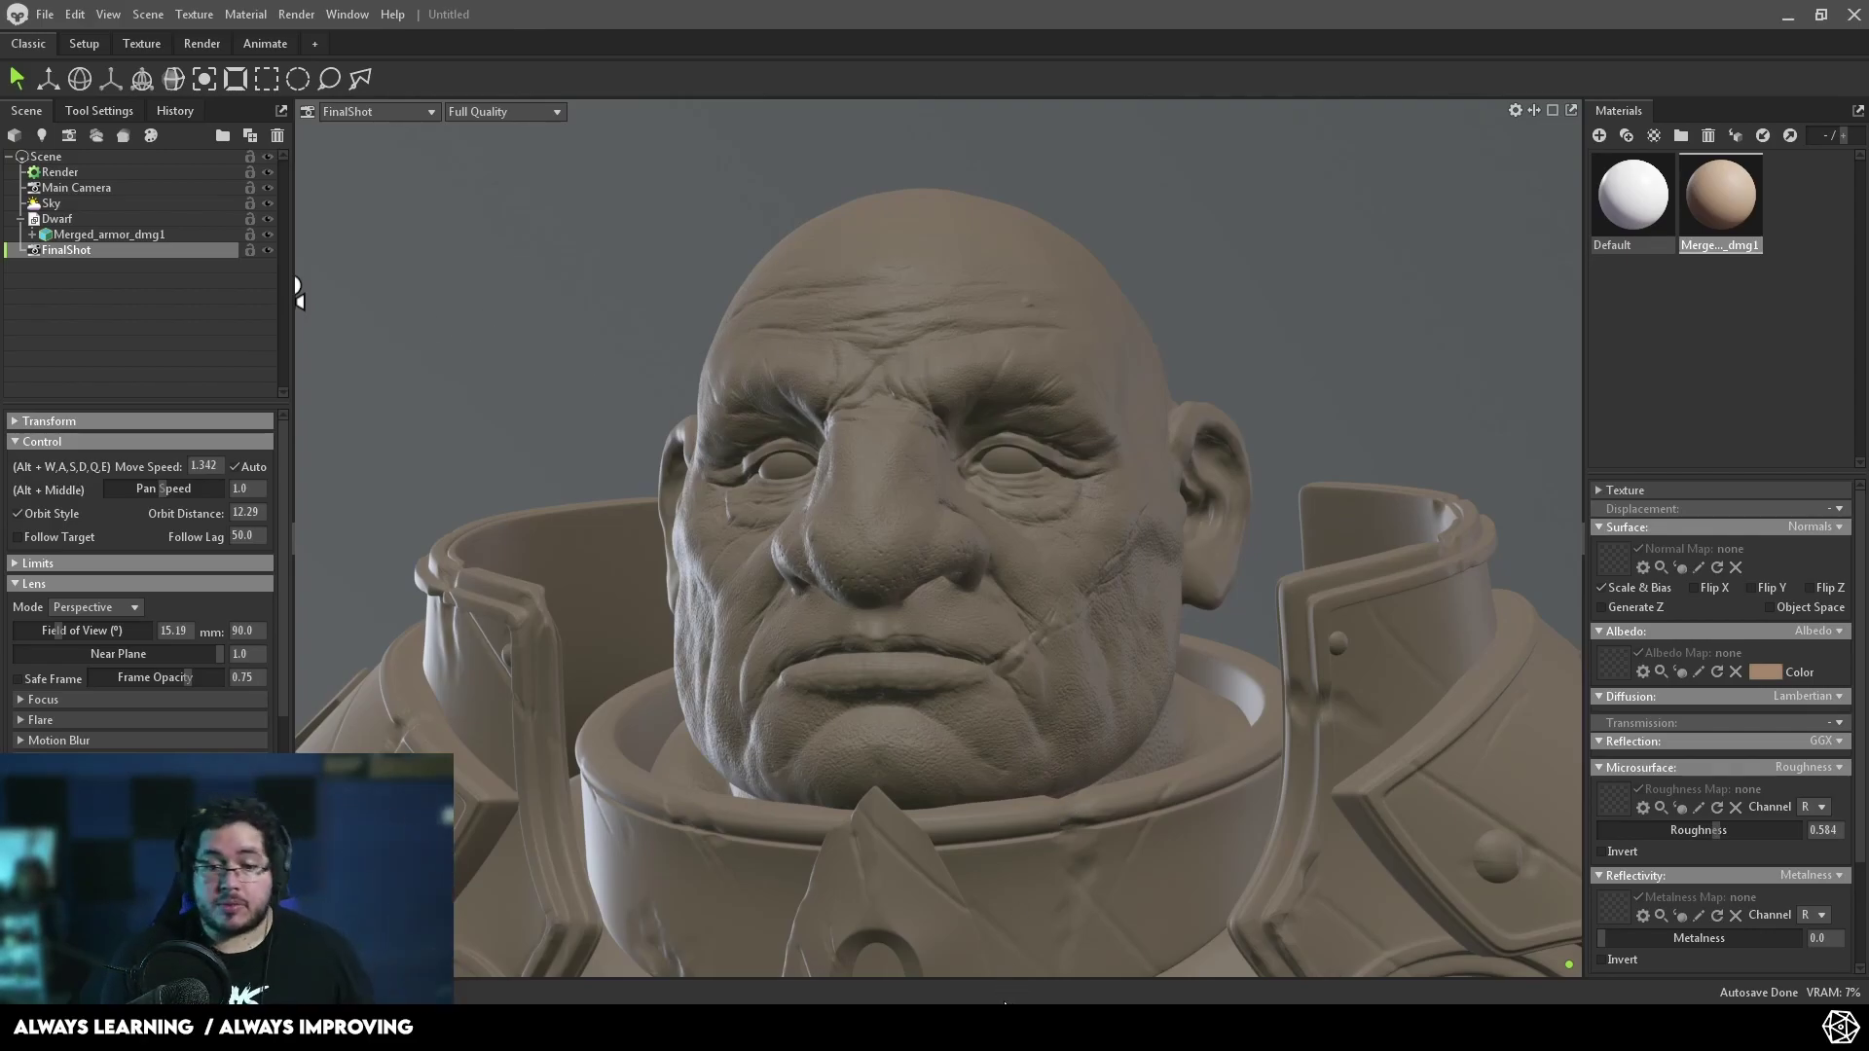
- Switch to the browser and look through the cinematic photography image results for dramatic portrait lighting references
{"action": "left_click", "coordinate": [1149, 928]}
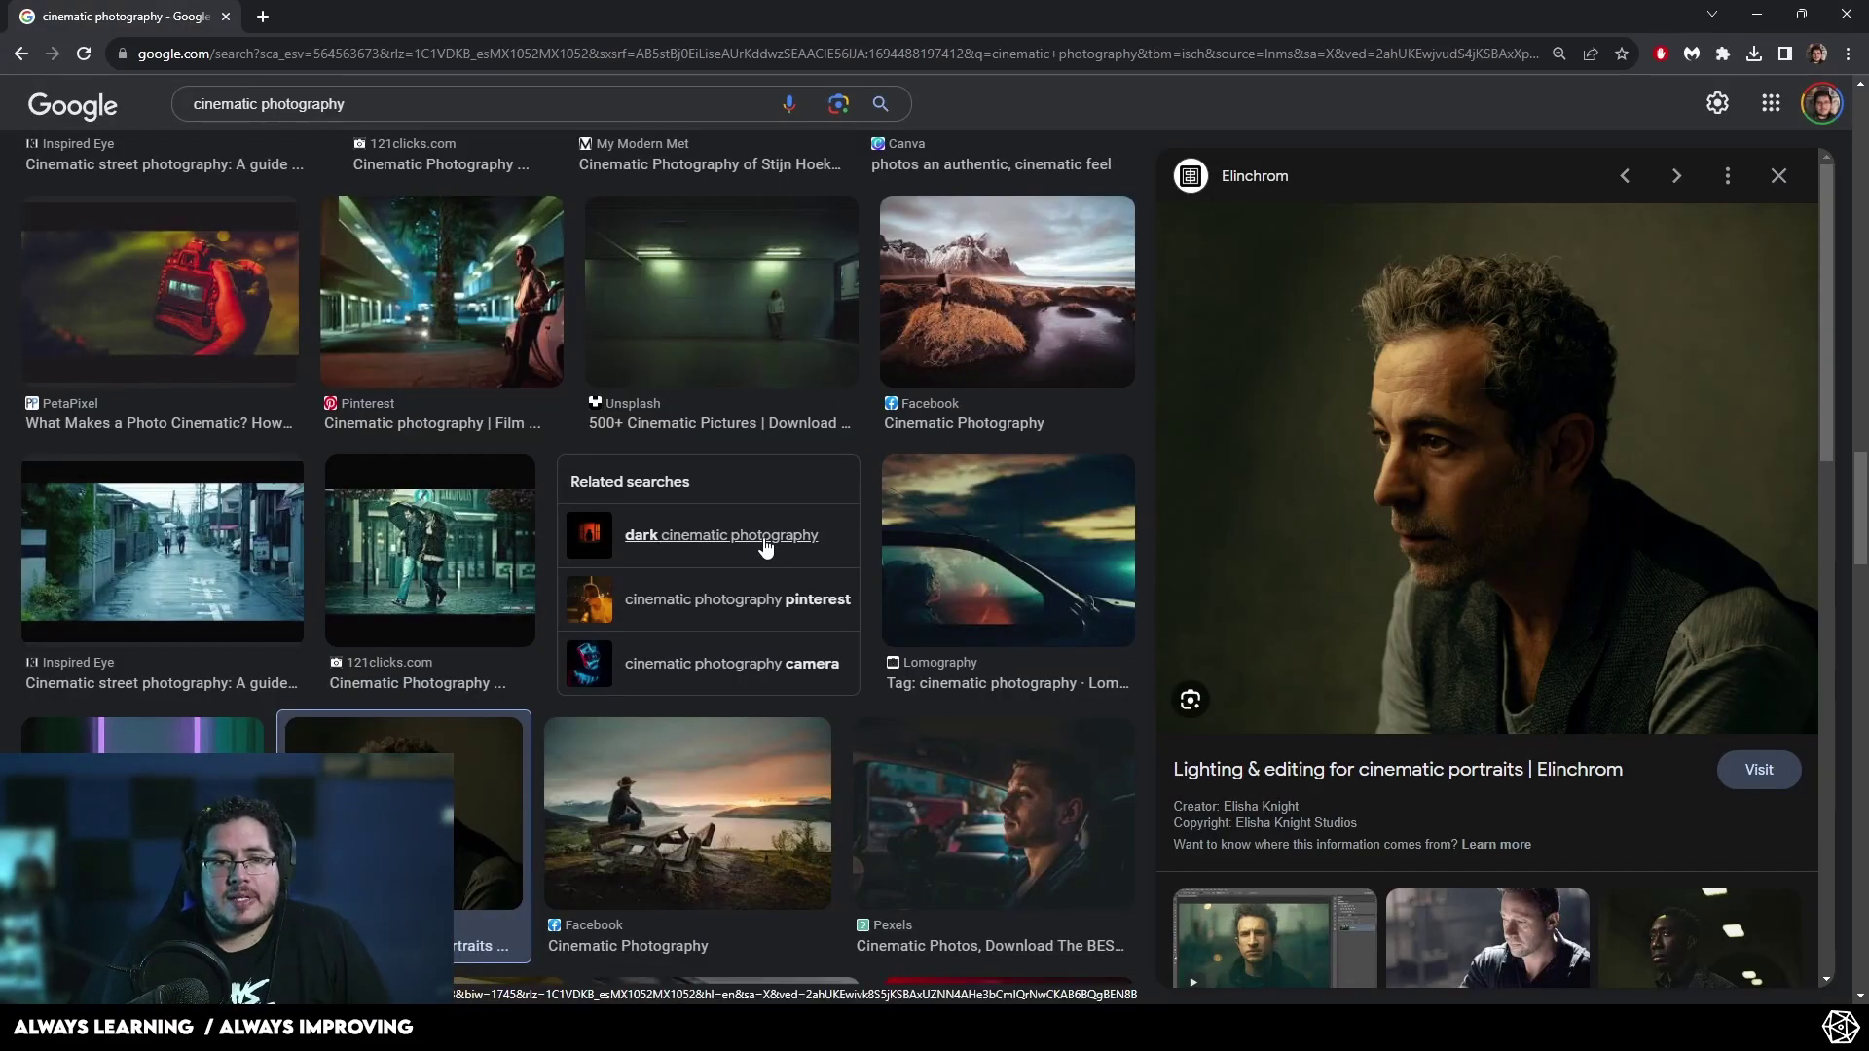
{"action": "scroll", "coordinate": [766, 538], "scroll_direction": "down", "scroll_amount": 2}
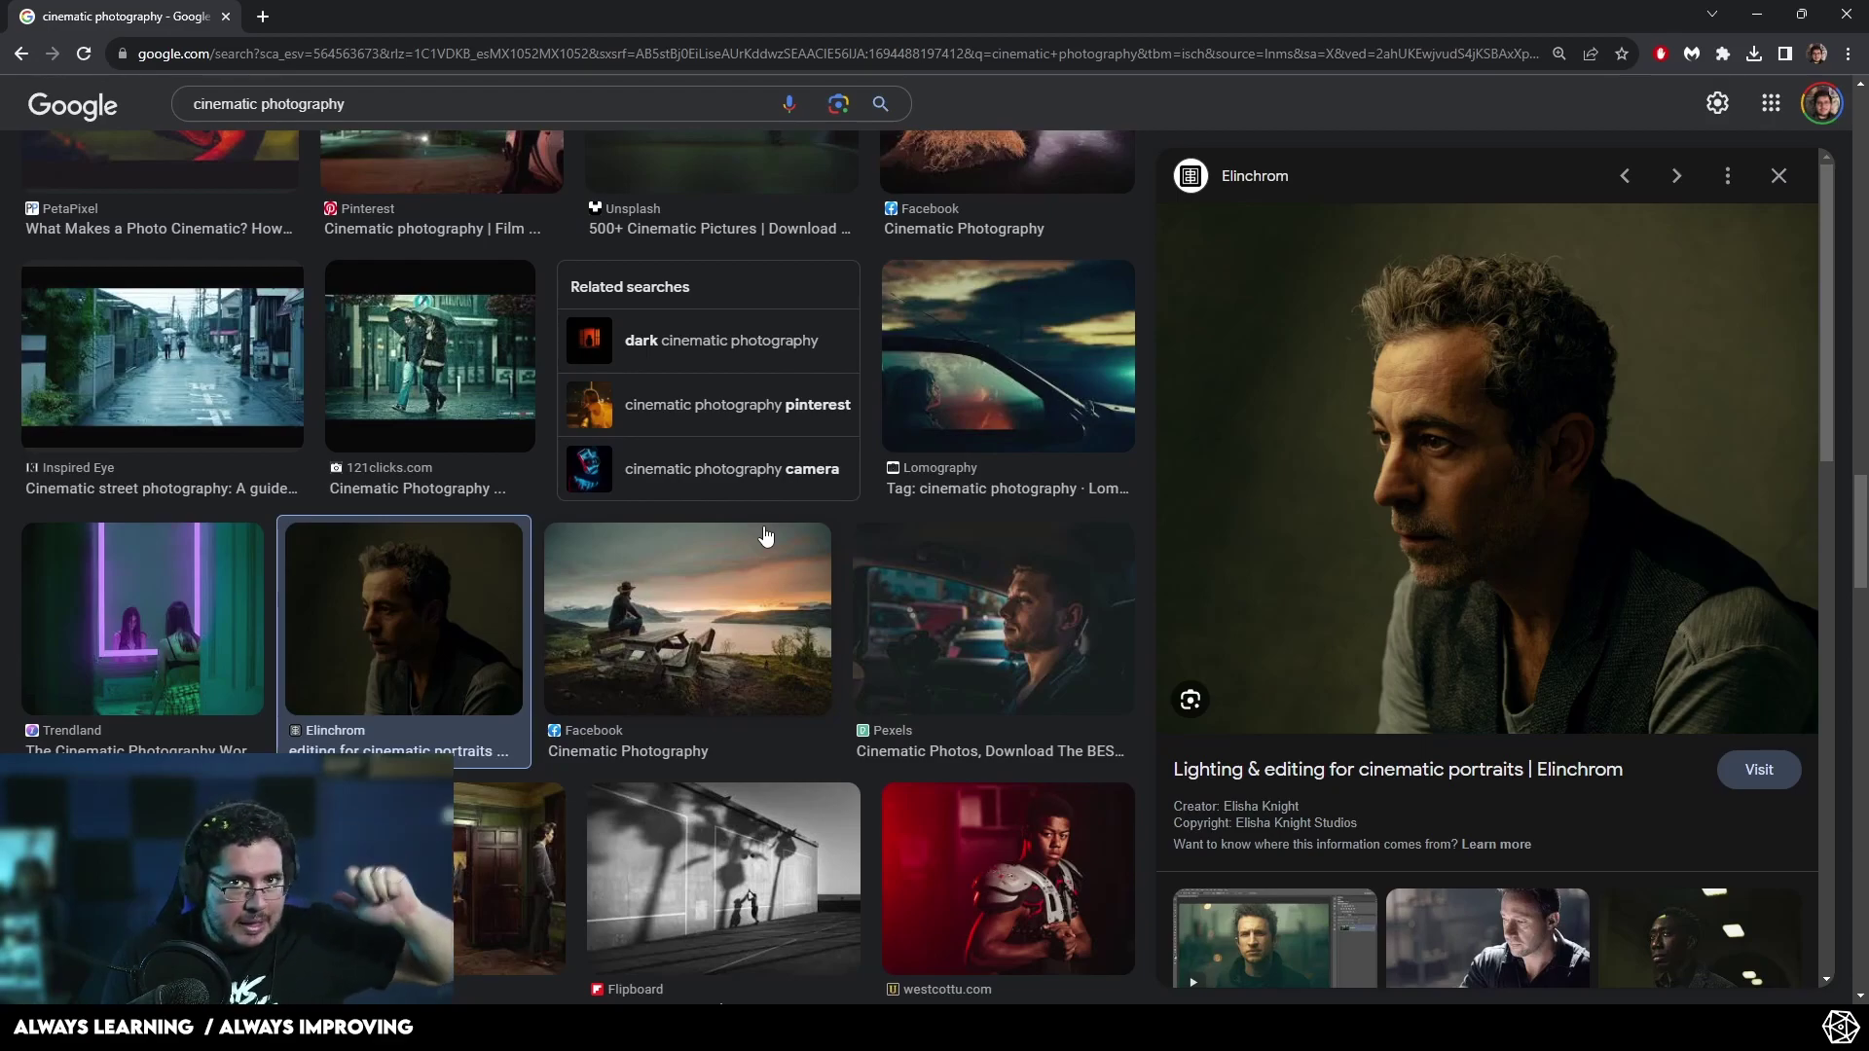
{"action": "scroll", "coordinate": [763, 522], "scroll_direction": "down", "scroll_amount": 6}
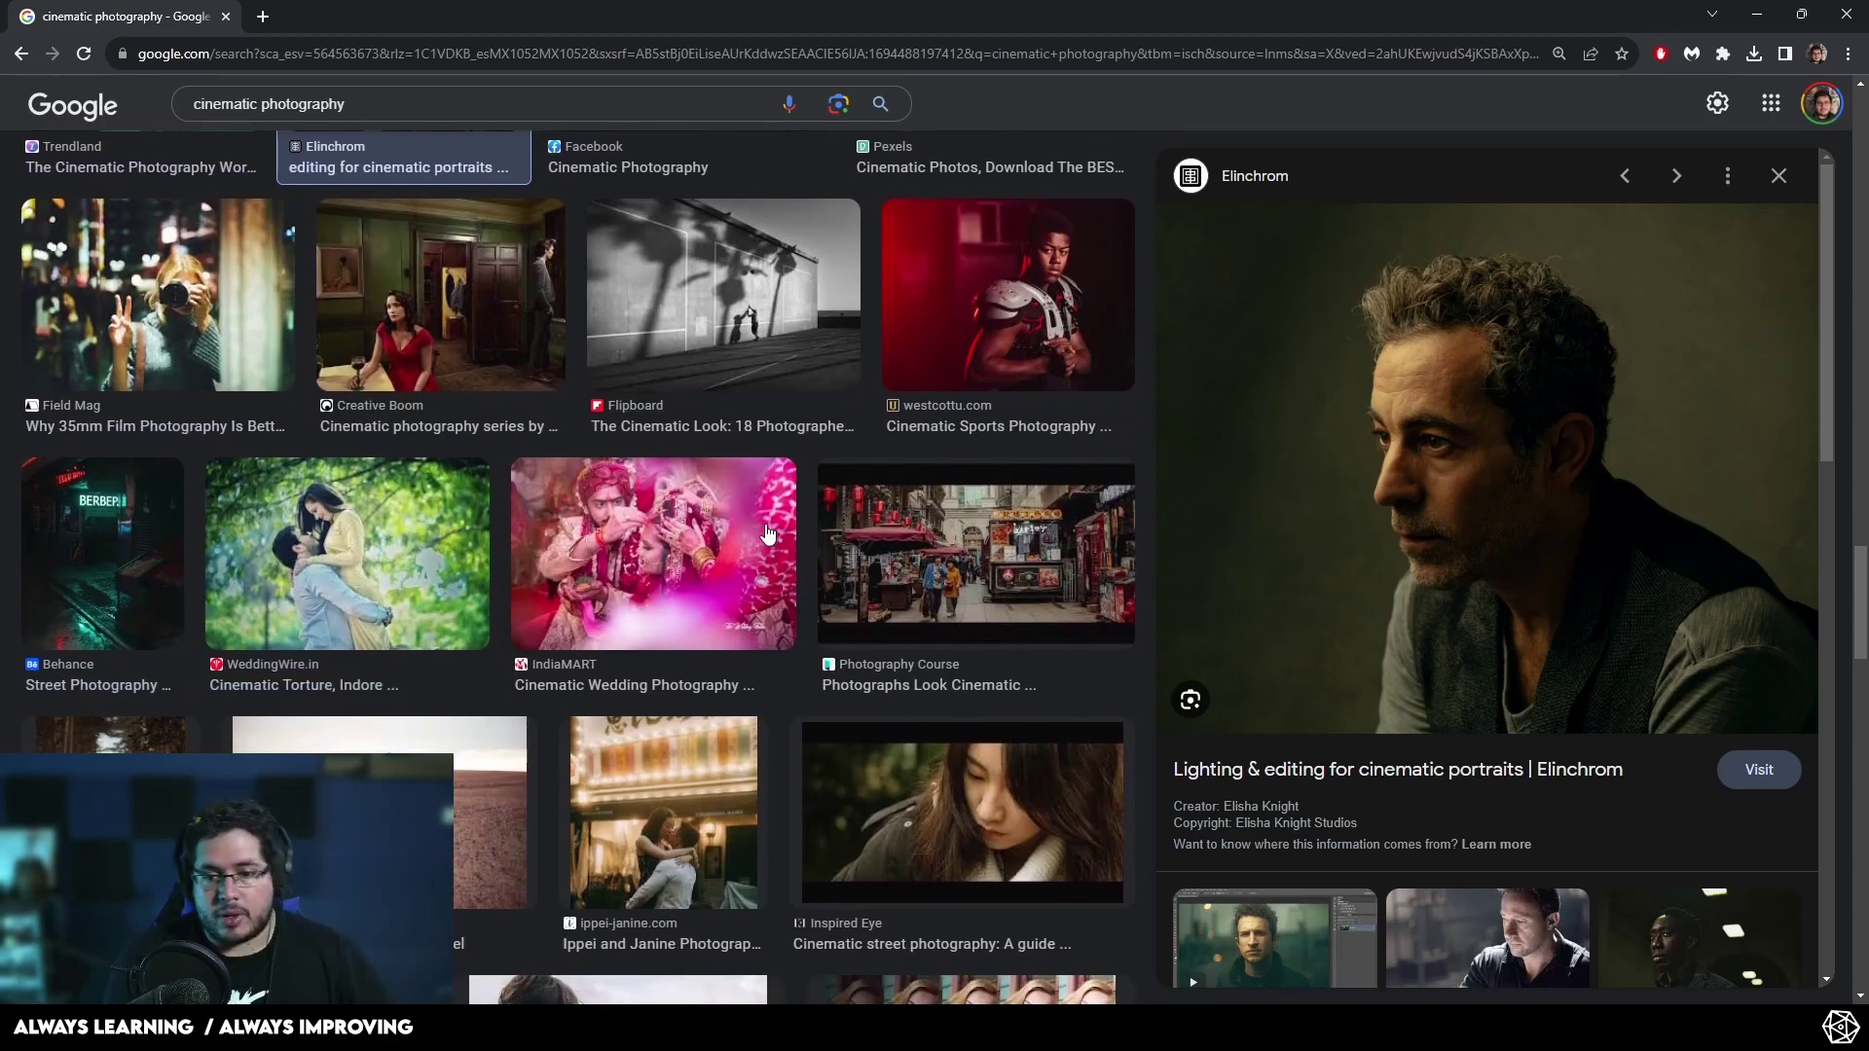
{"action": "scroll", "coordinate": [768, 533], "scroll_direction": "down", "scroll_amount": 2}
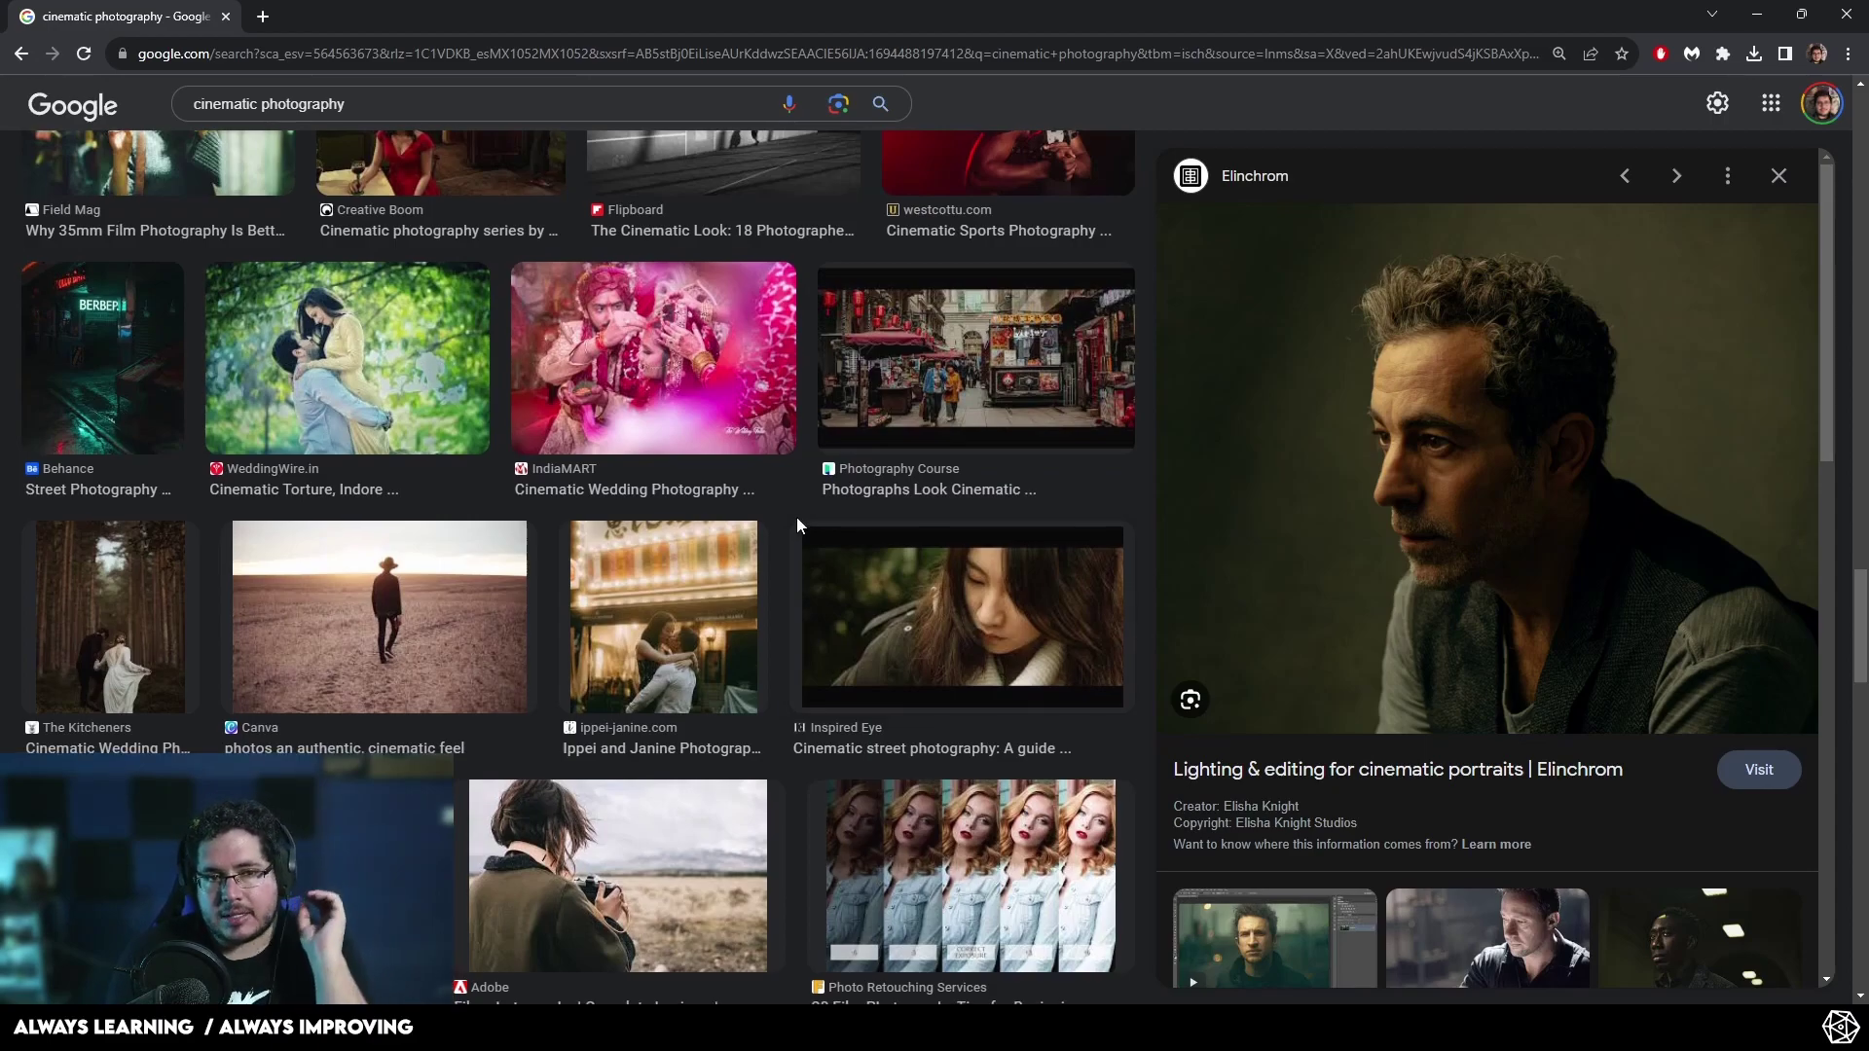
{"action": "scroll", "coordinate": [797, 525], "scroll_direction": "down", "scroll_amount": 5}
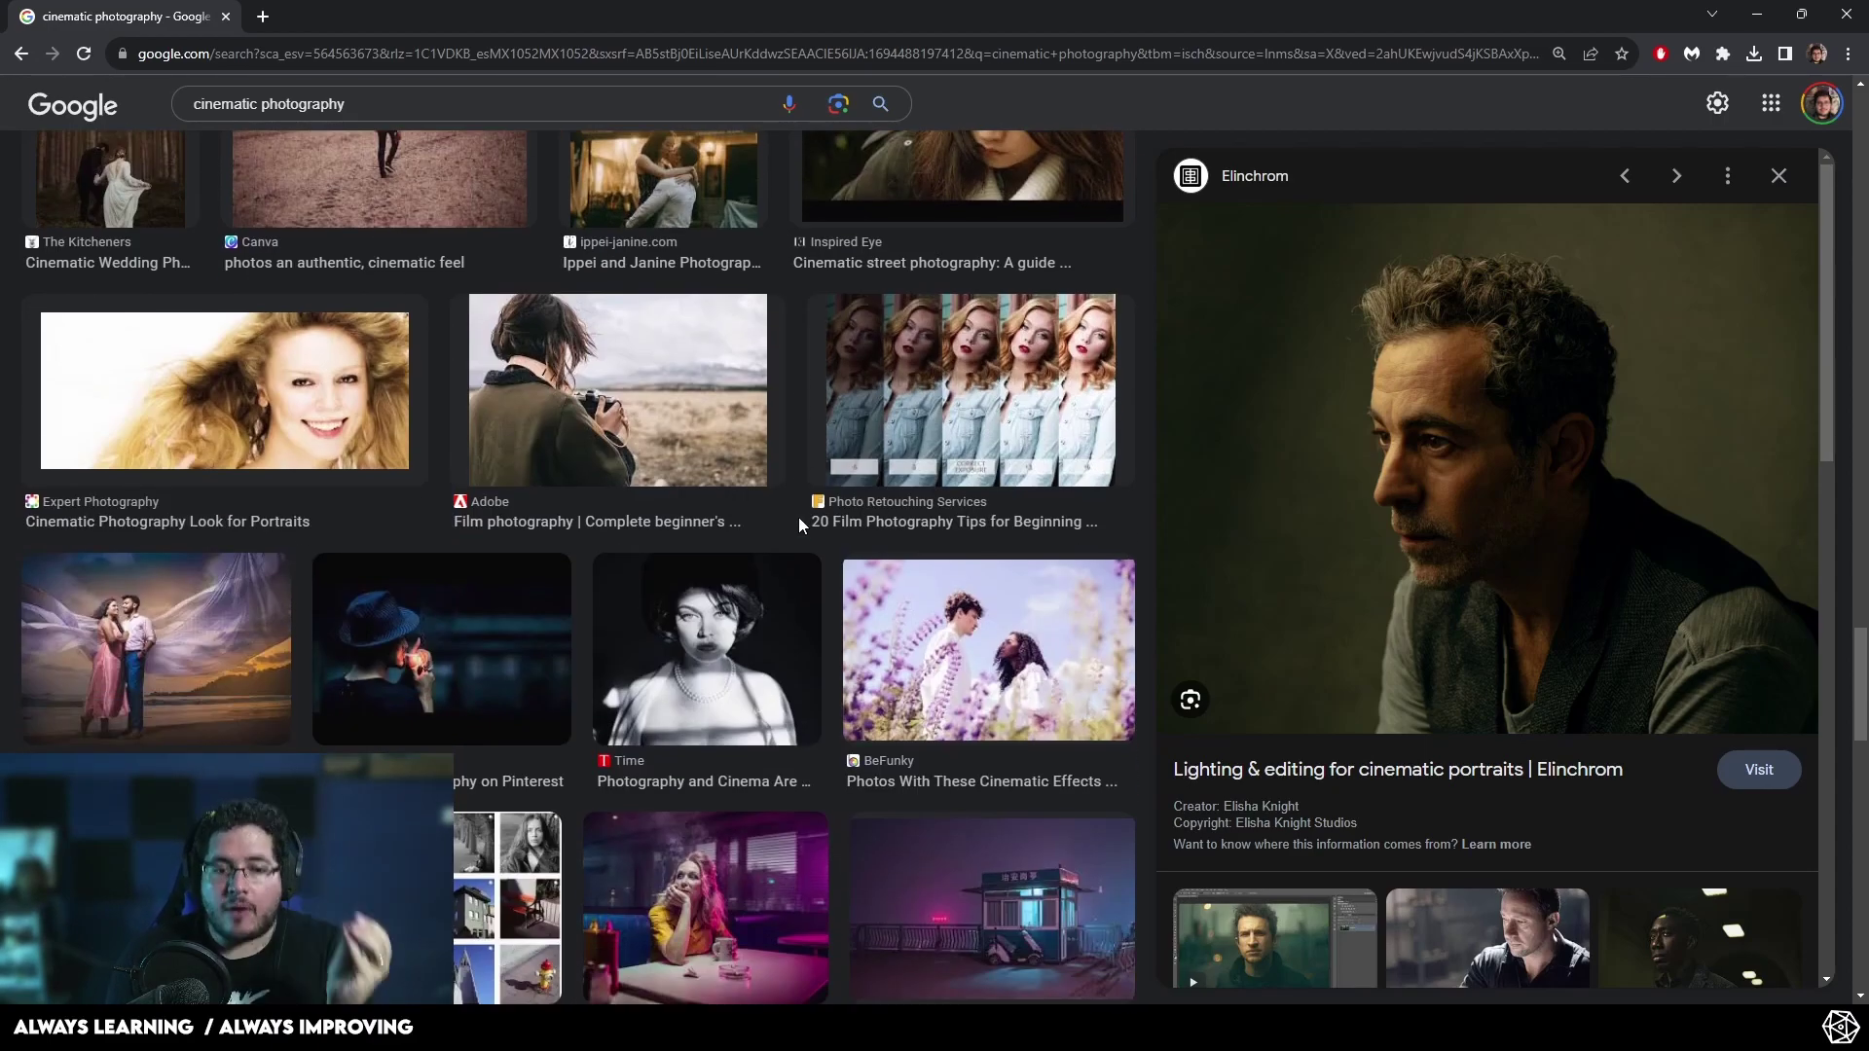
{"action": "scroll", "coordinate": [798, 523], "scroll_direction": "down", "scroll_amount": 4}
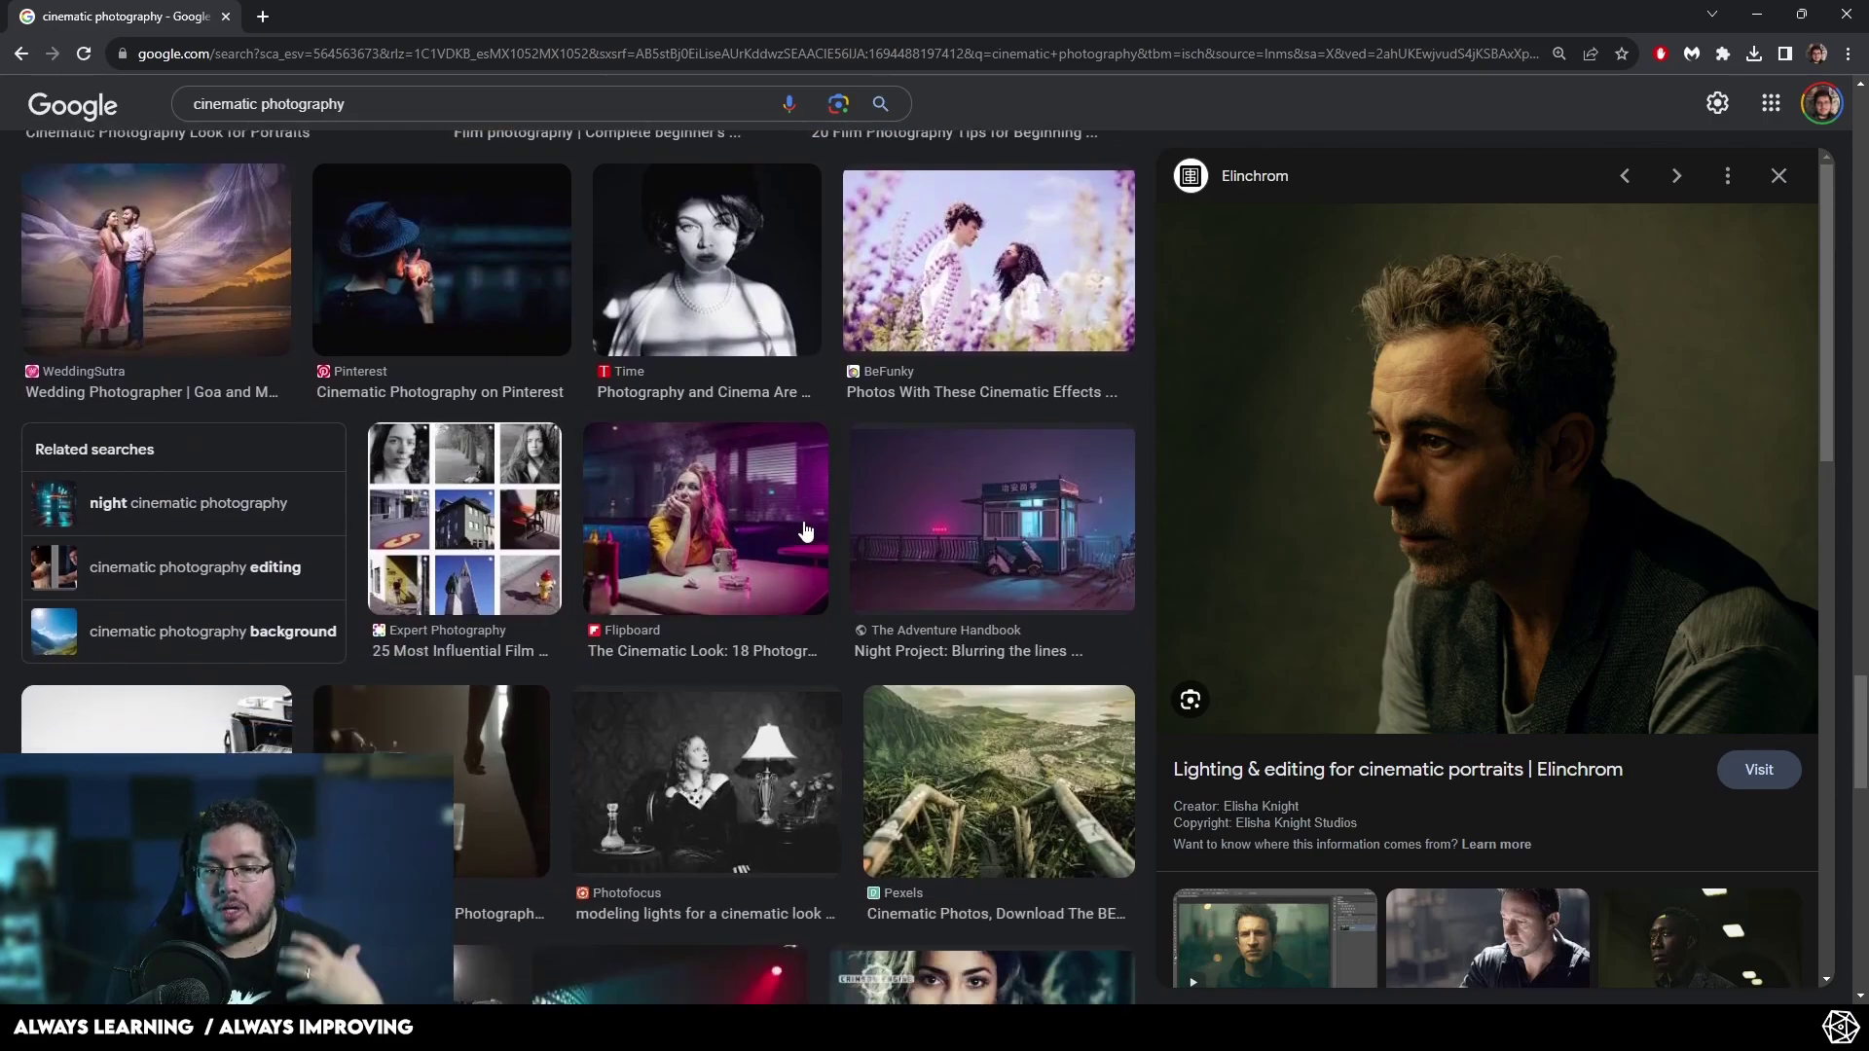
{"action": "scroll", "coordinate": [837, 541], "scroll_direction": "down", "scroll_amount": 4}
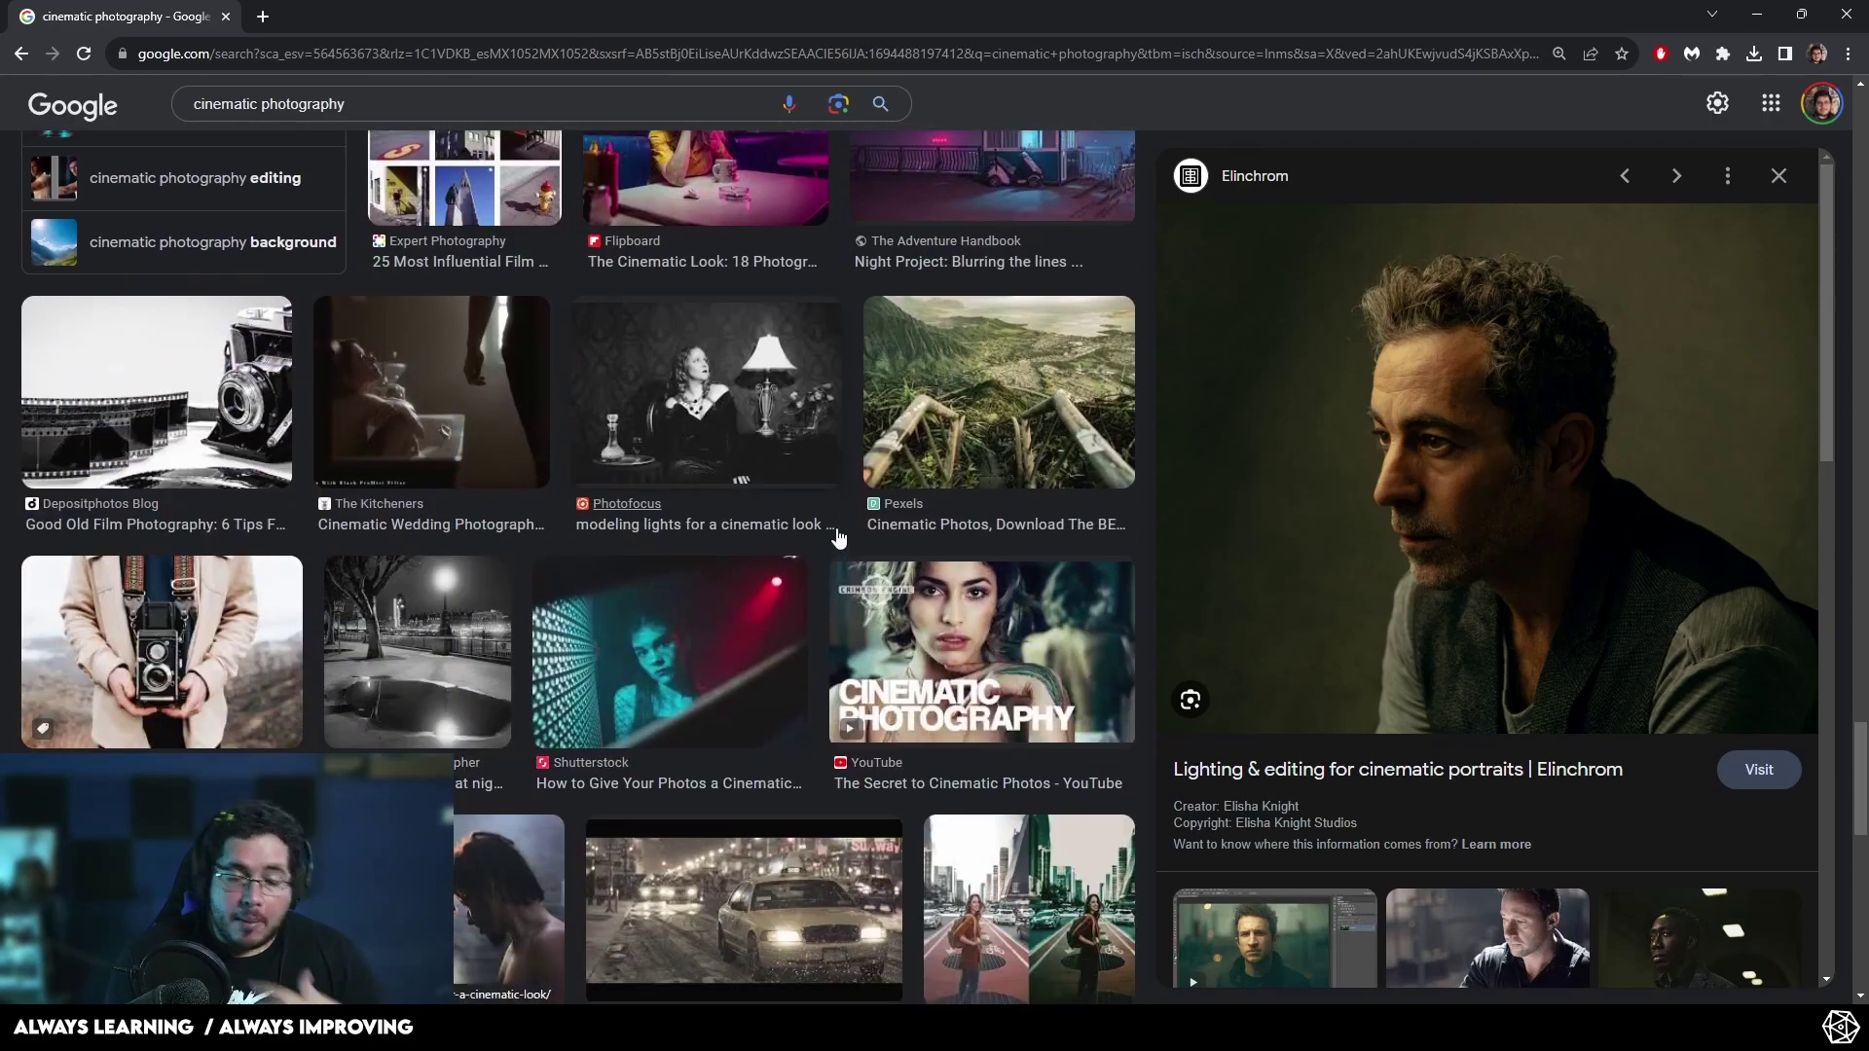
{"action": "scroll", "coordinate": [837, 540], "scroll_direction": "down", "scroll_amount": 2}
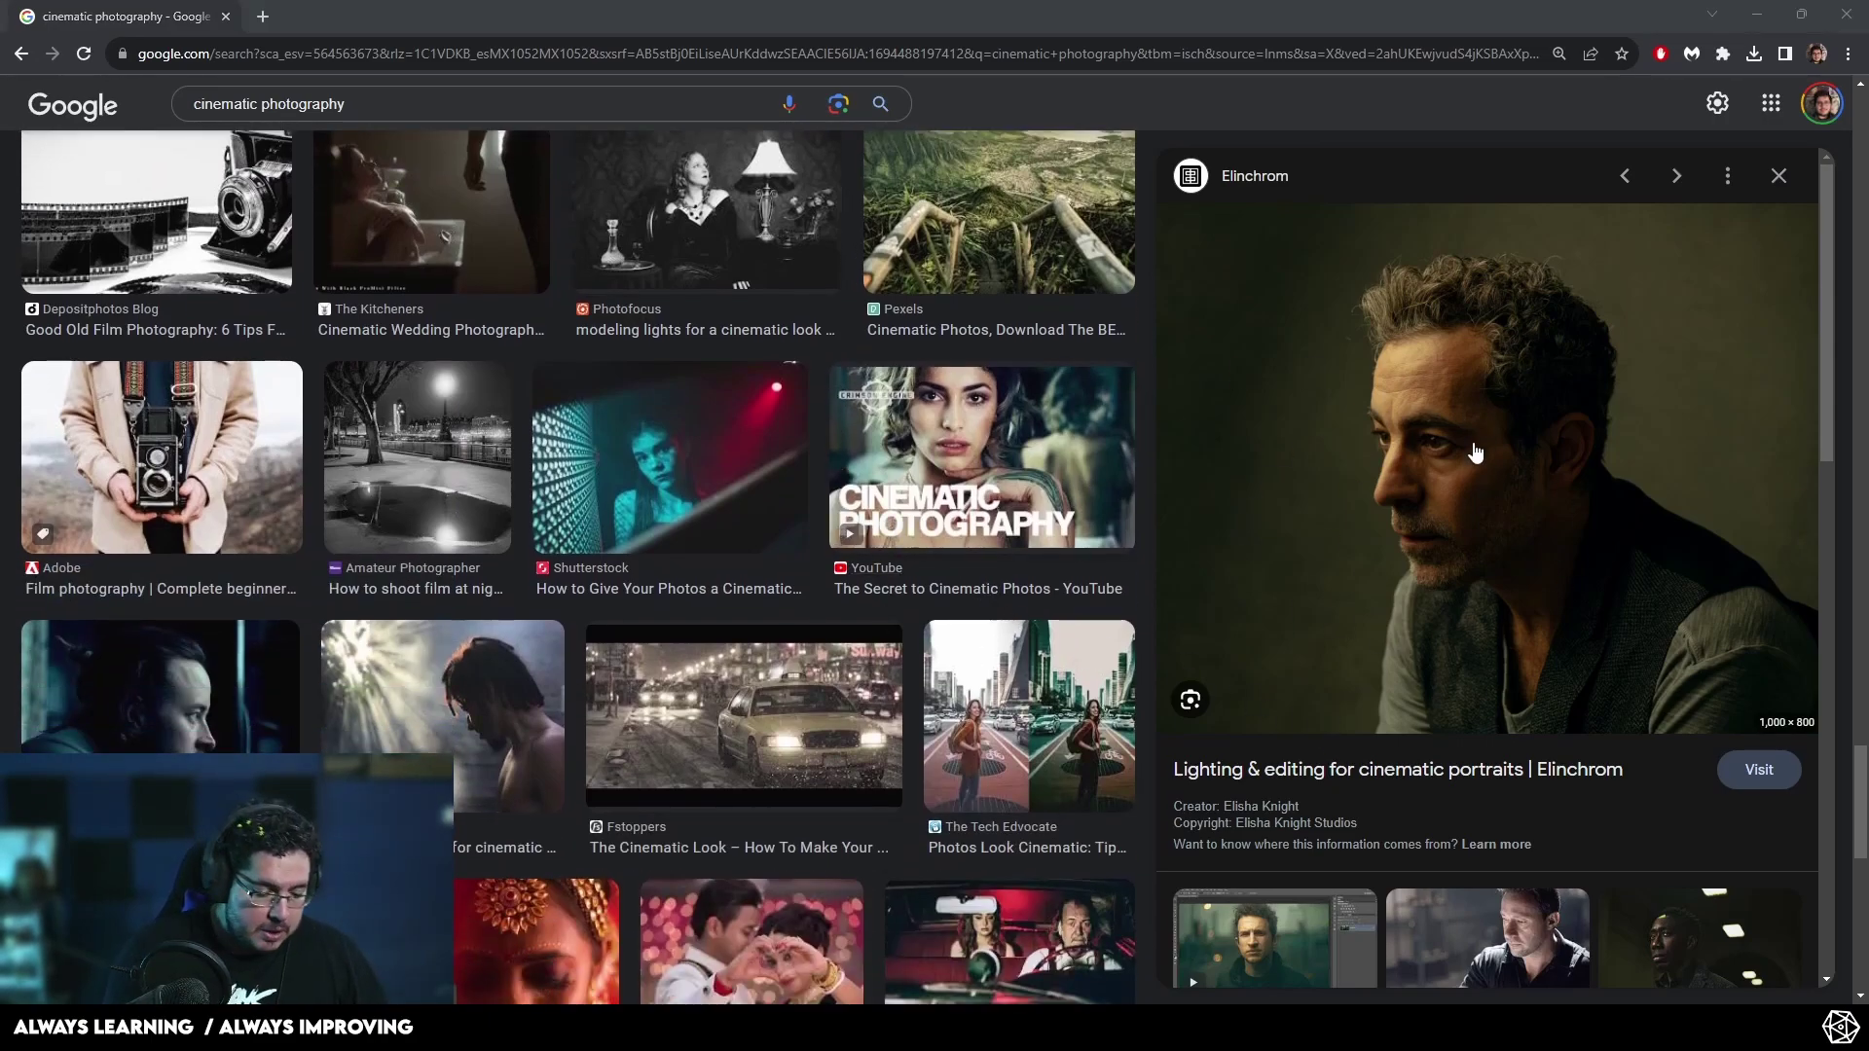
- Open PureRef and paste in a copy of the Elinchrom cinematic portrait from the image results as a reference
{"action": "key", "text": "super"}
{"action": "type", "text": "pureref"}
{"action": "key", "text": "Return"}
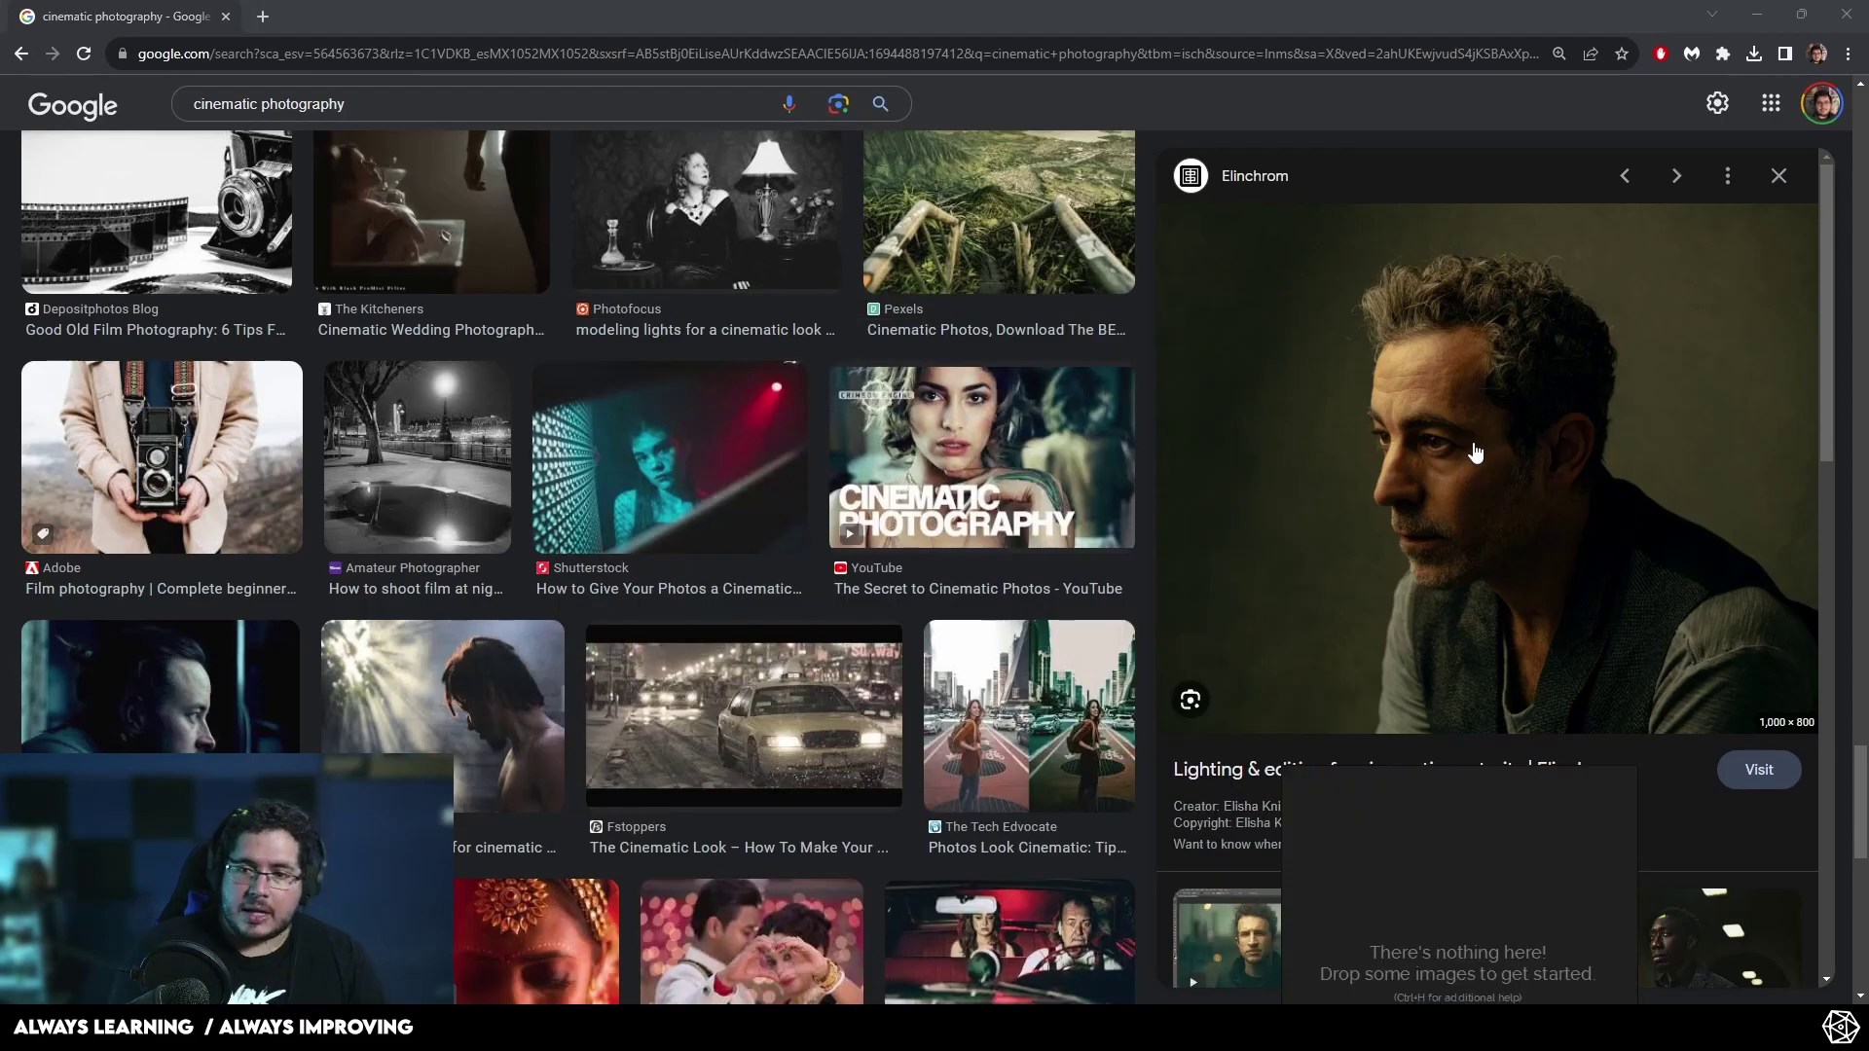
{"action": "right_click", "coordinate": [1411, 453]}
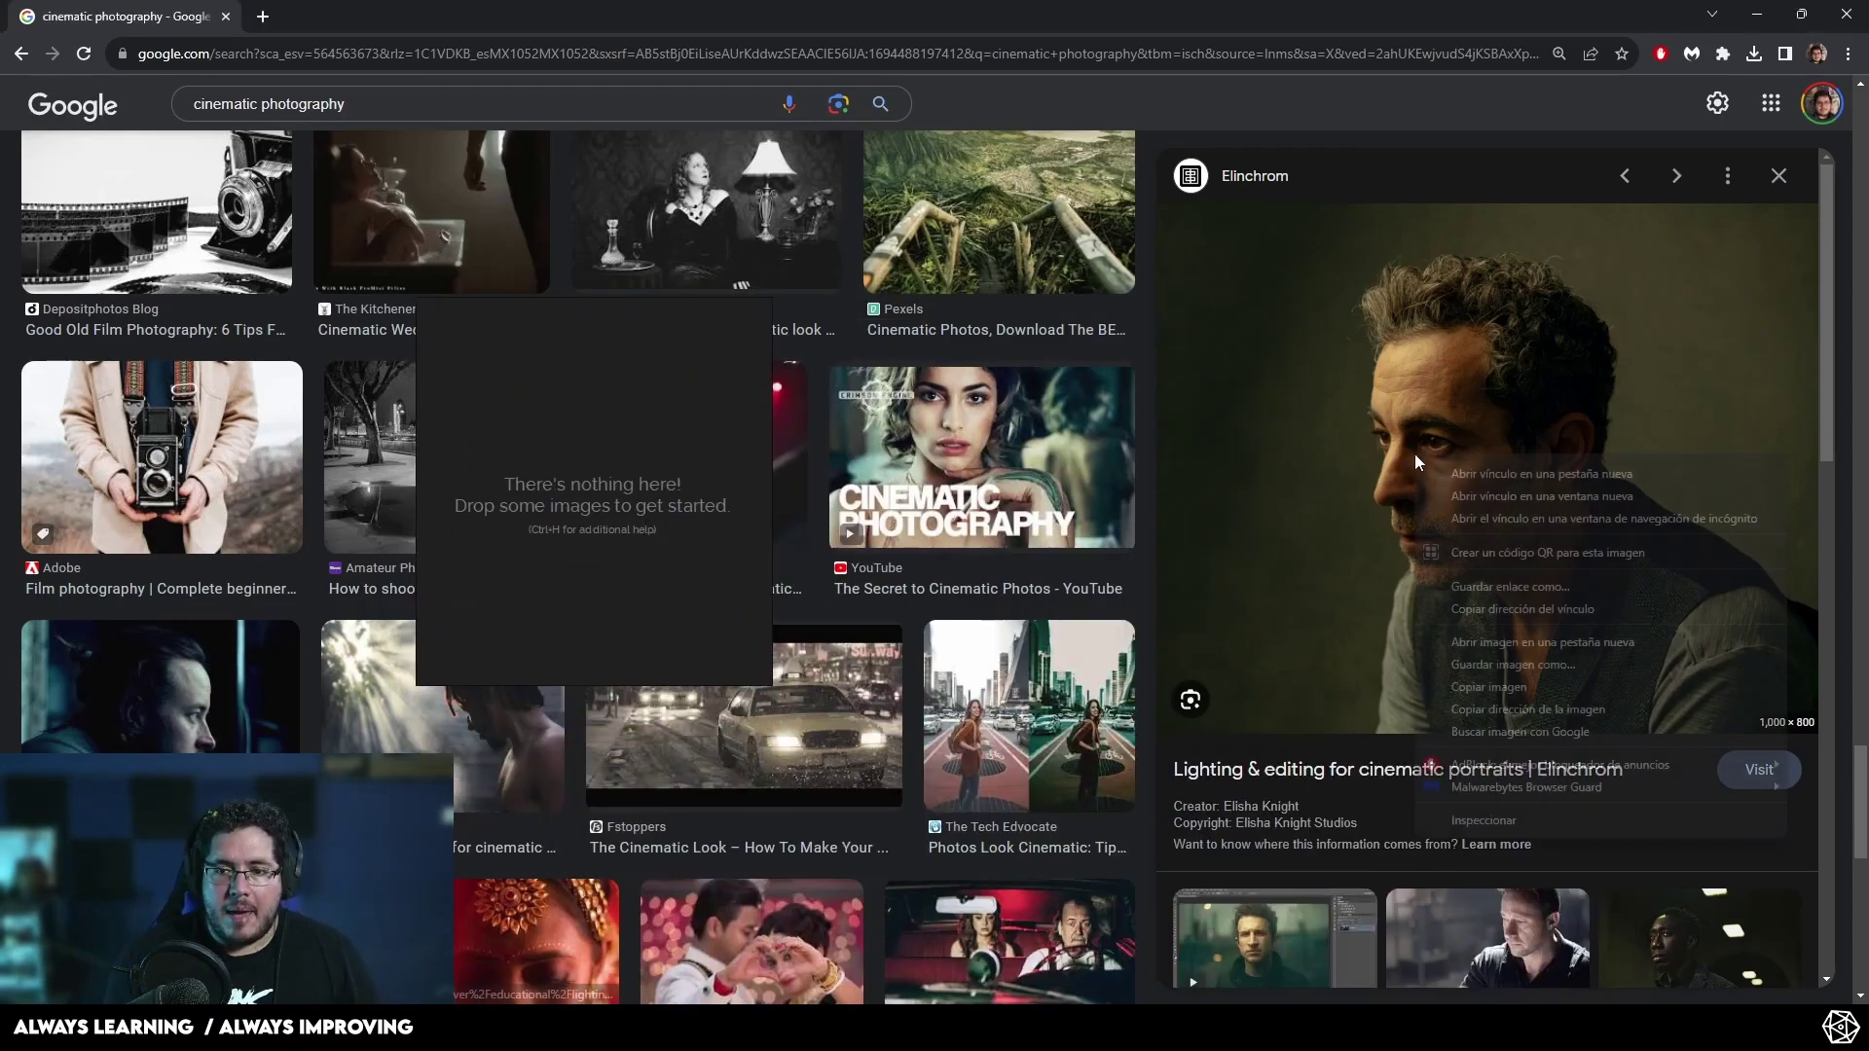
{"action": "left_click", "coordinate": [1518, 689]}
{"action": "left_click", "coordinate": [685, 472]}
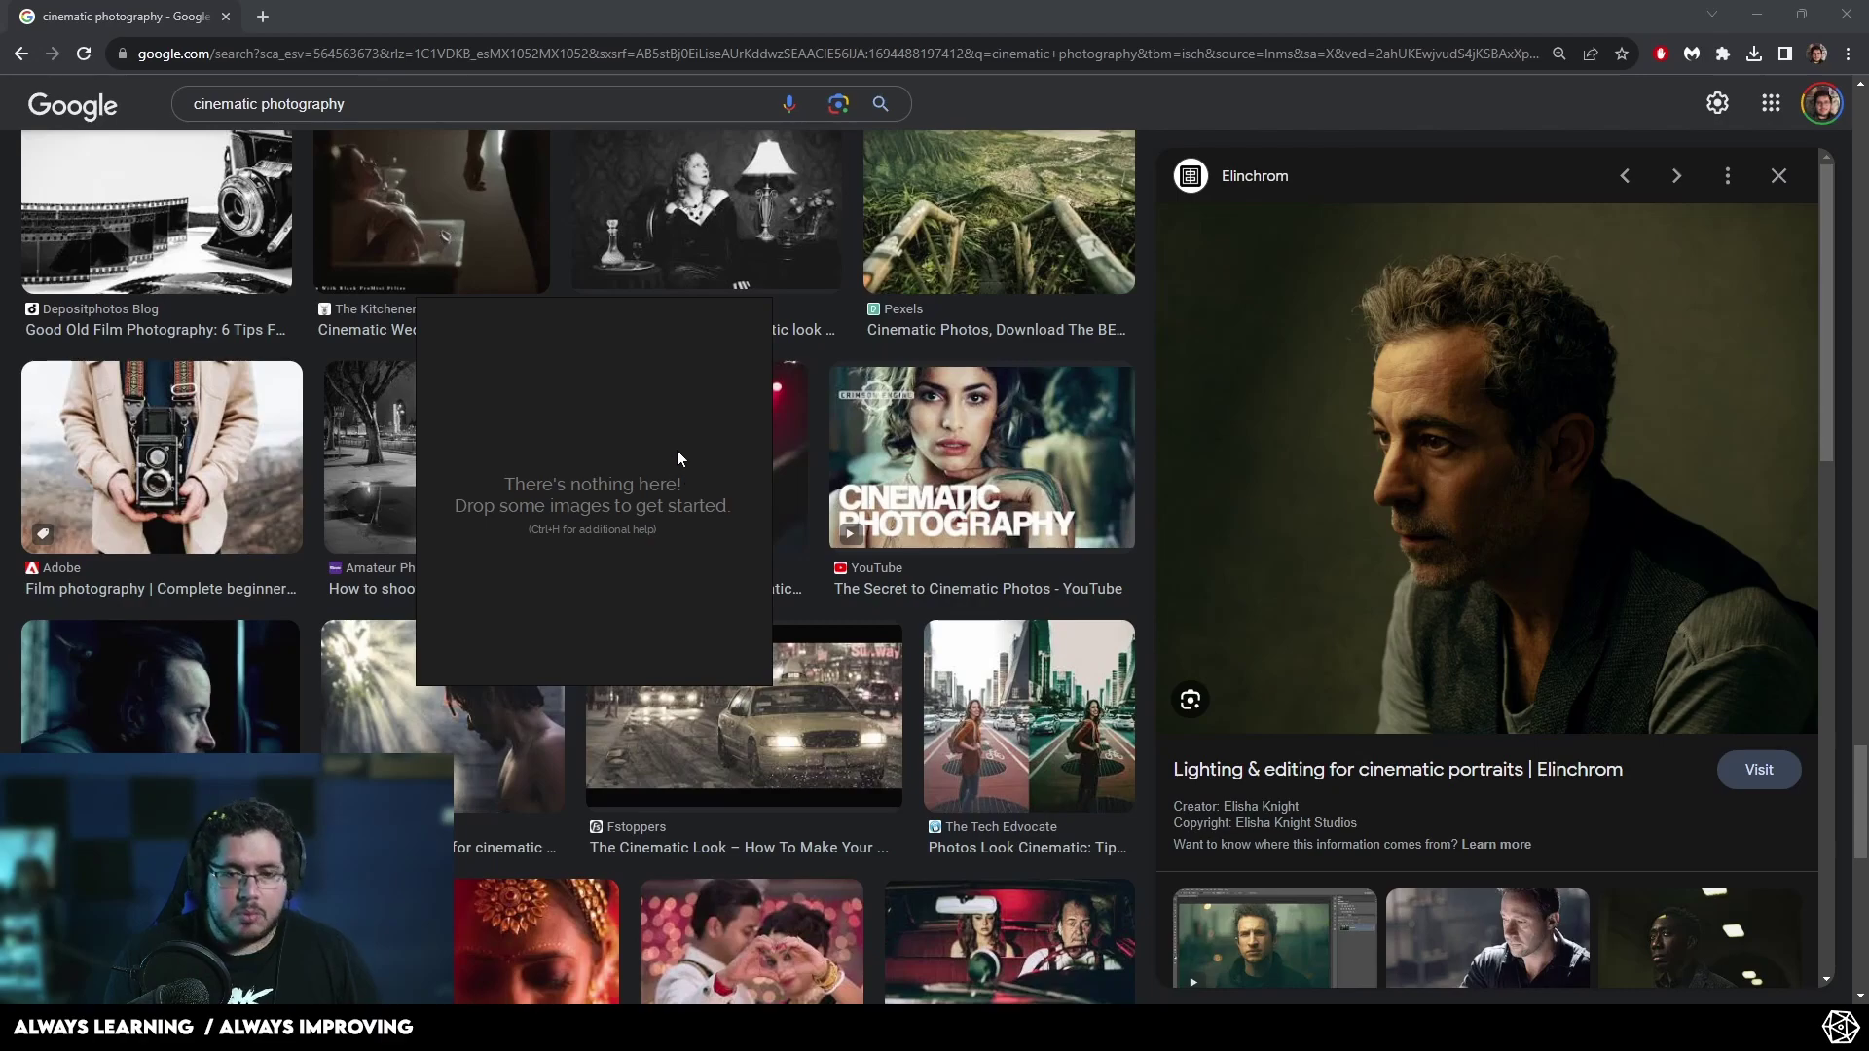
{"action": "key", "text": "ctrl+v"}
{"action": "scroll", "coordinate": [651, 444], "scroll_direction": "down", "scroll_amount": 3}
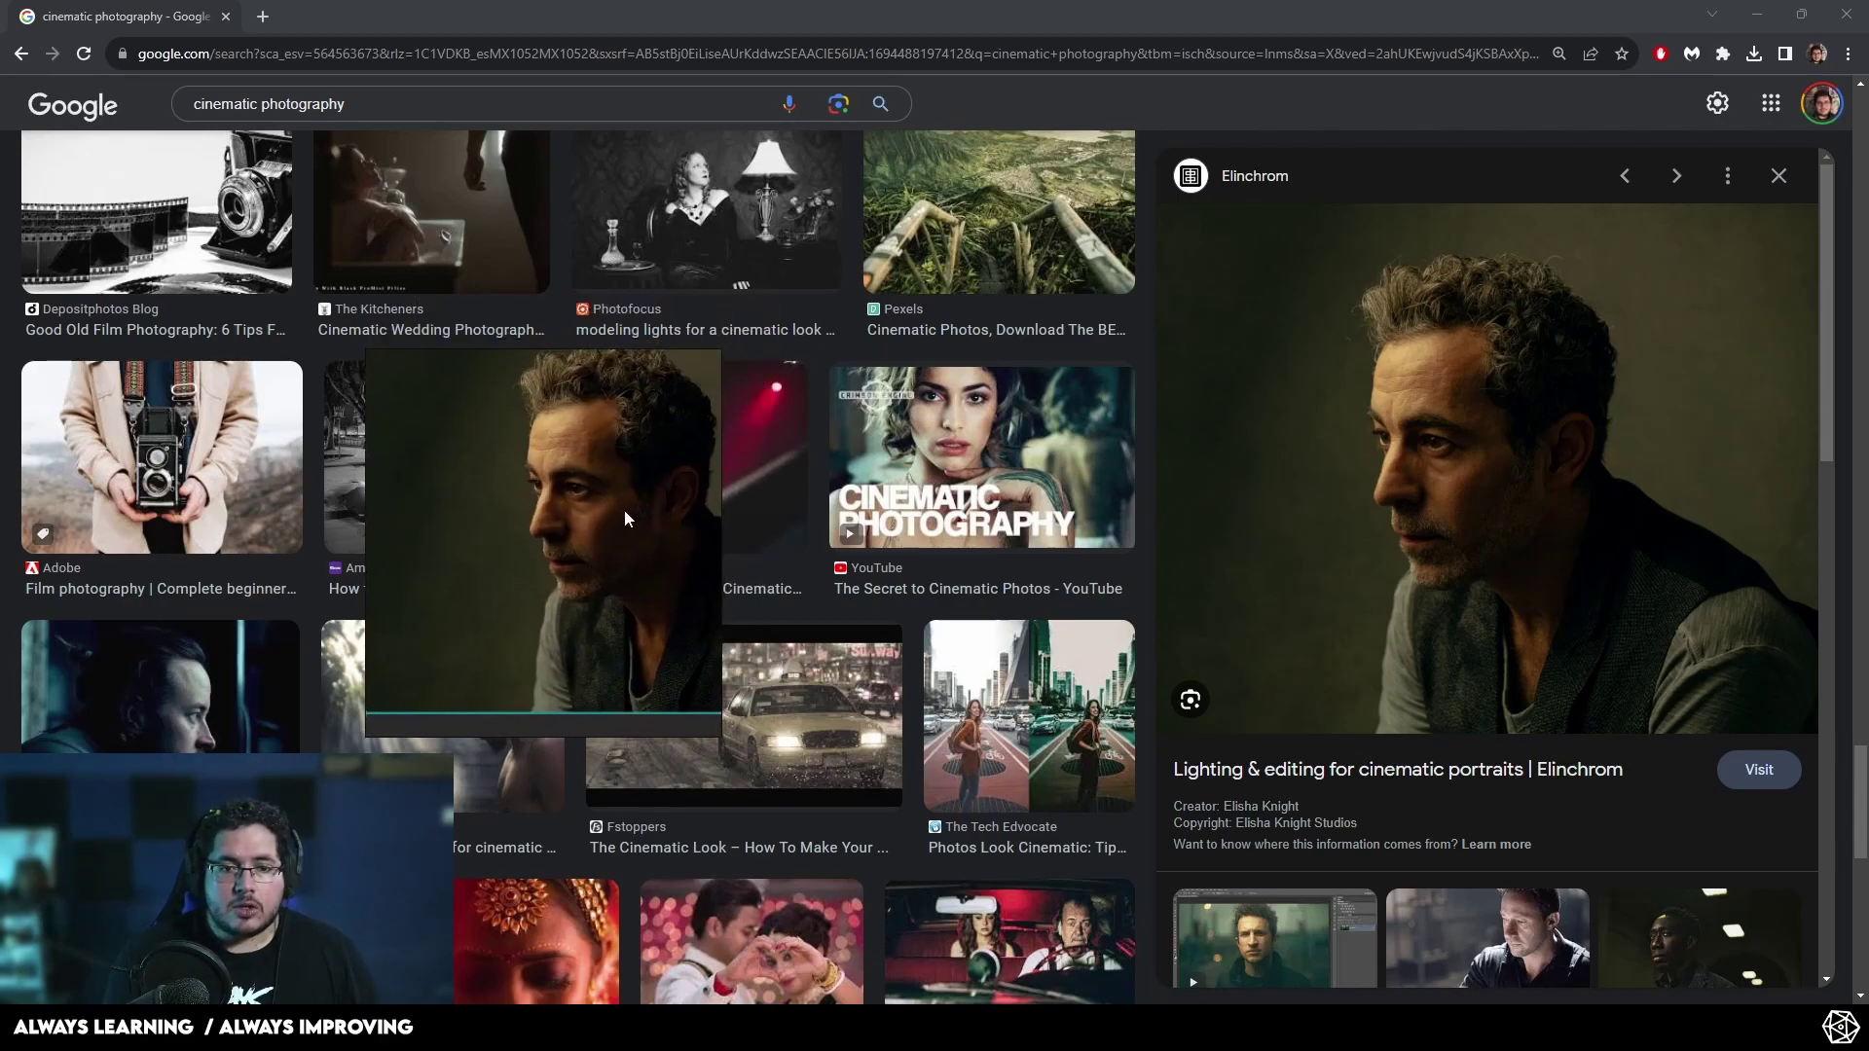
{"action": "left_click_drag", "start_coordinate": [543, 504], "coordinate": [550, 505]}
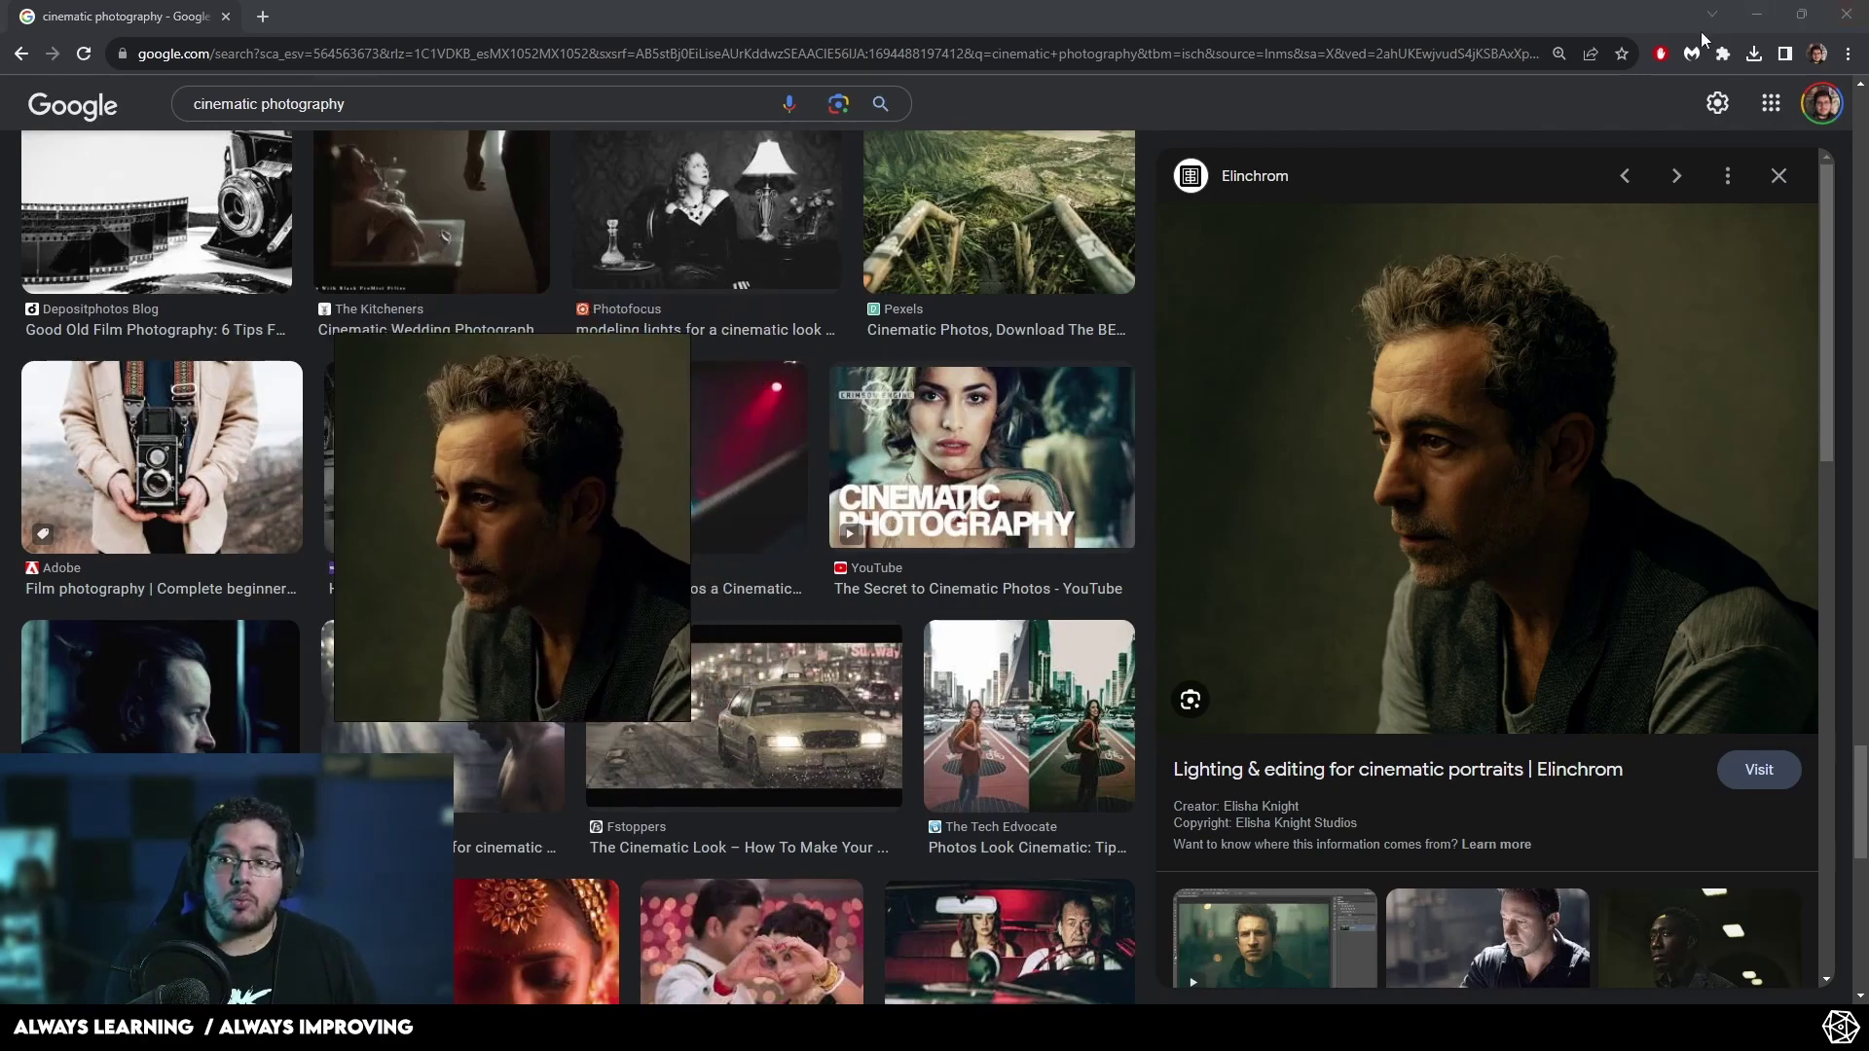
- Return to Marmoset Toolbag and place the reference portrait, reduced in size, in a corner of the viewport clear of the dwarf's head
{"action": "left_click", "coordinate": [1755, 16]}
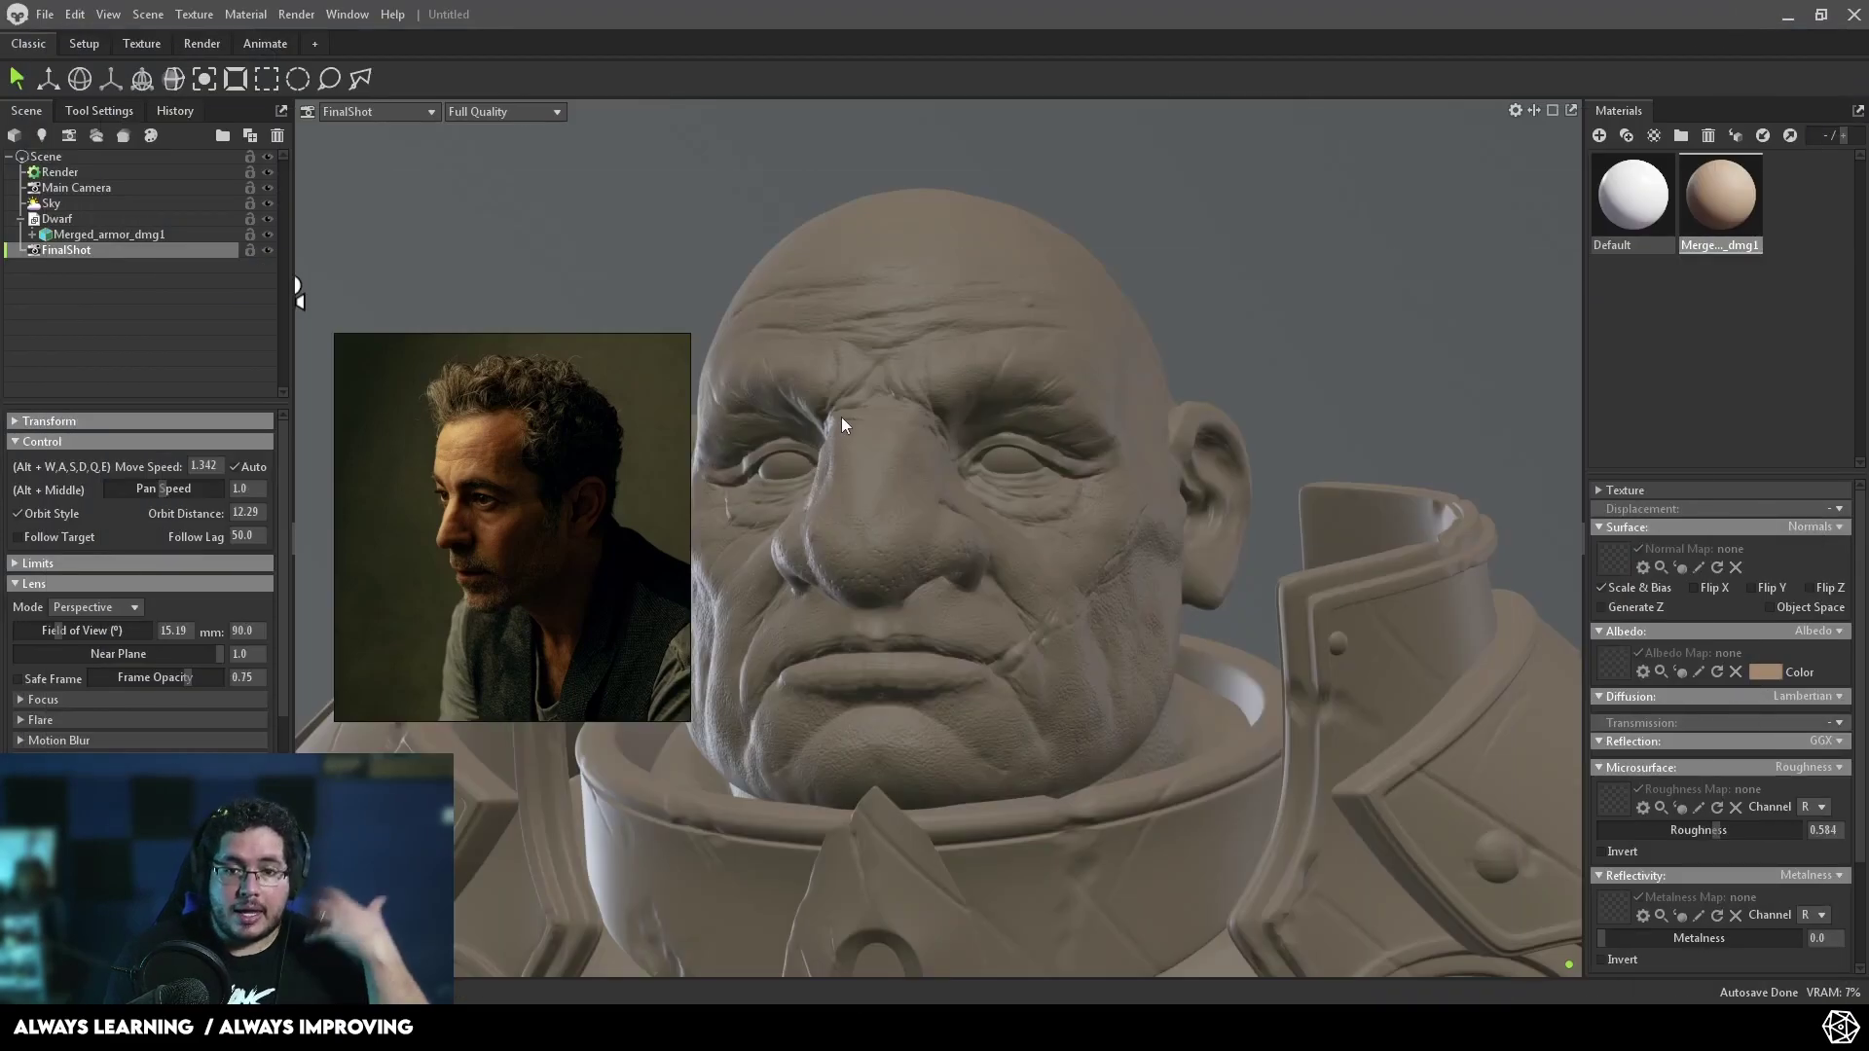
{"action": "left_click_drag", "start_coordinate": [1212, 574], "coordinate": [1083, 621]}
{"action": "scroll", "coordinate": [1106, 651], "scroll_direction": "up", "scroll_amount": 1}
{"action": "scroll", "coordinate": [1104, 637], "scroll_direction": "up", "scroll_amount": 1}
{"action": "scroll", "coordinate": [1083, 621], "scroll_direction": "down", "scroll_amount": 1}
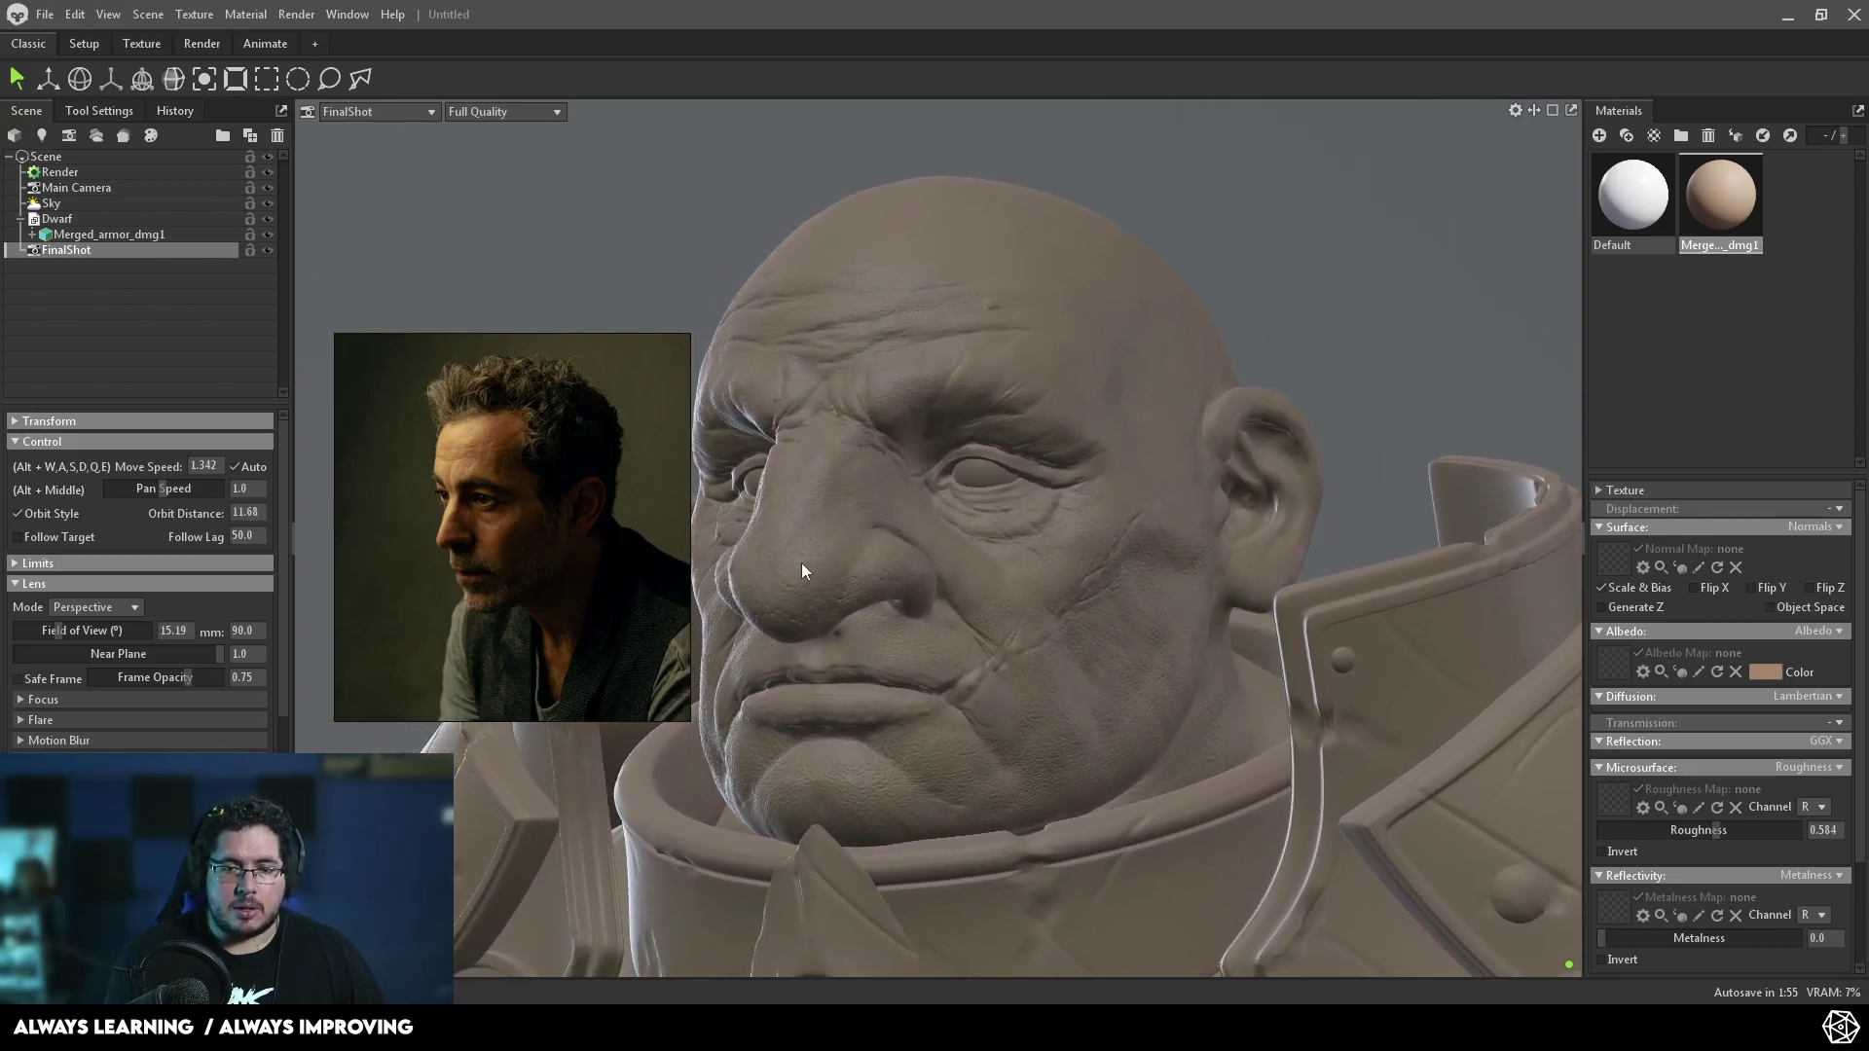
{"action": "left_click_drag", "start_coordinate": [564, 504], "coordinate": [530, 294]}
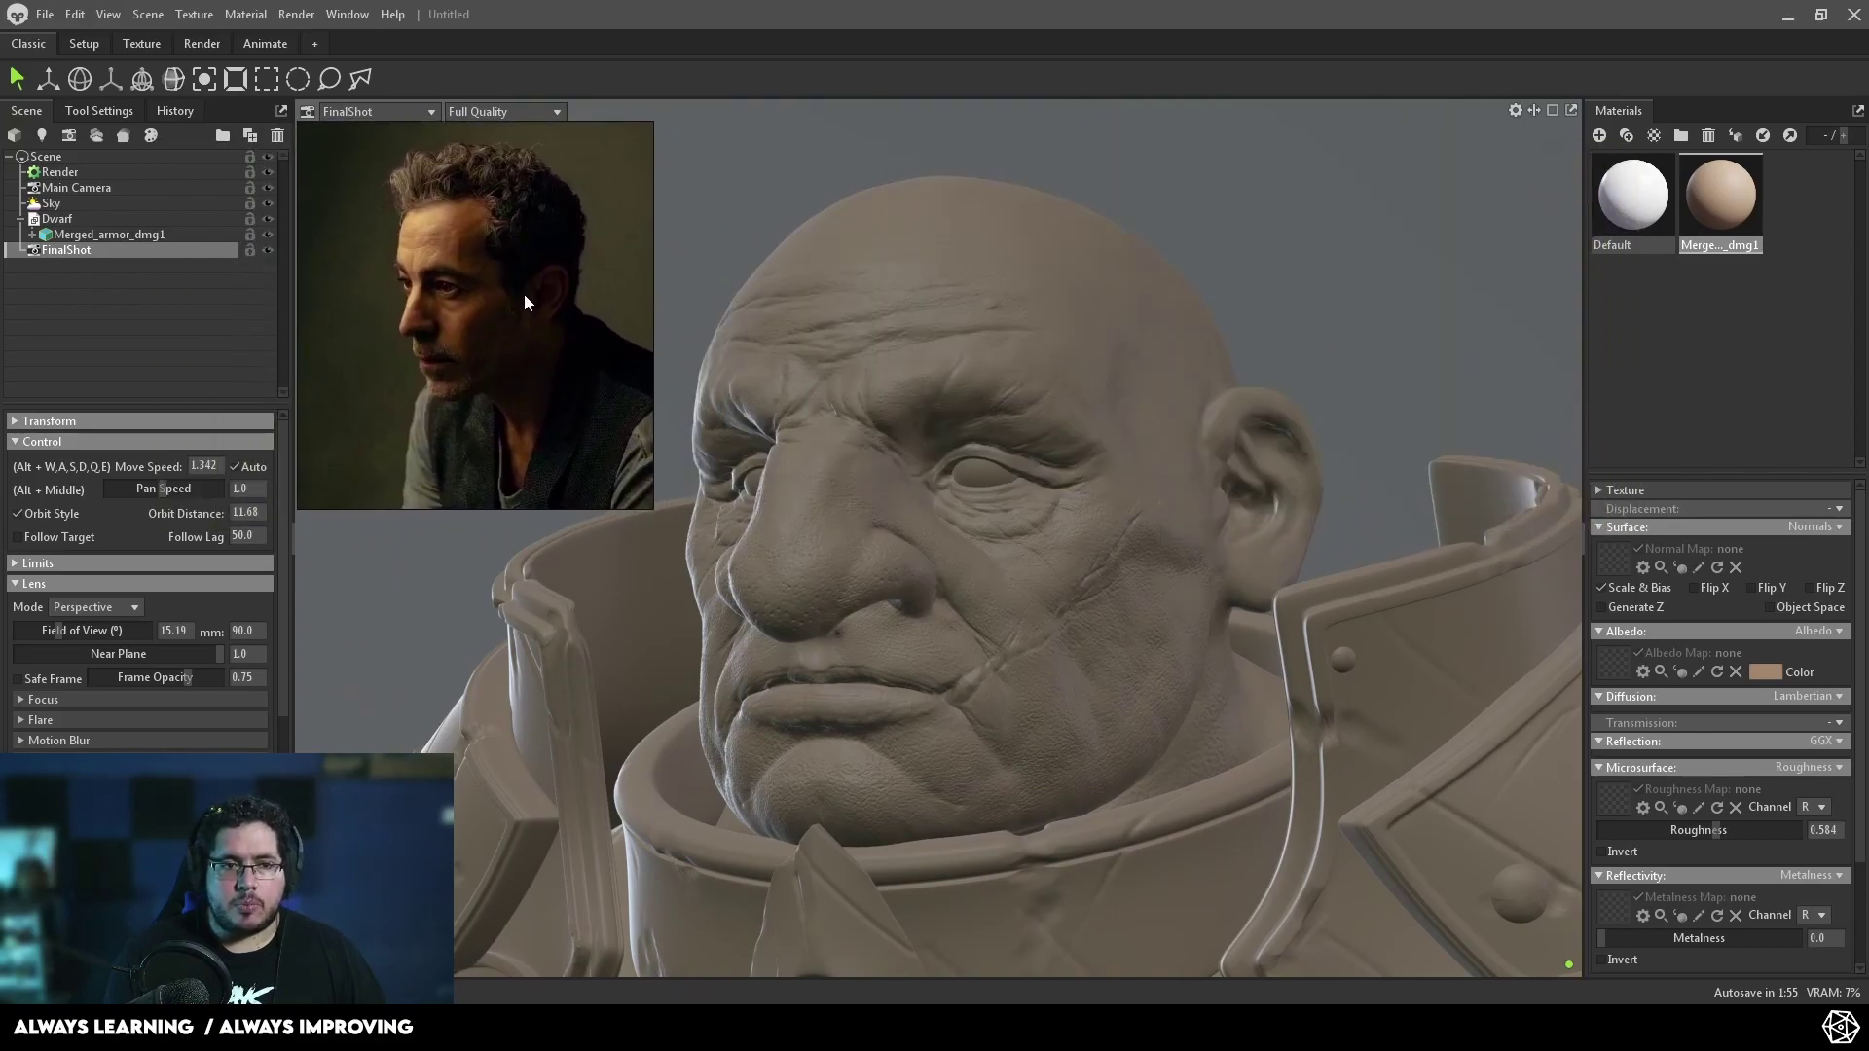
{"action": "left_click_drag", "start_coordinate": [652, 511], "coordinate": [541, 368]}
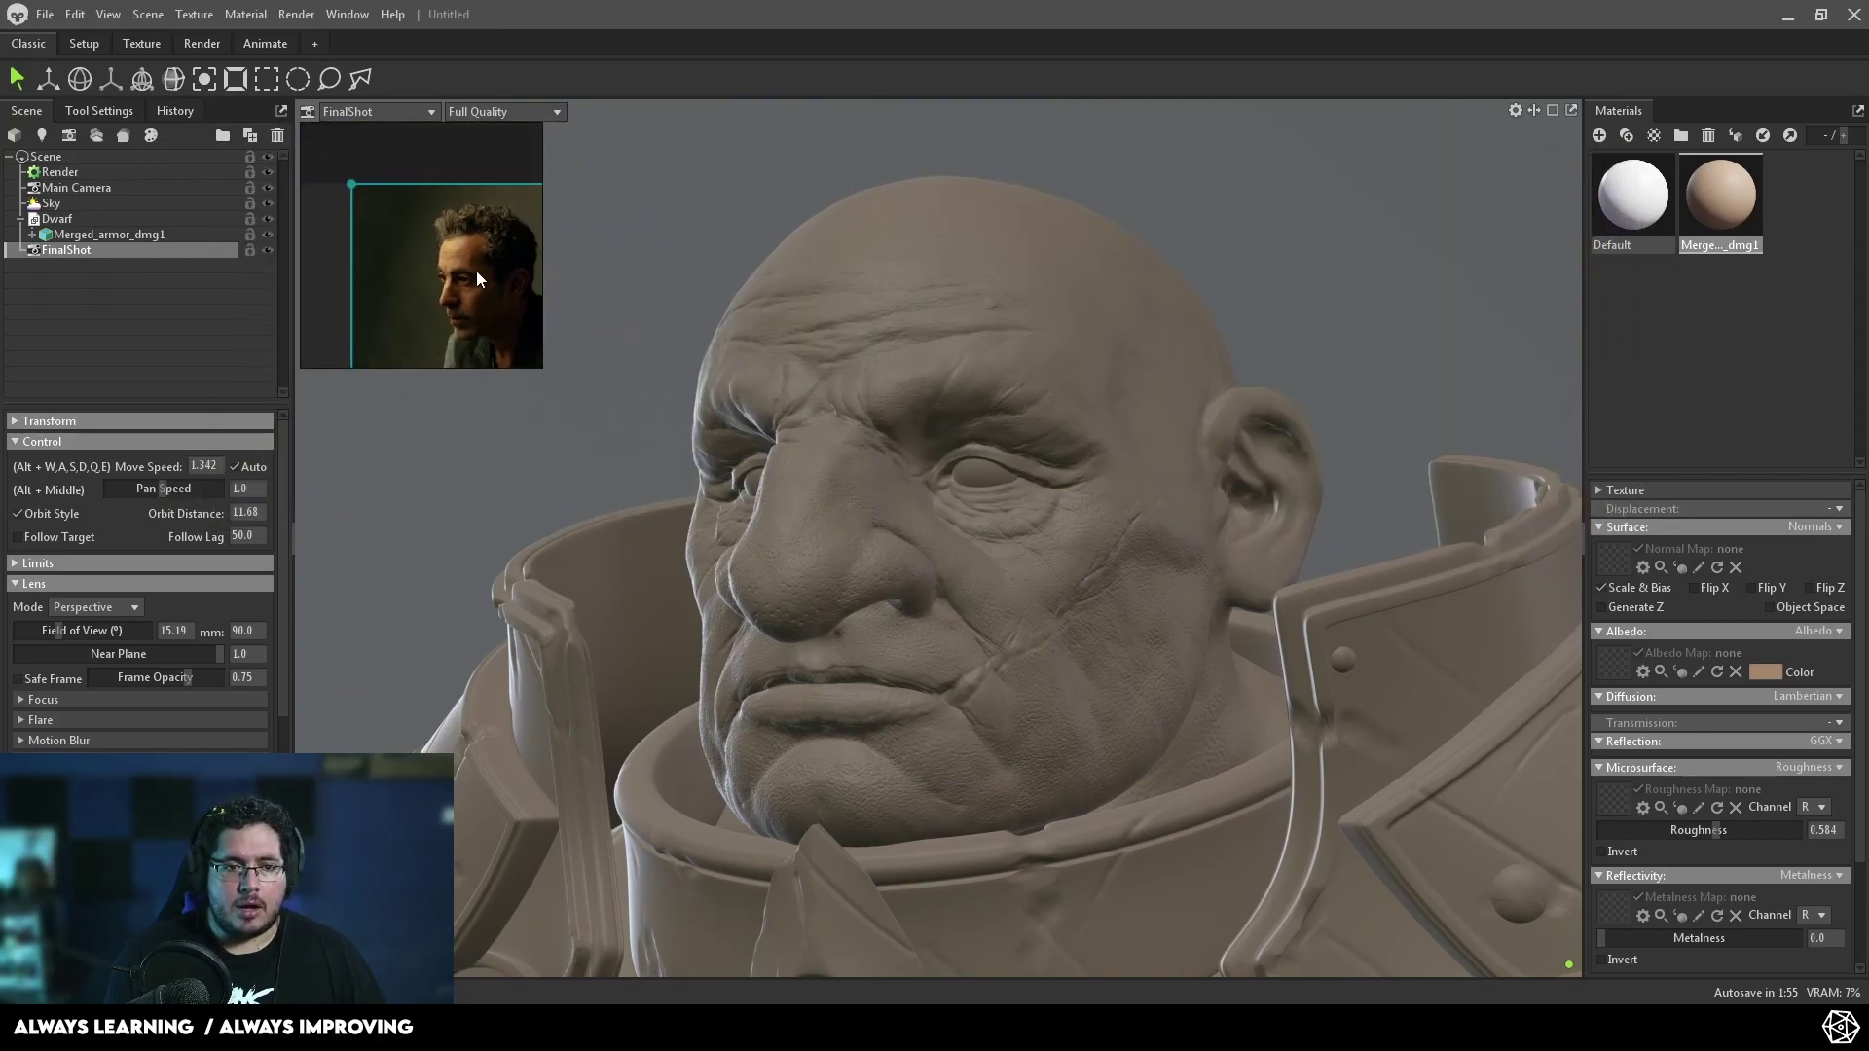
{"action": "left_click", "coordinate": [649, 301]}
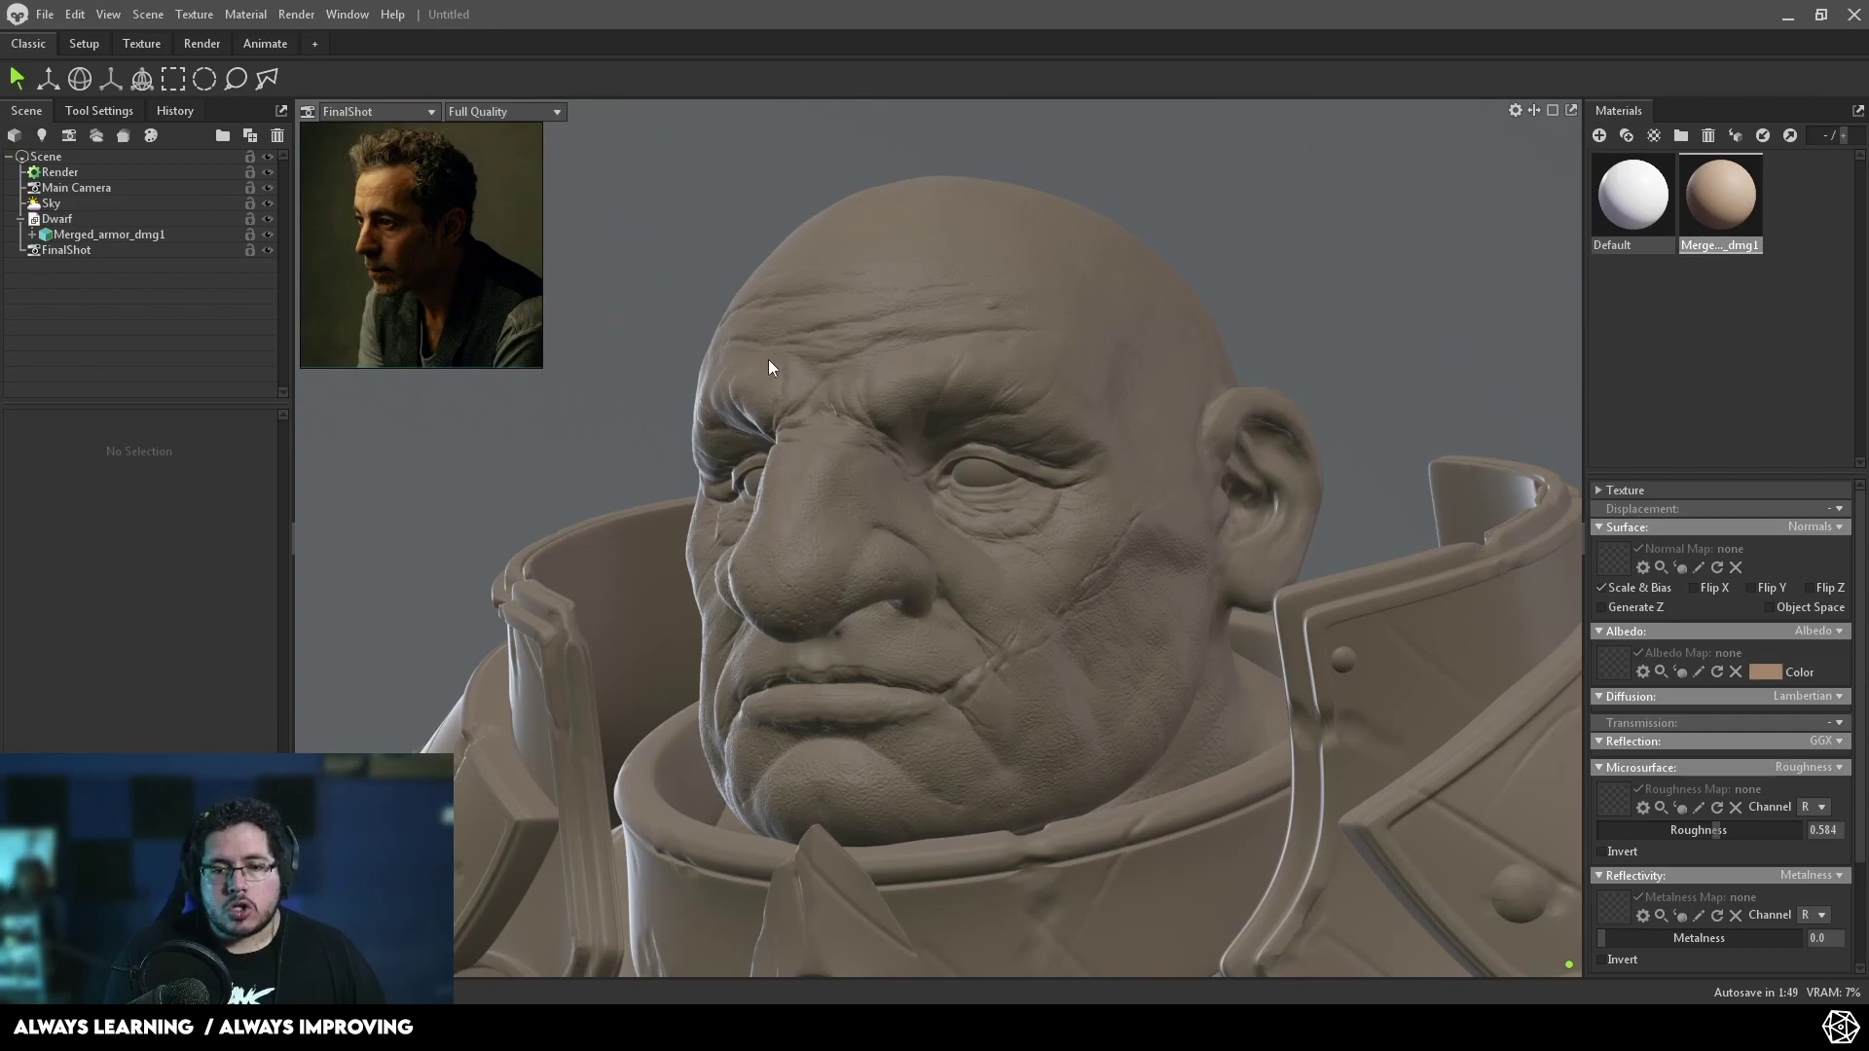
- Set the Sky light's brightness to 0.0
{"action": "left_click", "coordinate": [80, 208]}
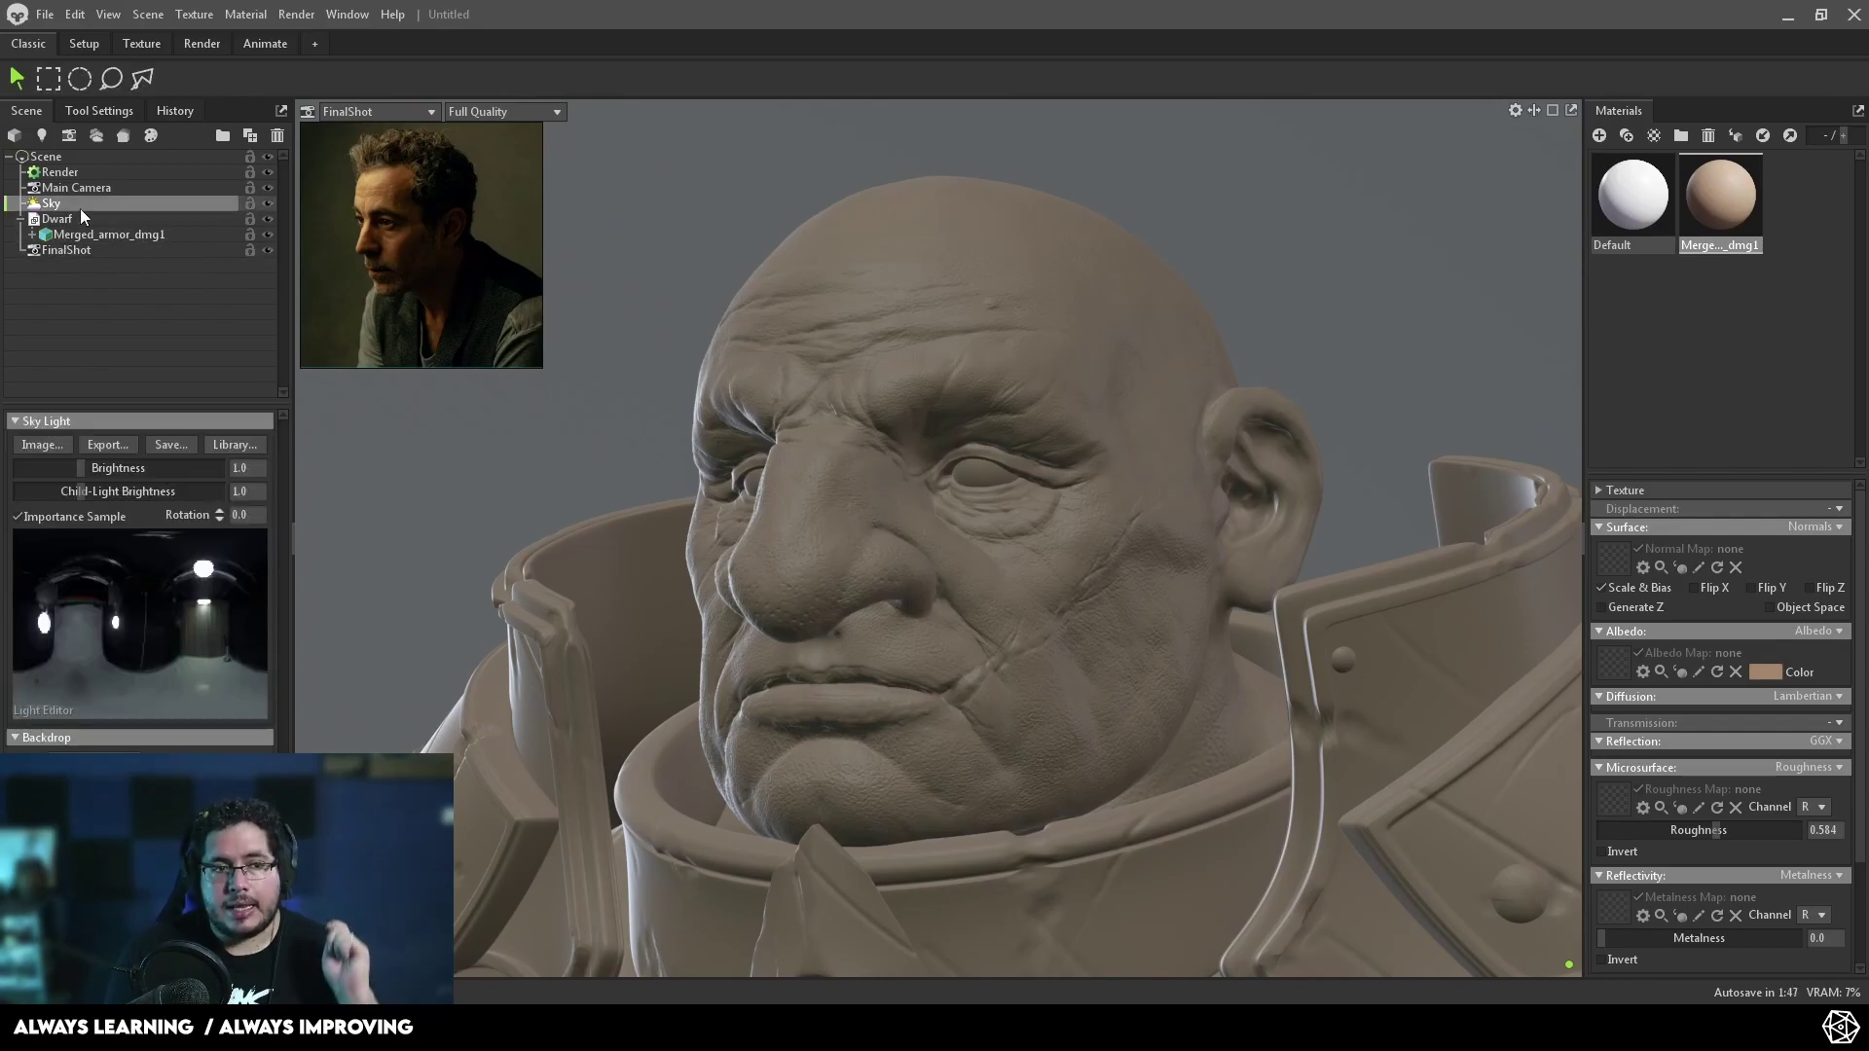
{"action": "left_click_drag", "start_coordinate": [90, 465], "coordinate": [6, 463]}
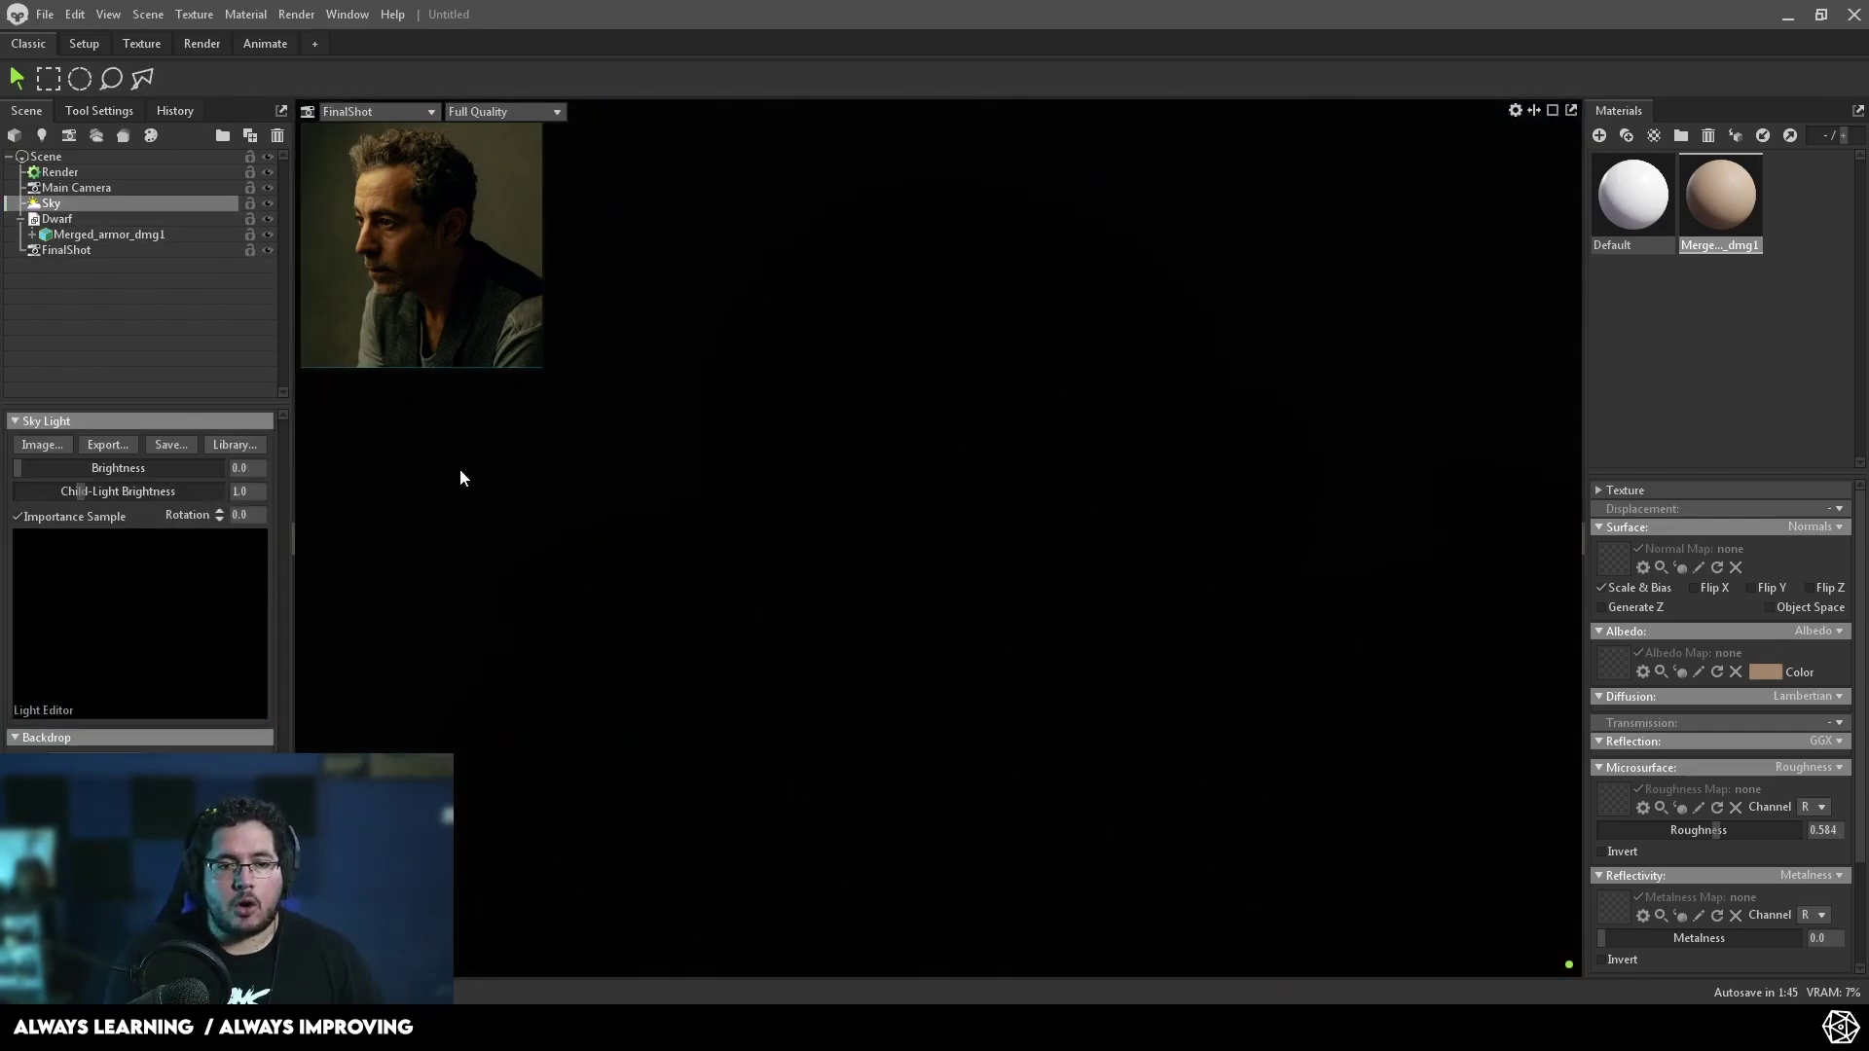
{"action": "left_click", "coordinate": [504, 484]}
- Switch the viewport to the Main Camera and add a new light in front of the dwarf
{"action": "left_click", "coordinate": [405, 113]}
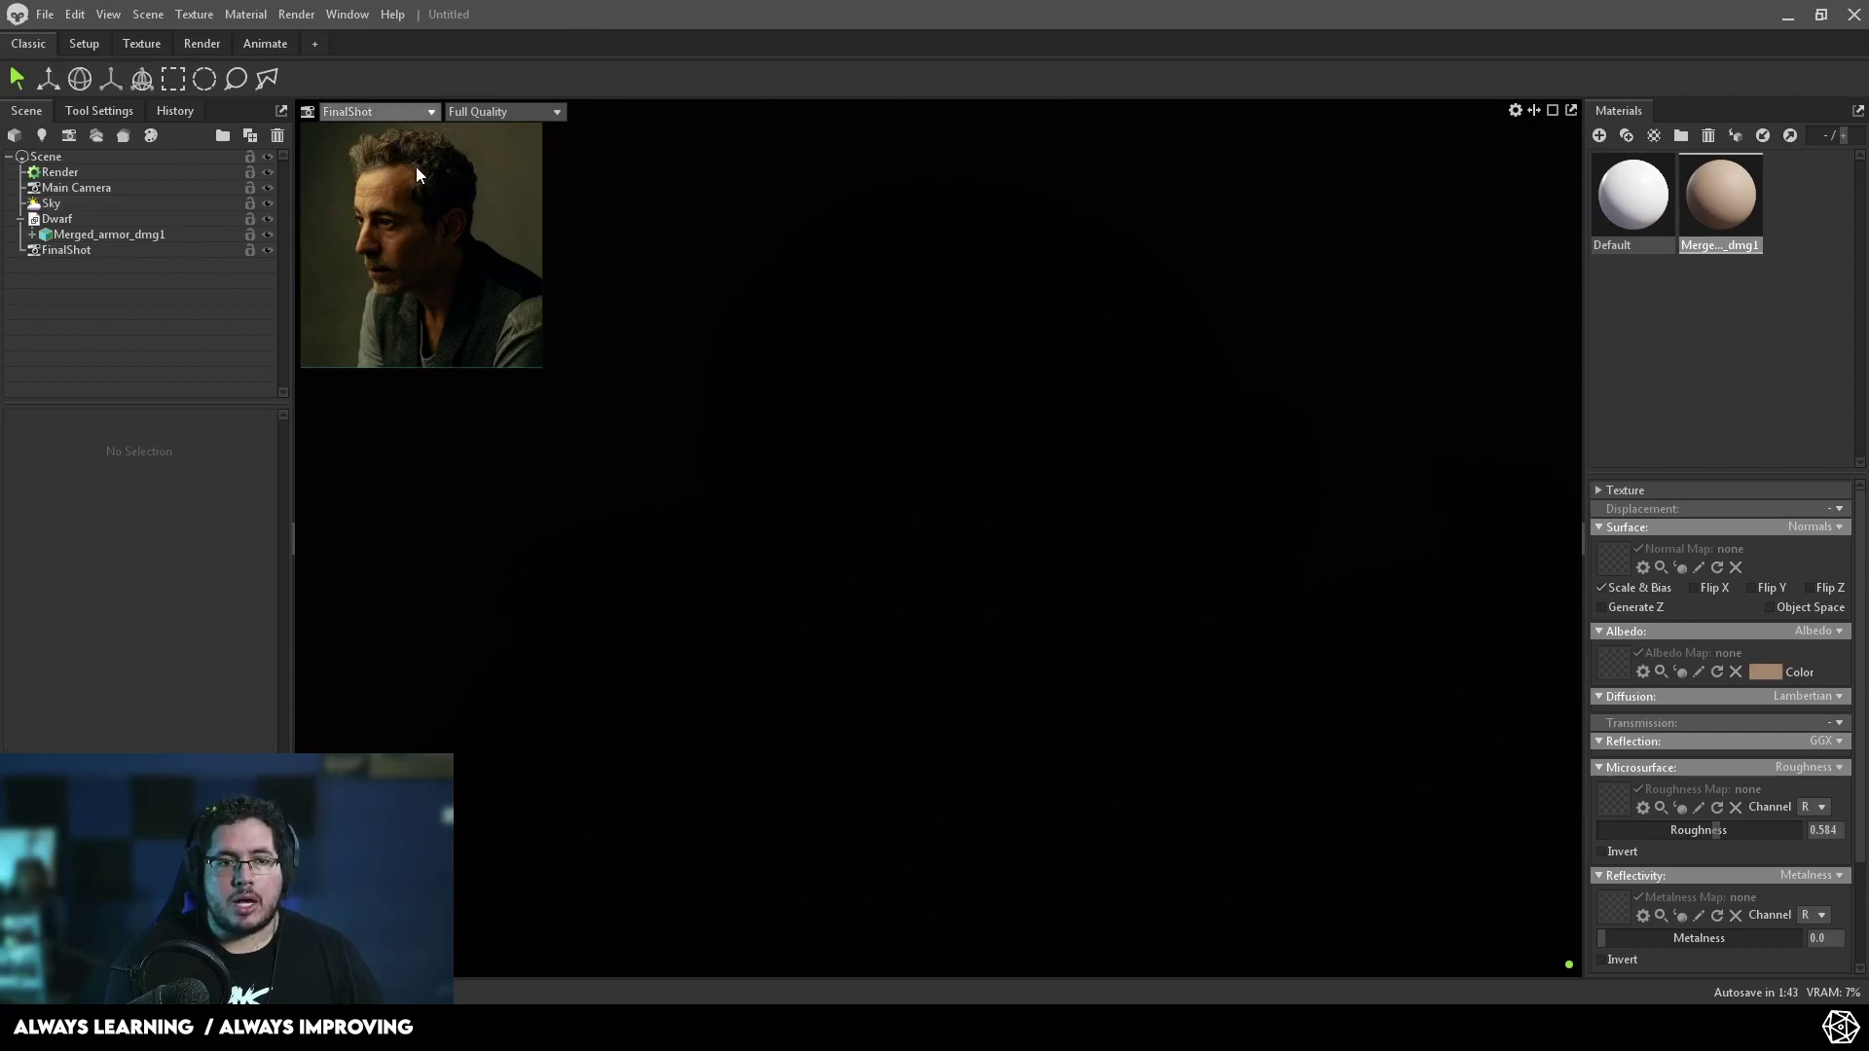
{"action": "mouse_move", "coordinate": [419, 130]}
{"action": "left_click", "coordinate": [492, 131]}
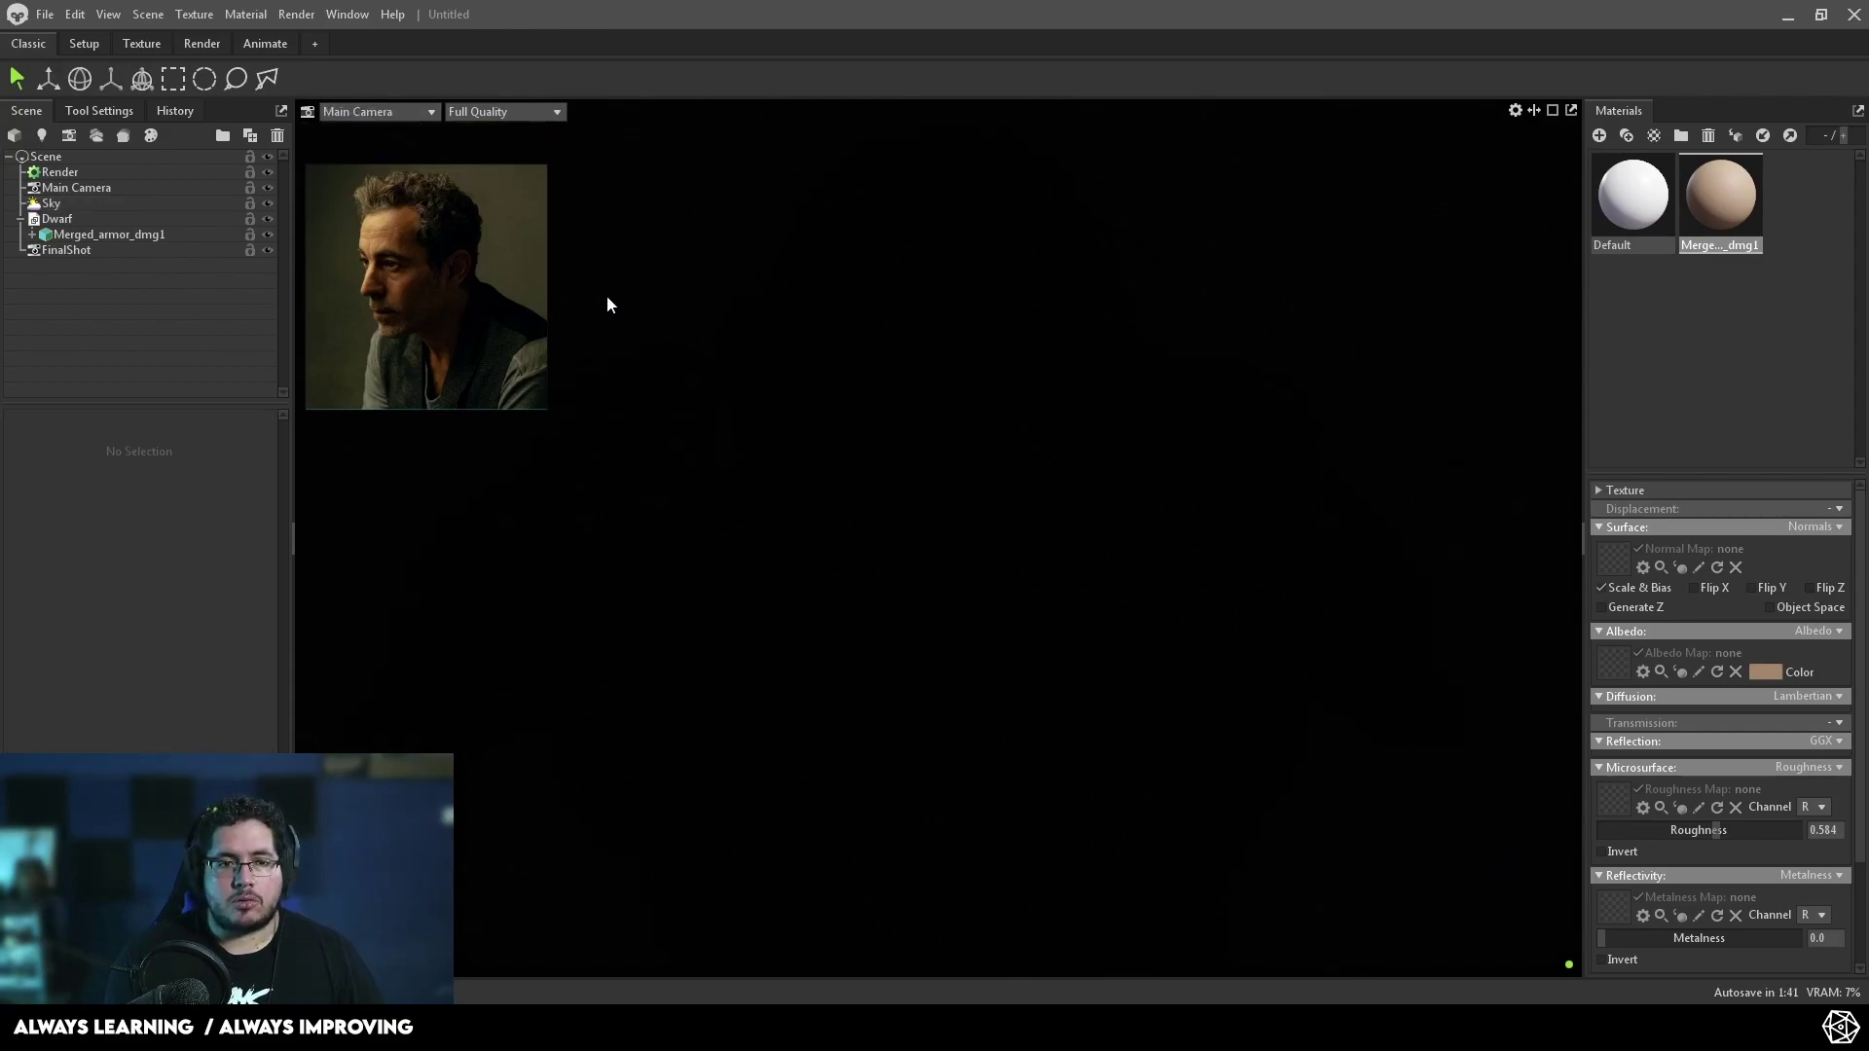
{"action": "left_click", "coordinate": [45, 137]}
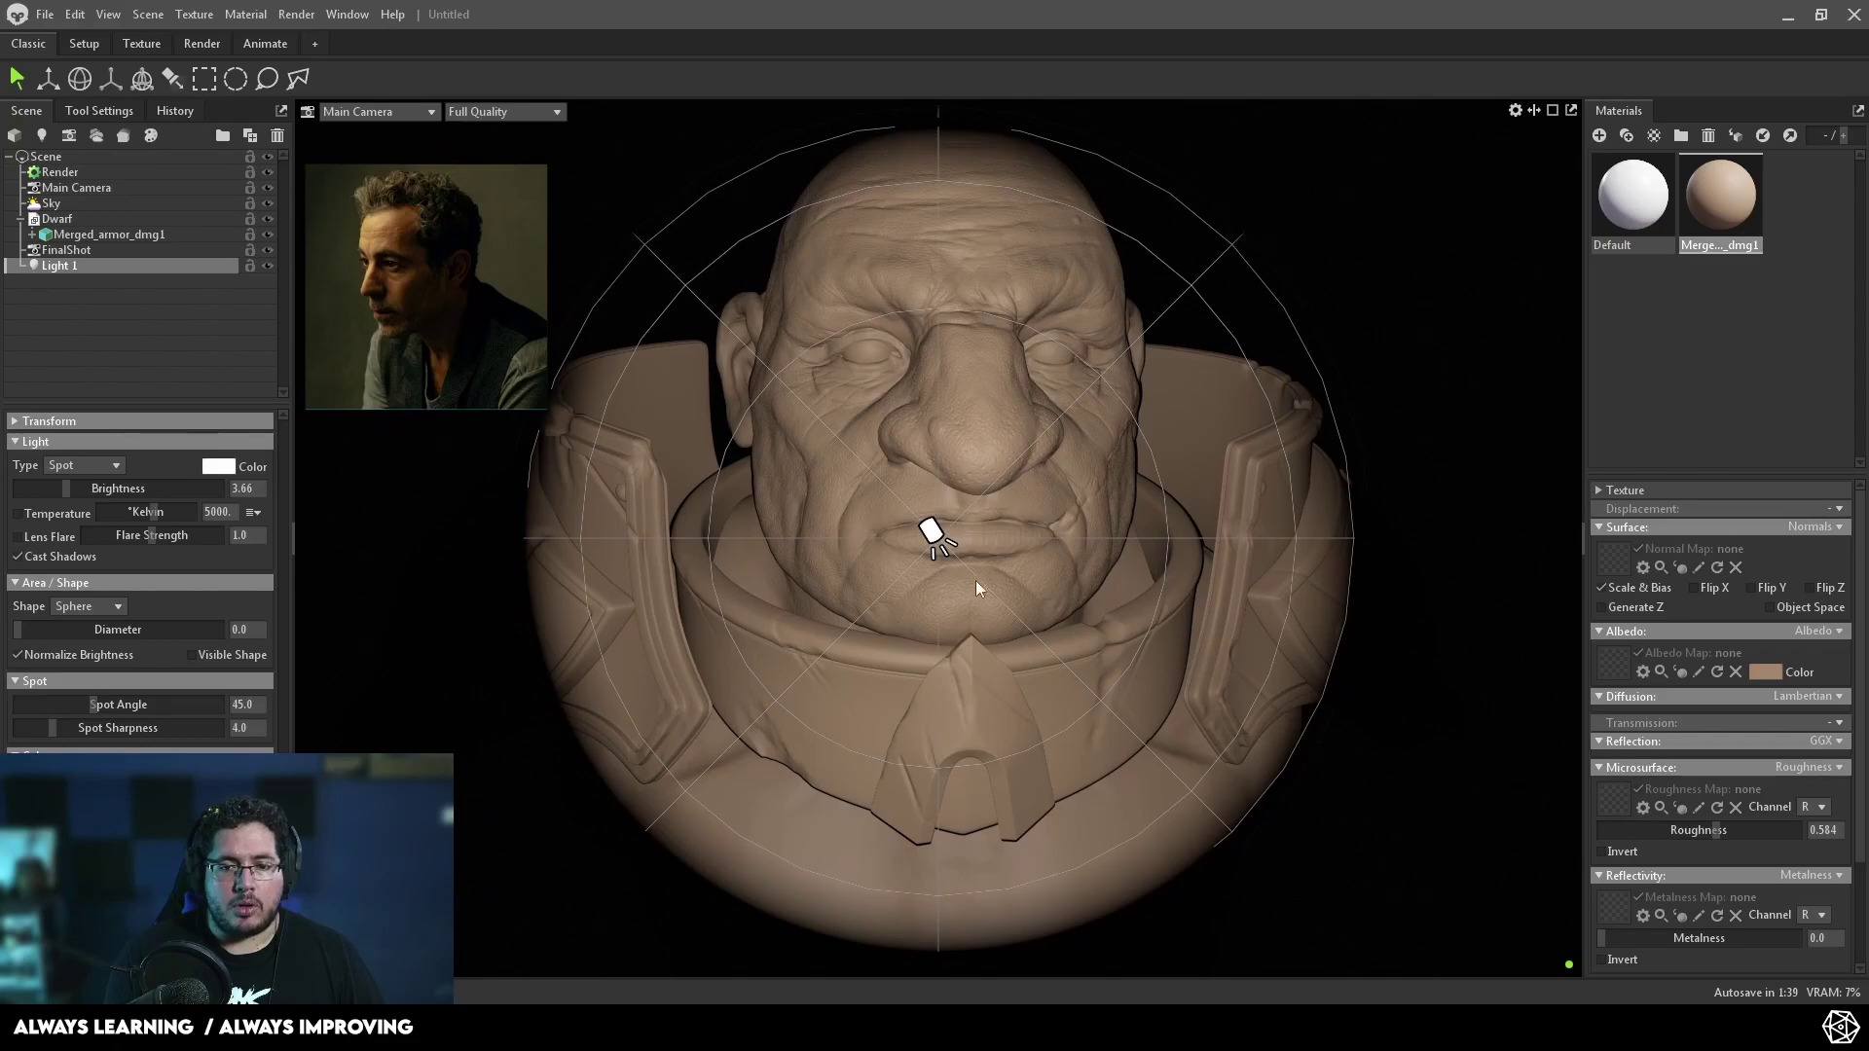
{"action": "scroll", "coordinate": [976, 581], "scroll_direction": "down", "scroll_amount": 5}
{"action": "left_click_drag", "start_coordinate": [920, 578], "coordinate": [799, 571]}
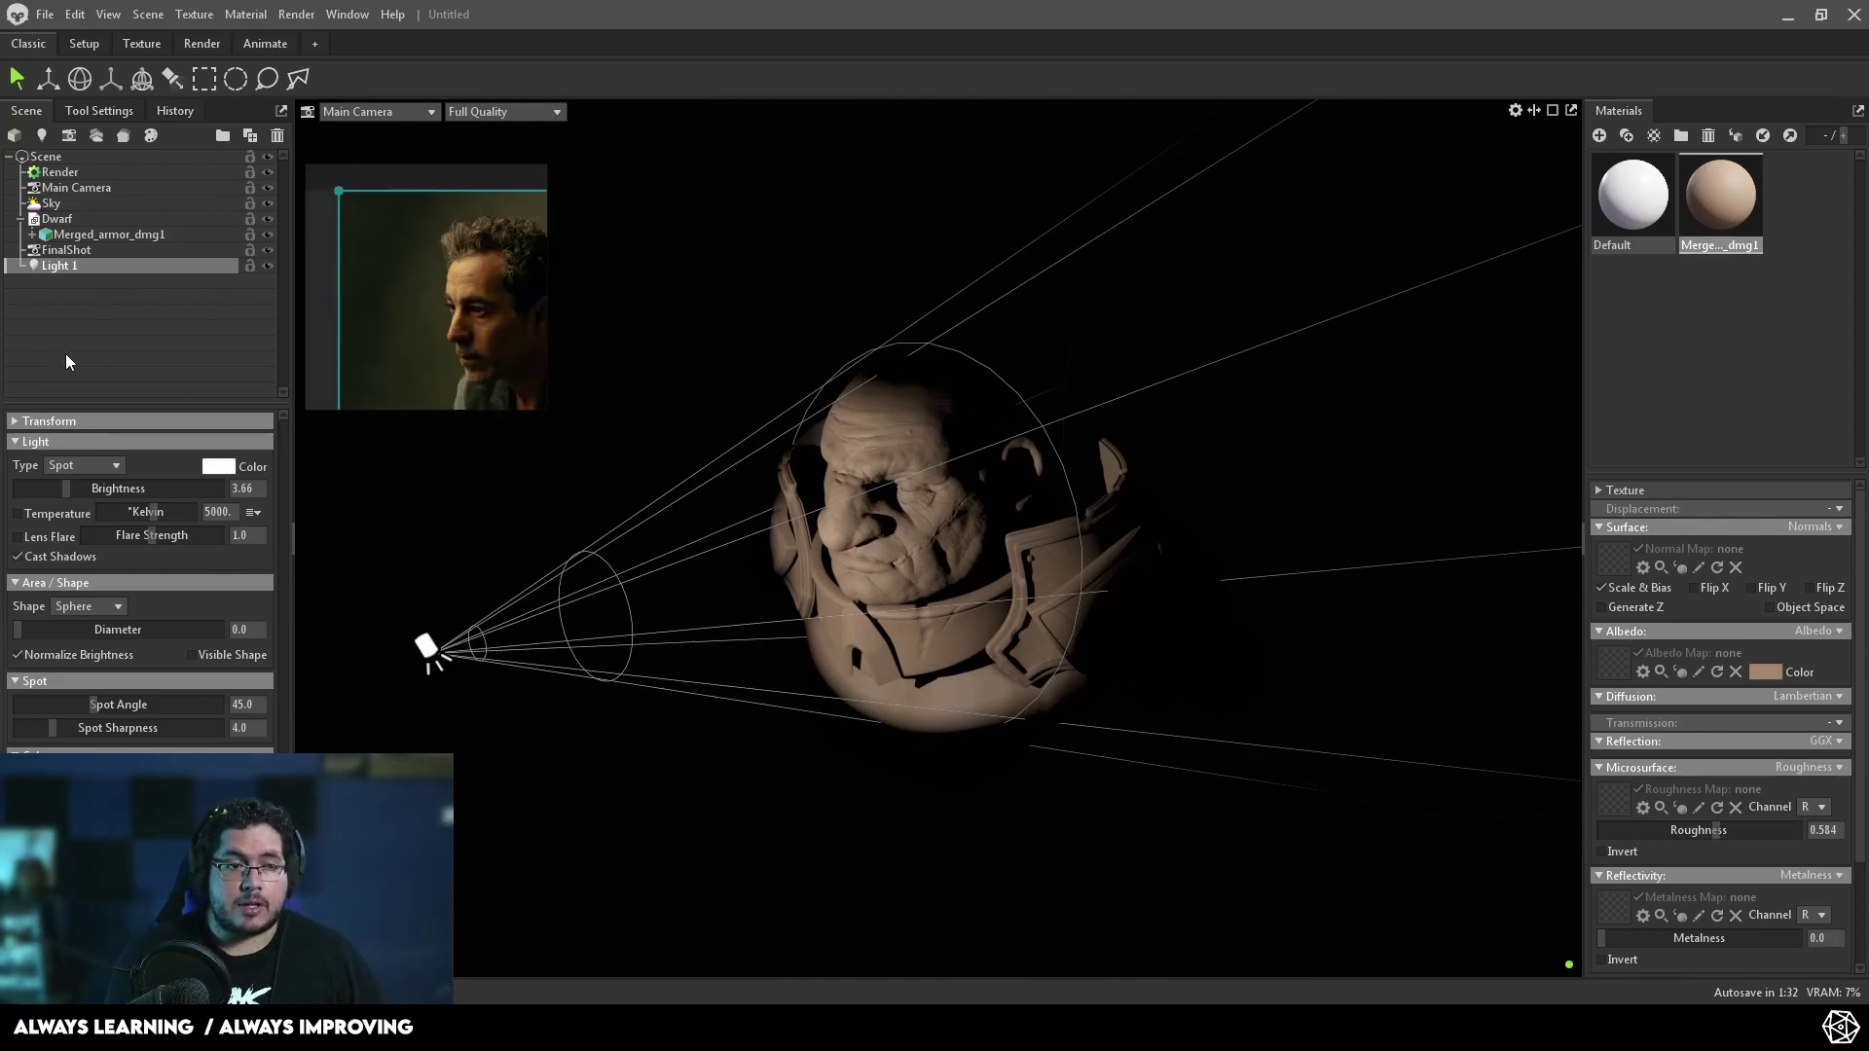
- Keep the new light's type as Spot and set its area shape to Rectangle
{"action": "left_click", "coordinate": [91, 465]}
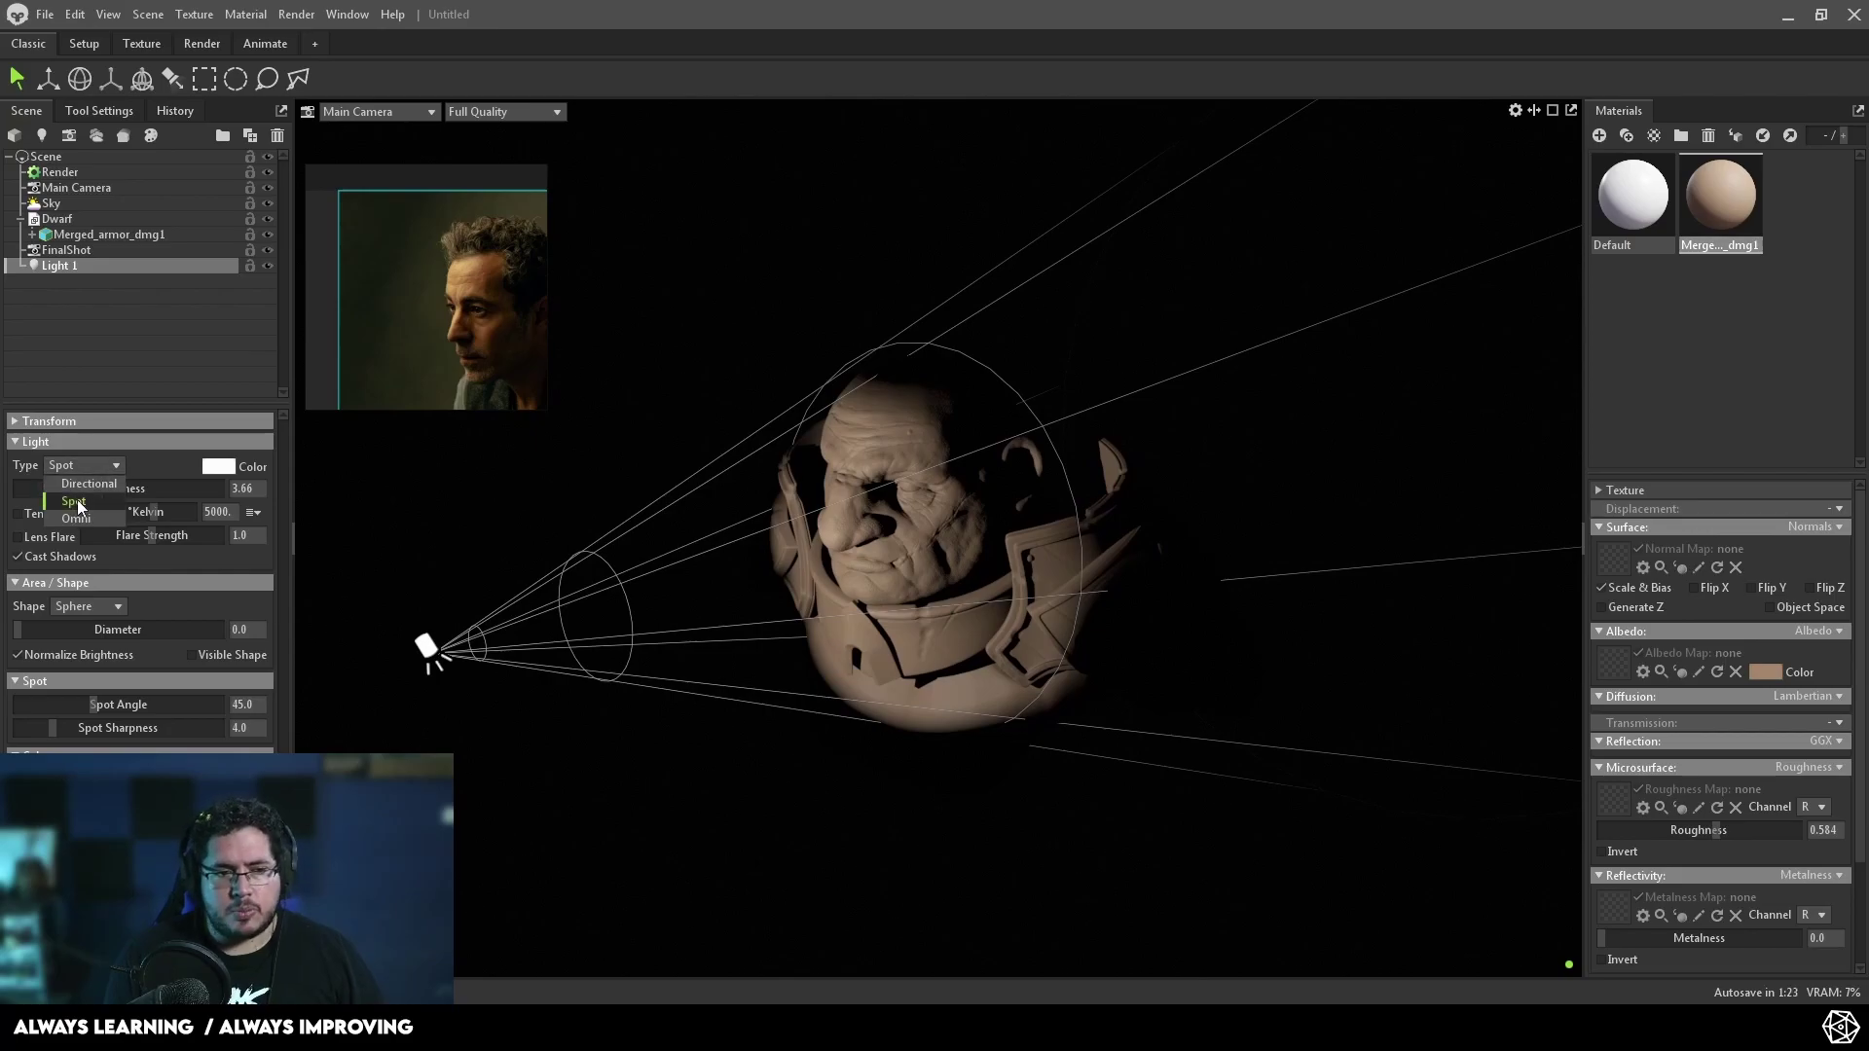
{"action": "left_click", "coordinate": [74, 501]}
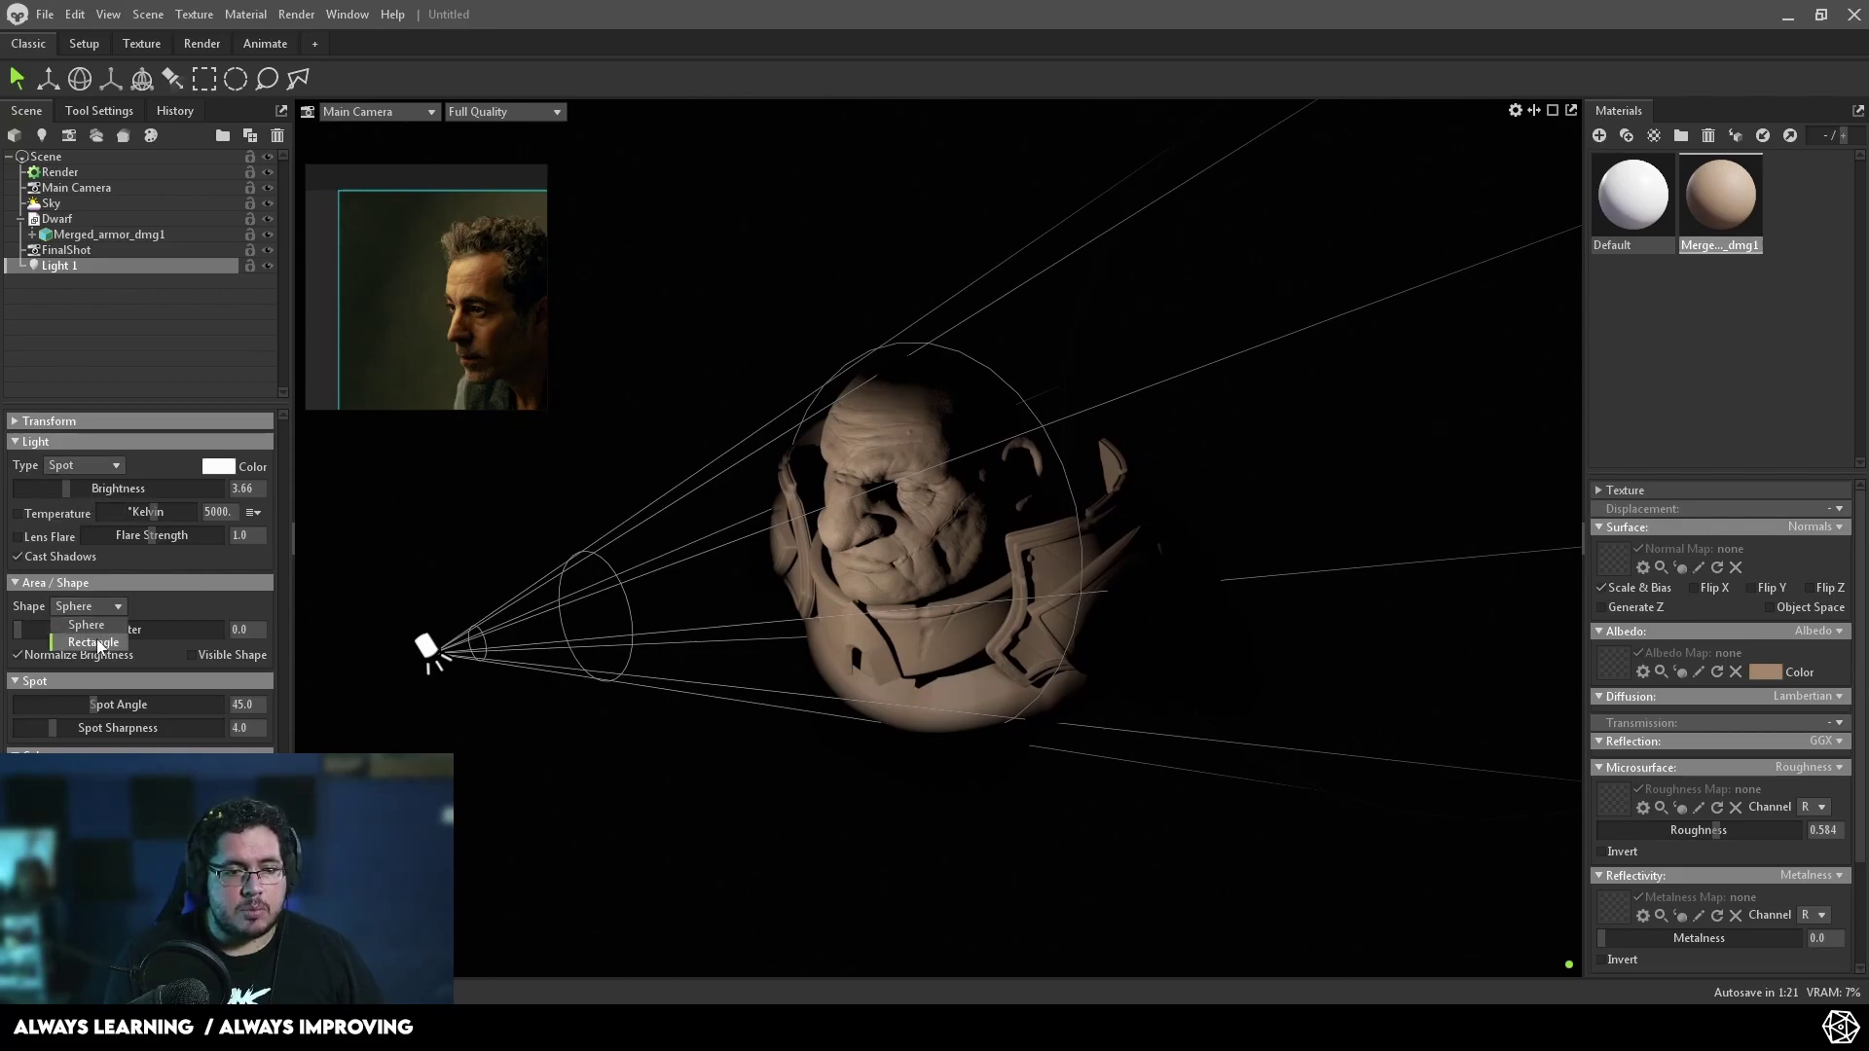
{"action": "left_click", "coordinate": [94, 643]}
- Move the spot light up and out to the dwarf's right side
{"action": "scroll", "coordinate": [773, 559], "scroll_direction": "up", "scroll_amount": 3}
{"action": "left_click_drag", "start_coordinate": [772, 559], "coordinate": [1035, 456]}
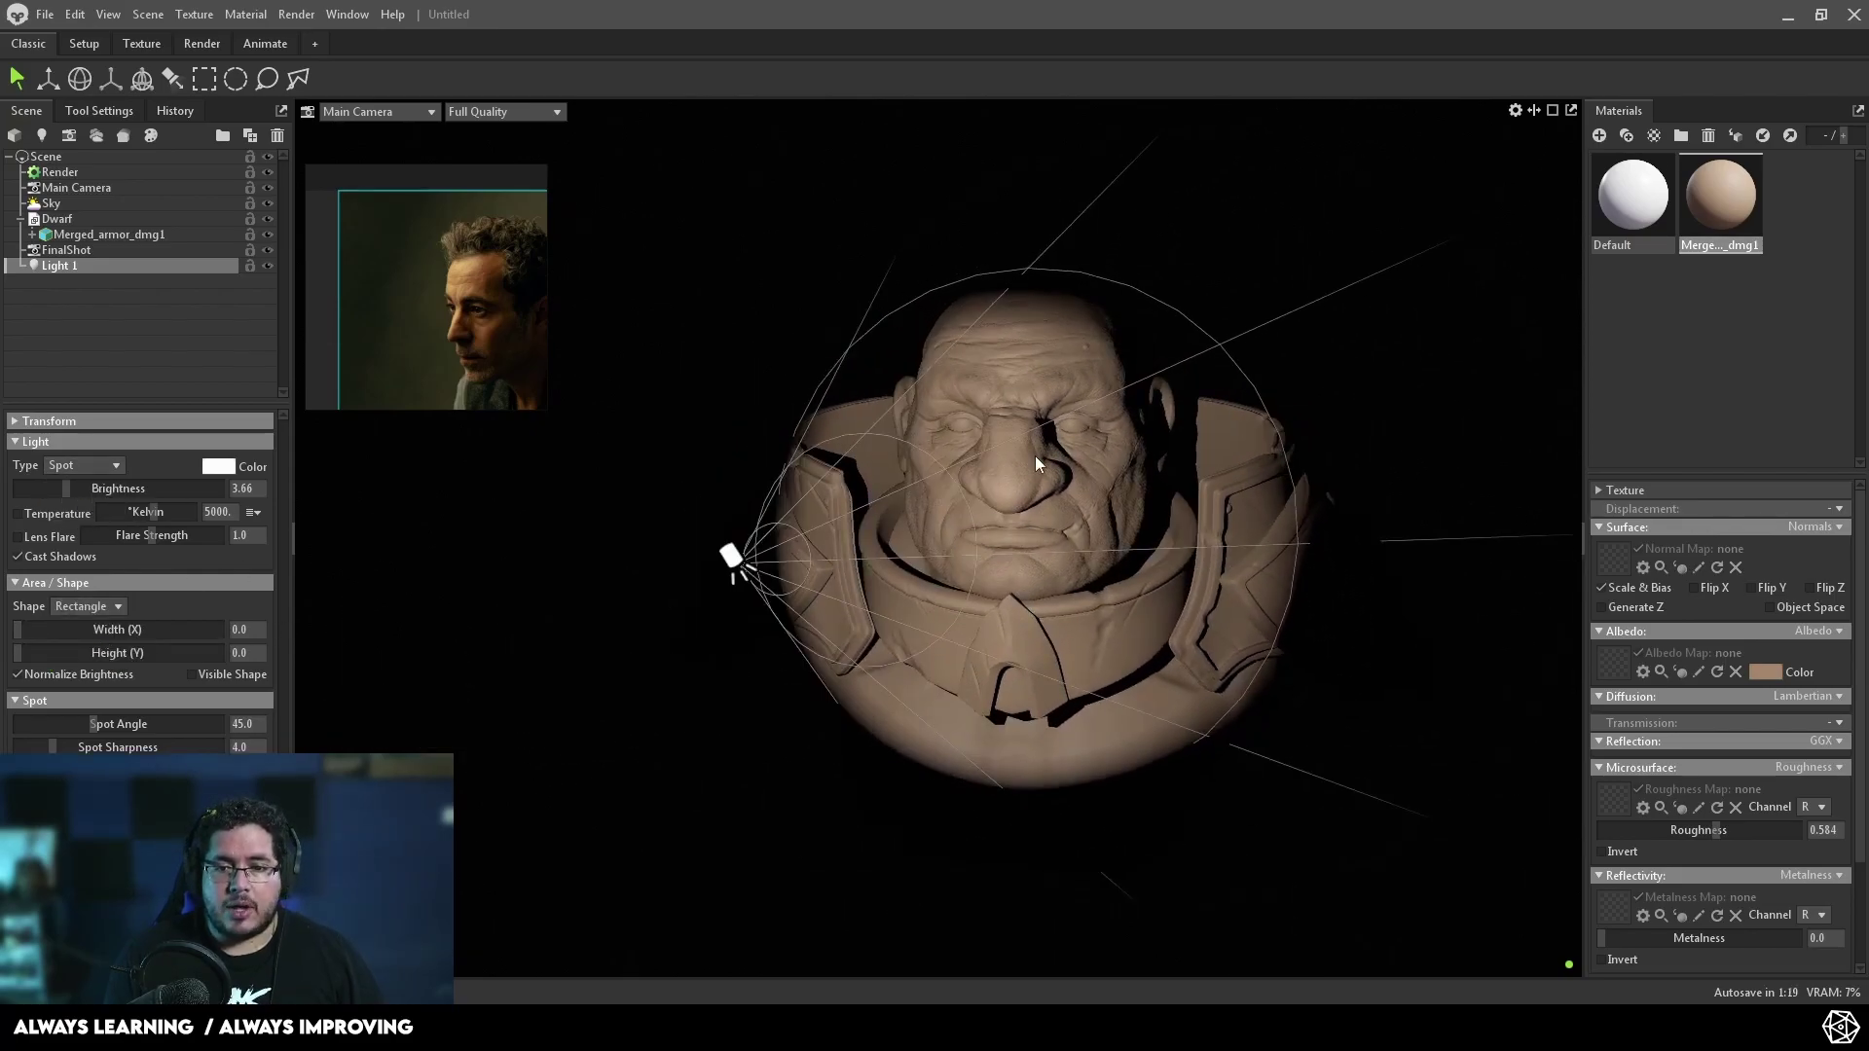
{"action": "scroll", "coordinate": [727, 418], "scroll_direction": "down", "scroll_amount": 3}
{"action": "left_click_drag", "start_coordinate": [726, 418], "coordinate": [742, 547]}
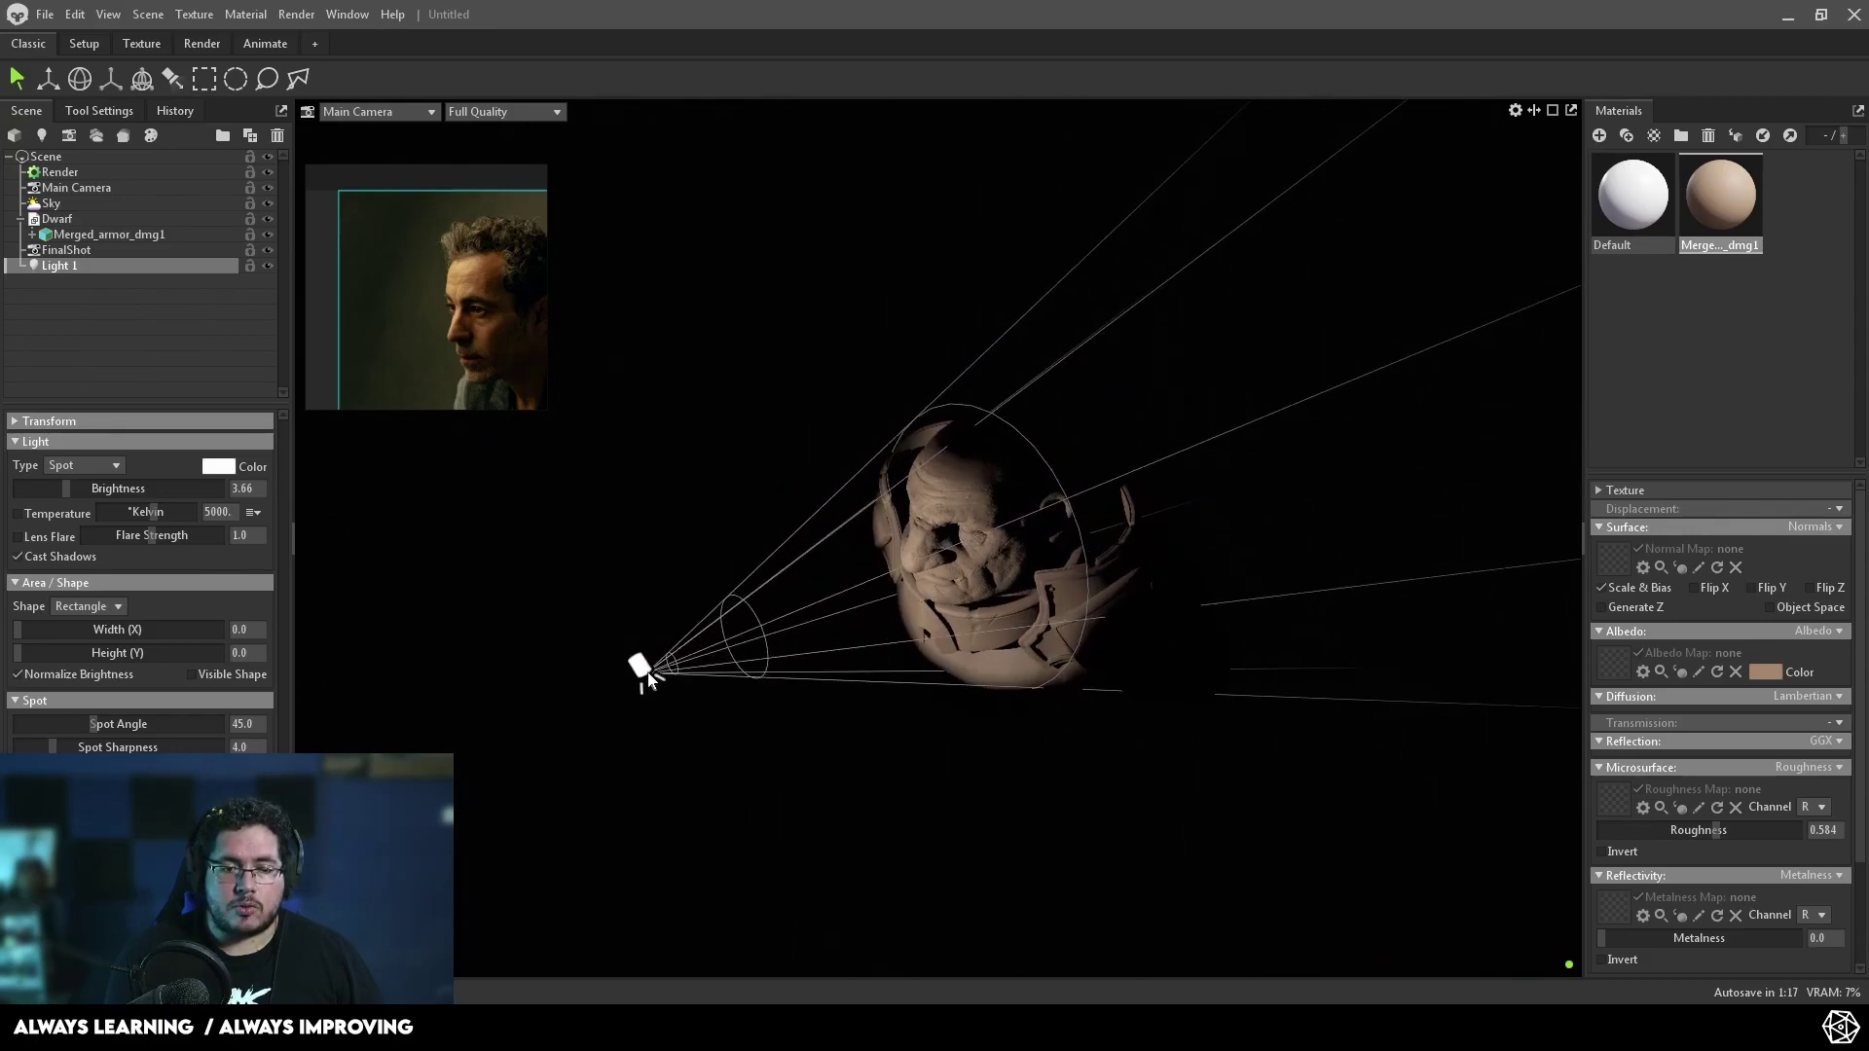
{"action": "key", "text": "w"}
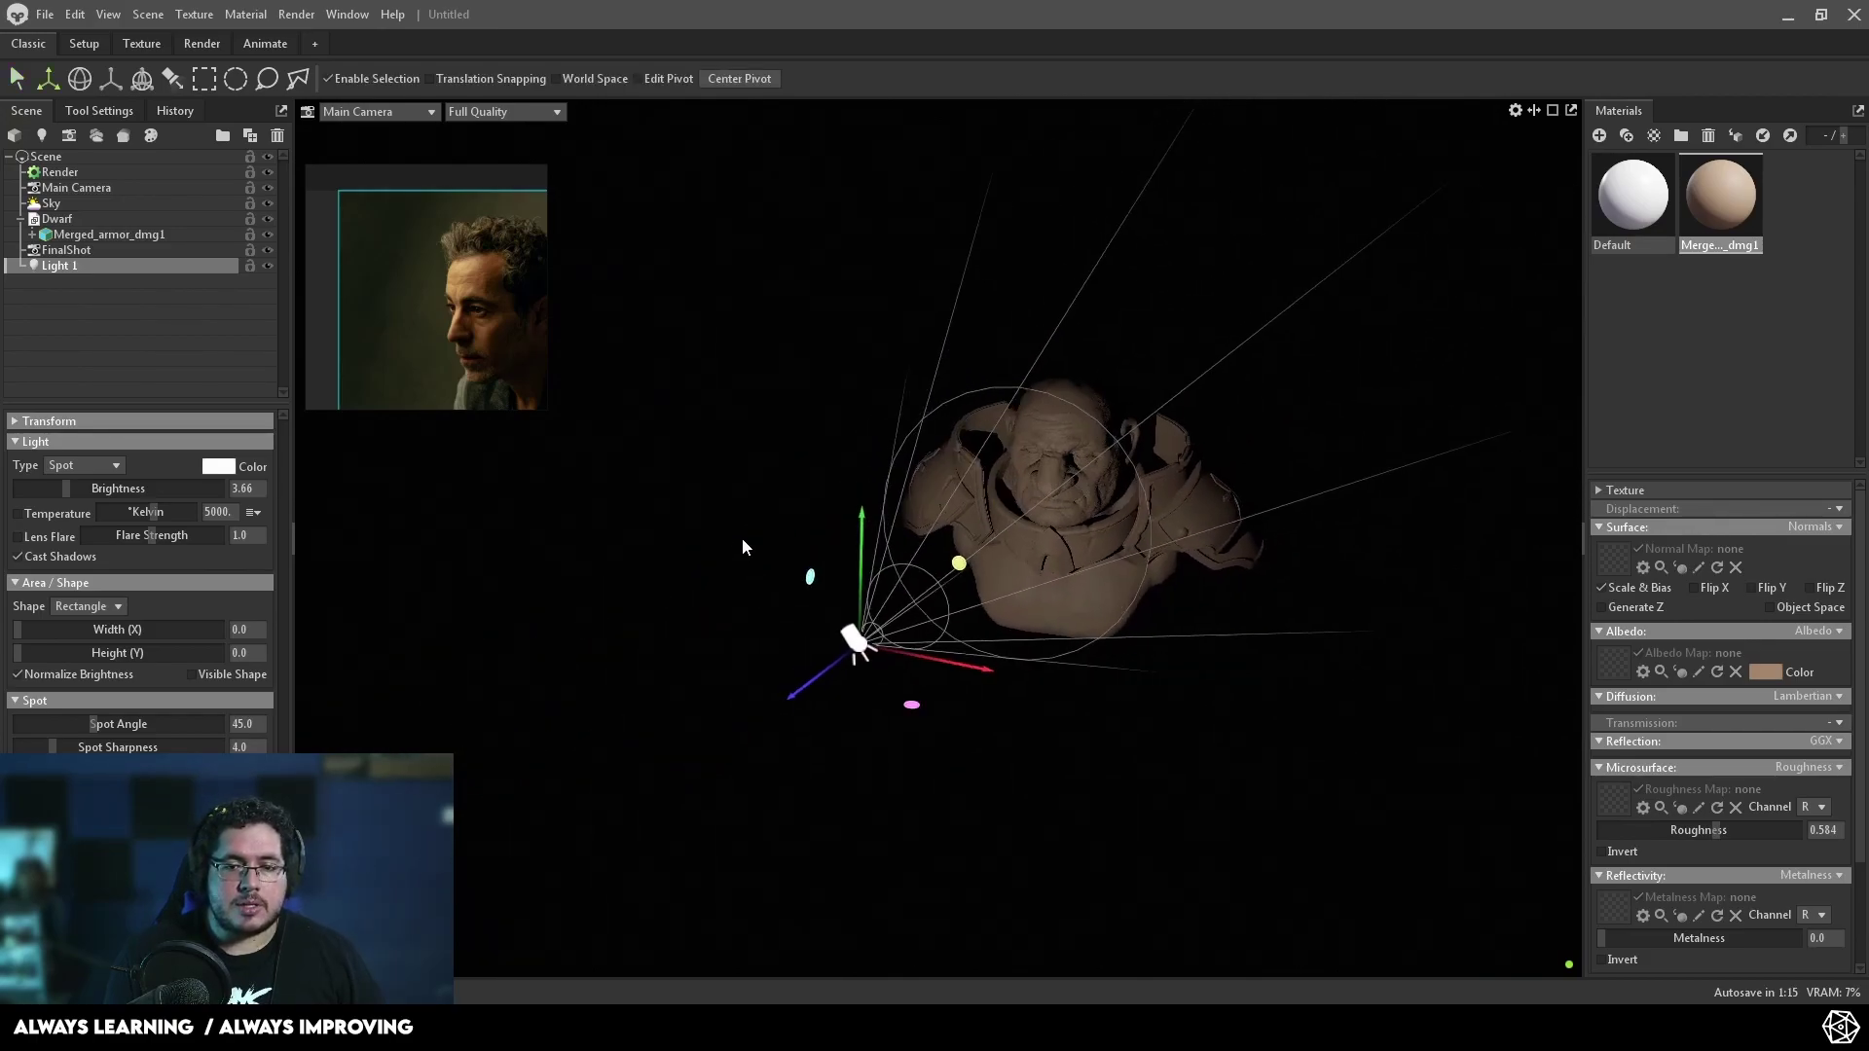
{"action": "left_click_drag", "start_coordinate": [856, 653], "coordinate": [622, 428]}
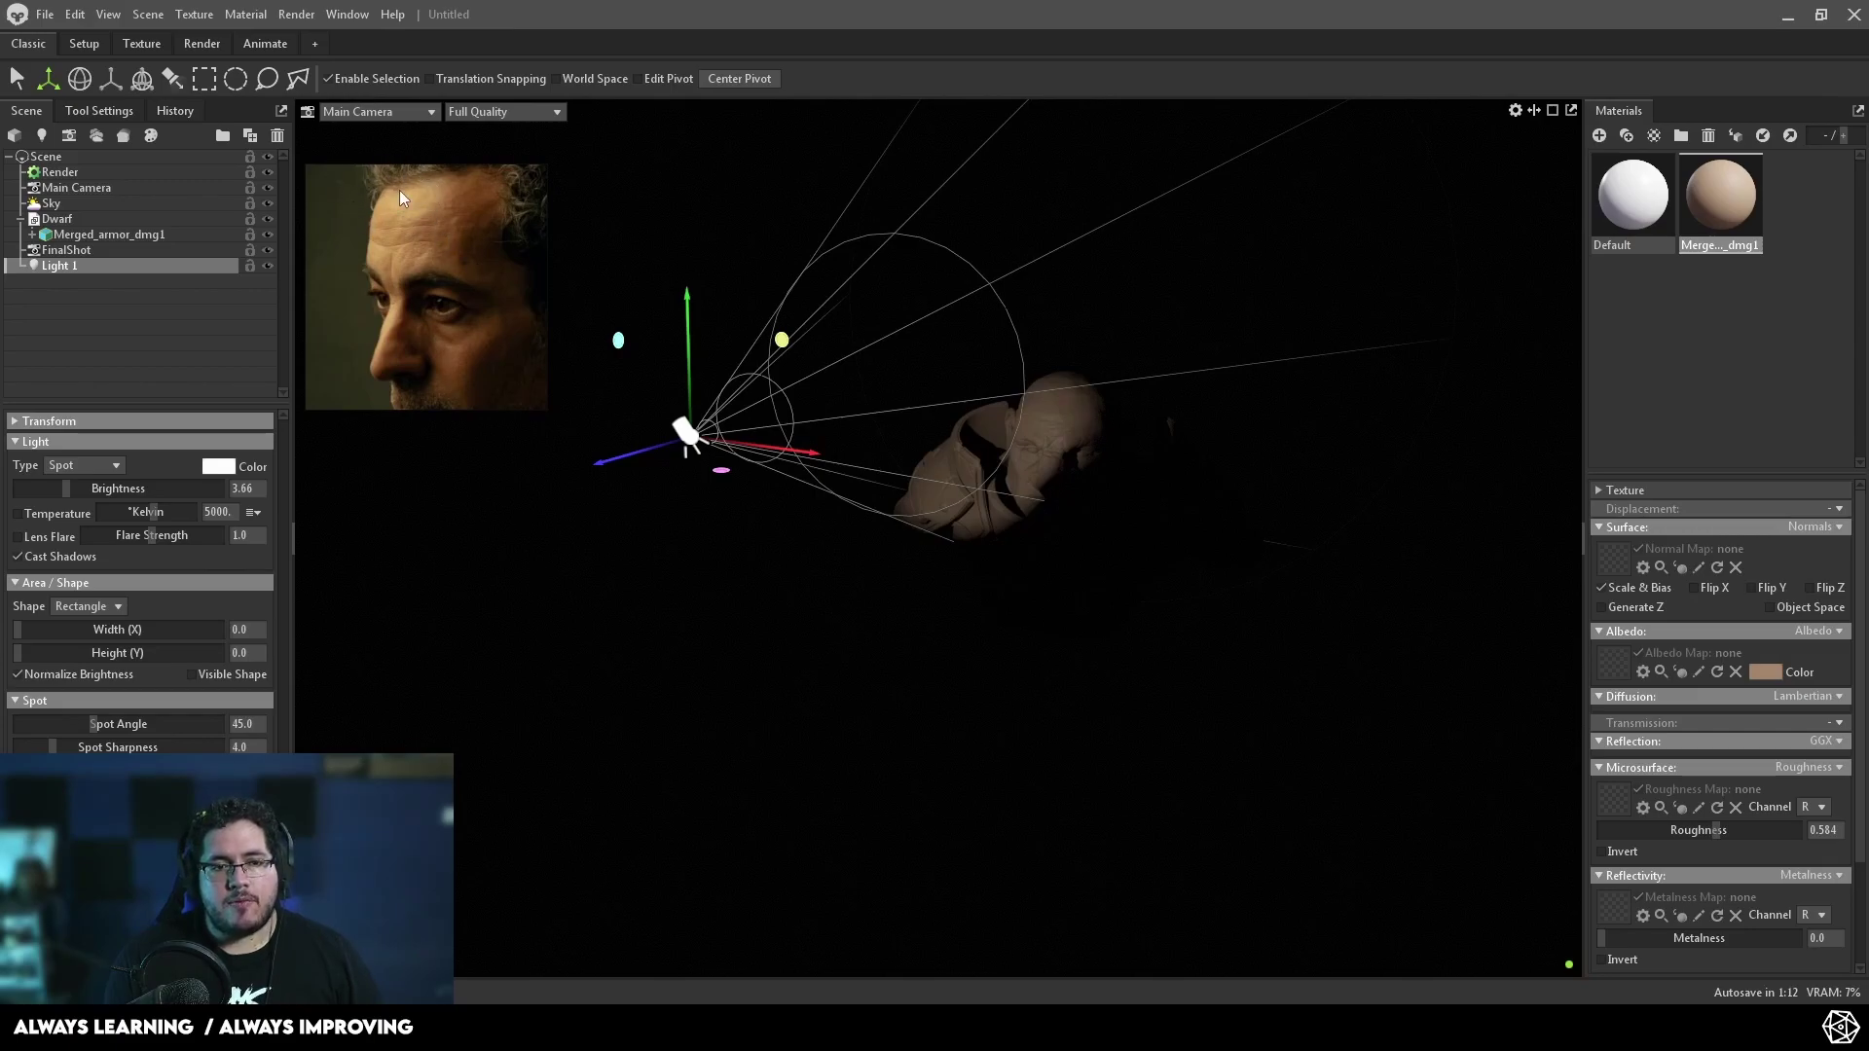
- Rotate the spot light down toward the dwarf's face and reposition it higher in front of him
{"action": "left_click_drag", "start_coordinate": [899, 406], "coordinate": [1032, 373]}
{"action": "left_click", "coordinate": [766, 425]}
{"action": "key", "text": "e"}
{"action": "key", "text": "w"}
{"action": "left_click_drag", "start_coordinate": [1090, 474], "coordinate": [551, 336]}
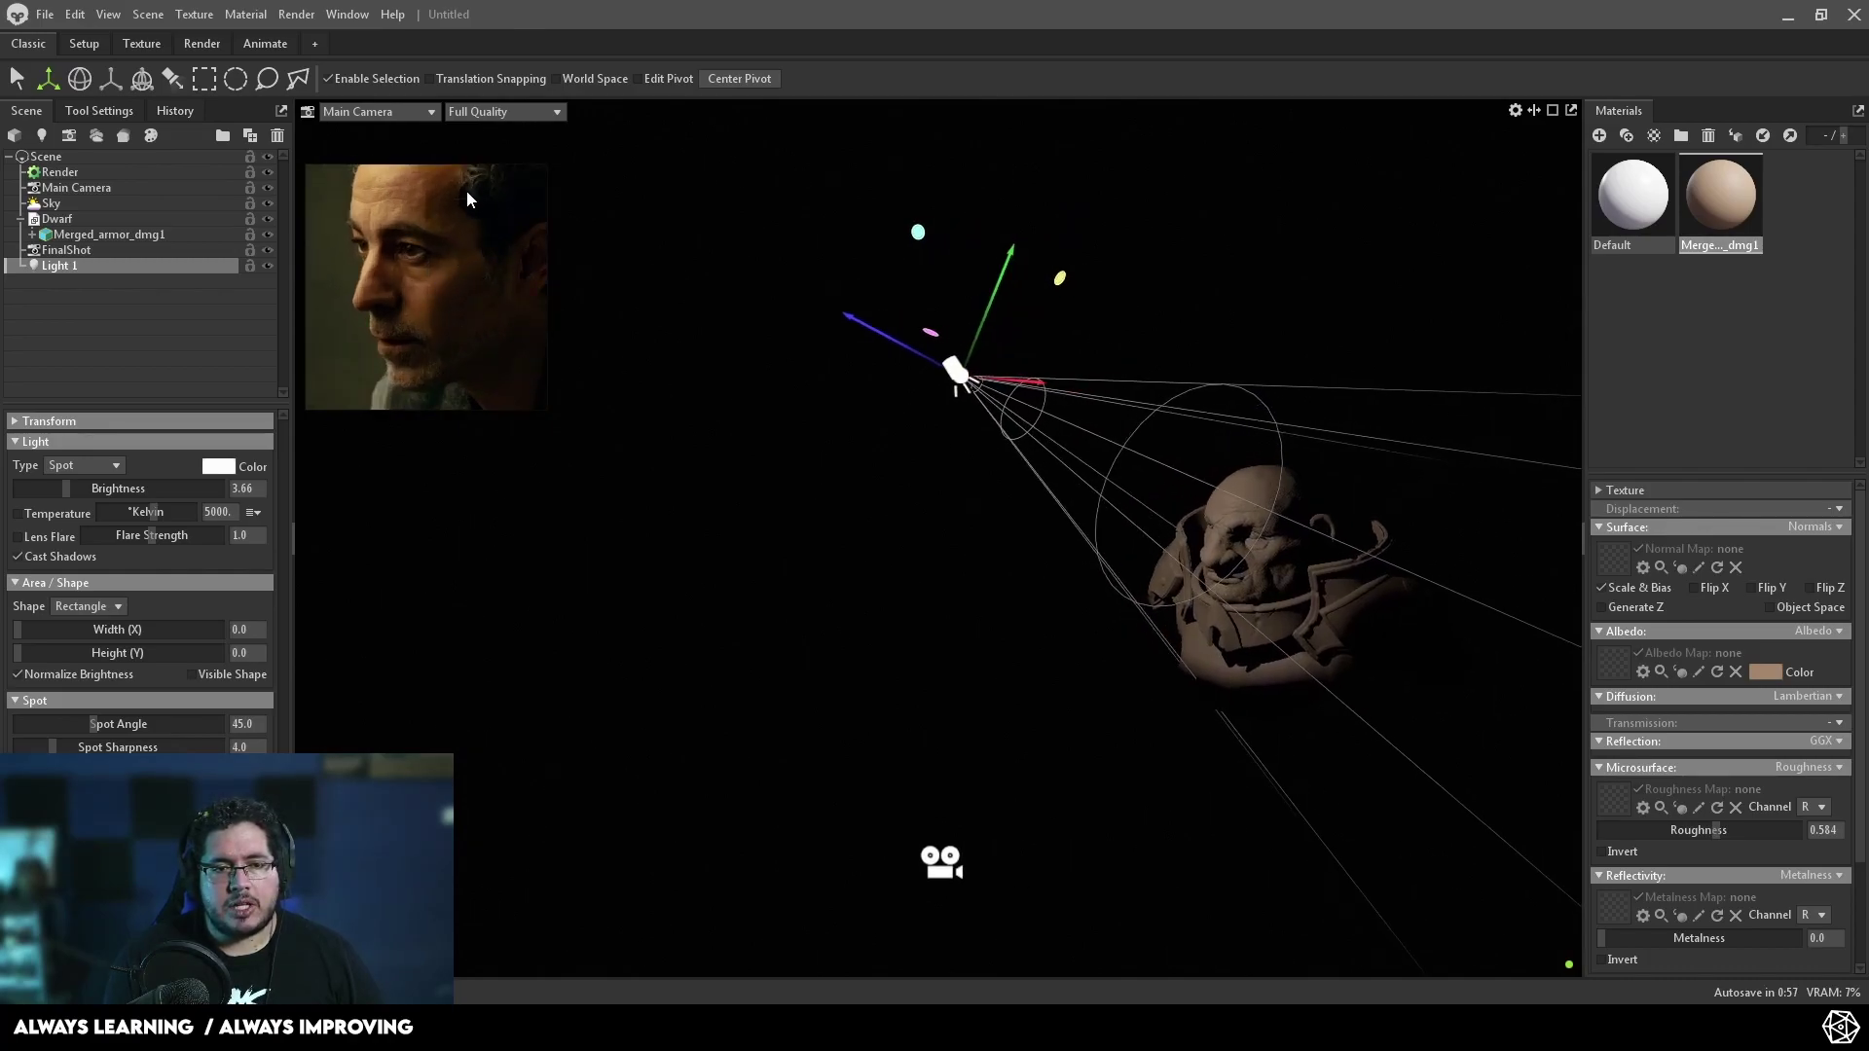
- Reselect the spot light and shift it along its X axis to match the reference portrait's shadows on the dwarf's face
{"action": "left_click", "coordinate": [1006, 512]}
{"action": "left_click_drag", "start_coordinate": [1007, 512], "coordinate": [1161, 525]}
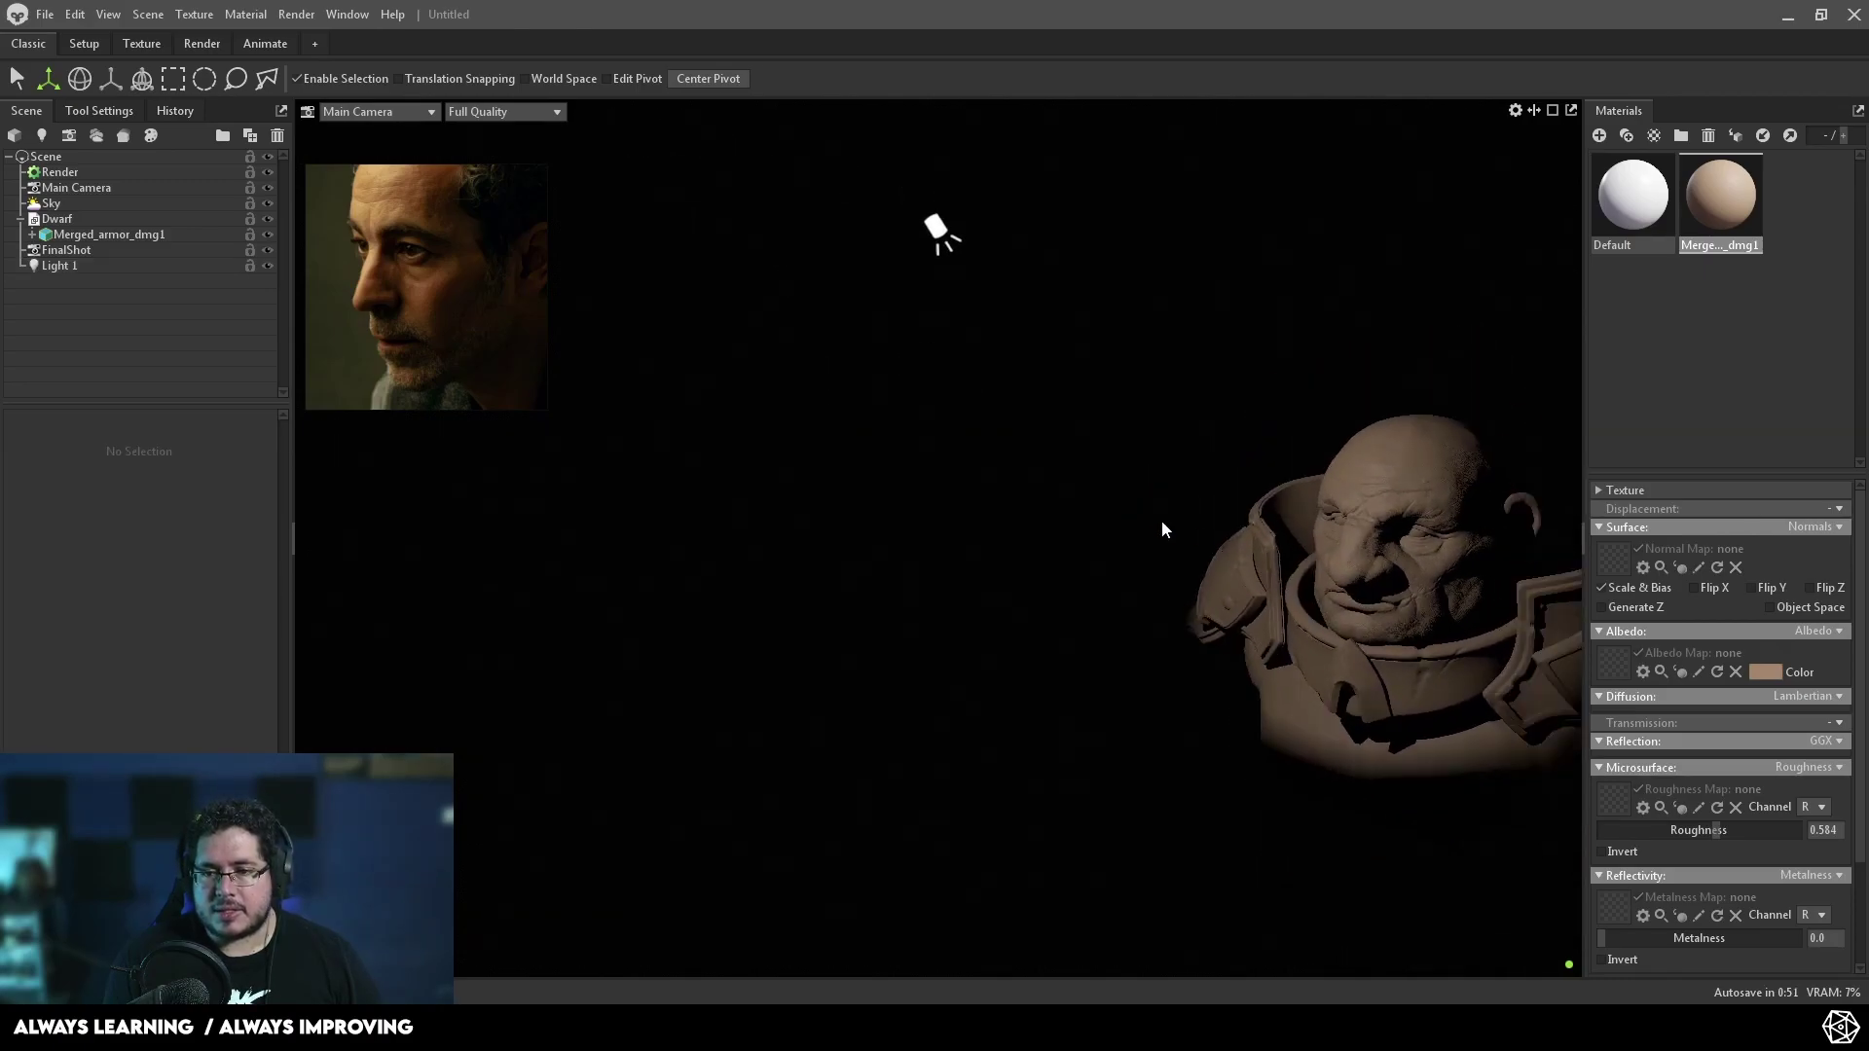
{"action": "scroll", "coordinate": [1191, 493], "scroll_direction": "down", "scroll_amount": 2}
{"action": "left_click", "coordinate": [1163, 407]}
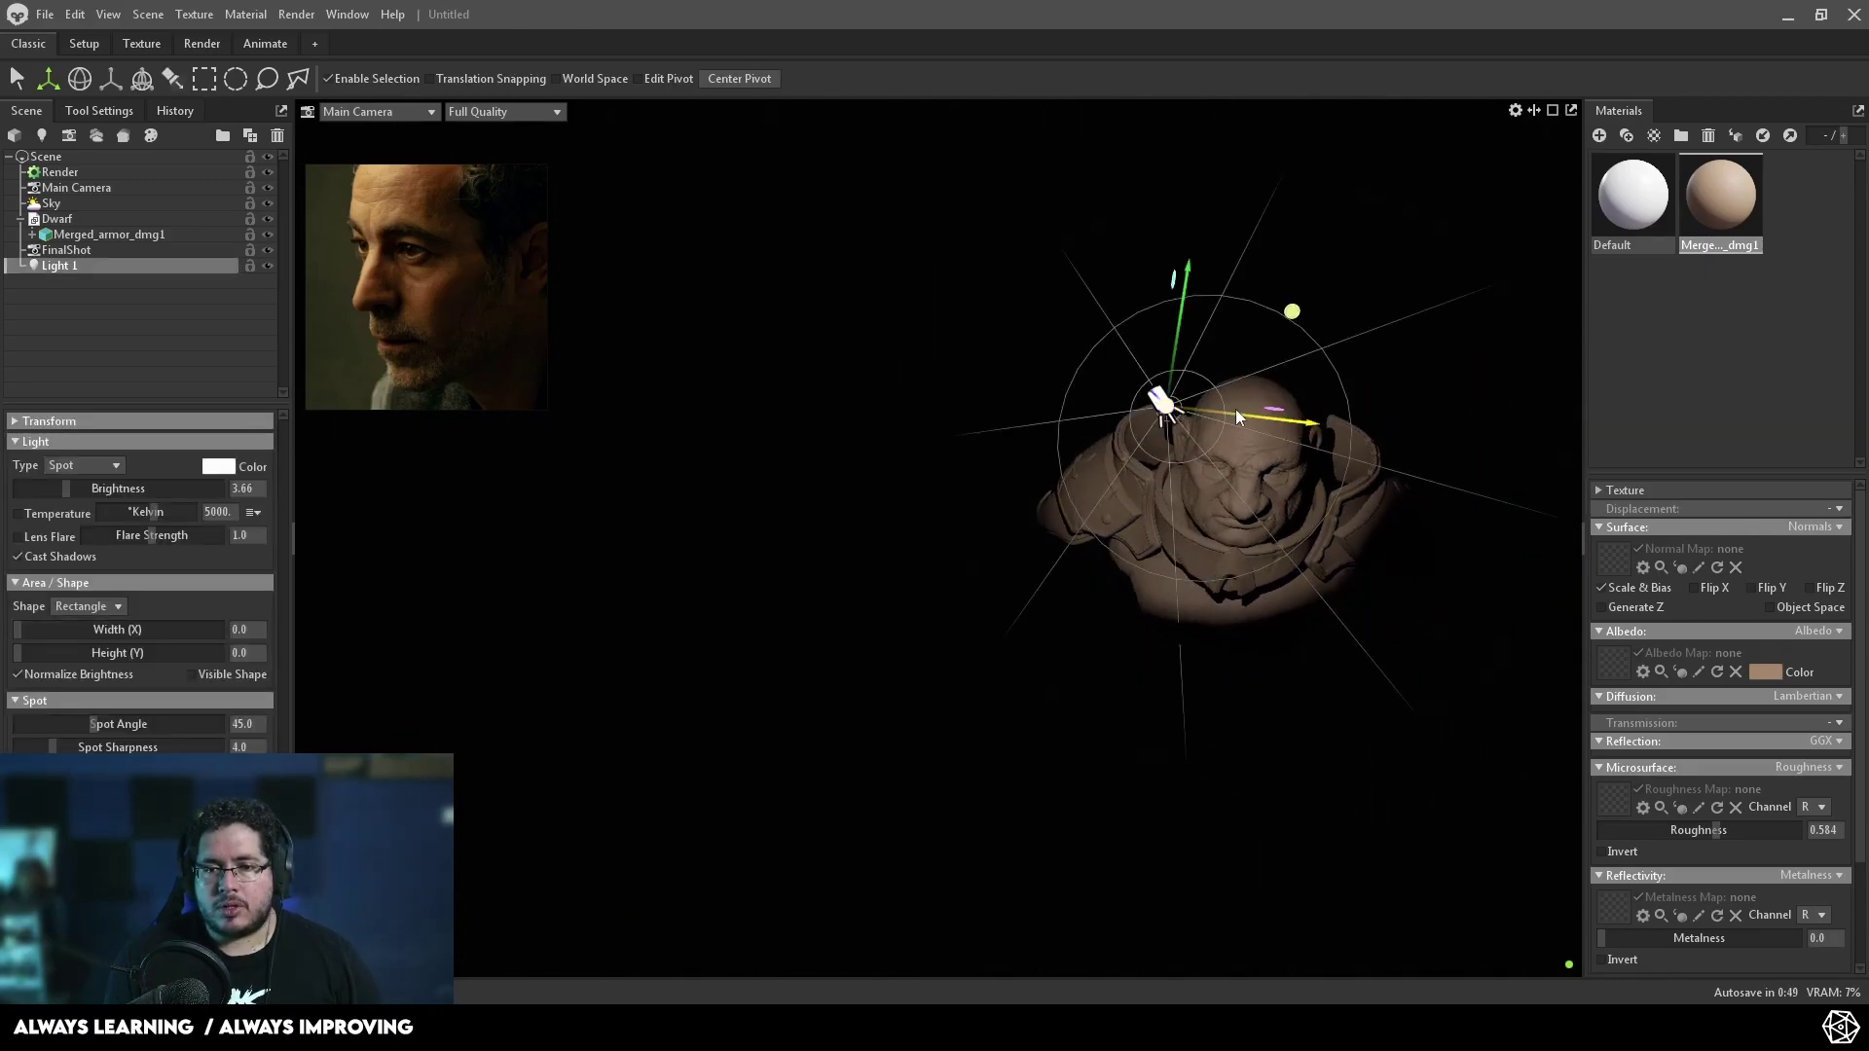
{"action": "left_click_drag", "start_coordinate": [1307, 428], "coordinate": [1036, 562]}
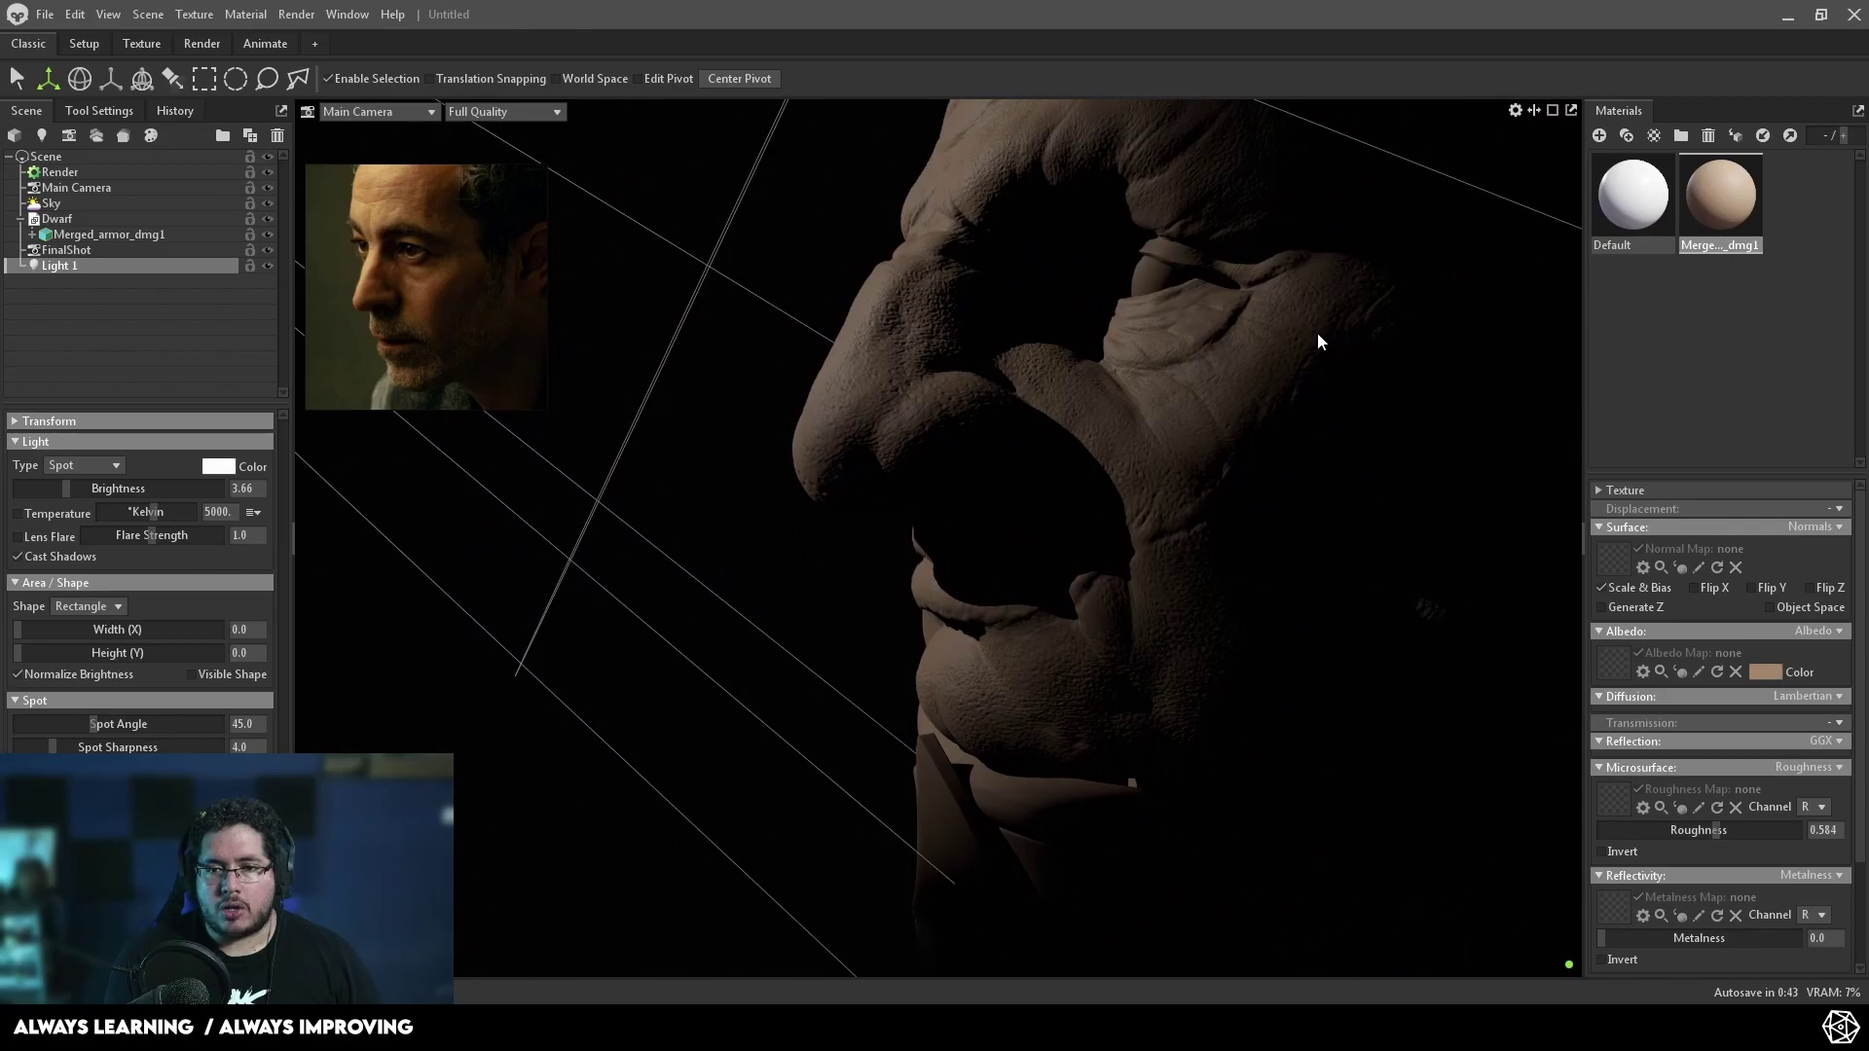
{"action": "left_click_drag", "start_coordinate": [1318, 382], "coordinate": [1171, 499]}
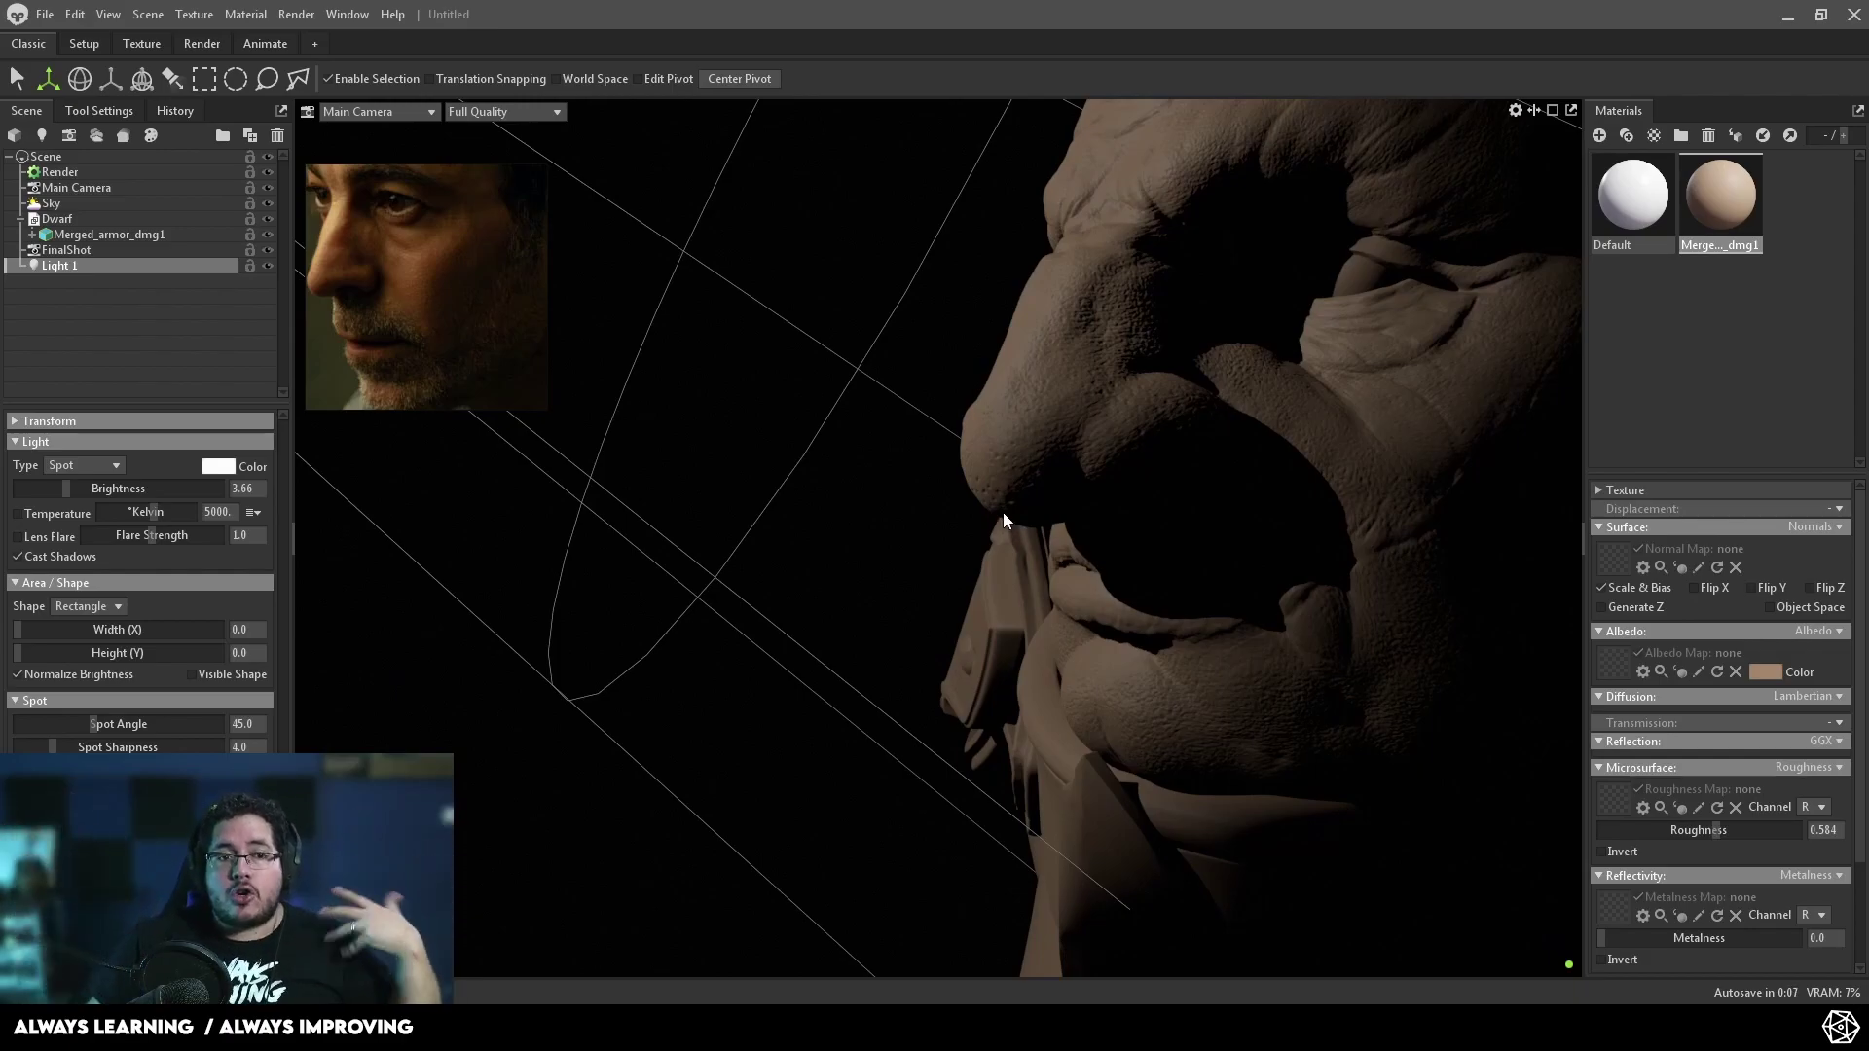
- Soften the spot light's shadows by setting its rectangular area to a width of 1.827 and a height of 1.51
{"action": "left_click_drag", "start_coordinate": [895, 353], "coordinate": [614, 500]}
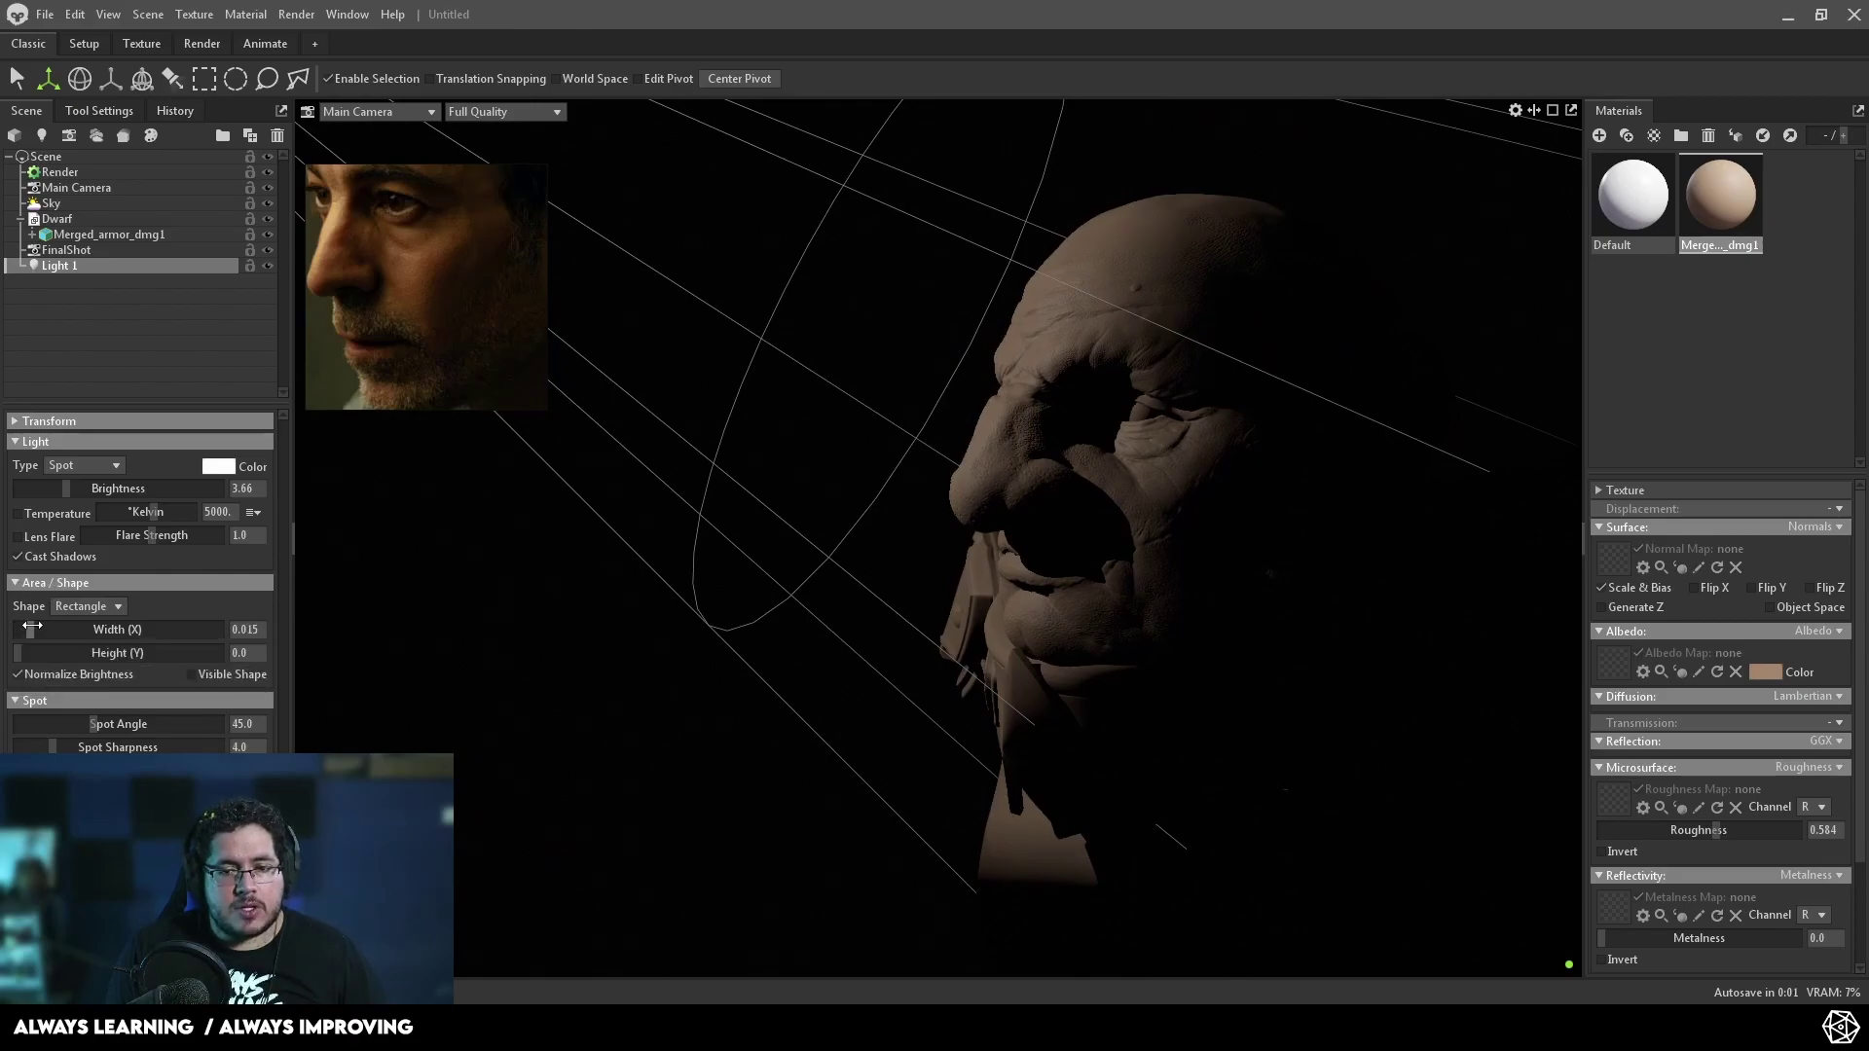
{"action": "left_click_drag", "start_coordinate": [32, 626], "coordinate": [60, 628]}
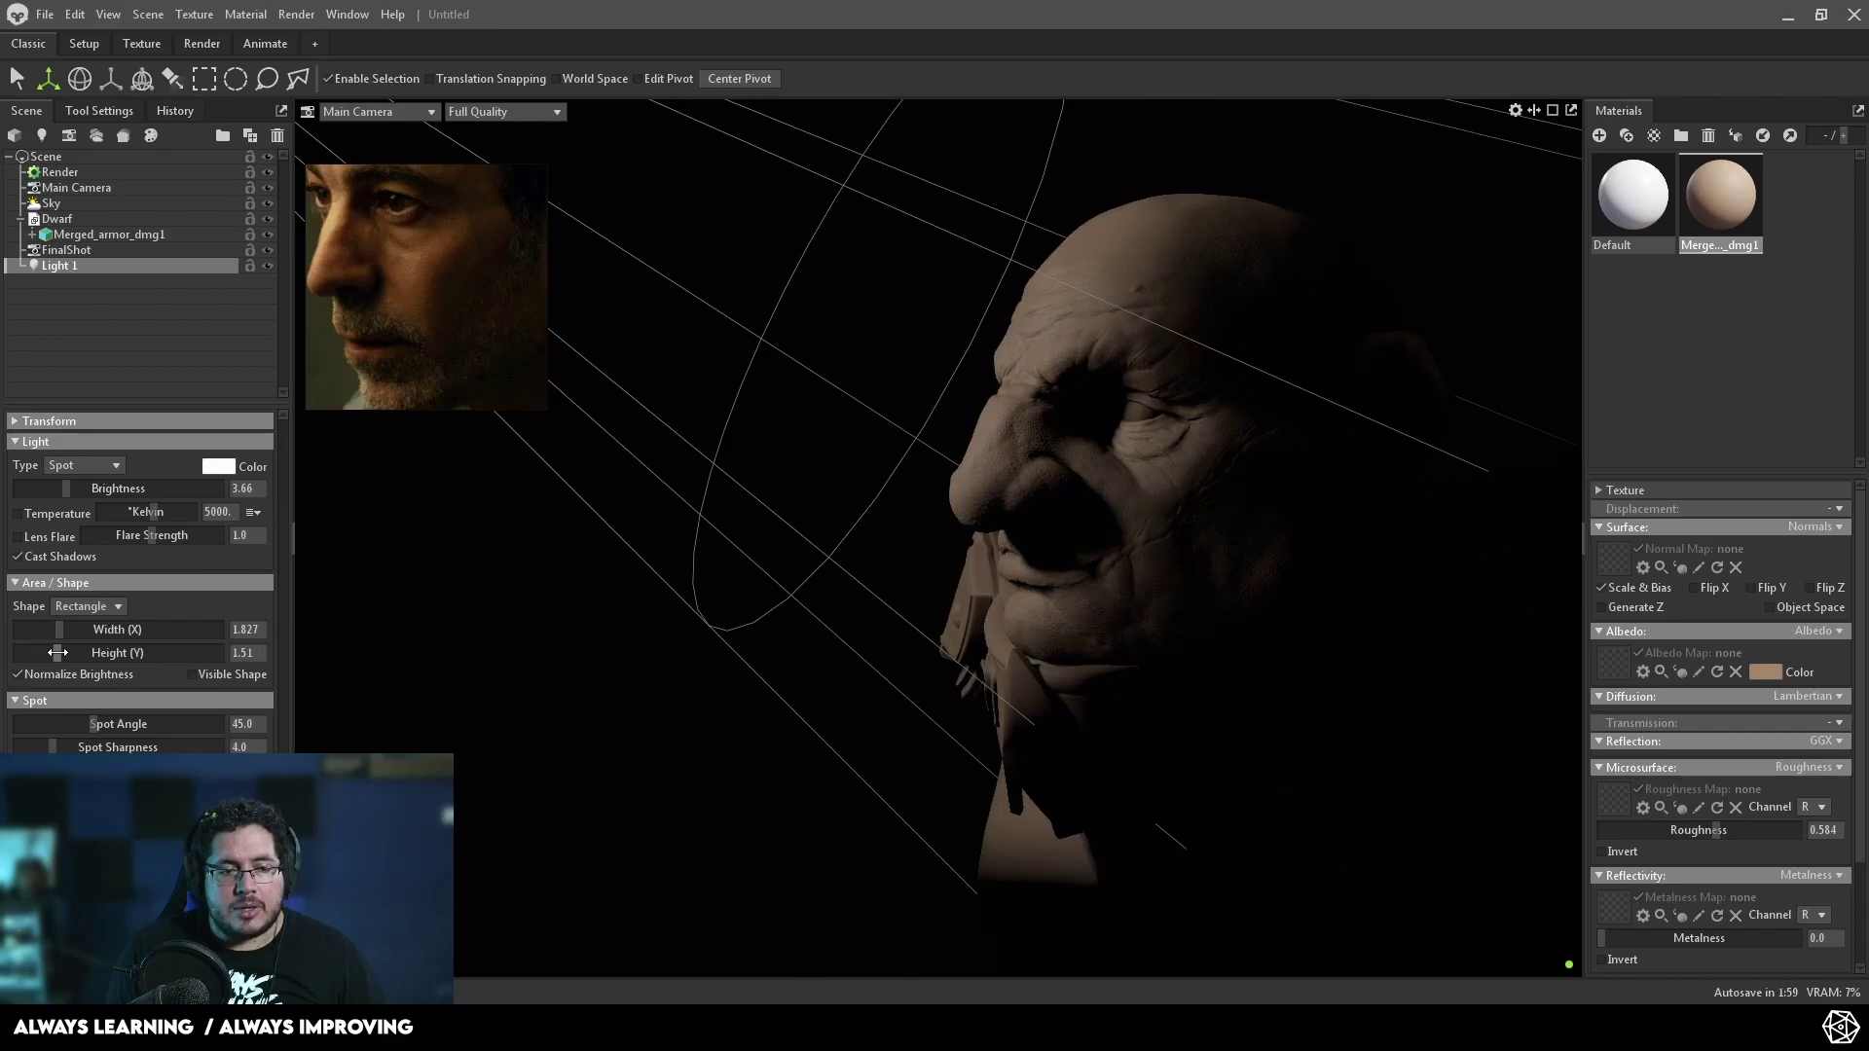
{"action": "scroll", "coordinate": [833, 597], "scroll_direction": "up", "scroll_amount": 10}
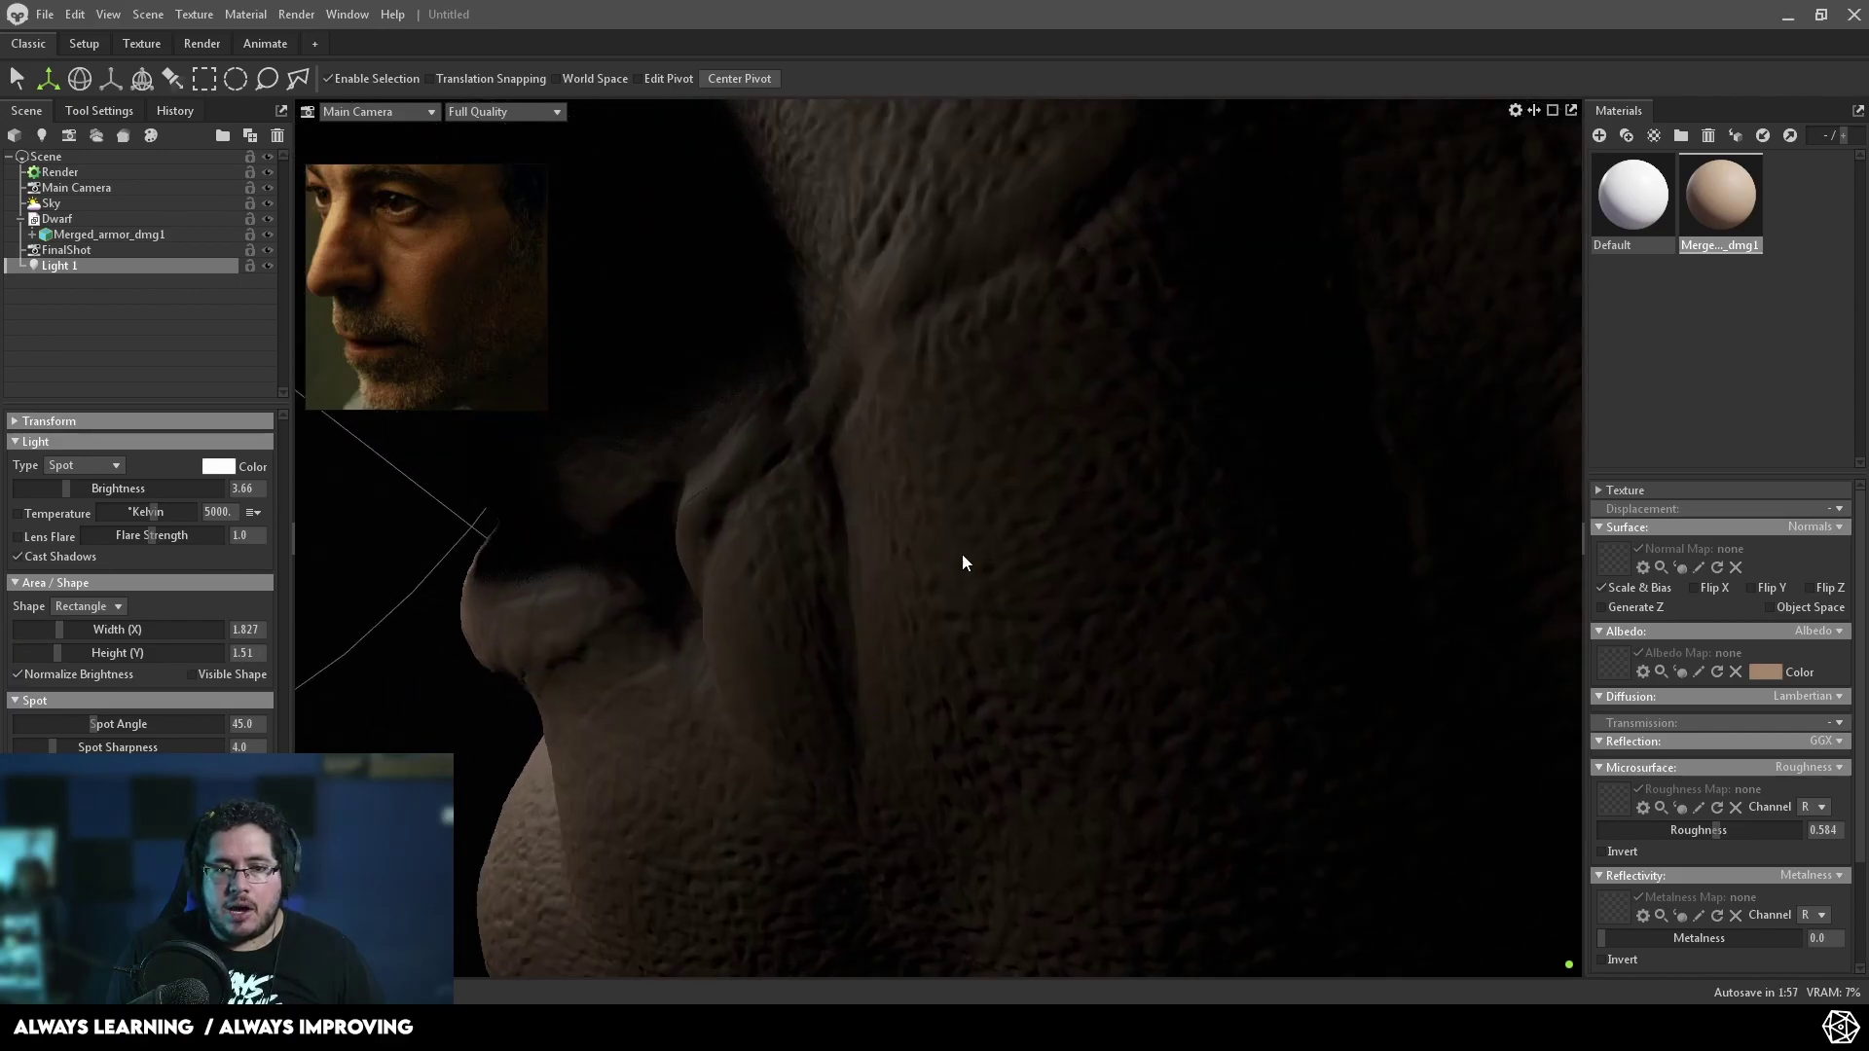
{"action": "scroll", "coordinate": [944, 511], "scroll_direction": "down", "scroll_amount": 5}
{"action": "scroll", "coordinate": [1016, 370], "scroll_direction": "up", "scroll_amount": 6}
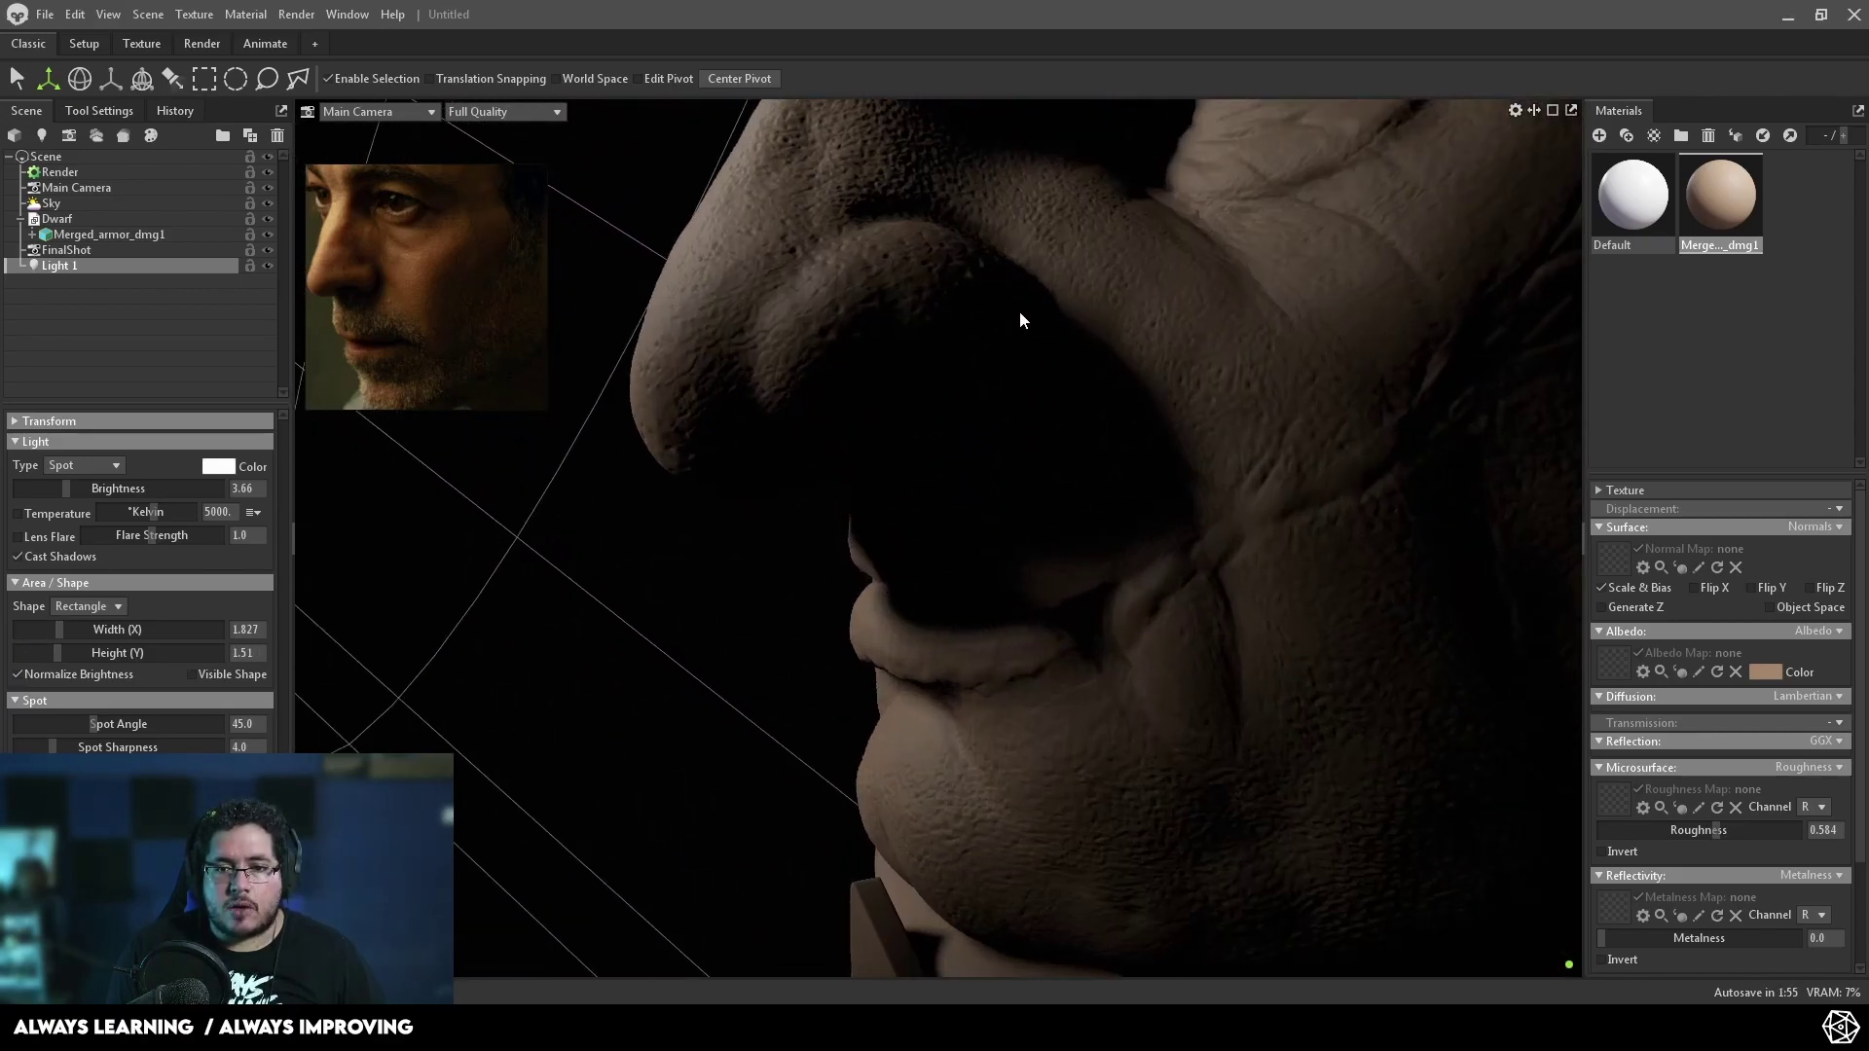
{"action": "scroll", "coordinate": [898, 424], "scroll_direction": "down", "scroll_amount": 5}
{"action": "scroll", "coordinate": [1050, 520], "scroll_direction": "up", "scroll_amount": 2}
{"action": "scroll", "coordinate": [931, 459], "scroll_direction": "down", "scroll_amount": 6}
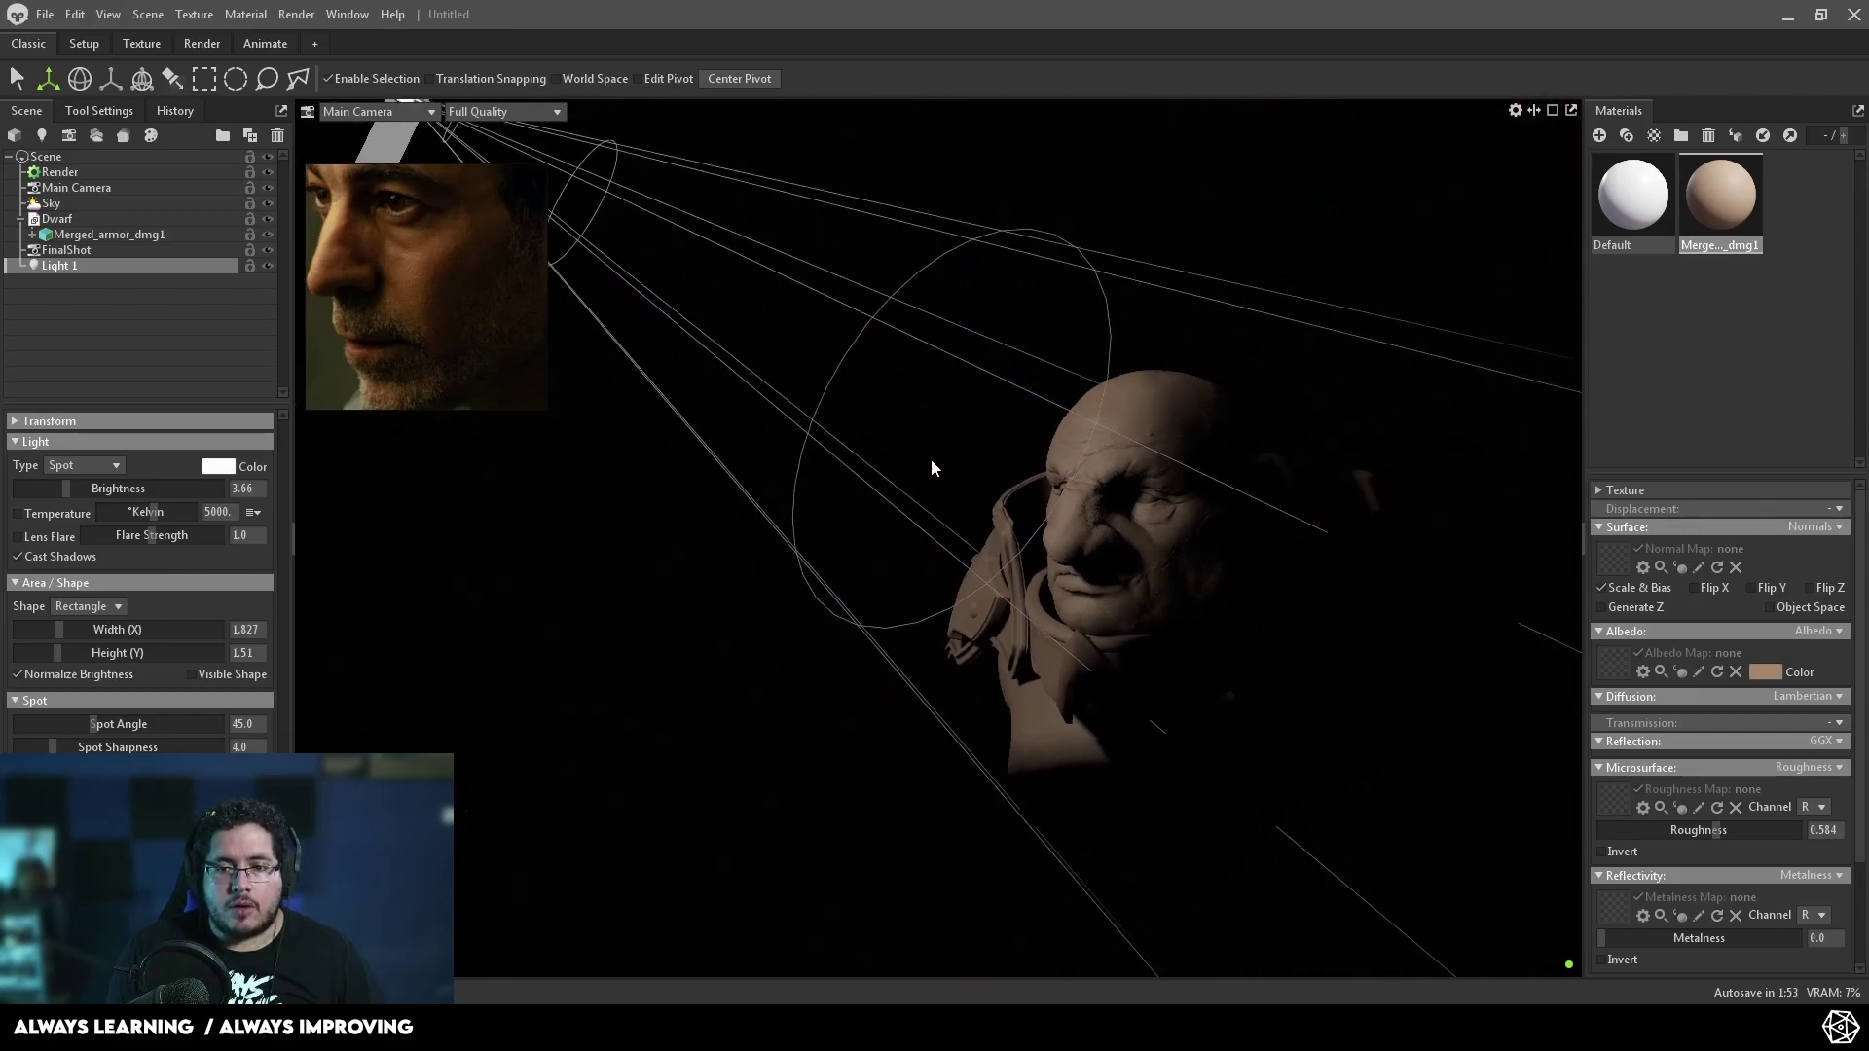
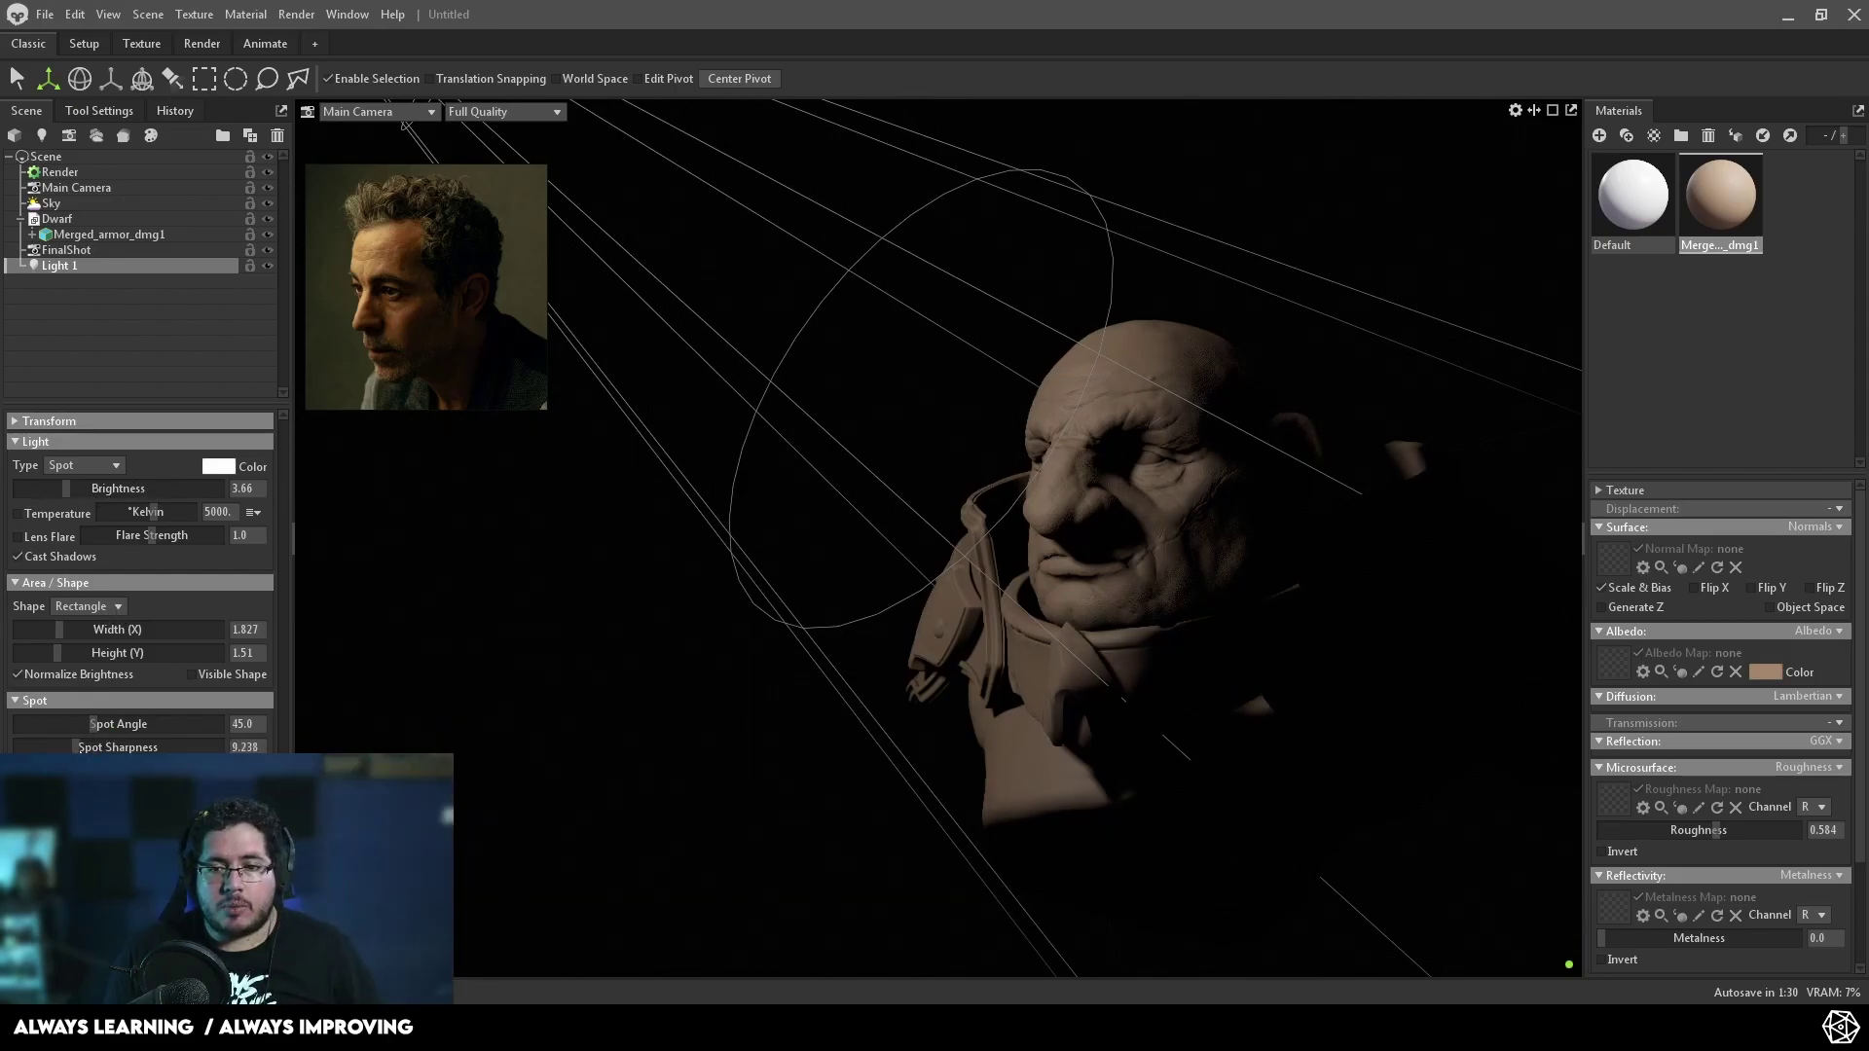
- Set the spot light's sharpness to 3.492, enable its color temperature and warm it to about 4645 K
{"action": "mouse_move", "coordinate": [54, 746]}
{"action": "left_mouse_down"}
{"action": "mouse_move", "coordinate": [27, 736]}
{"action": "mouse_move", "coordinate": [68, 739]}
{"action": "mouse_move", "coordinate": [49, 736]}
{"action": "left_mouse_up"}
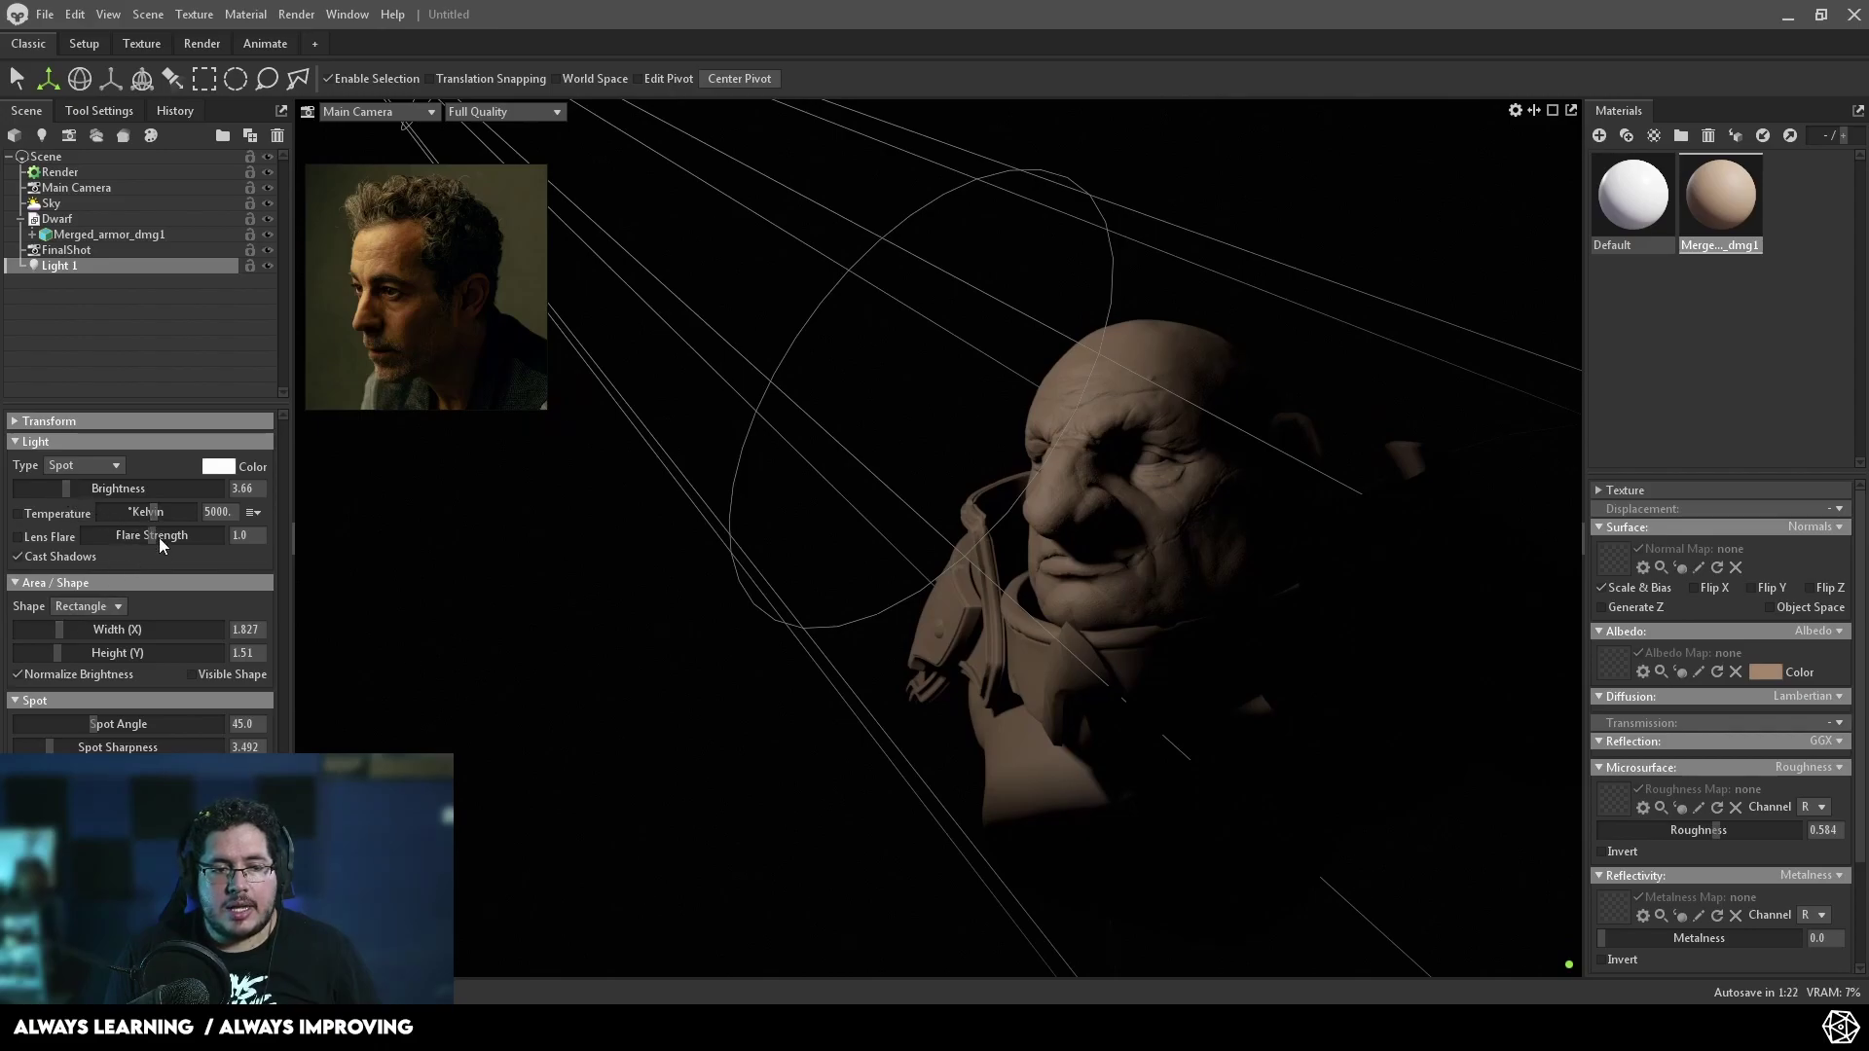
{"action": "left_click", "coordinate": [39, 516]}
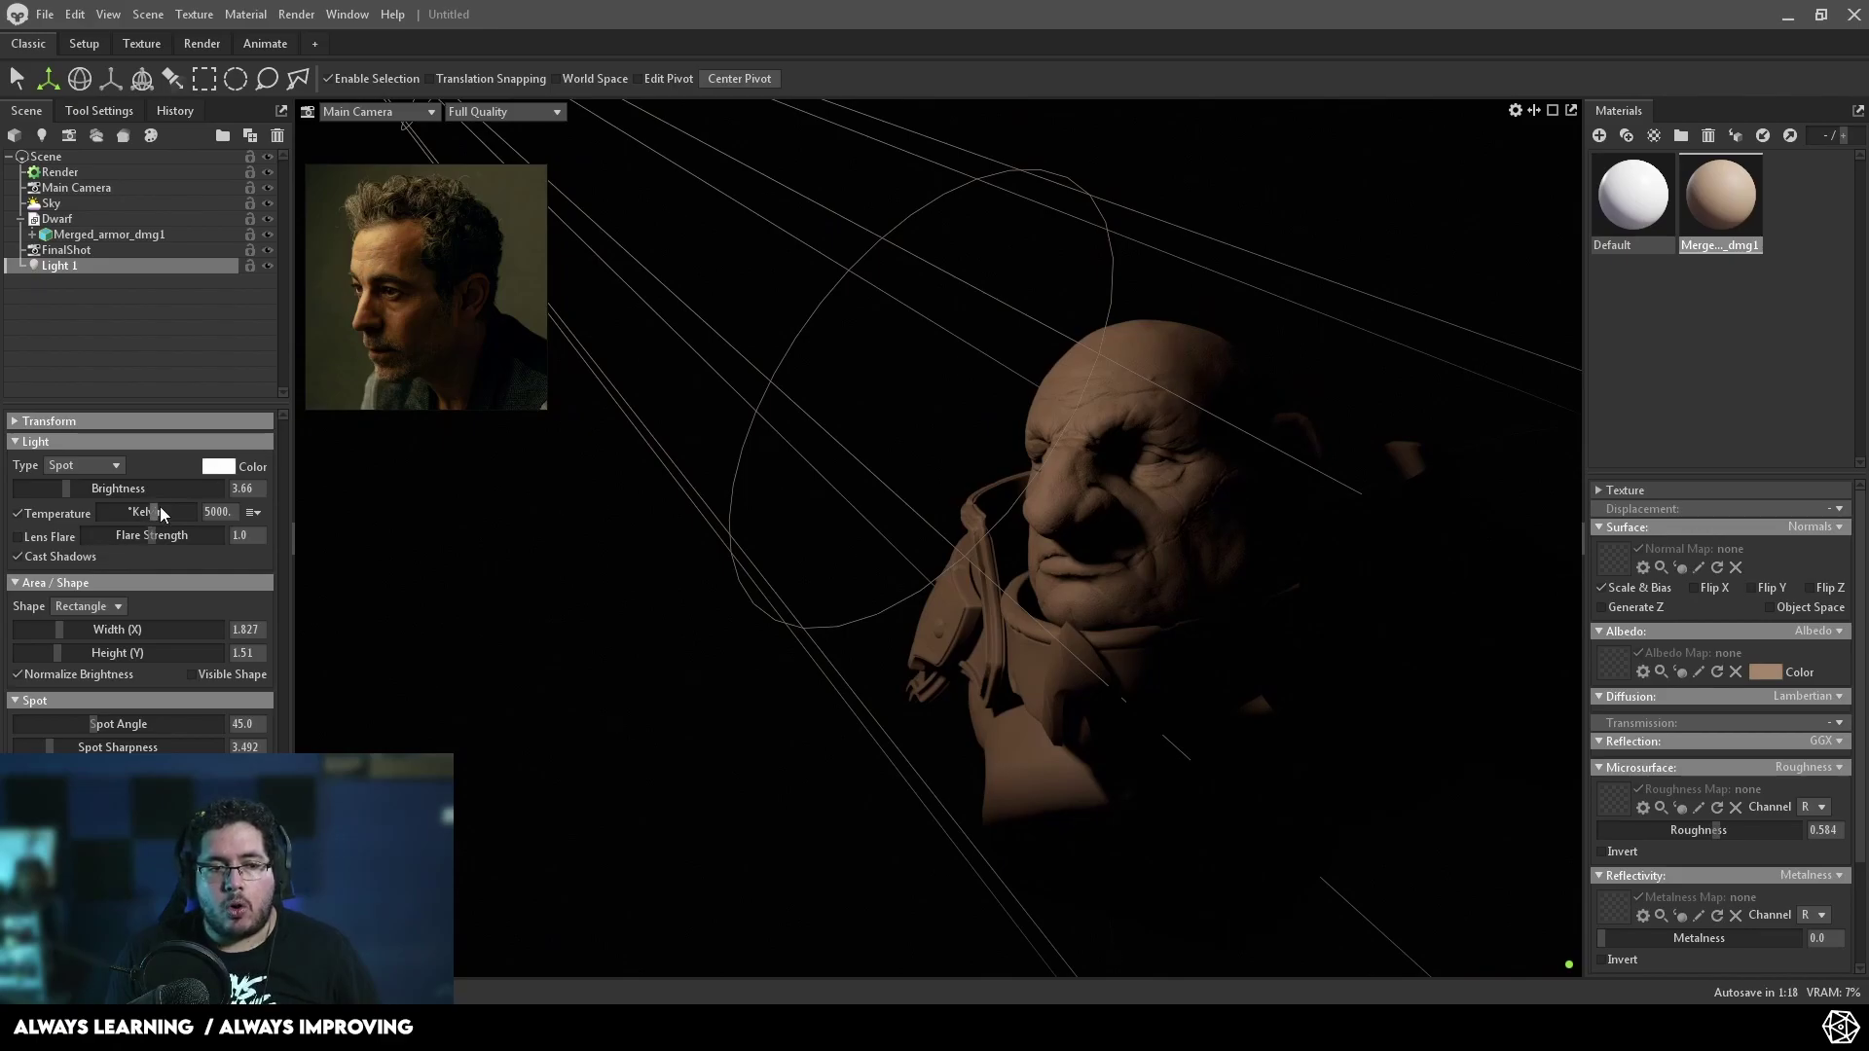
{"action": "left_click_drag", "start_coordinate": [148, 512], "coordinate": [153, 512]}
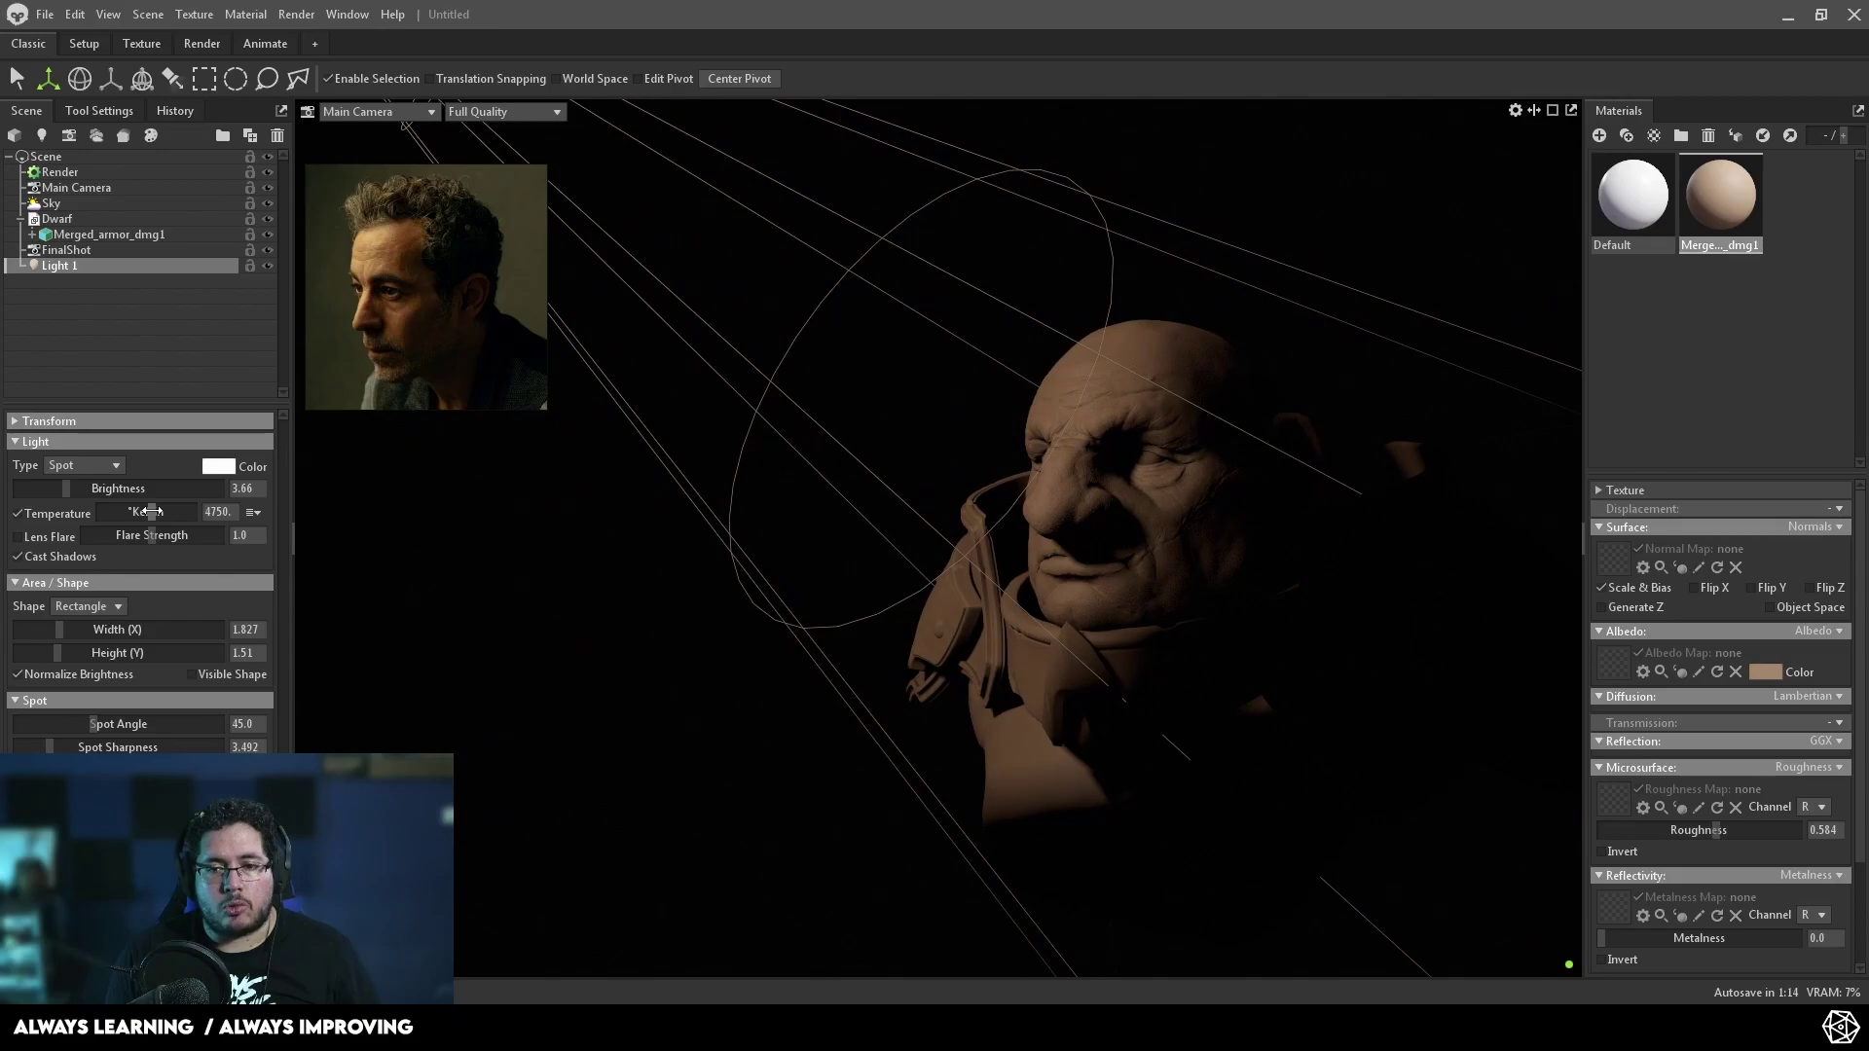
{"action": "scroll", "coordinate": [997, 613], "scroll_direction": "up", "scroll_amount": 6}
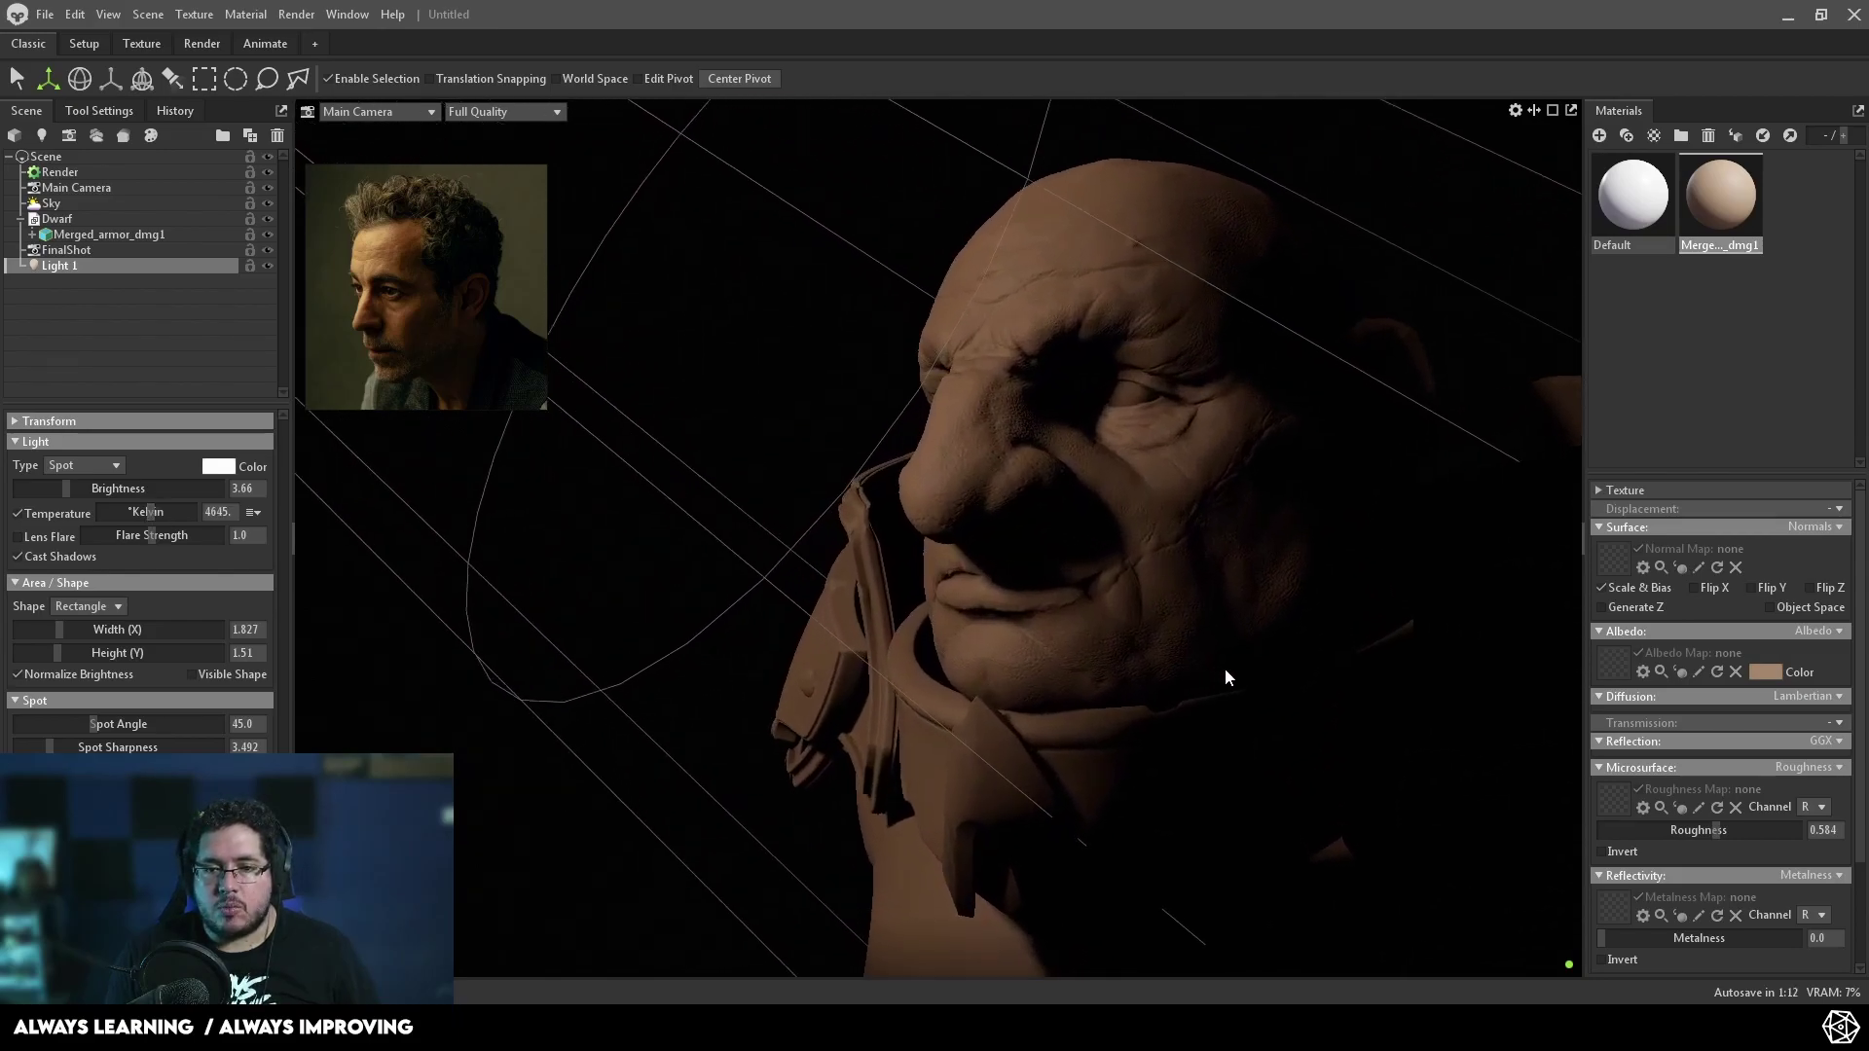
{"action": "scroll", "coordinate": [1287, 689], "scroll_direction": "down", "scroll_amount": 3}
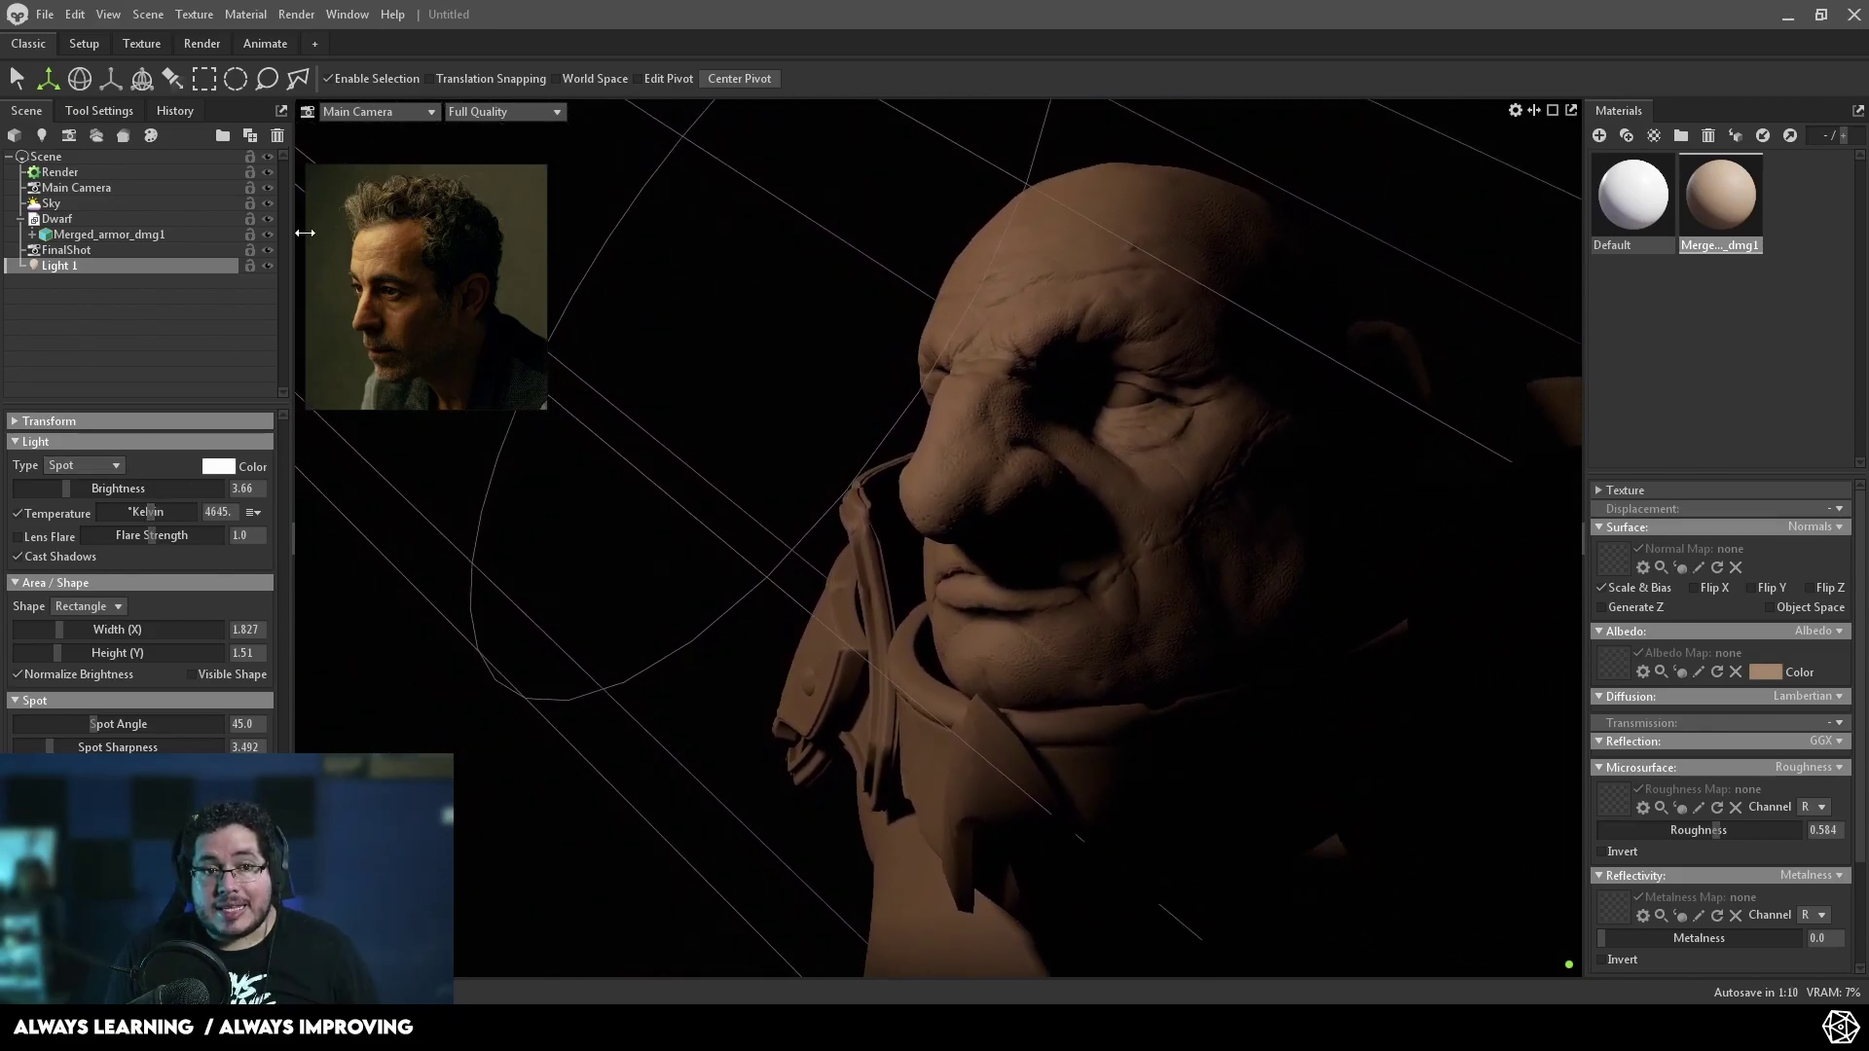
{"action": "scroll", "coordinate": [427, 200], "scroll_direction": "up", "scroll_amount": 3}
{"action": "scroll", "coordinate": [388, 244], "scroll_direction": "down", "scroll_amount": 2}
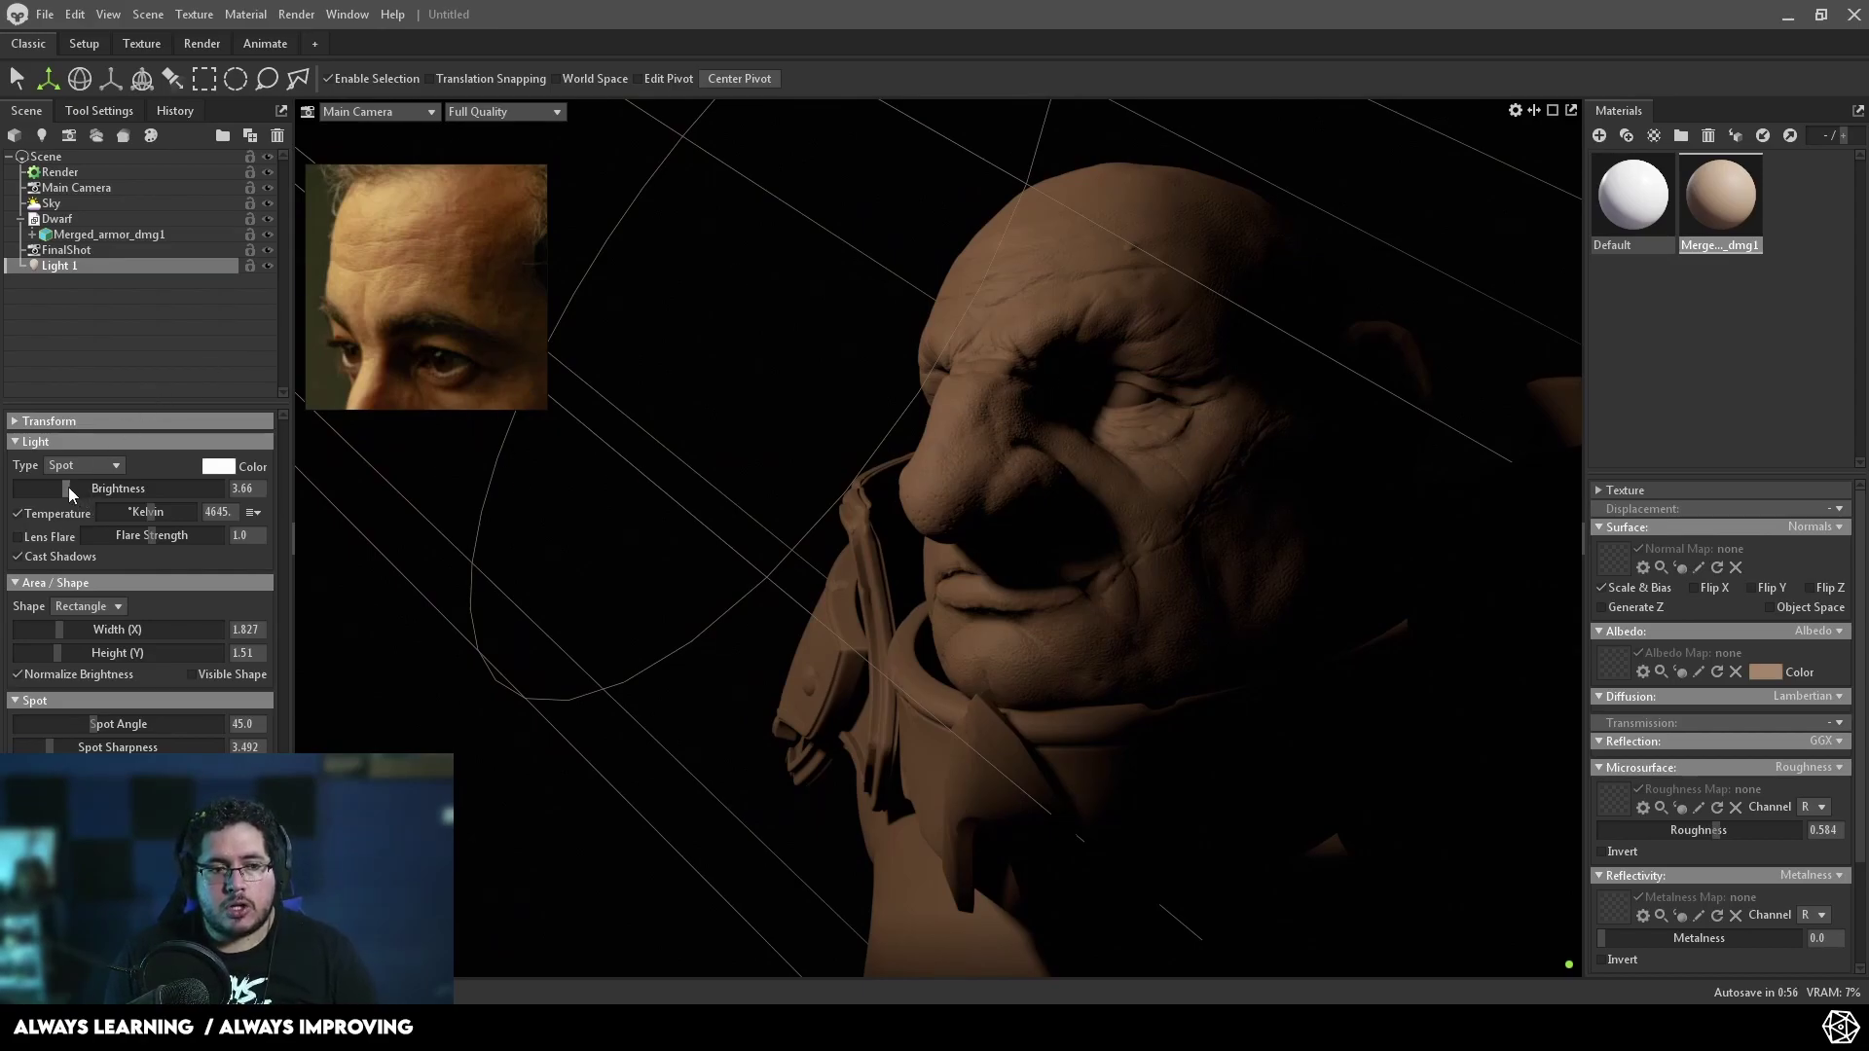
- Raise the spot light's brightness to 3.822 and compare the dwarf's lighting with the reference portrait
{"action": "left_click_drag", "start_coordinate": [68, 490], "coordinate": [70, 487]}
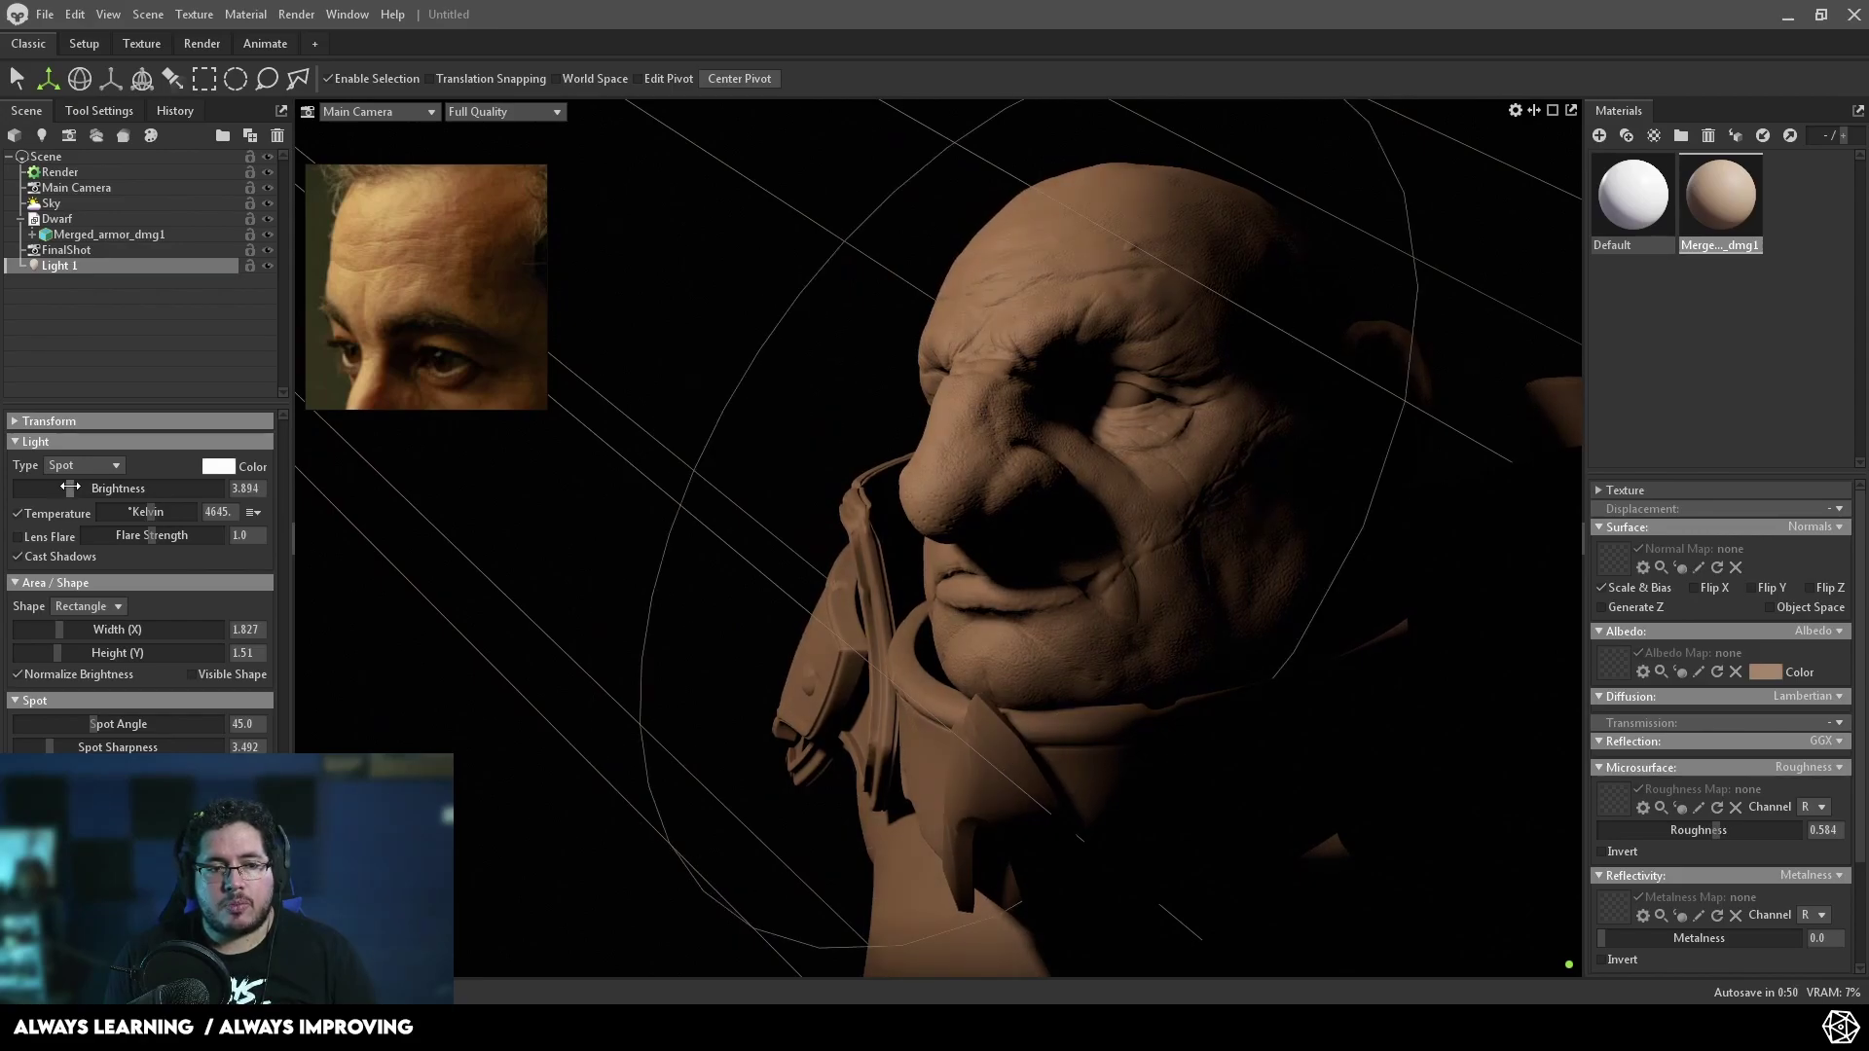
{"action": "left_click_drag", "start_coordinate": [70, 487], "coordinate": [68, 486]}
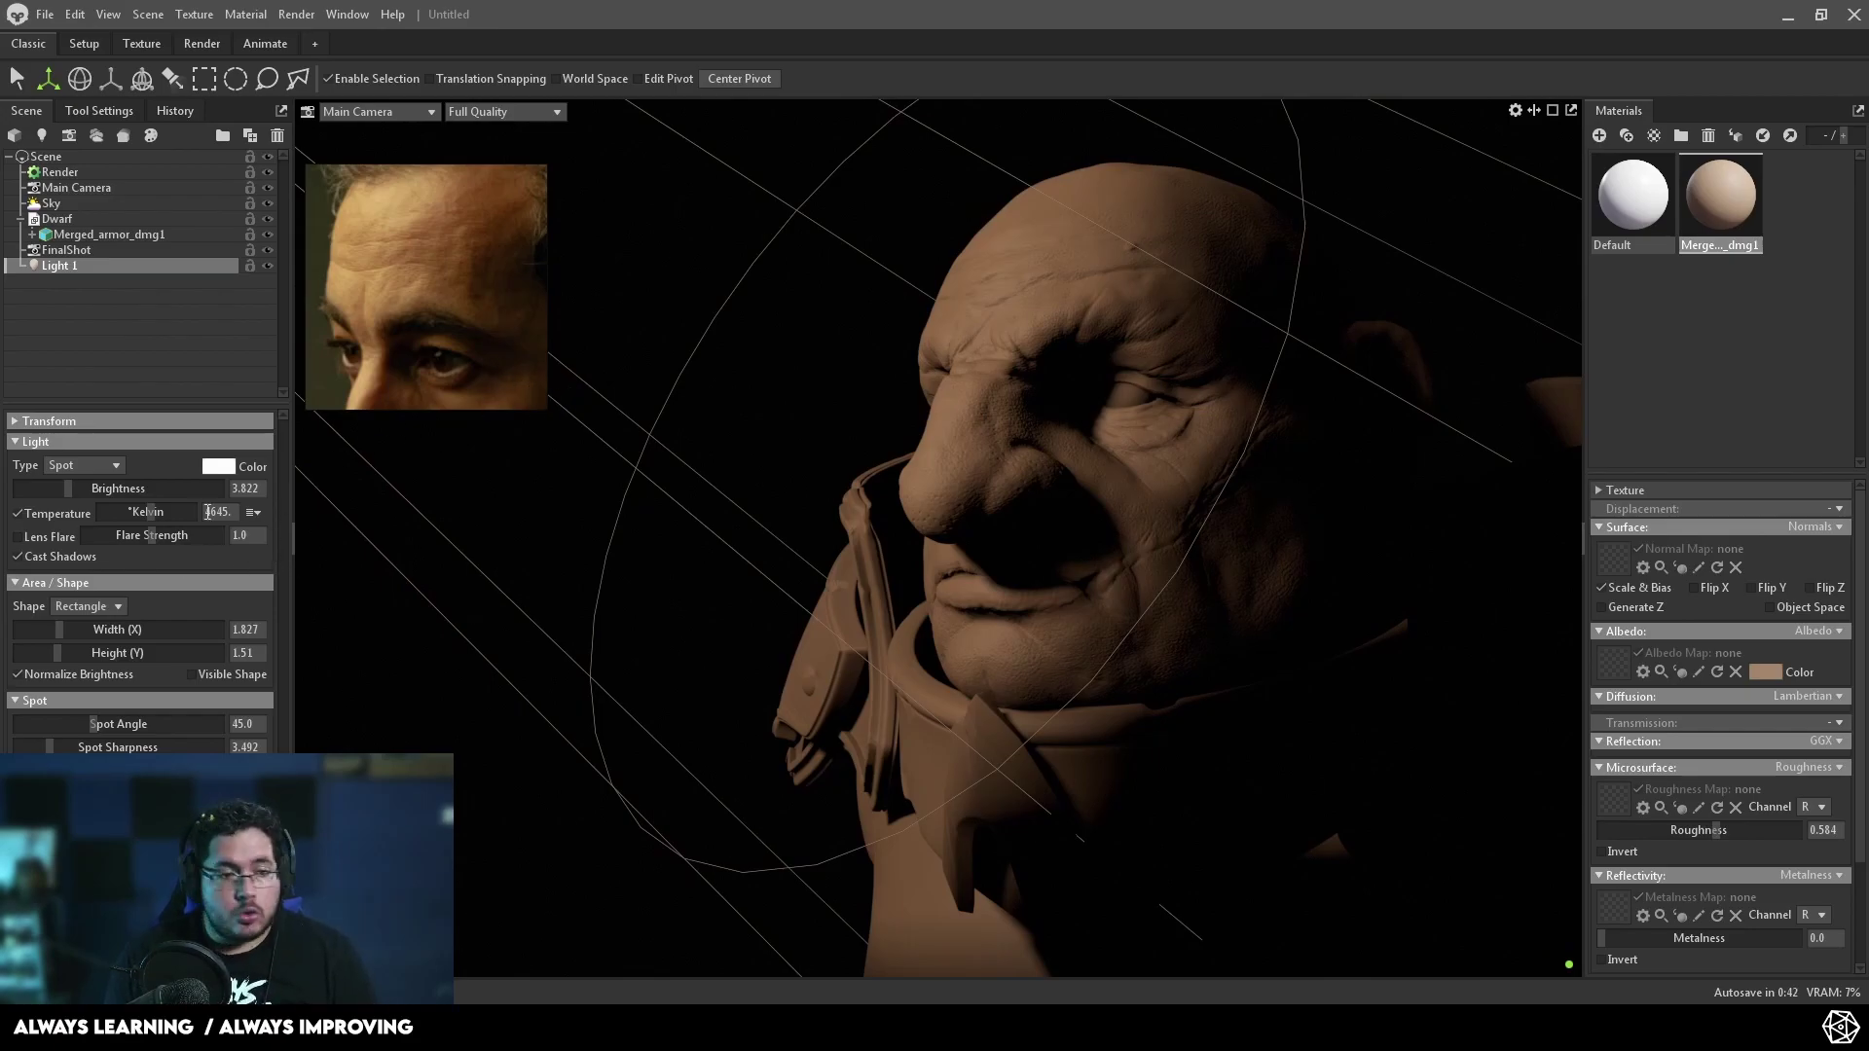
{"action": "left_click_drag", "start_coordinate": [1185, 556], "coordinate": [575, 365]}
{"action": "scroll", "coordinate": [491, 339], "scroll_direction": "down", "scroll_amount": 3}
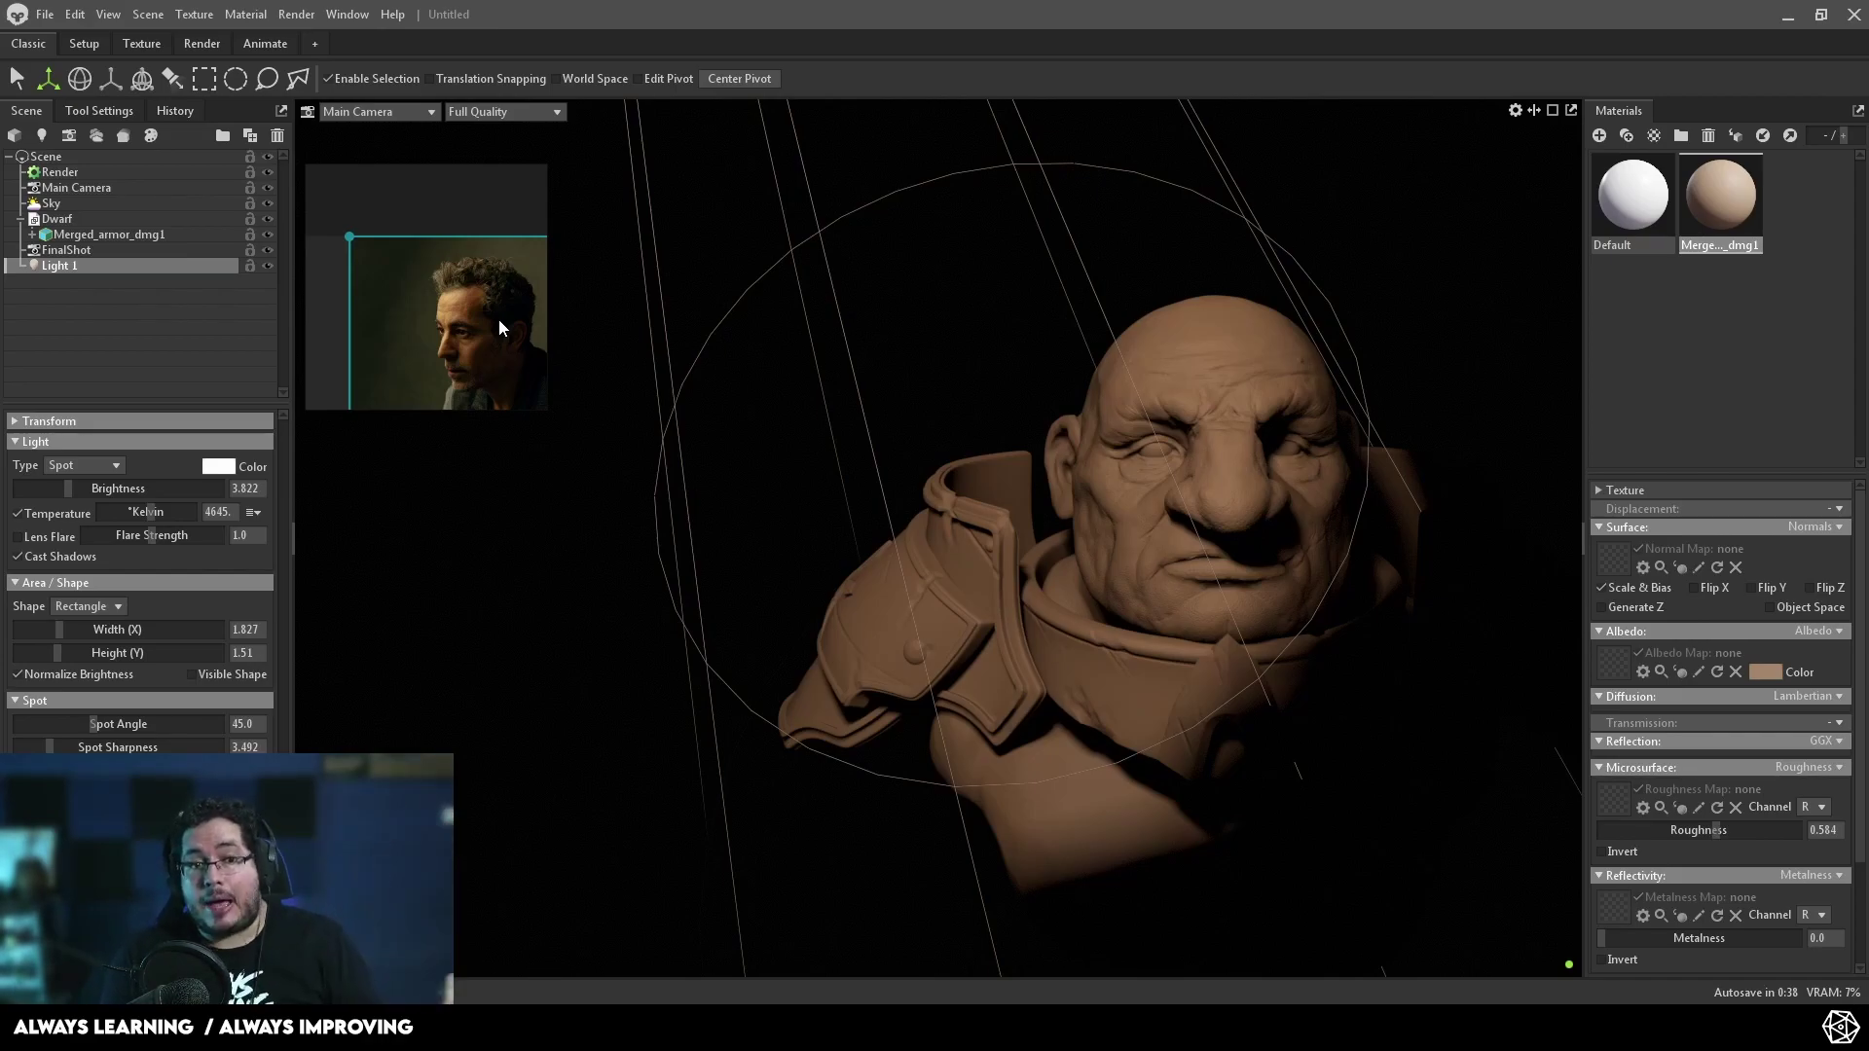
{"action": "scroll", "coordinate": [496, 332], "scroll_direction": "down", "scroll_amount": 2}
{"action": "scroll", "coordinate": [492, 348], "scroll_direction": "up", "scroll_amount": 2}
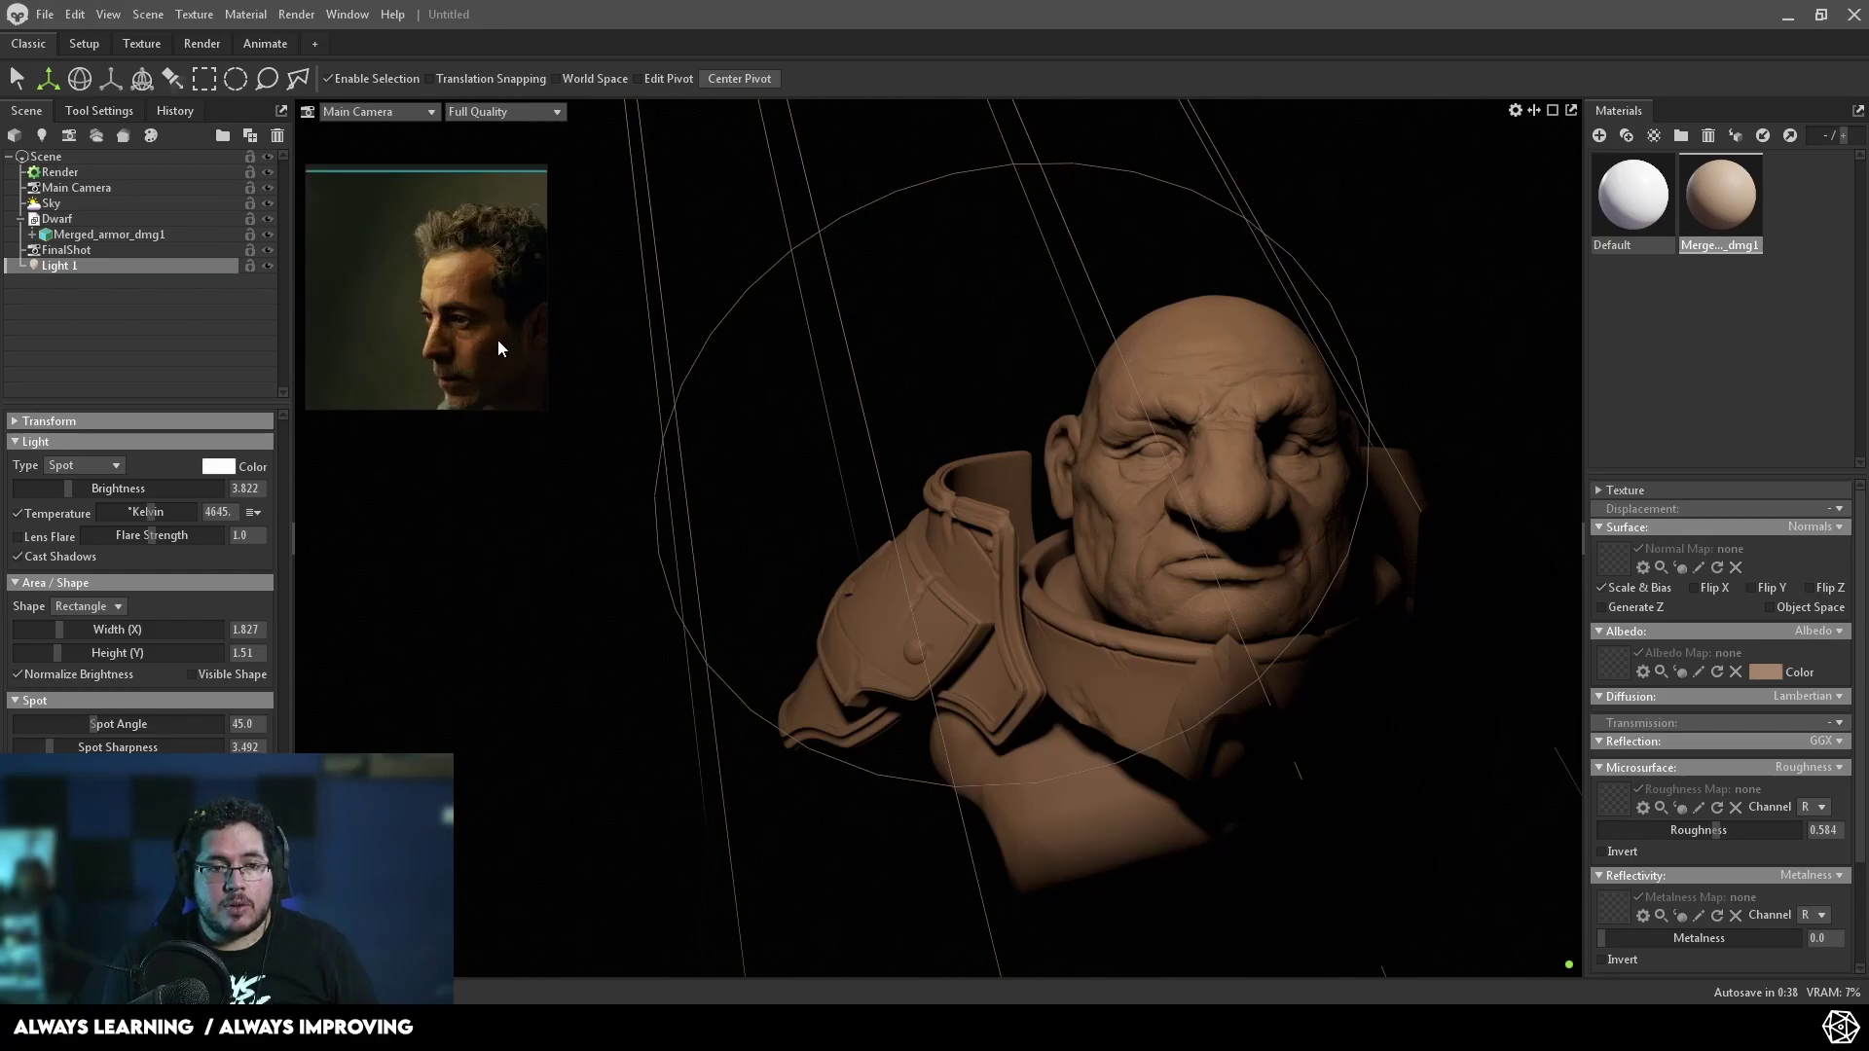
{"action": "scroll", "coordinate": [392, 188], "scroll_direction": "up", "scroll_amount": 1}
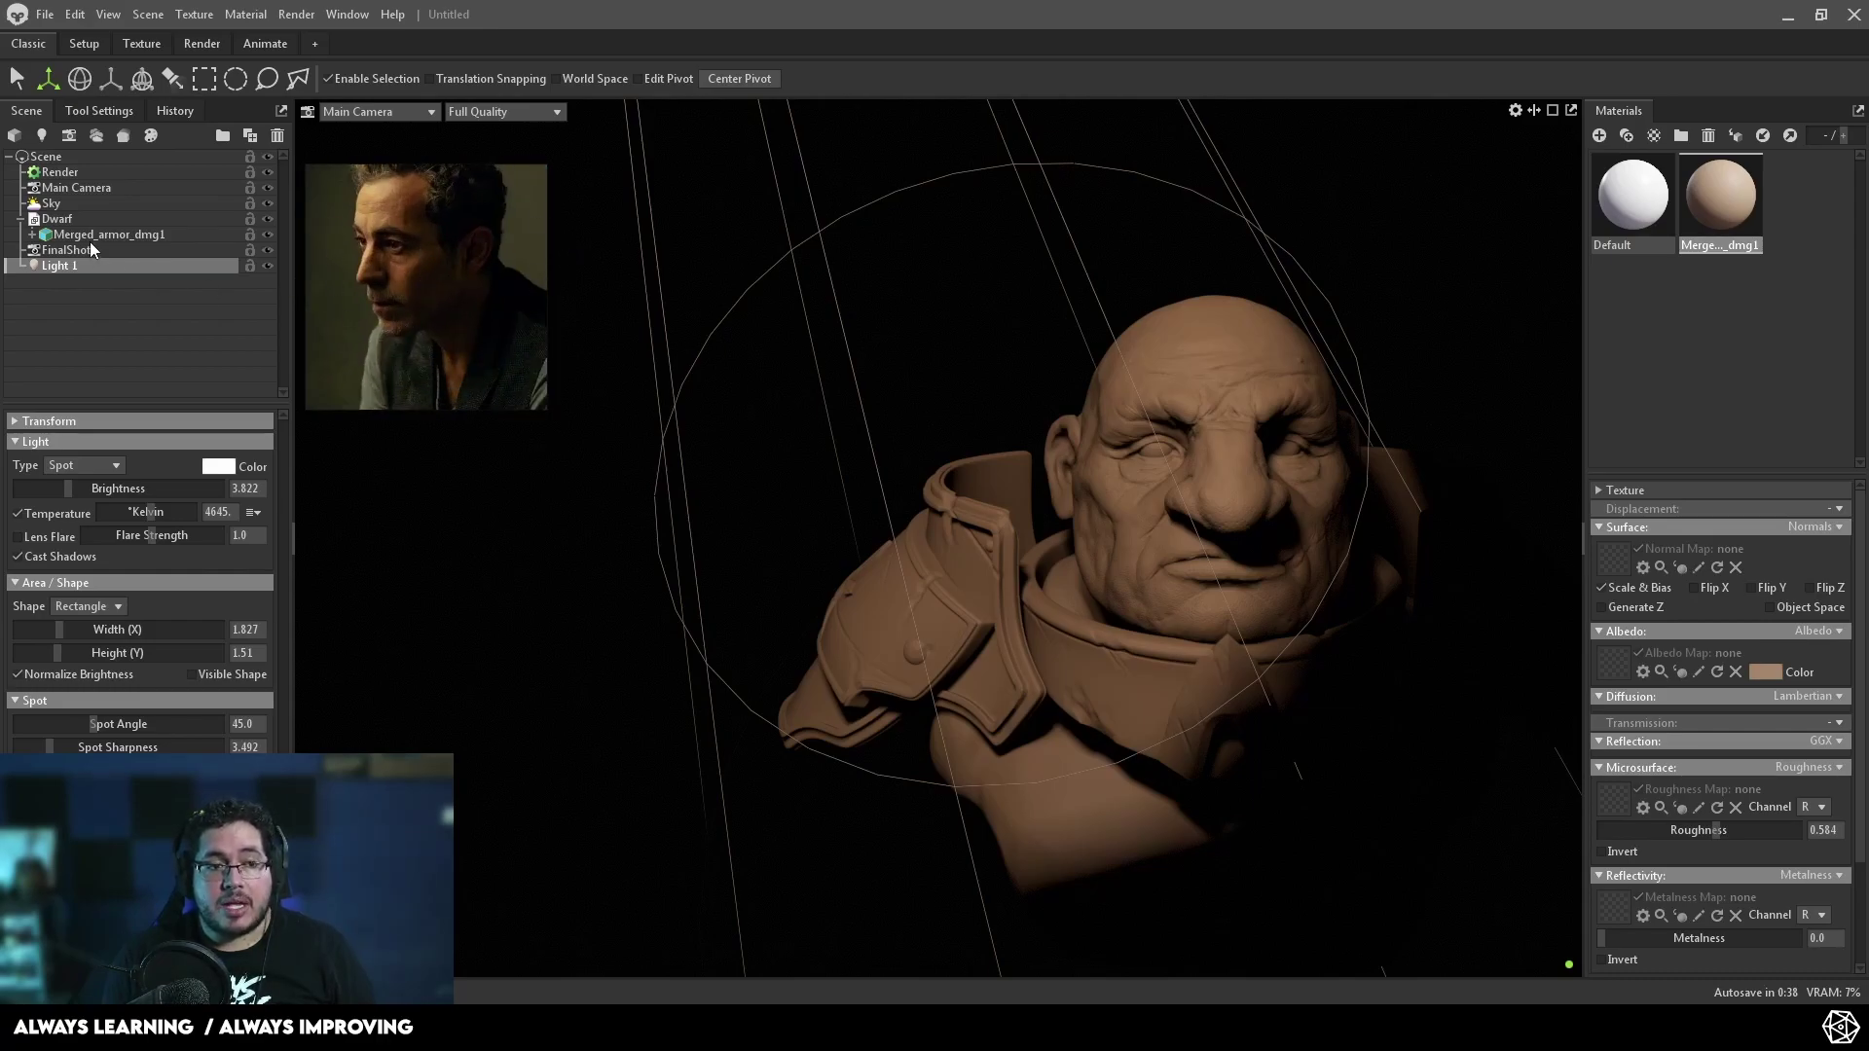
- Select the Sky and raise its brightness to 0.334 to add fill light on the dwarf
{"action": "left_click", "coordinate": [60, 205]}
{"action": "left_click_drag", "start_coordinate": [21, 471], "coordinate": [66, 469]}
{"action": "left_click_drag", "start_coordinate": [901, 580], "coordinate": [1405, 414]}
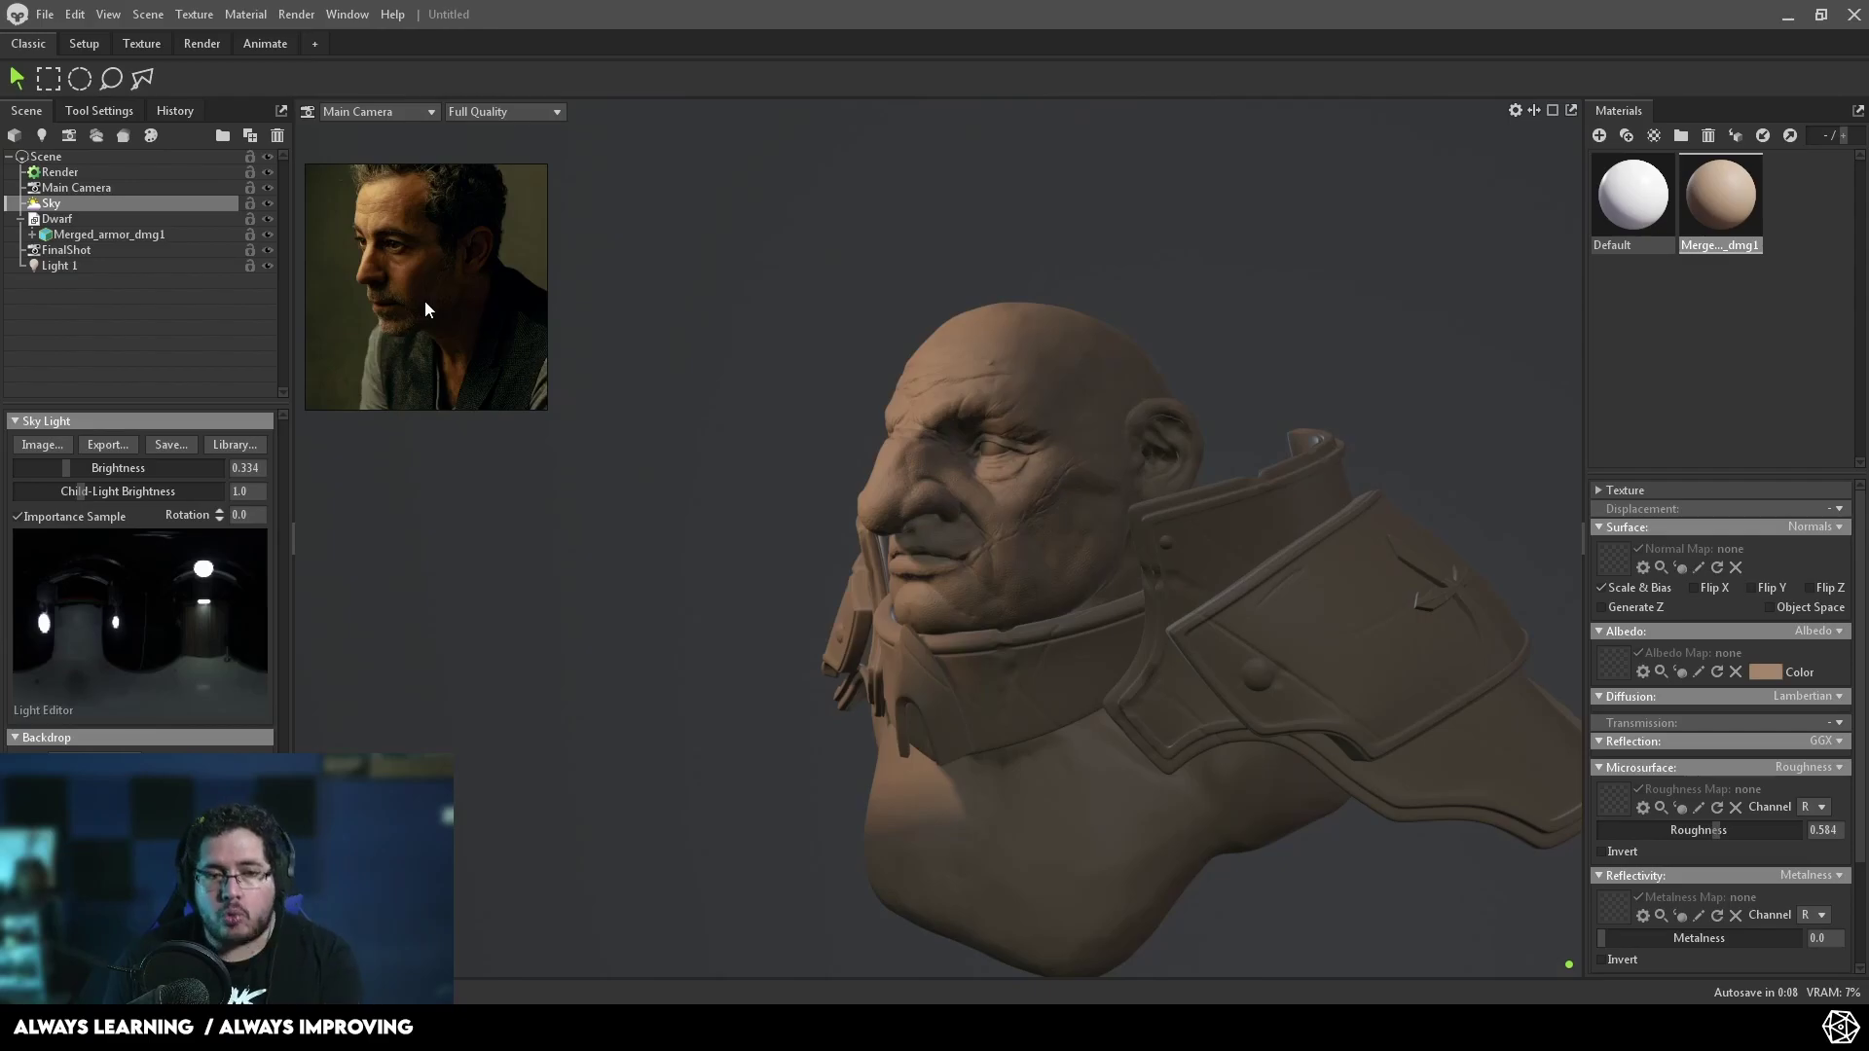
- Browse the library's skies and load the Abandoned House Attic sky as the scene's environment
{"action": "left_click", "coordinate": [229, 444]}
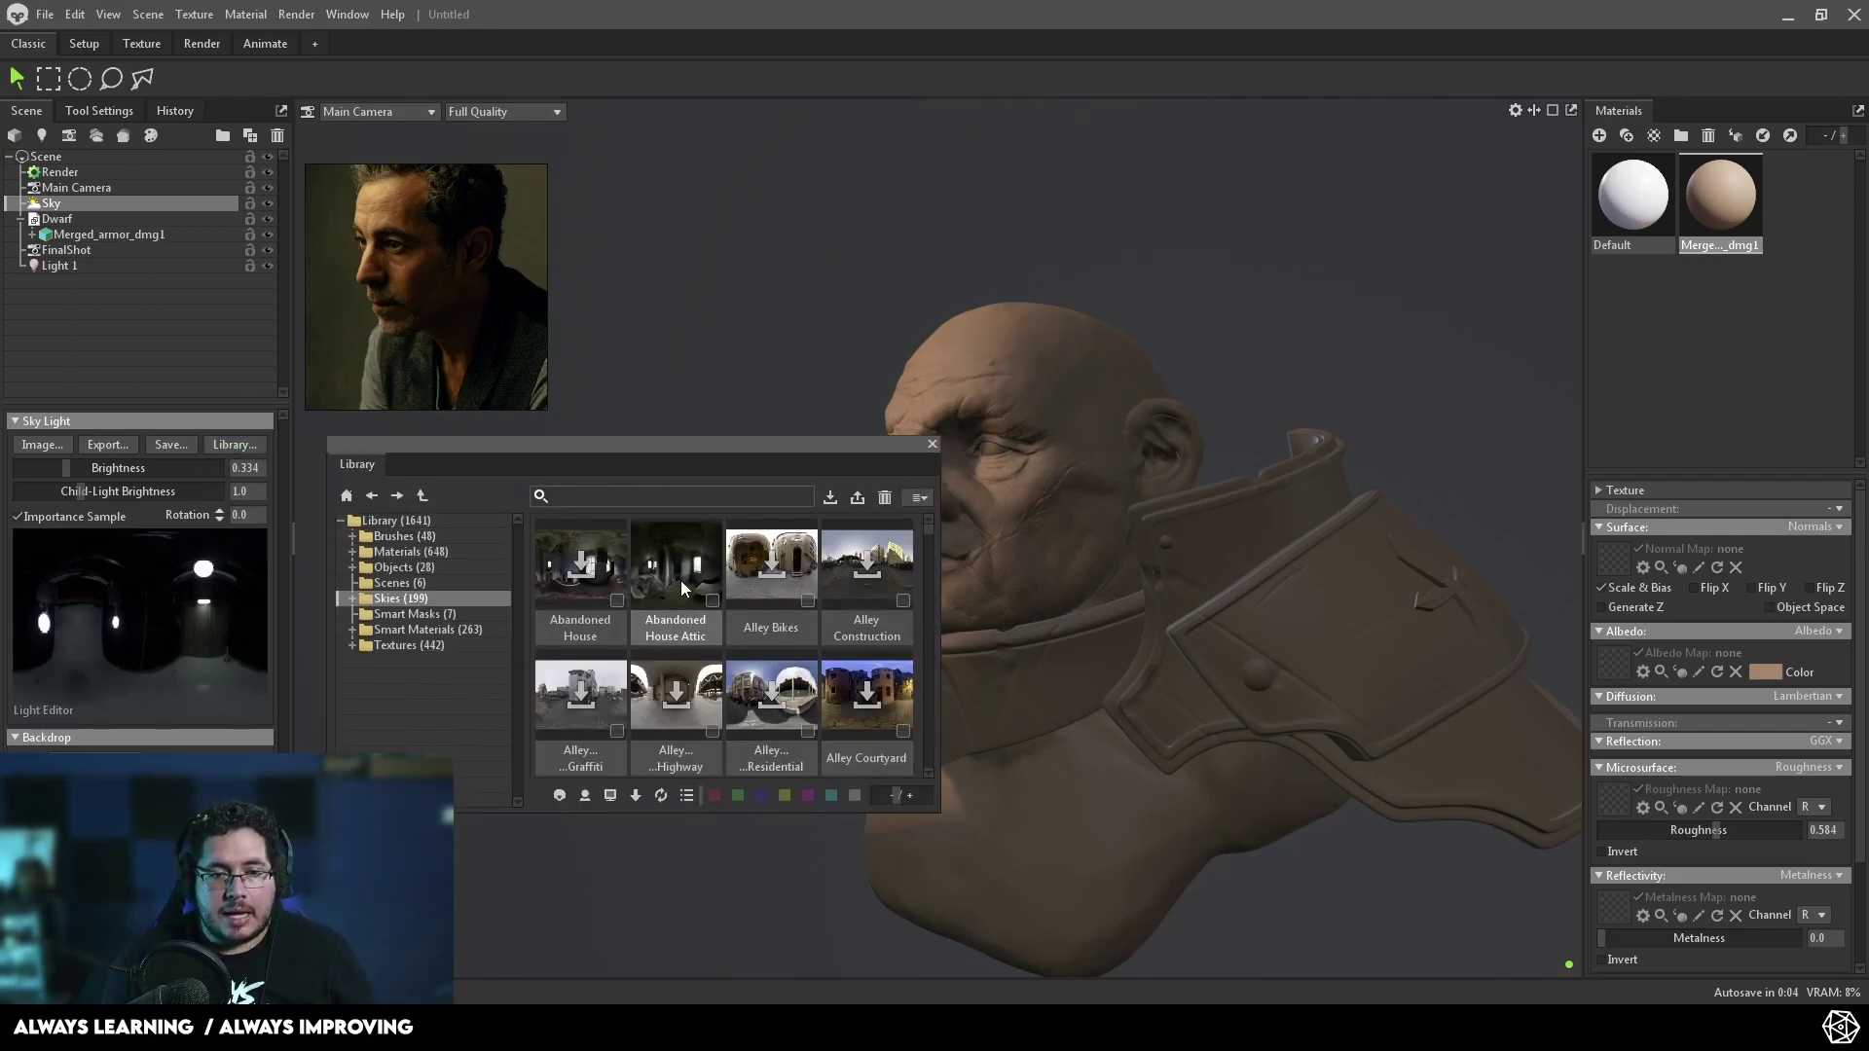
{"action": "scroll", "coordinate": [697, 572], "scroll_direction": "down", "scroll_amount": 5}
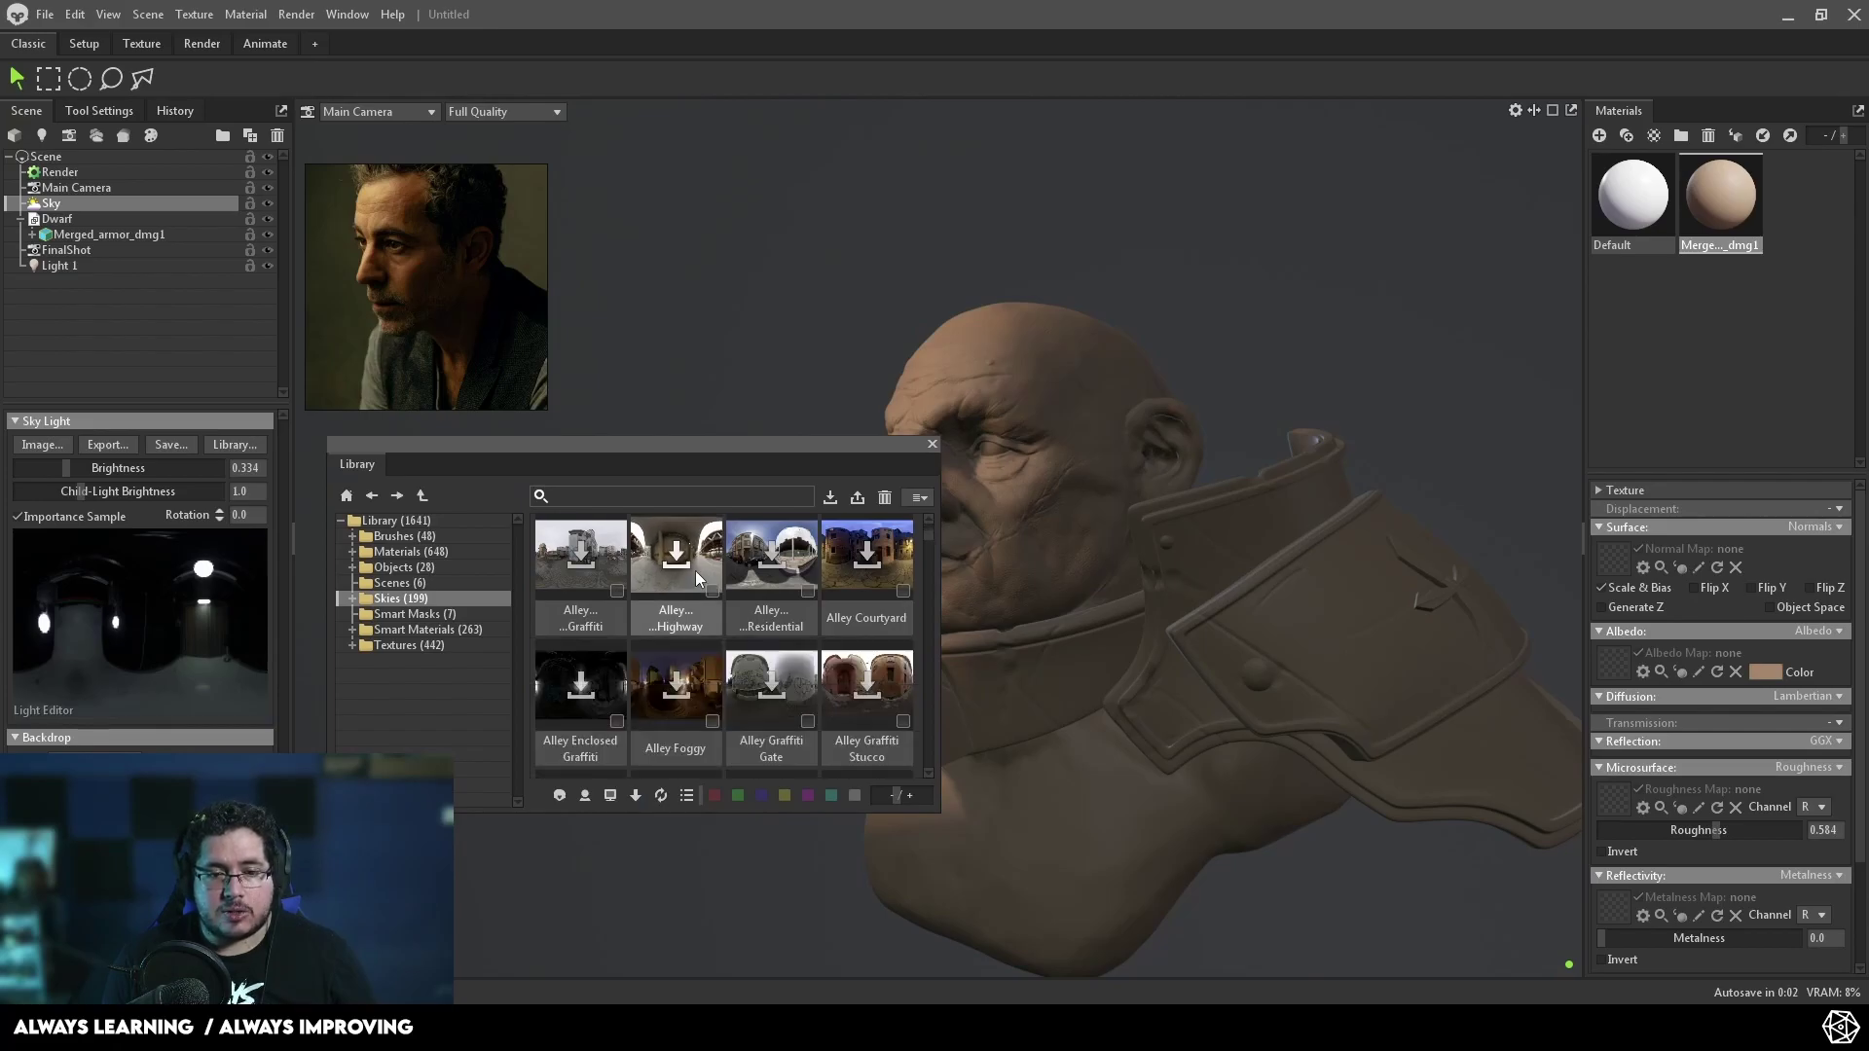
{"action": "scroll", "coordinate": [695, 564], "scroll_direction": "down", "scroll_amount": 4}
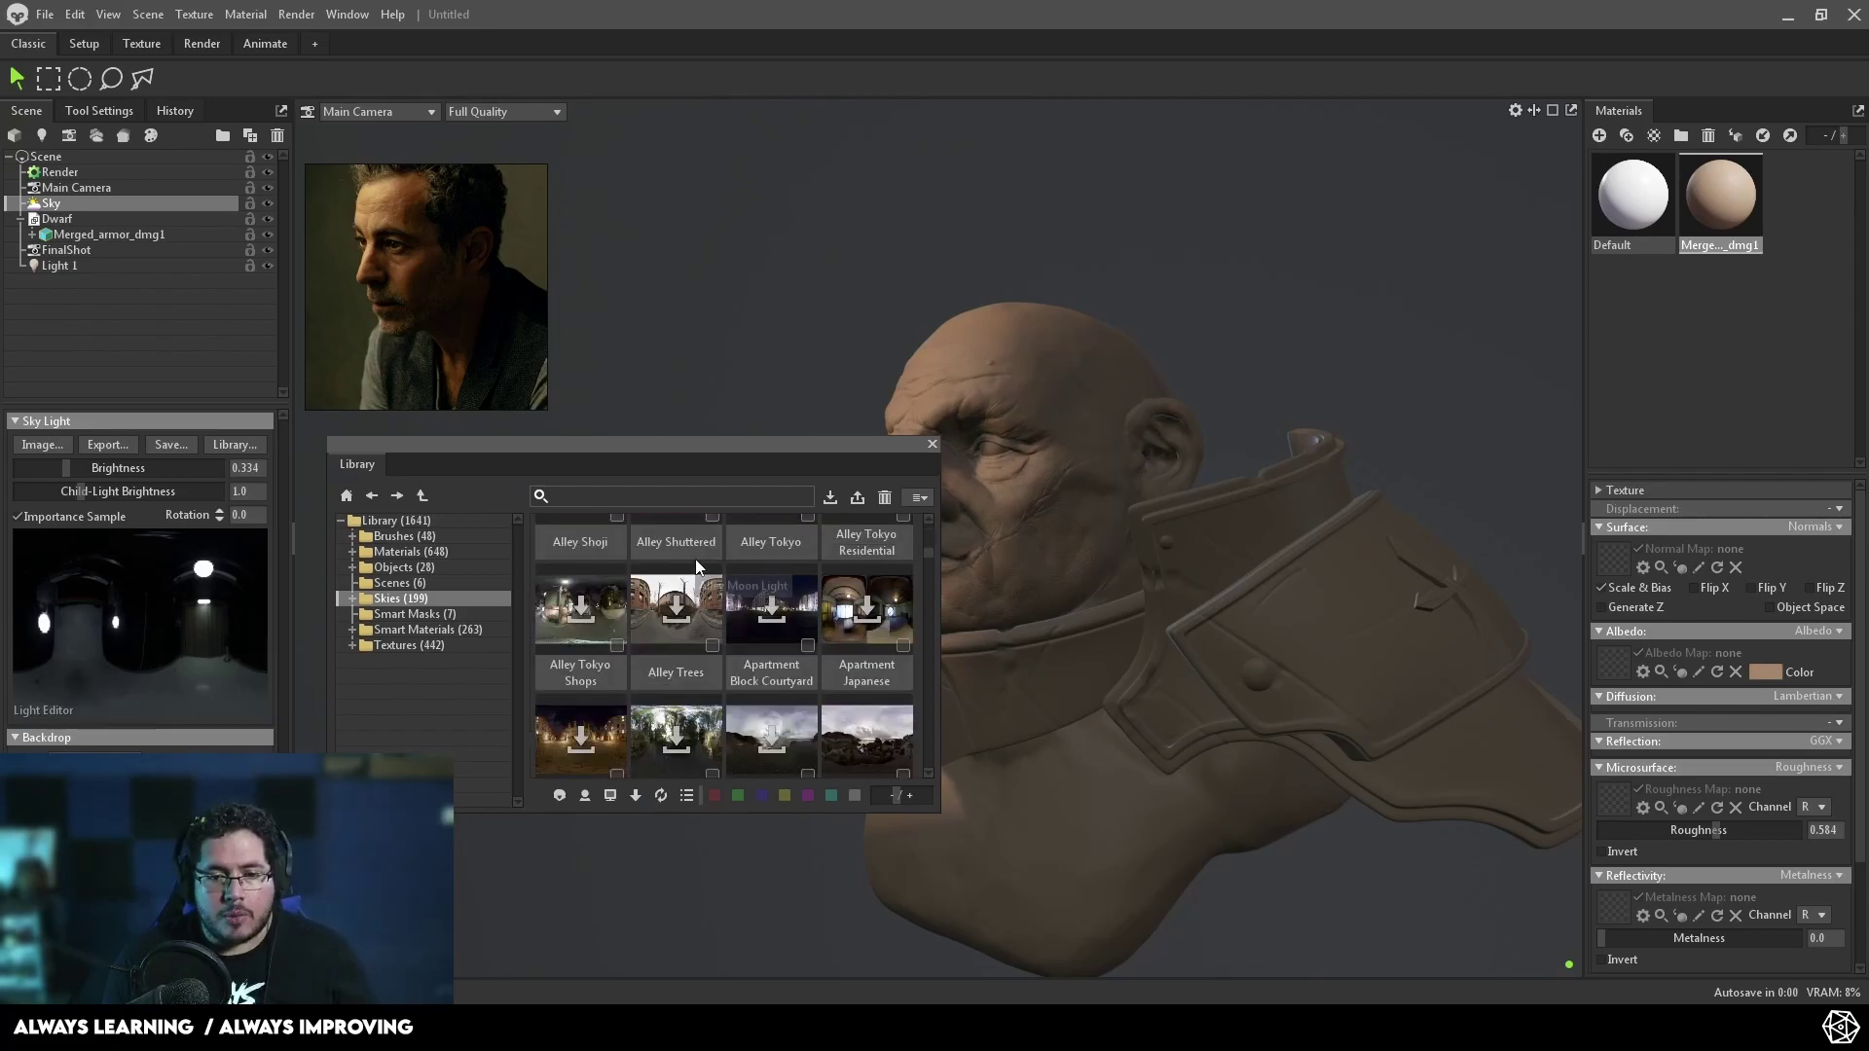
{"action": "scroll", "coordinate": [704, 701], "scroll_direction": "down", "scroll_amount": 6}
{"action": "scroll", "coordinate": [703, 693], "scroll_direction": "down", "scroll_amount": 6}
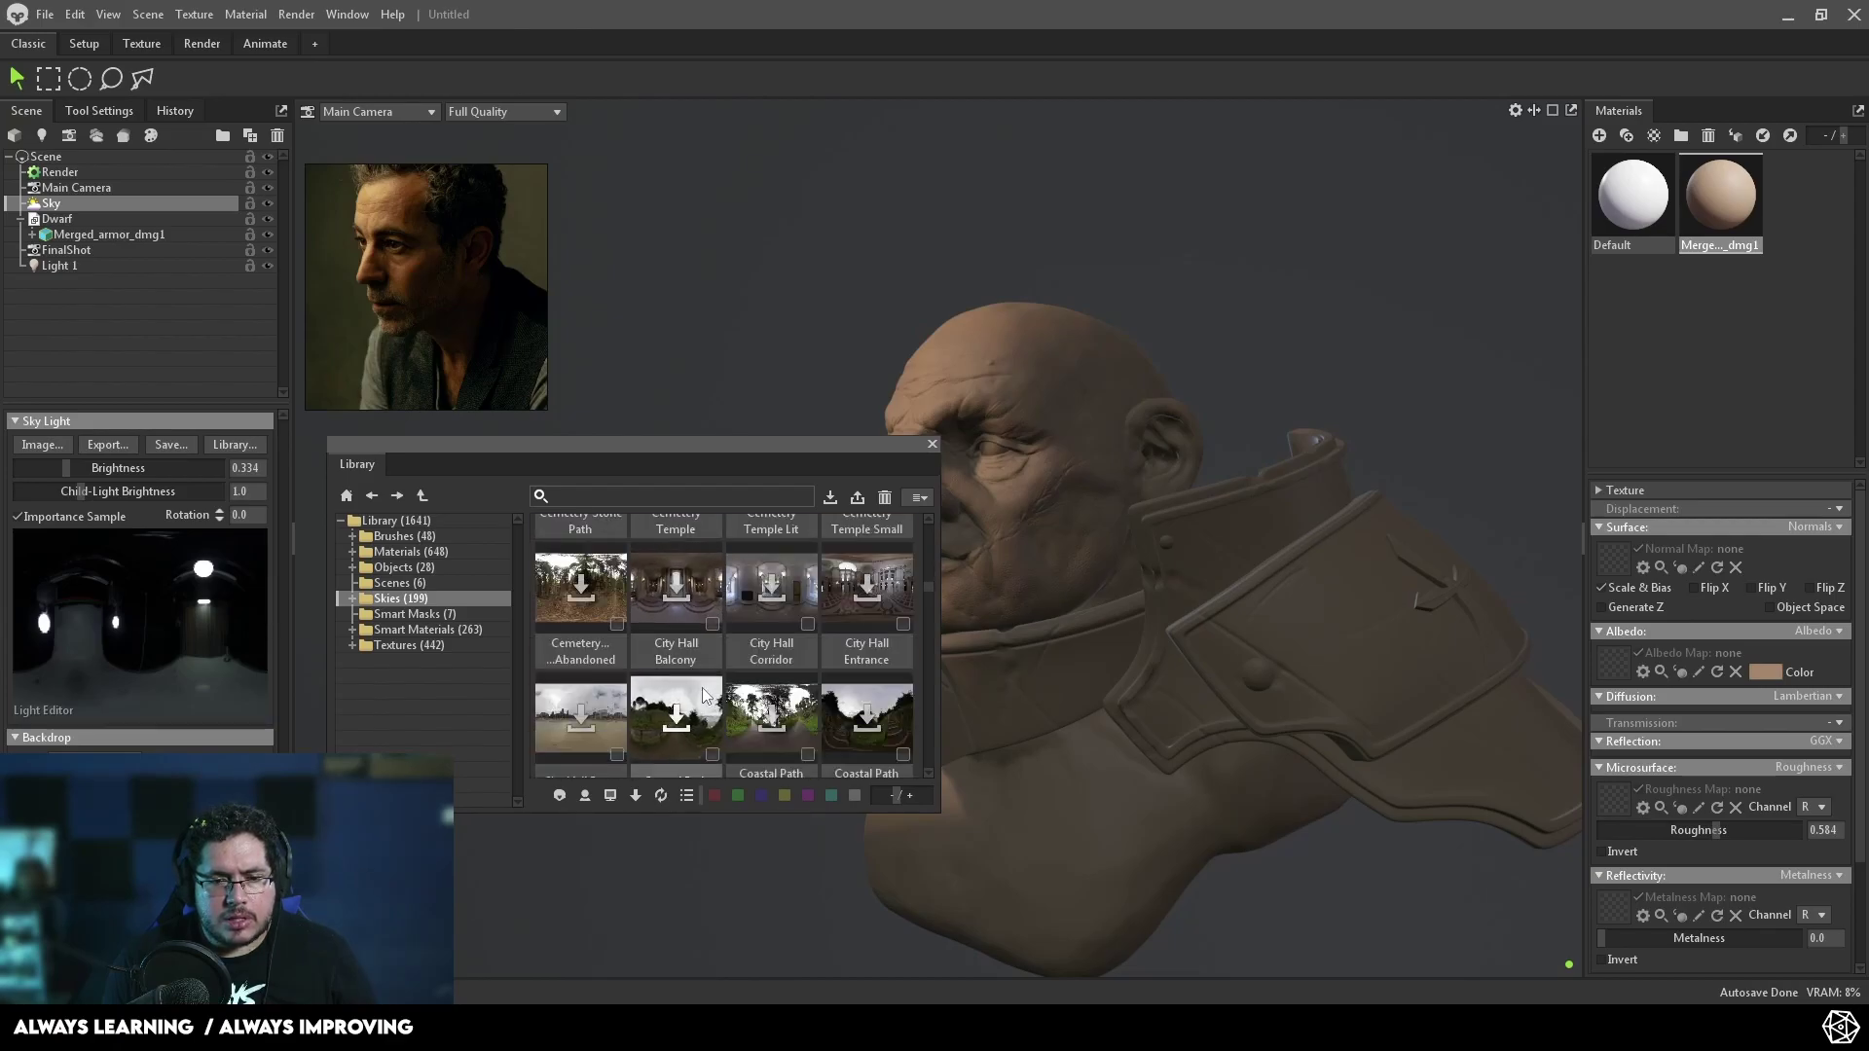
{"action": "scroll", "coordinate": [721, 623], "scroll_direction": "down", "scroll_amount": 5}
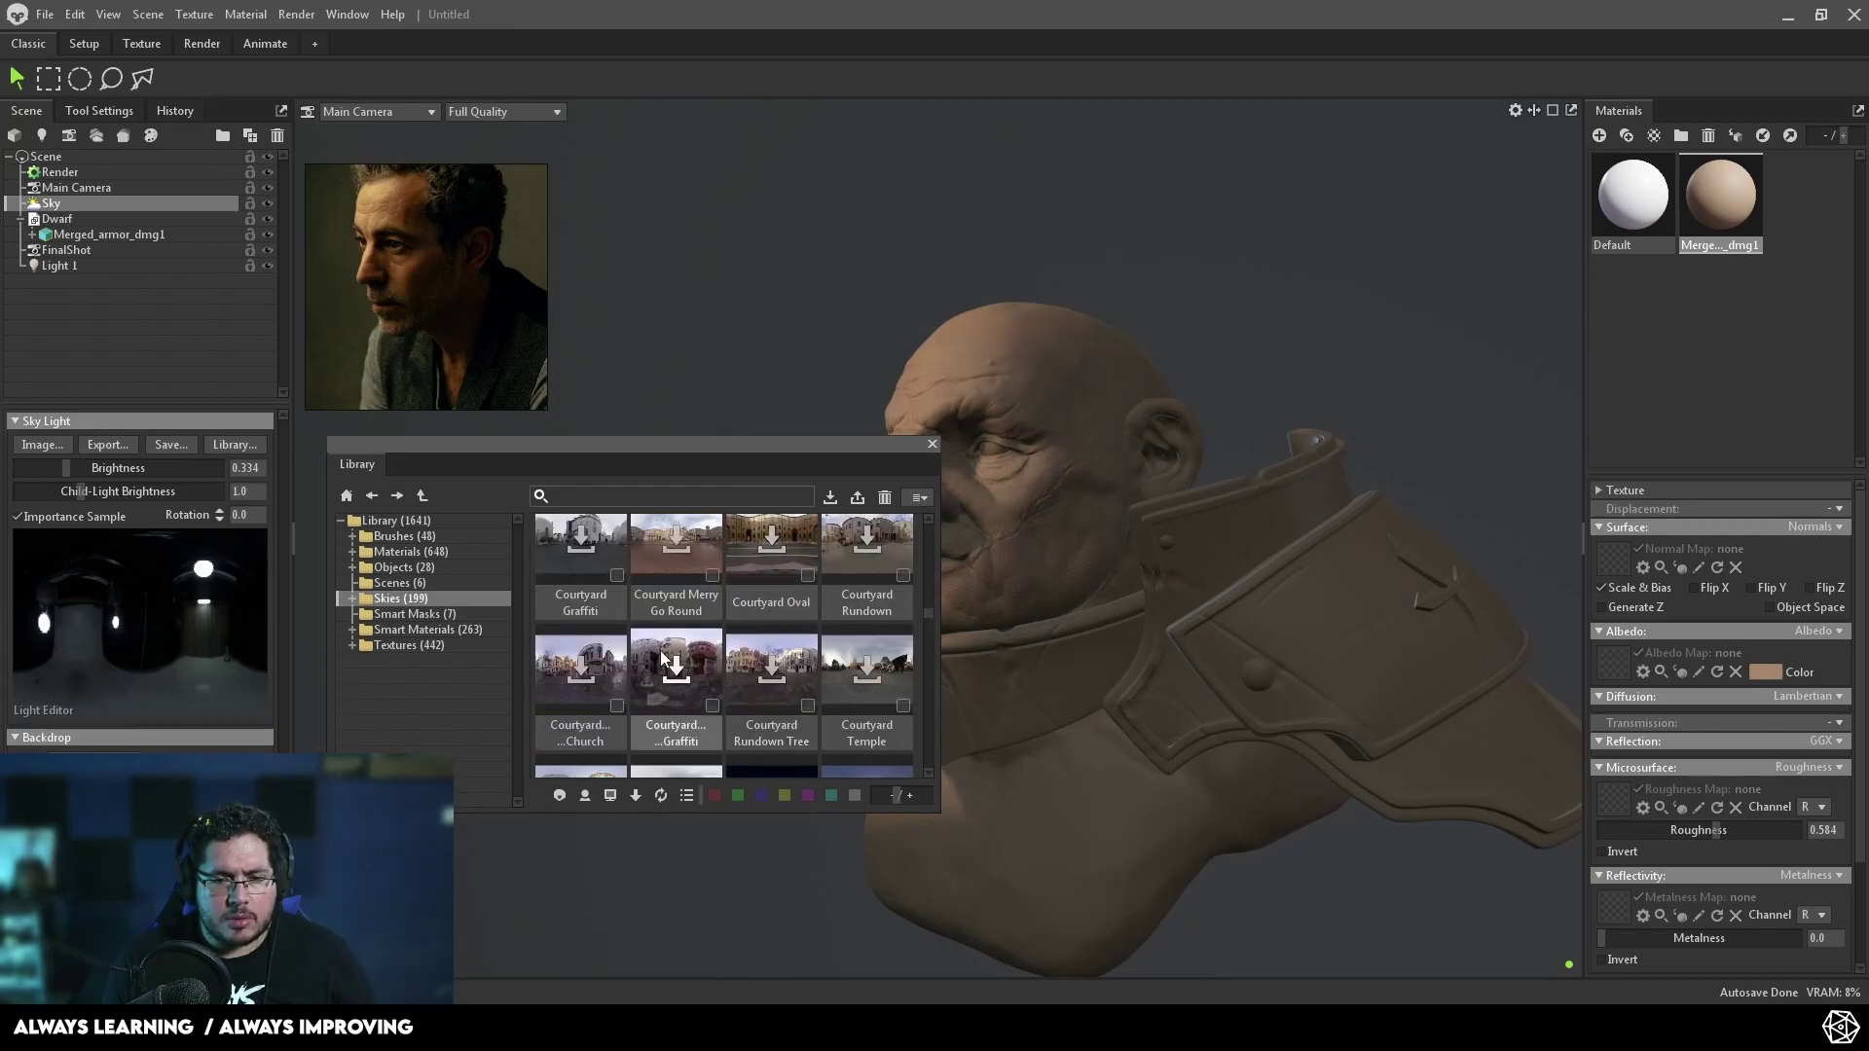
{"action": "scroll", "coordinate": [732, 662], "scroll_direction": "down", "scroll_amount": 5}
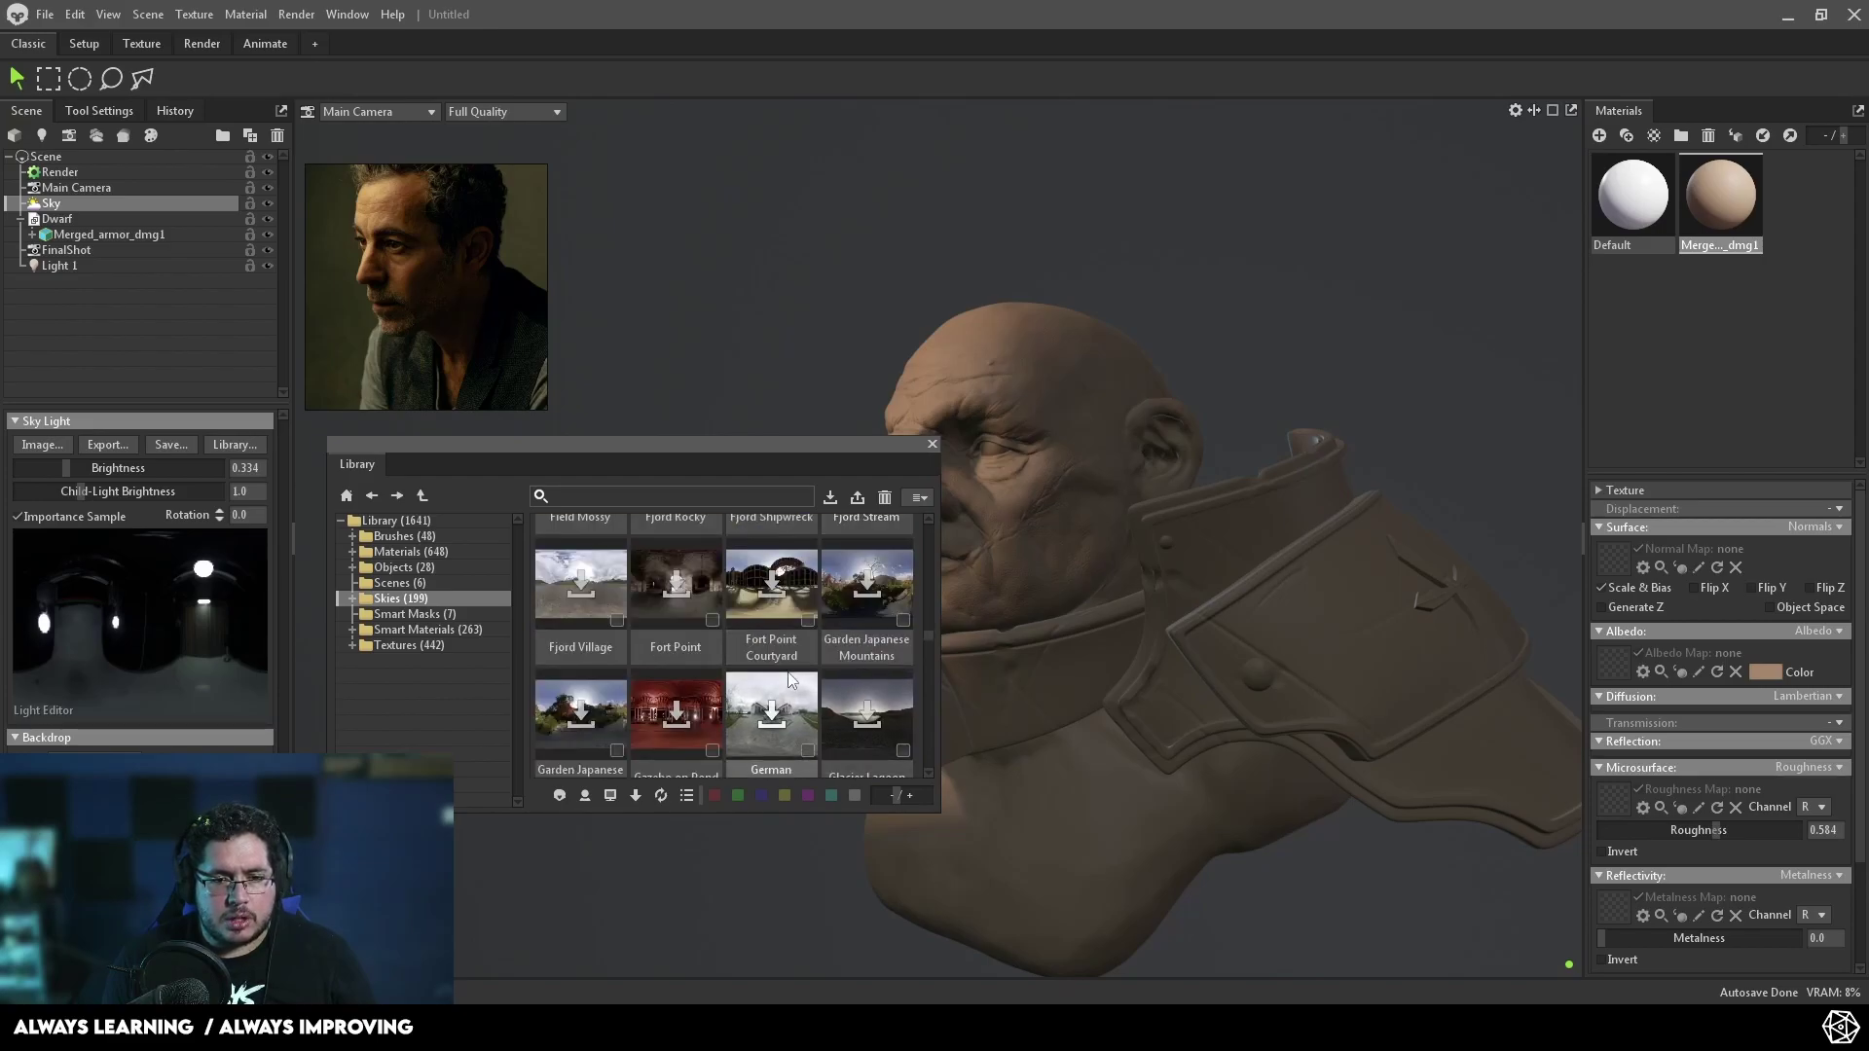
{"action": "scroll", "coordinate": [697, 614], "scroll_direction": "down", "scroll_amount": 5}
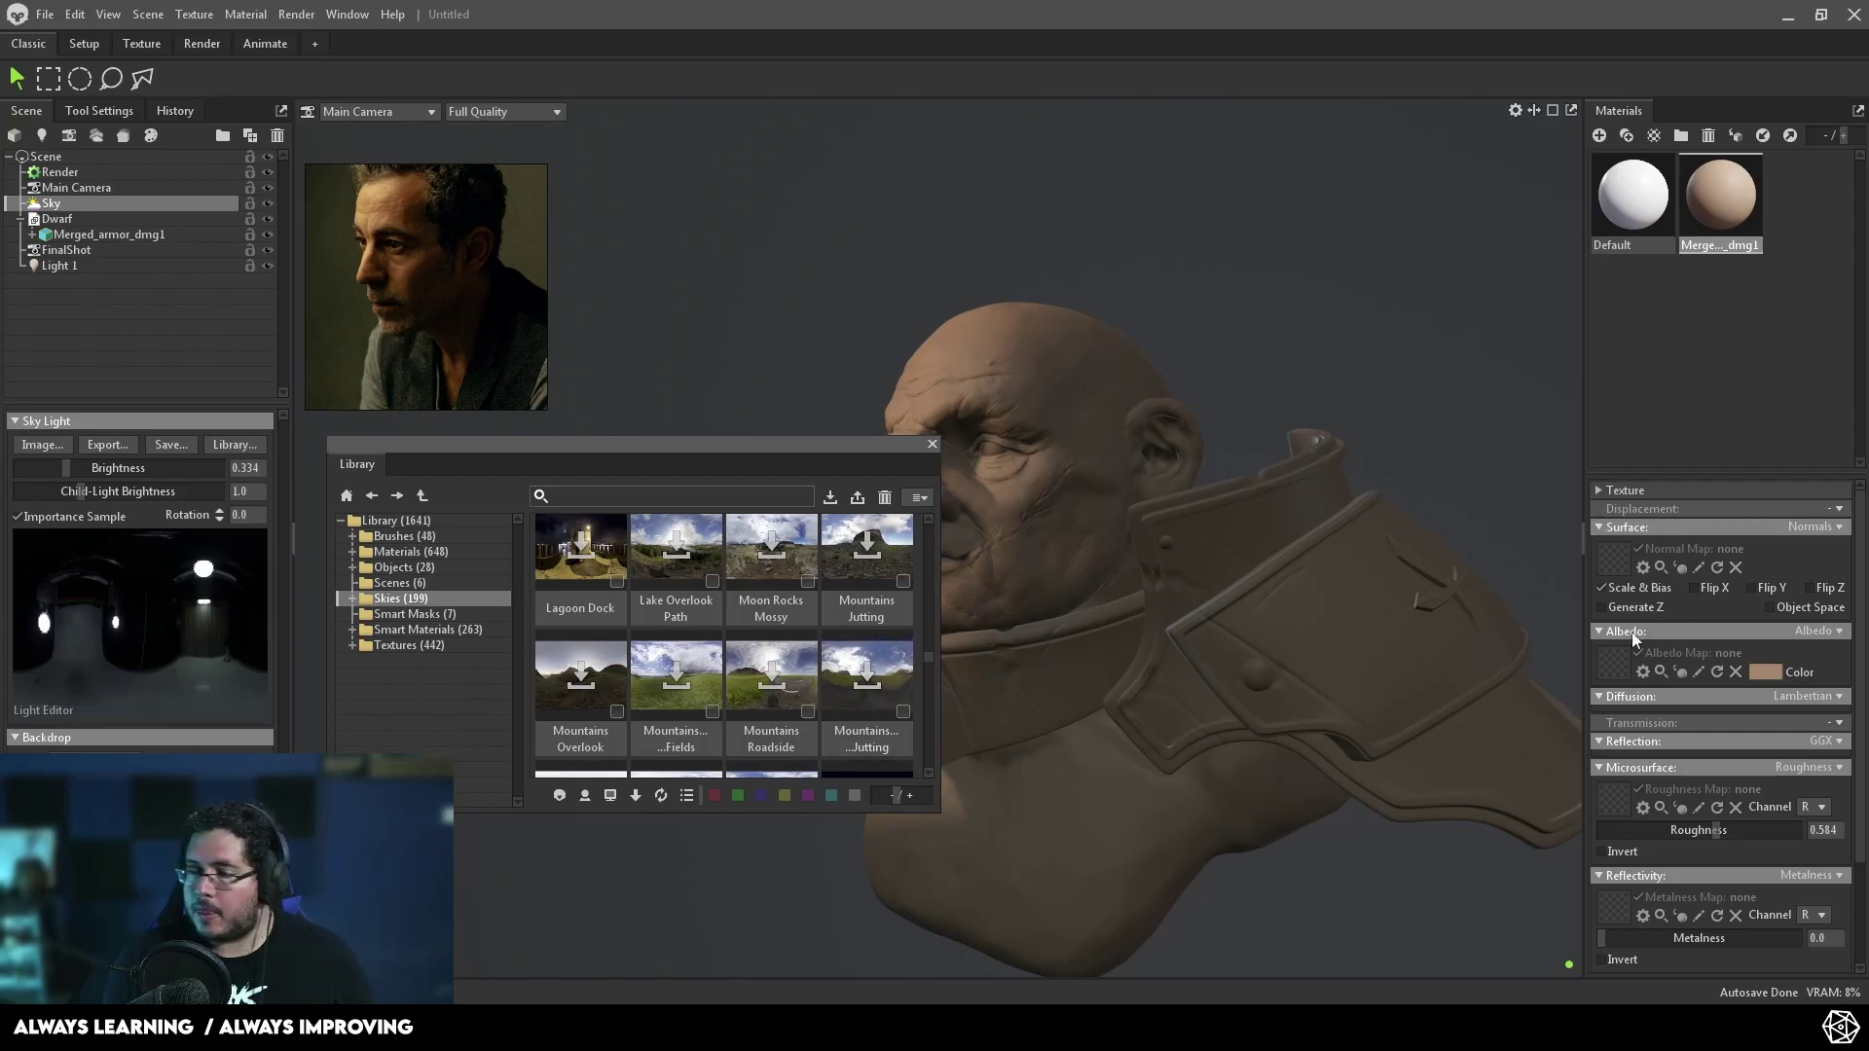
{"action": "left_click_drag", "start_coordinate": [928, 664], "coordinate": [925, 527]}
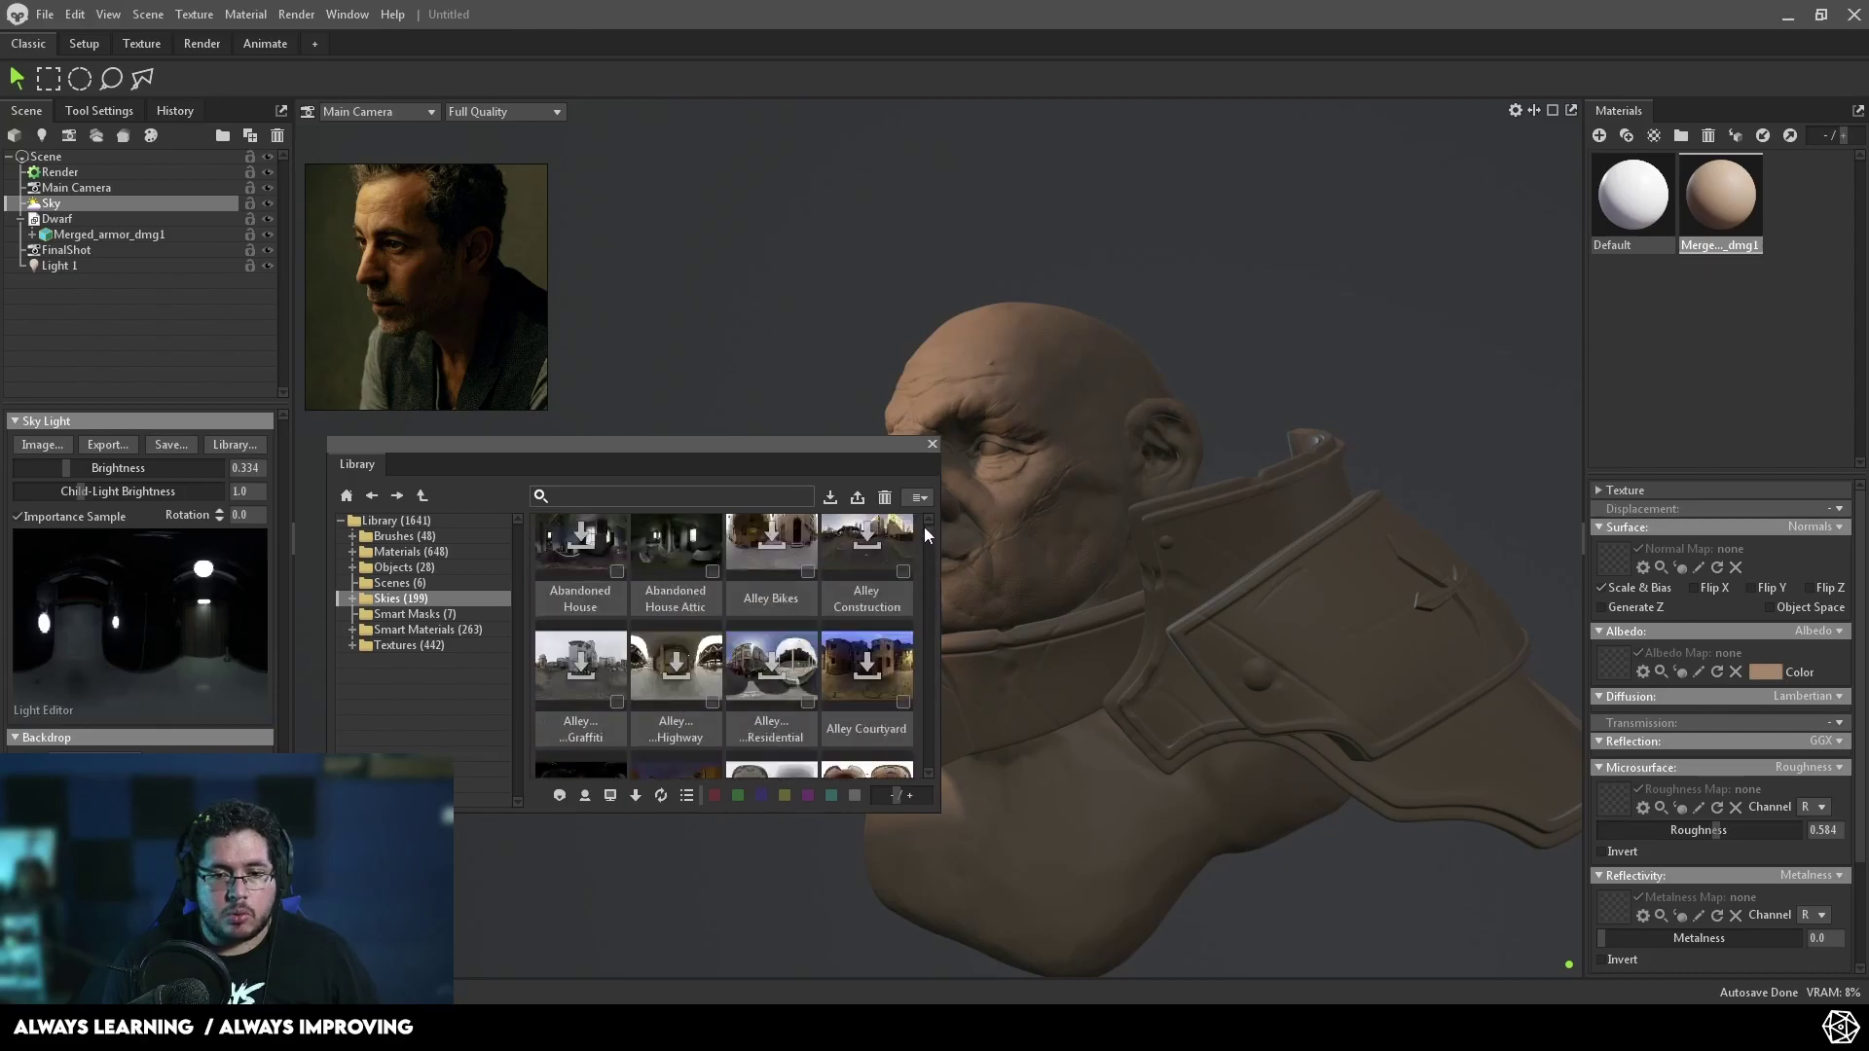
{"action": "left_click", "coordinate": [678, 588]}
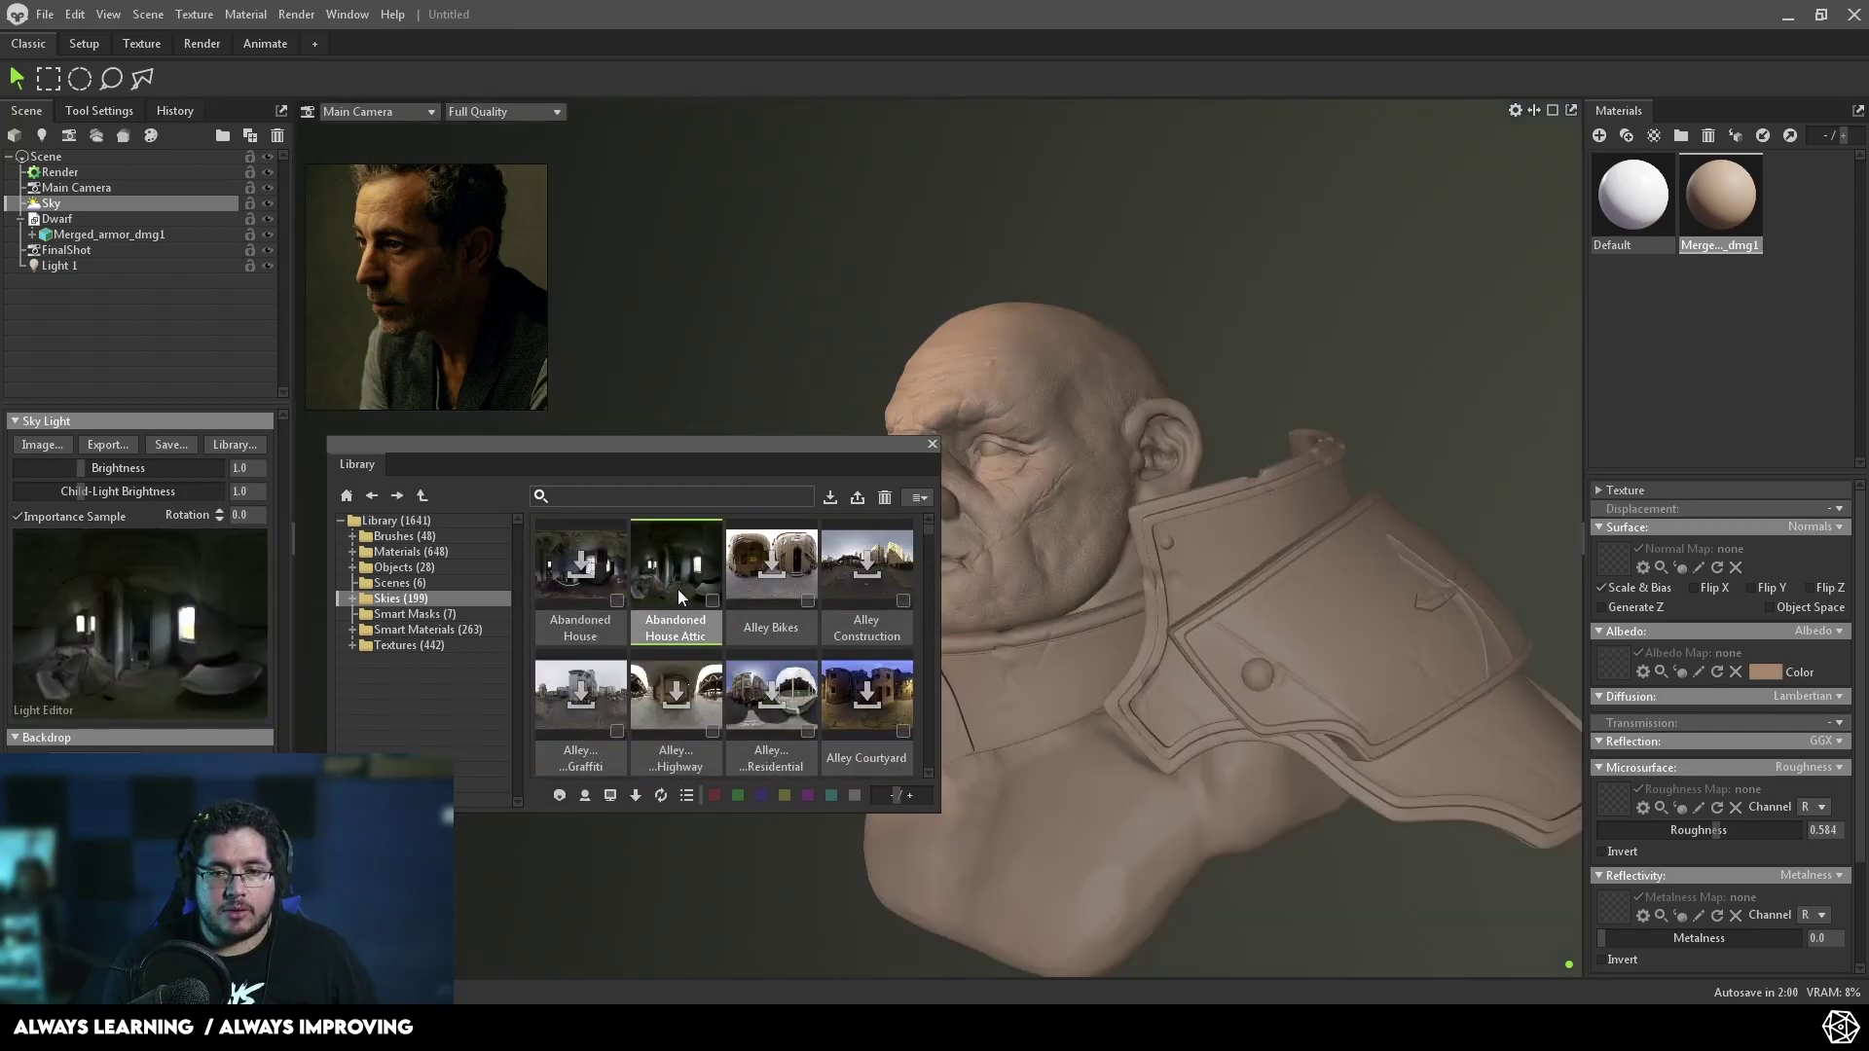
{"action": "left_click", "coordinate": [931, 446]}
- Rotate the sky to -132.5 and lower its brightness to 0.261
{"action": "mouse_move", "coordinate": [649, 712]}
{"action": "left_mouse_down", "text": "shift"}
{"action": "mouse_move", "coordinate": [980, 705]}
{"action": "mouse_move", "coordinate": [726, 710]}
{"action": "mouse_move", "coordinate": [434, 681]}
{"action": "mouse_move", "coordinate": [504, 687]}
{"action": "mouse_move", "coordinate": [466, 683]}
{"action": "left_mouse_up", "text": "shift"}
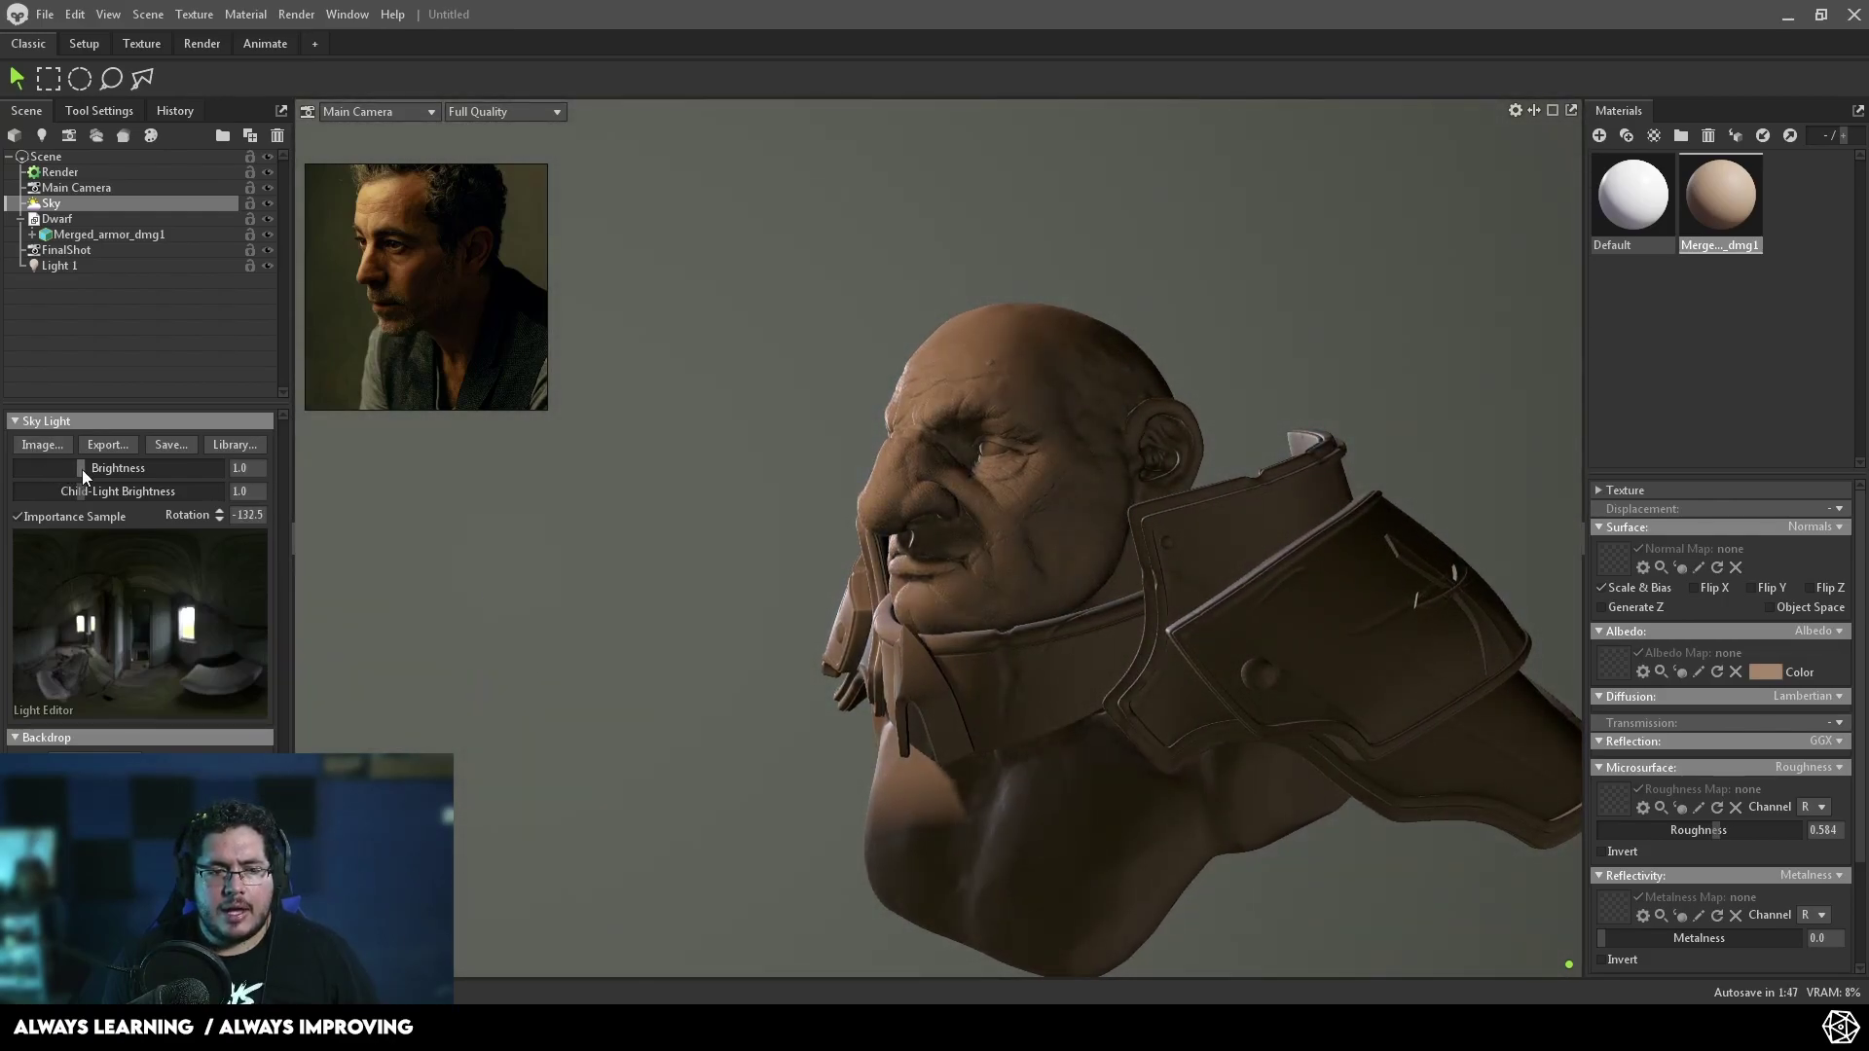
{"action": "left_click_drag", "start_coordinate": [81, 470], "coordinate": [66, 468]}
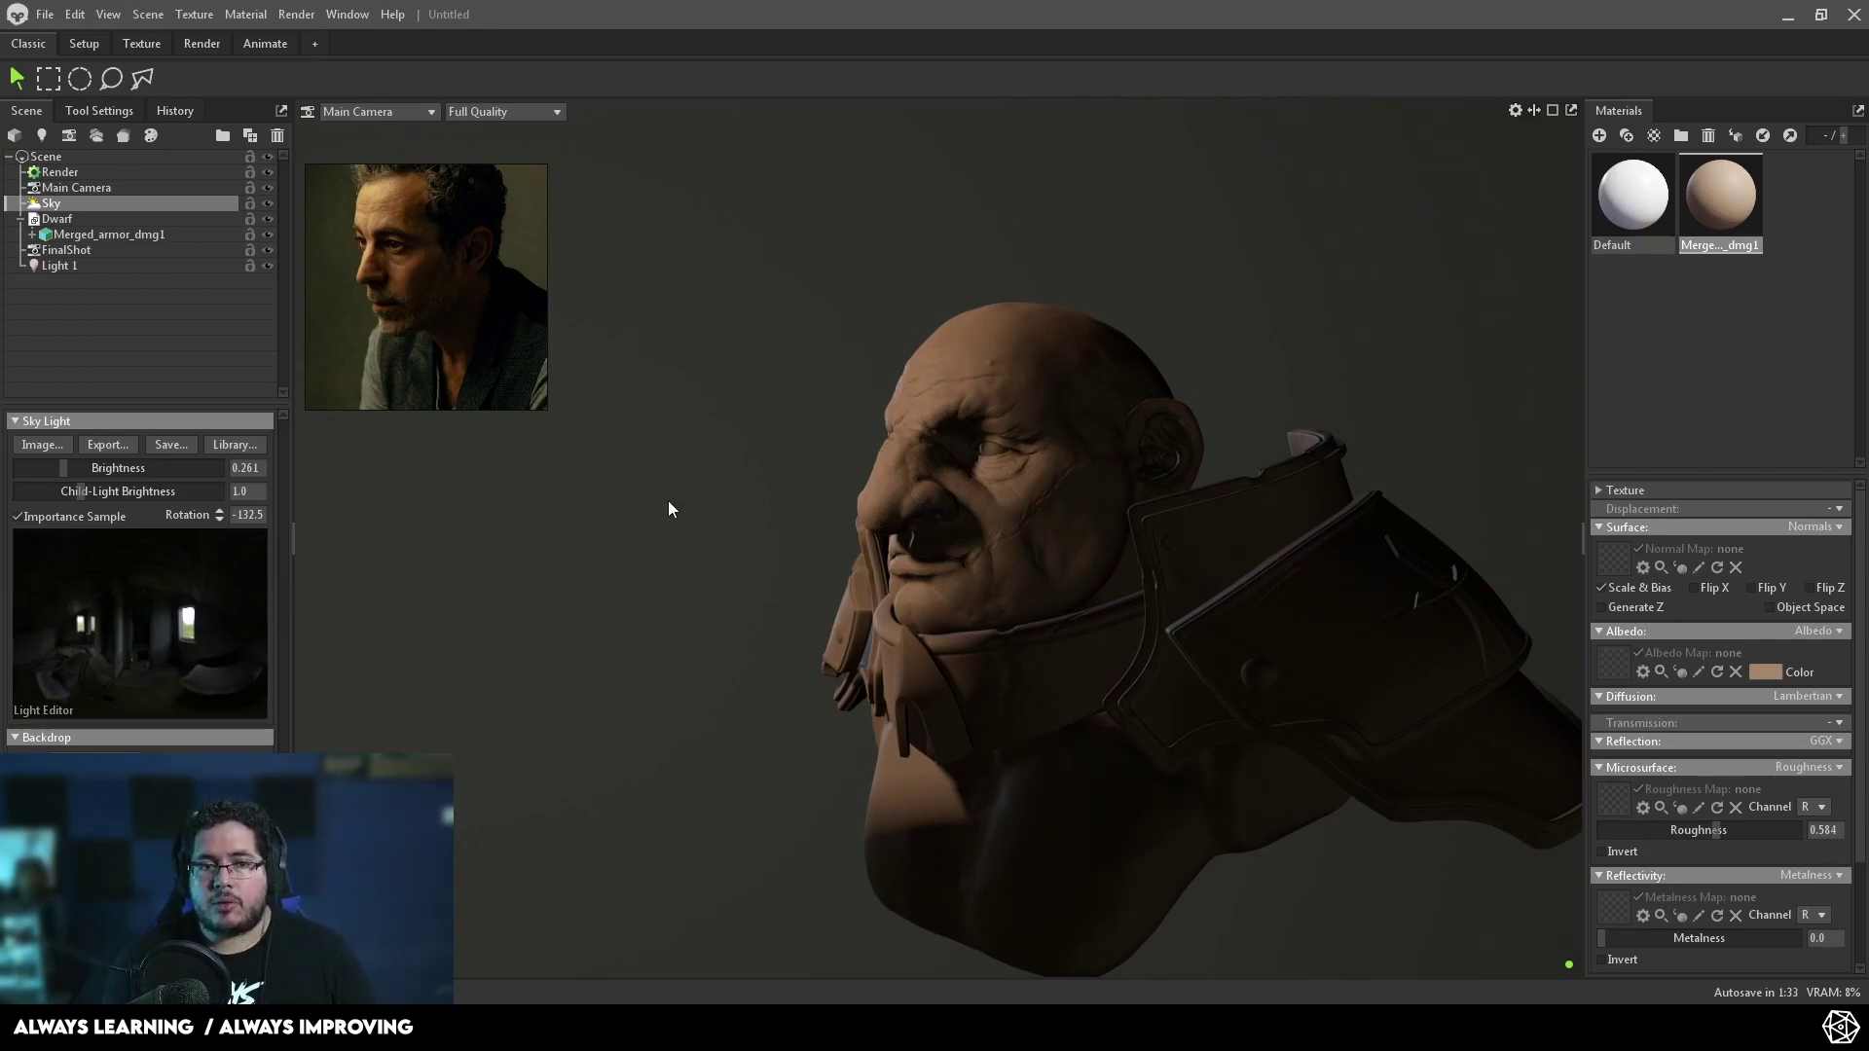
- Switch the sky's backdrop to a solid background color and pick a very dark green that matches the reference portrait
{"action": "left_click", "coordinate": [349, 261]}
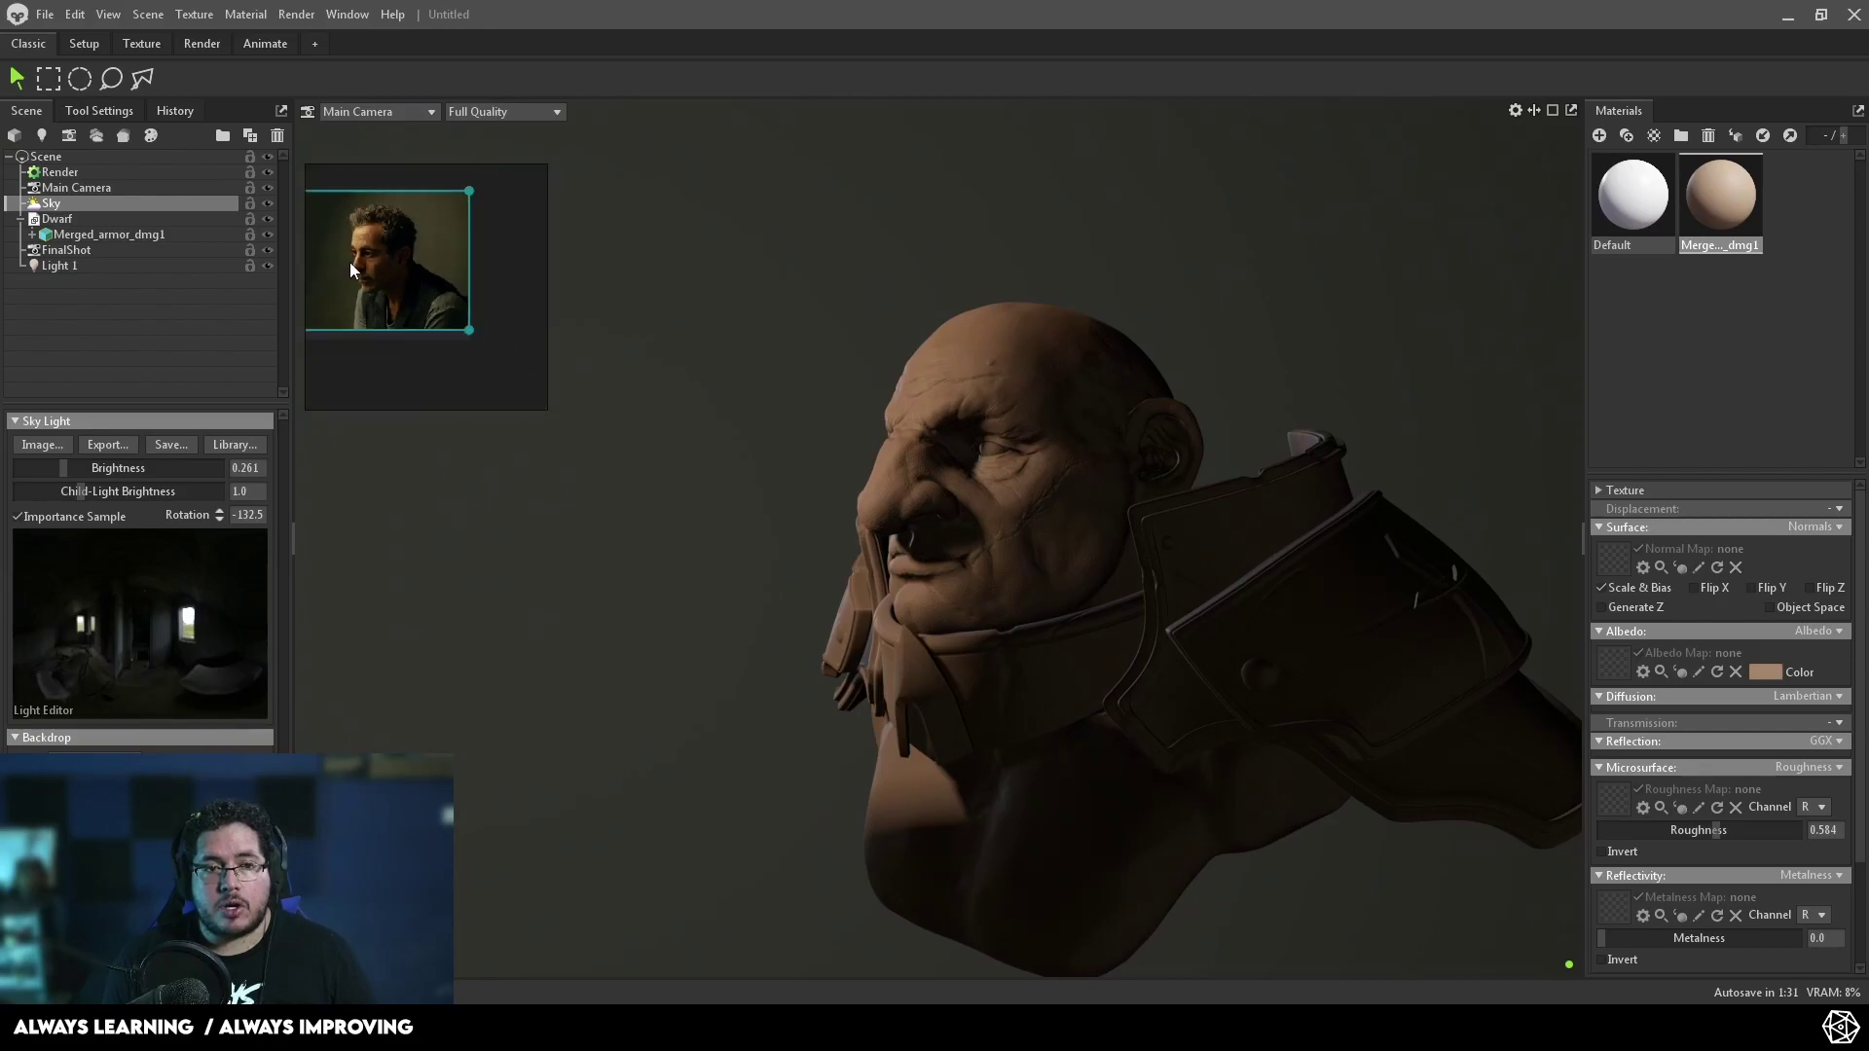
{"action": "left_click", "coordinate": [452, 442]}
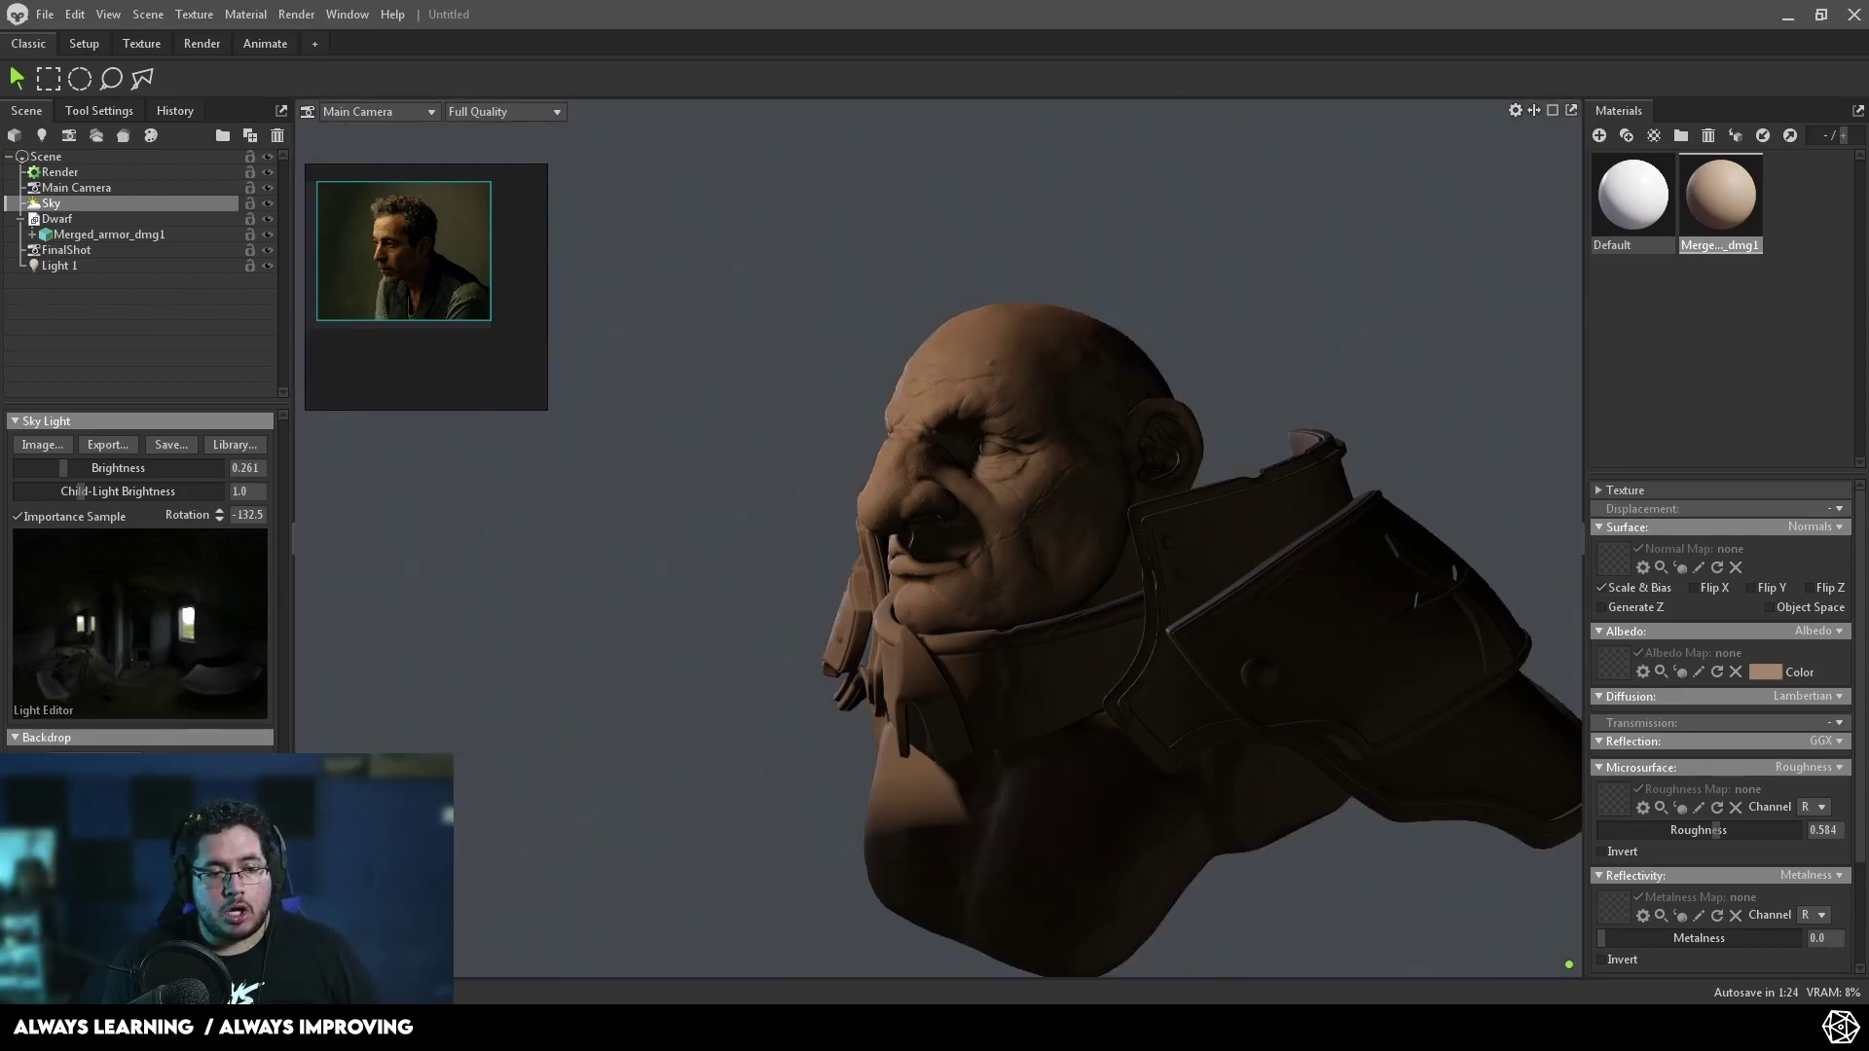
{"action": "left_click", "coordinate": [376, 701]}
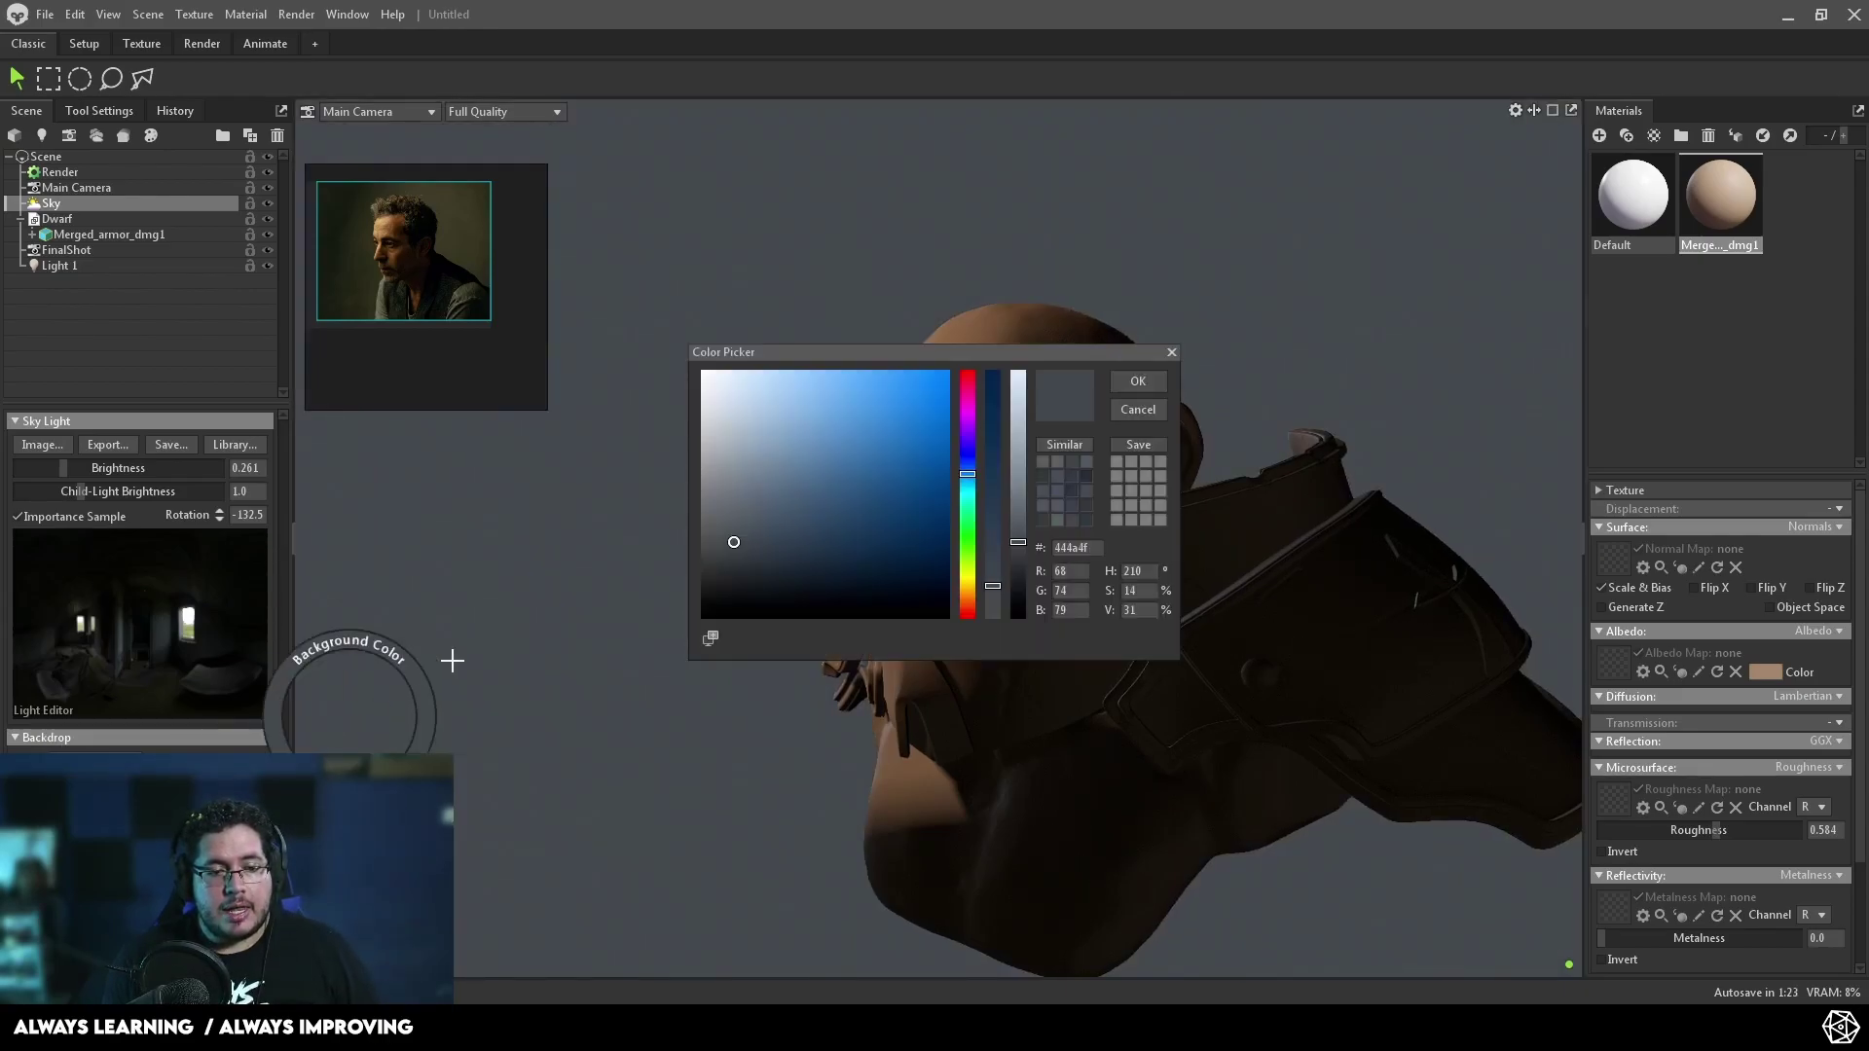
{"action": "mouse_move", "coordinate": [734, 557]}
{"action": "left_mouse_down"}
{"action": "mouse_move", "coordinate": [724, 577]}
{"action": "mouse_move", "coordinate": [791, 582]}
{"action": "mouse_move", "coordinate": [753, 589]}
{"action": "left_mouse_up"}
{"action": "left_click", "coordinate": [966, 559]}
{"action": "left_click", "coordinate": [1131, 384]}
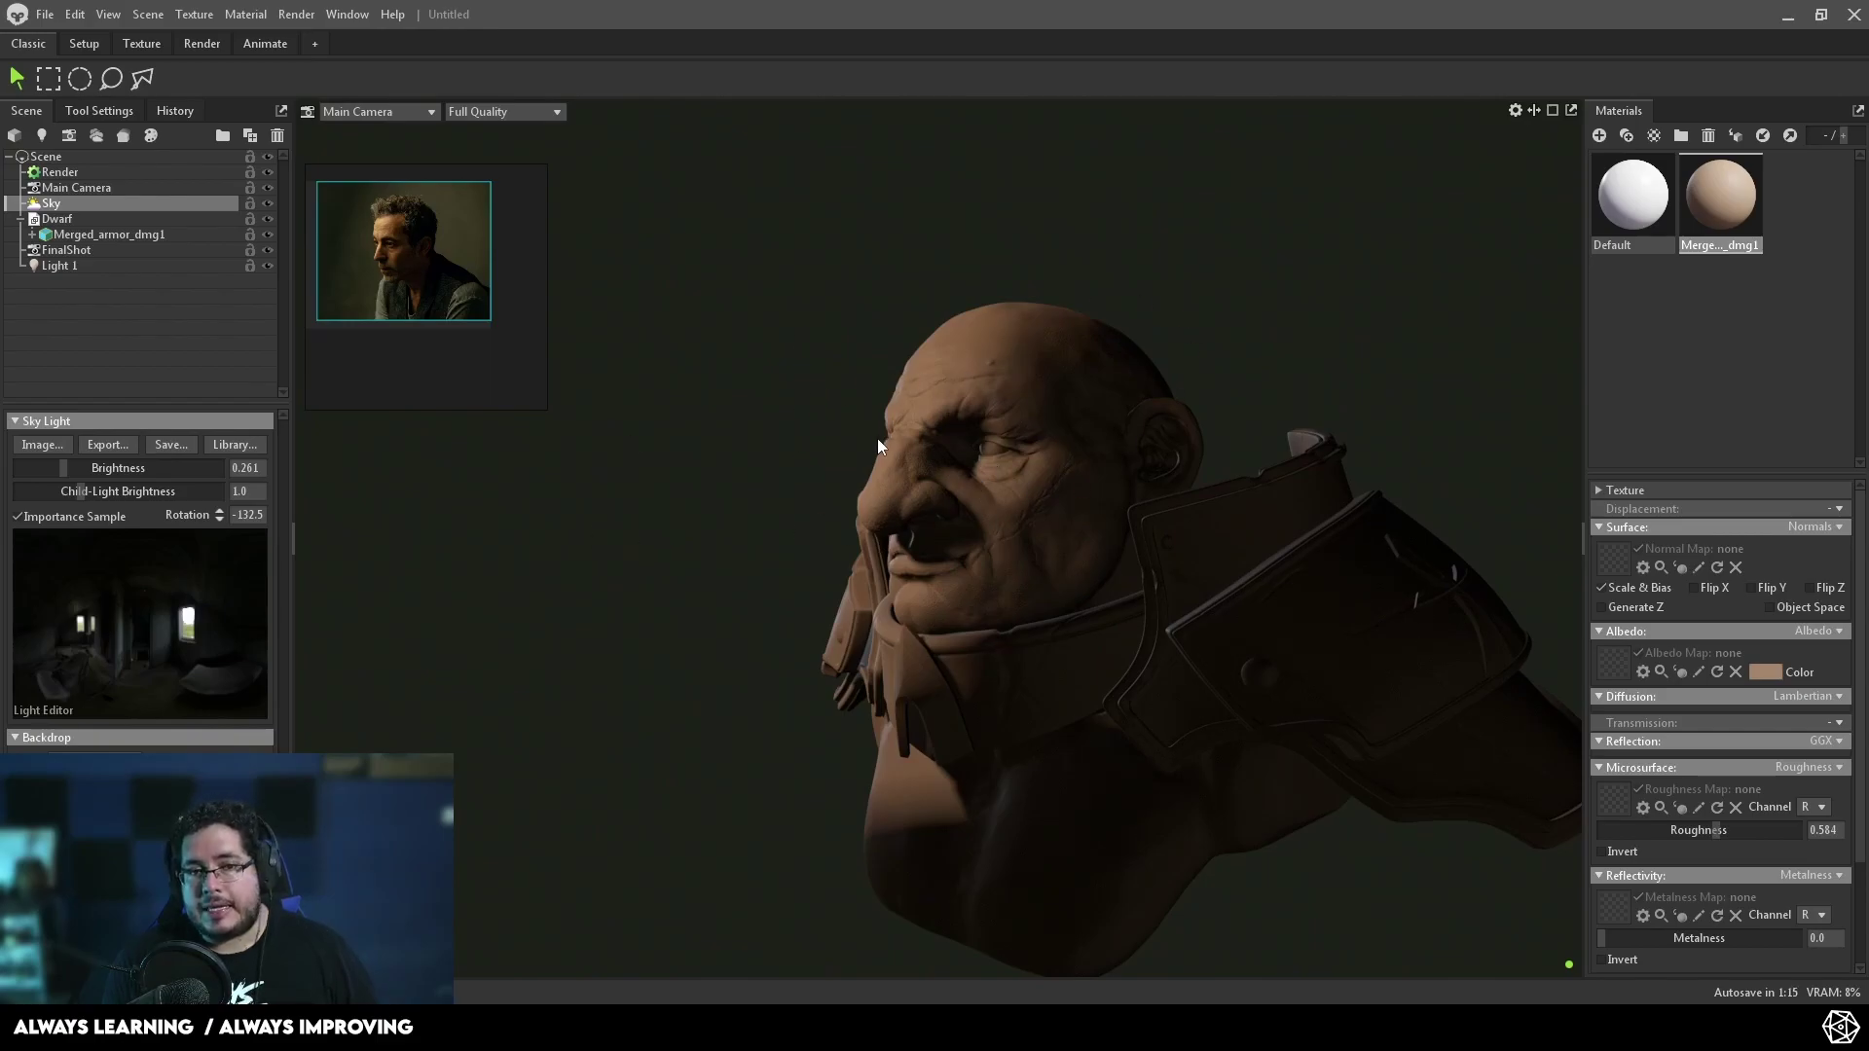
- Switch the viewport from the main camera to the FinalShot camera
{"action": "left_click_drag", "start_coordinate": [925, 409], "coordinate": [937, 580]}
{"action": "left_click", "coordinate": [389, 112]}
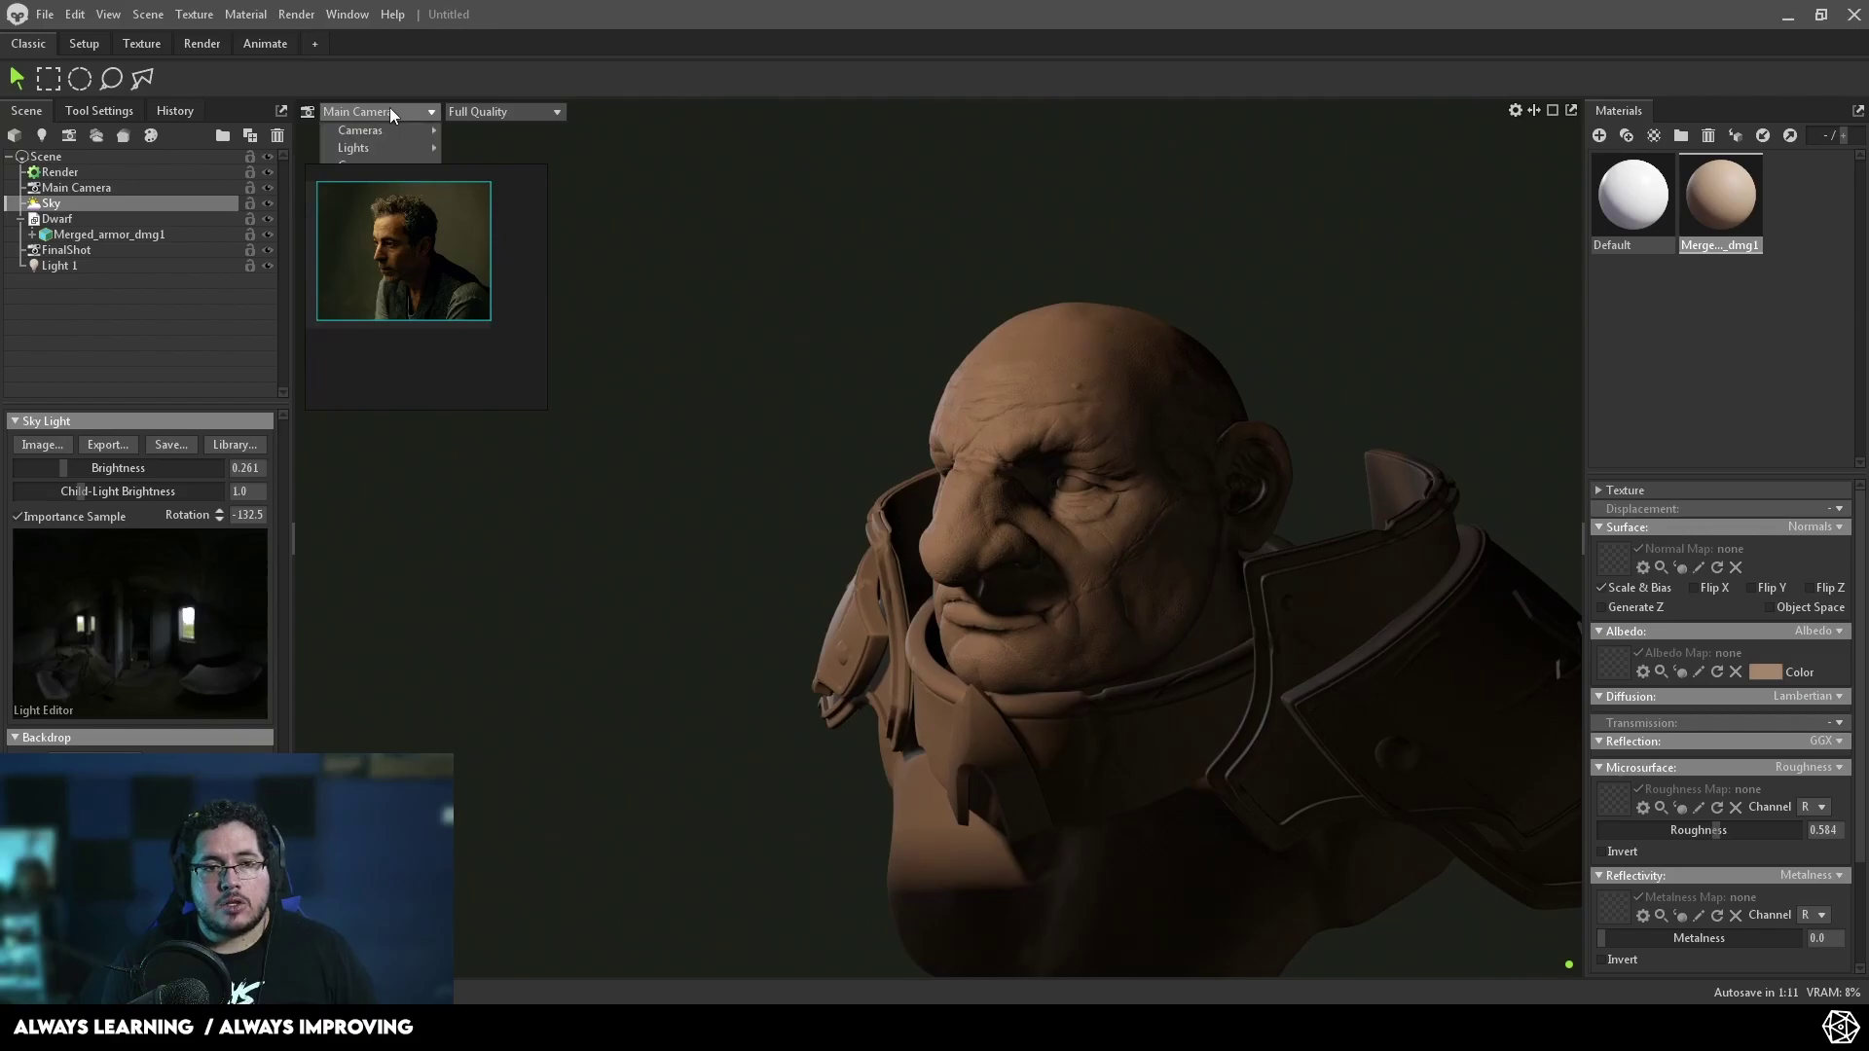
{"action": "mouse_move", "coordinate": [400, 131]}
{"action": "left_click", "coordinate": [469, 144]}
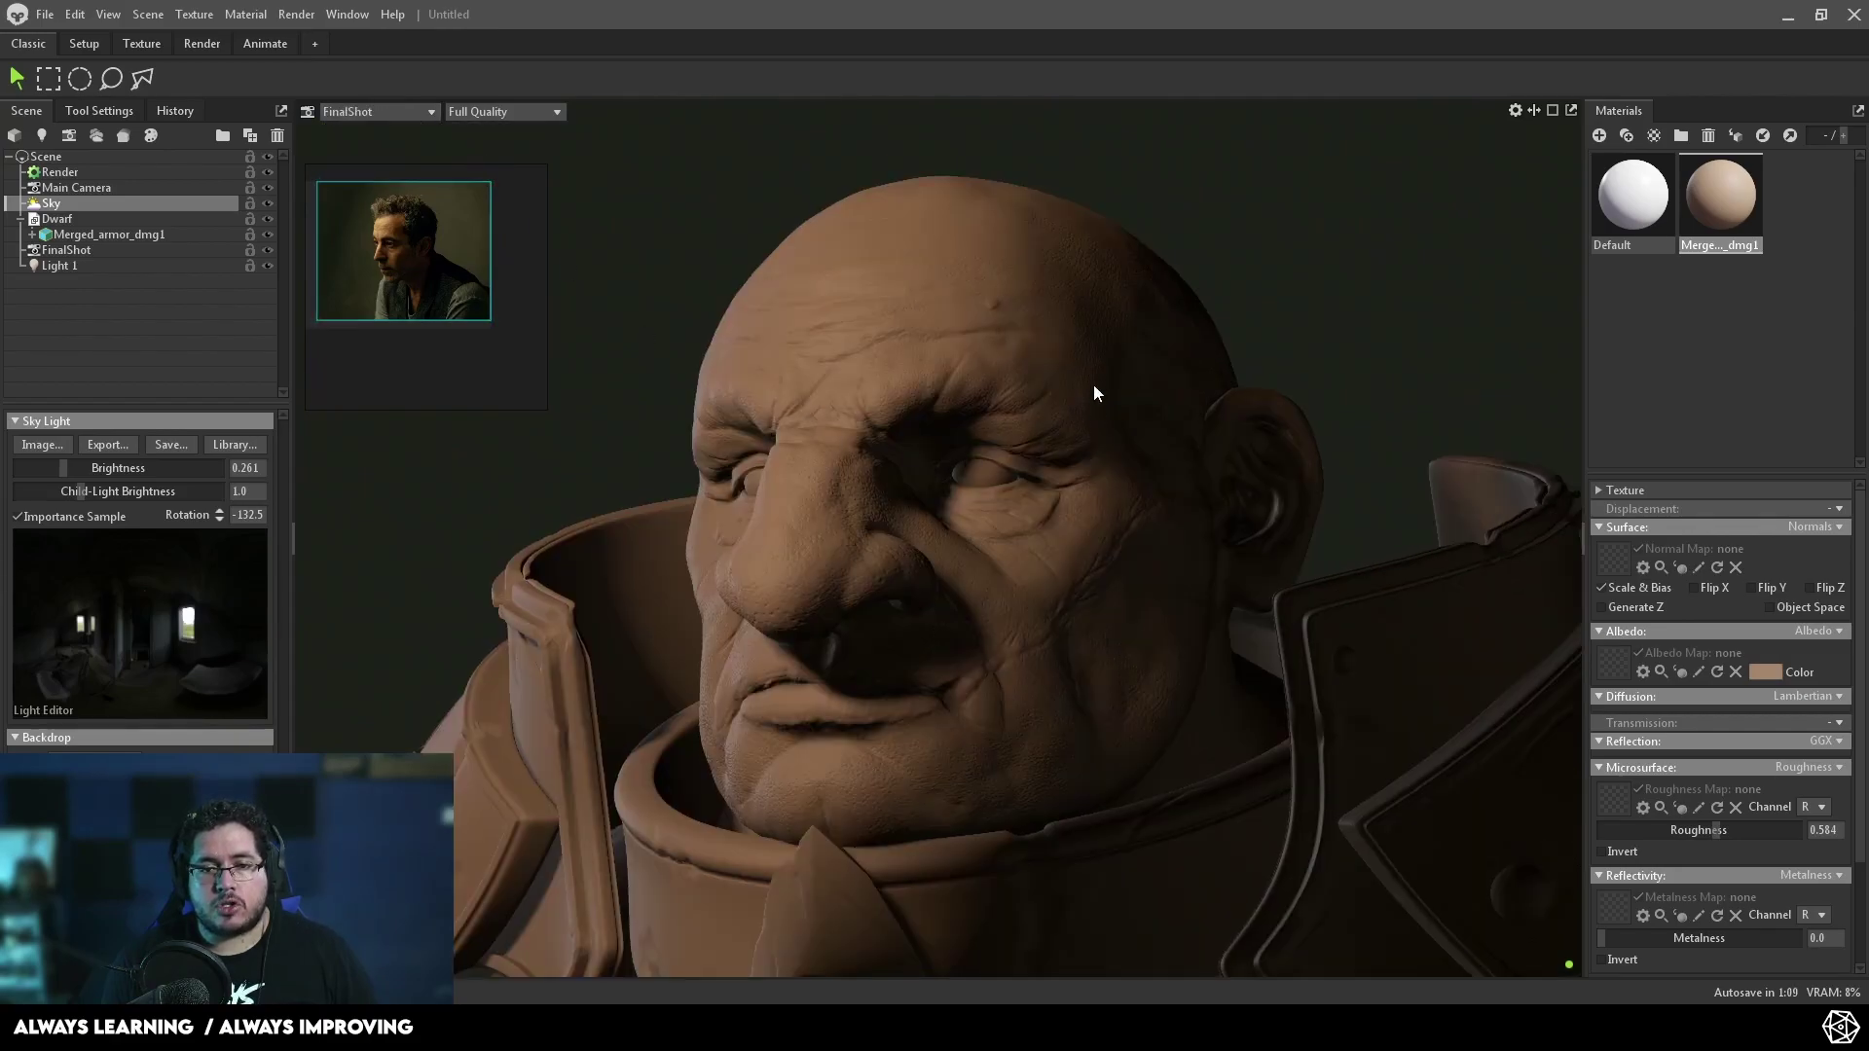
- Enable ray tracing in the scene's render settings
{"action": "mouse_move", "coordinate": [914, 529]}
{"action": "left_mouse_down"}
{"action": "mouse_move", "coordinate": [895, 513]}
{"action": "mouse_move", "coordinate": [919, 496]}
{"action": "left_mouse_up"}
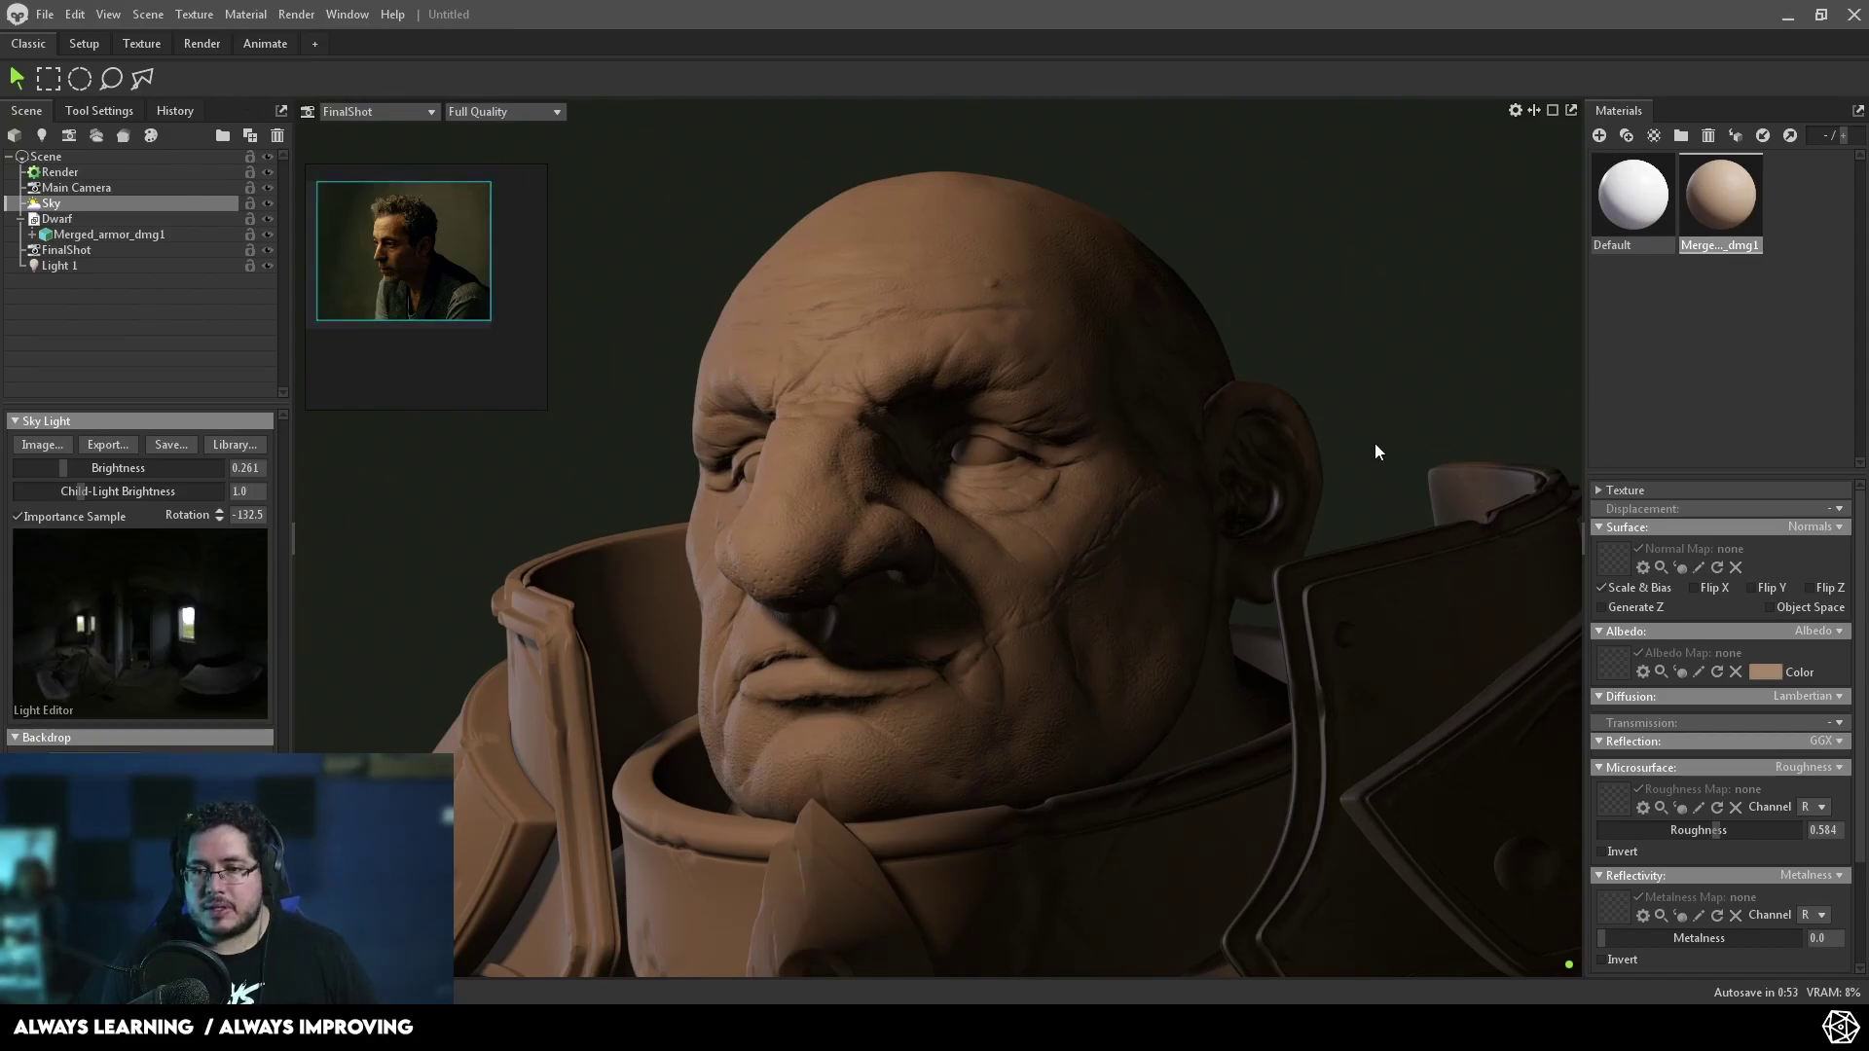
{"action": "left_click", "coordinate": [78, 172]}
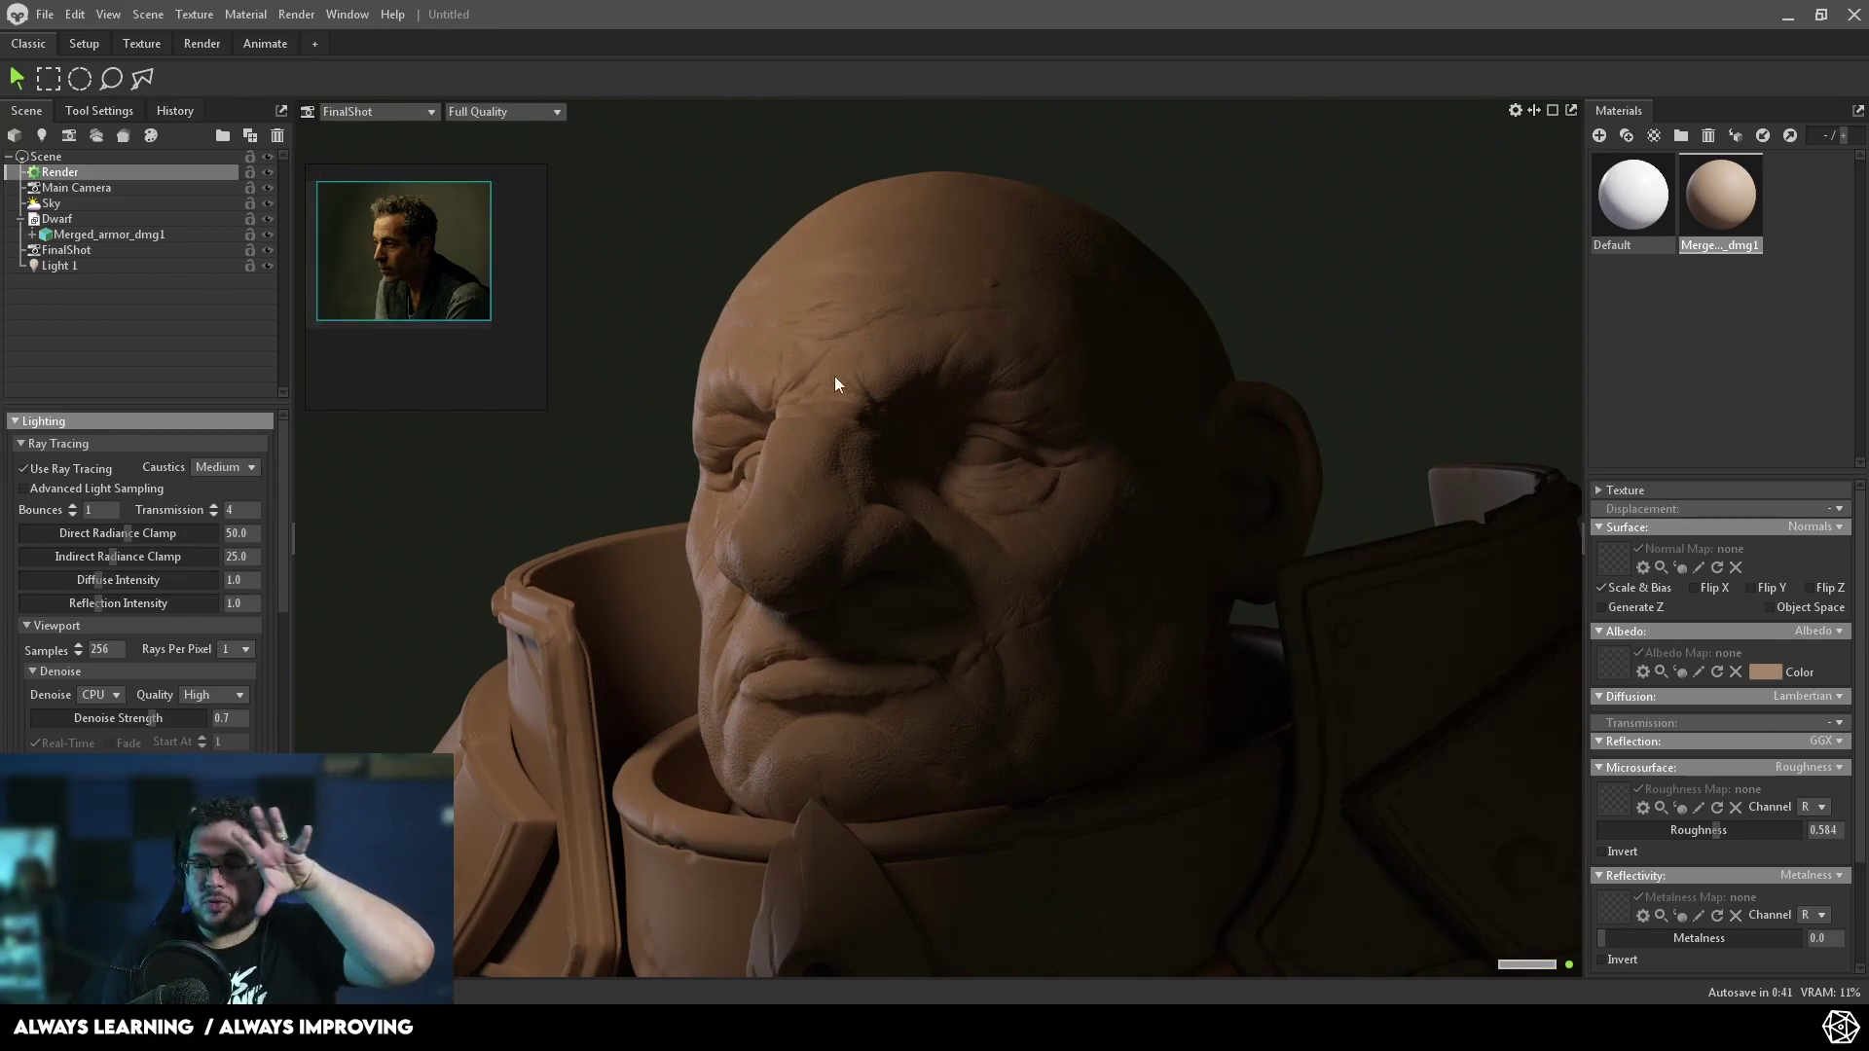
- Switch the viewport to the main camera and reposition the key spotlight relative to the bust
{"action": "left_click", "coordinate": [498, 133]}
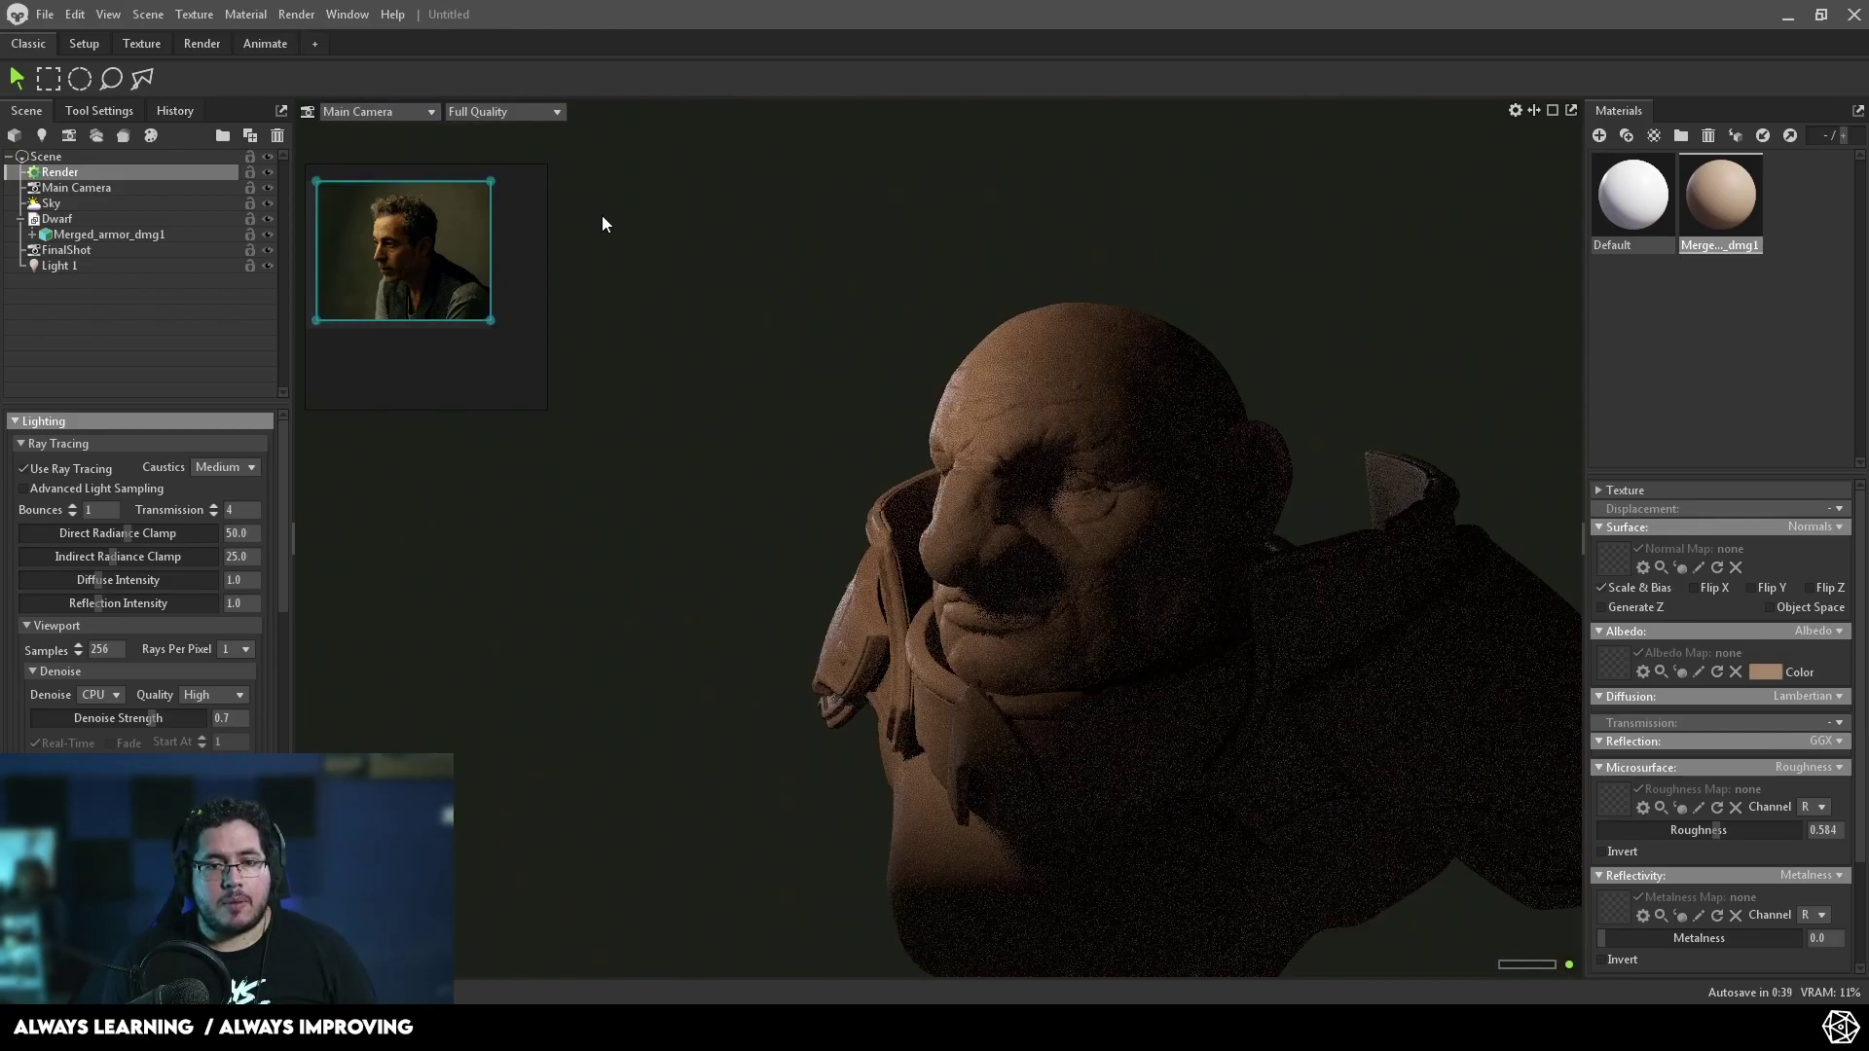
{"action": "left_click", "coordinate": [854, 294]}
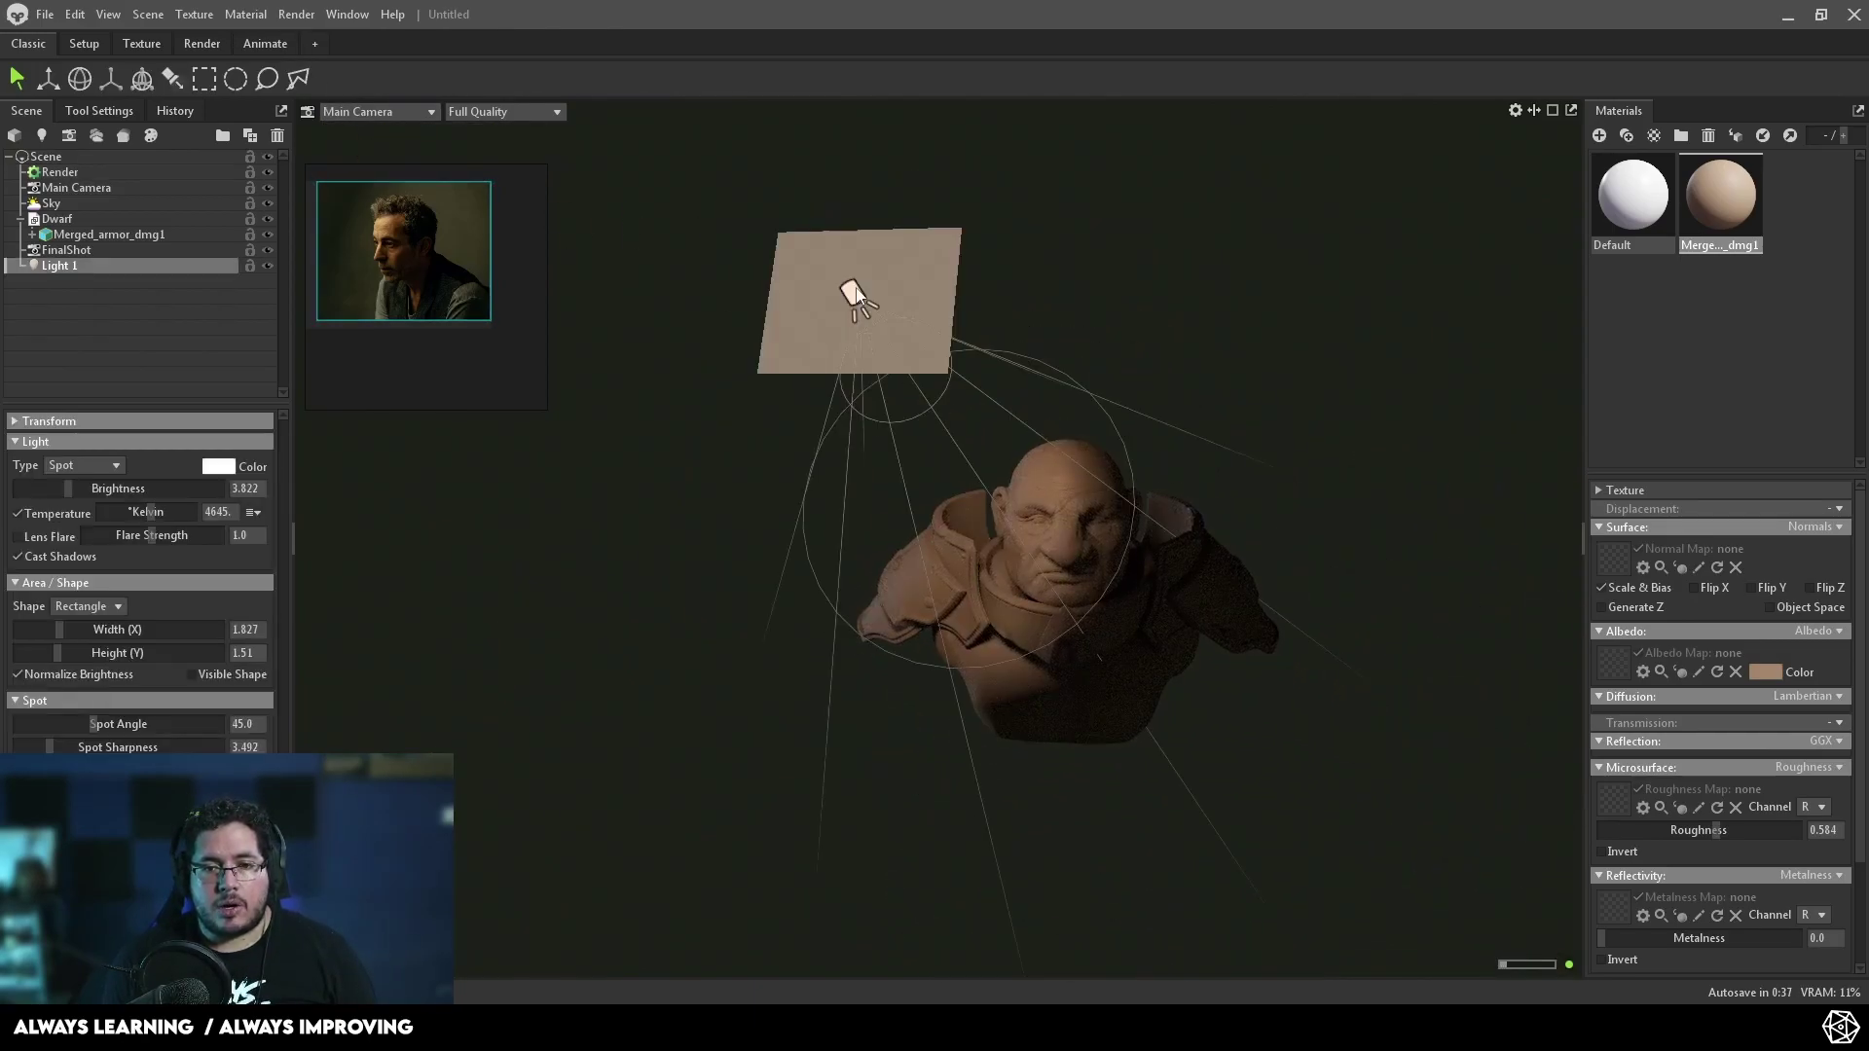
{"action": "key", "text": "w"}
{"action": "left_click_drag", "start_coordinate": [999, 298], "coordinate": [1143, 358]}
{"action": "scroll", "coordinate": [1394, 558], "scroll_direction": "up", "scroll_amount": 5}
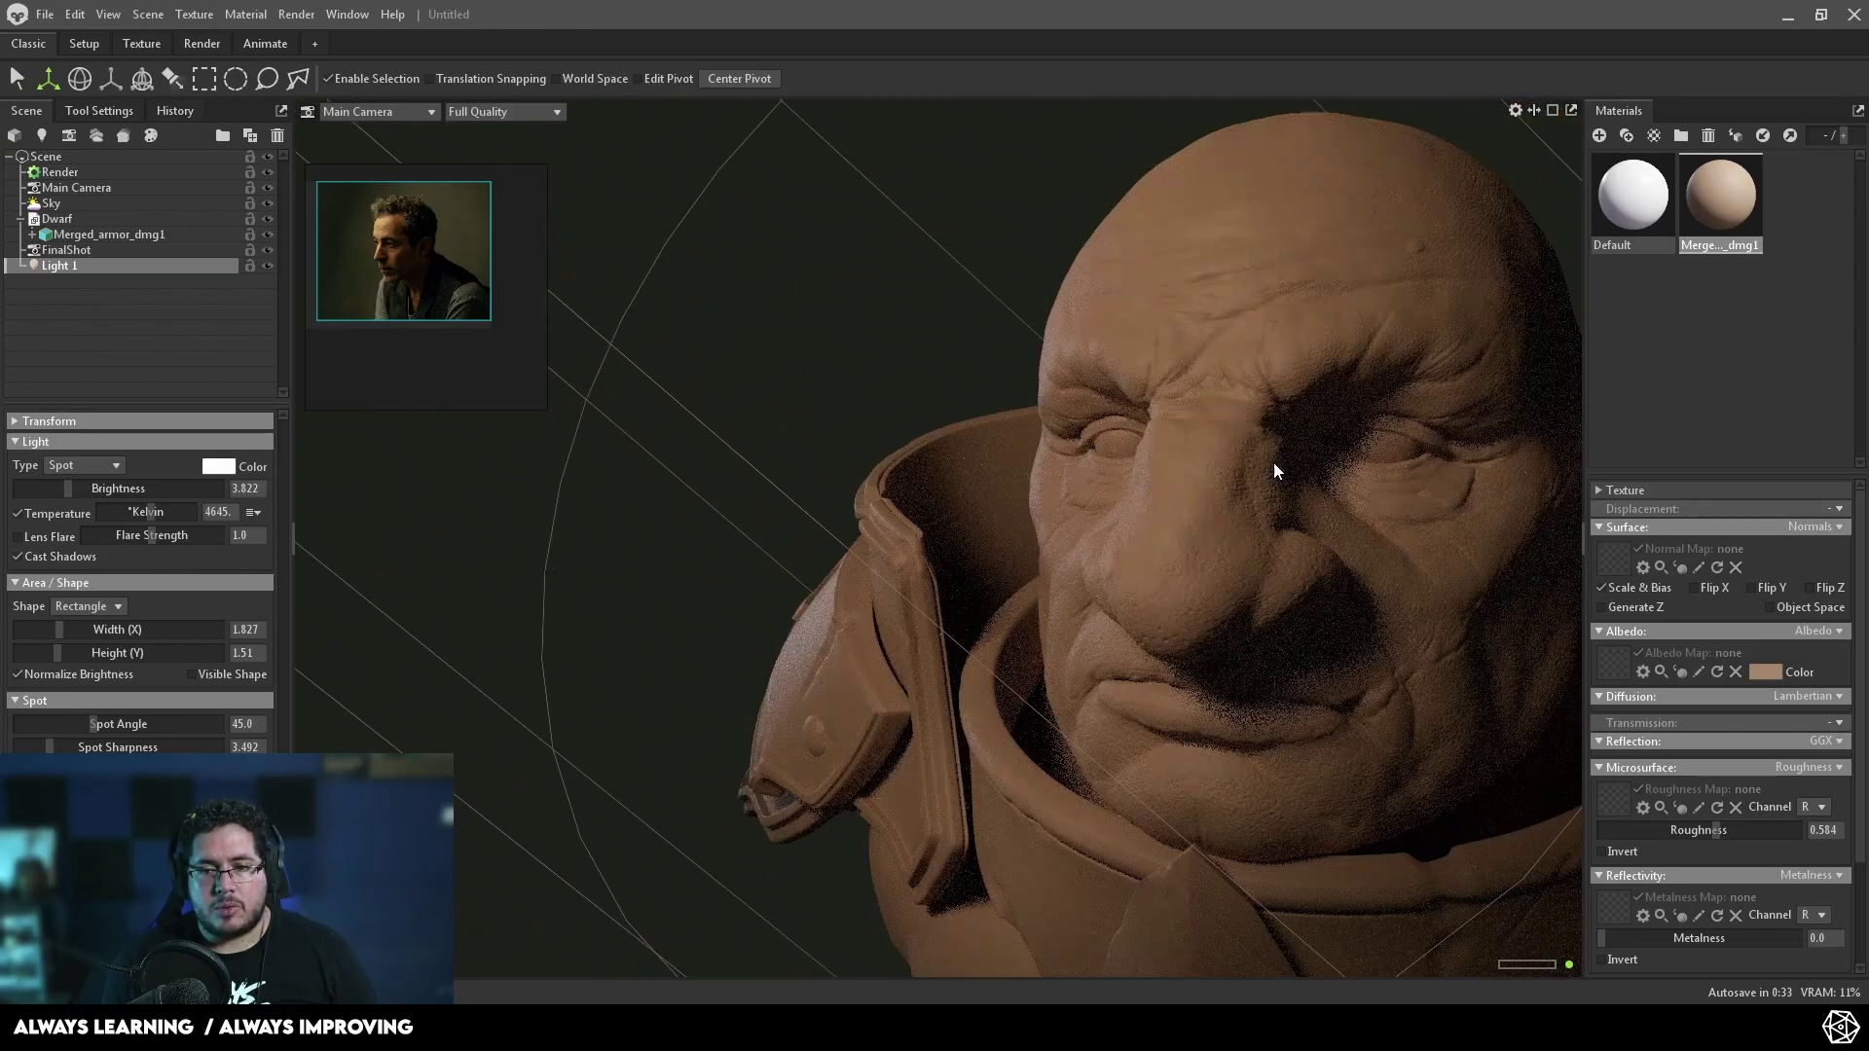
{"action": "left_click_drag", "start_coordinate": [1118, 431], "coordinate": [1269, 392]}
{"action": "left_click_drag", "start_coordinate": [1279, 508], "coordinate": [872, 373]}
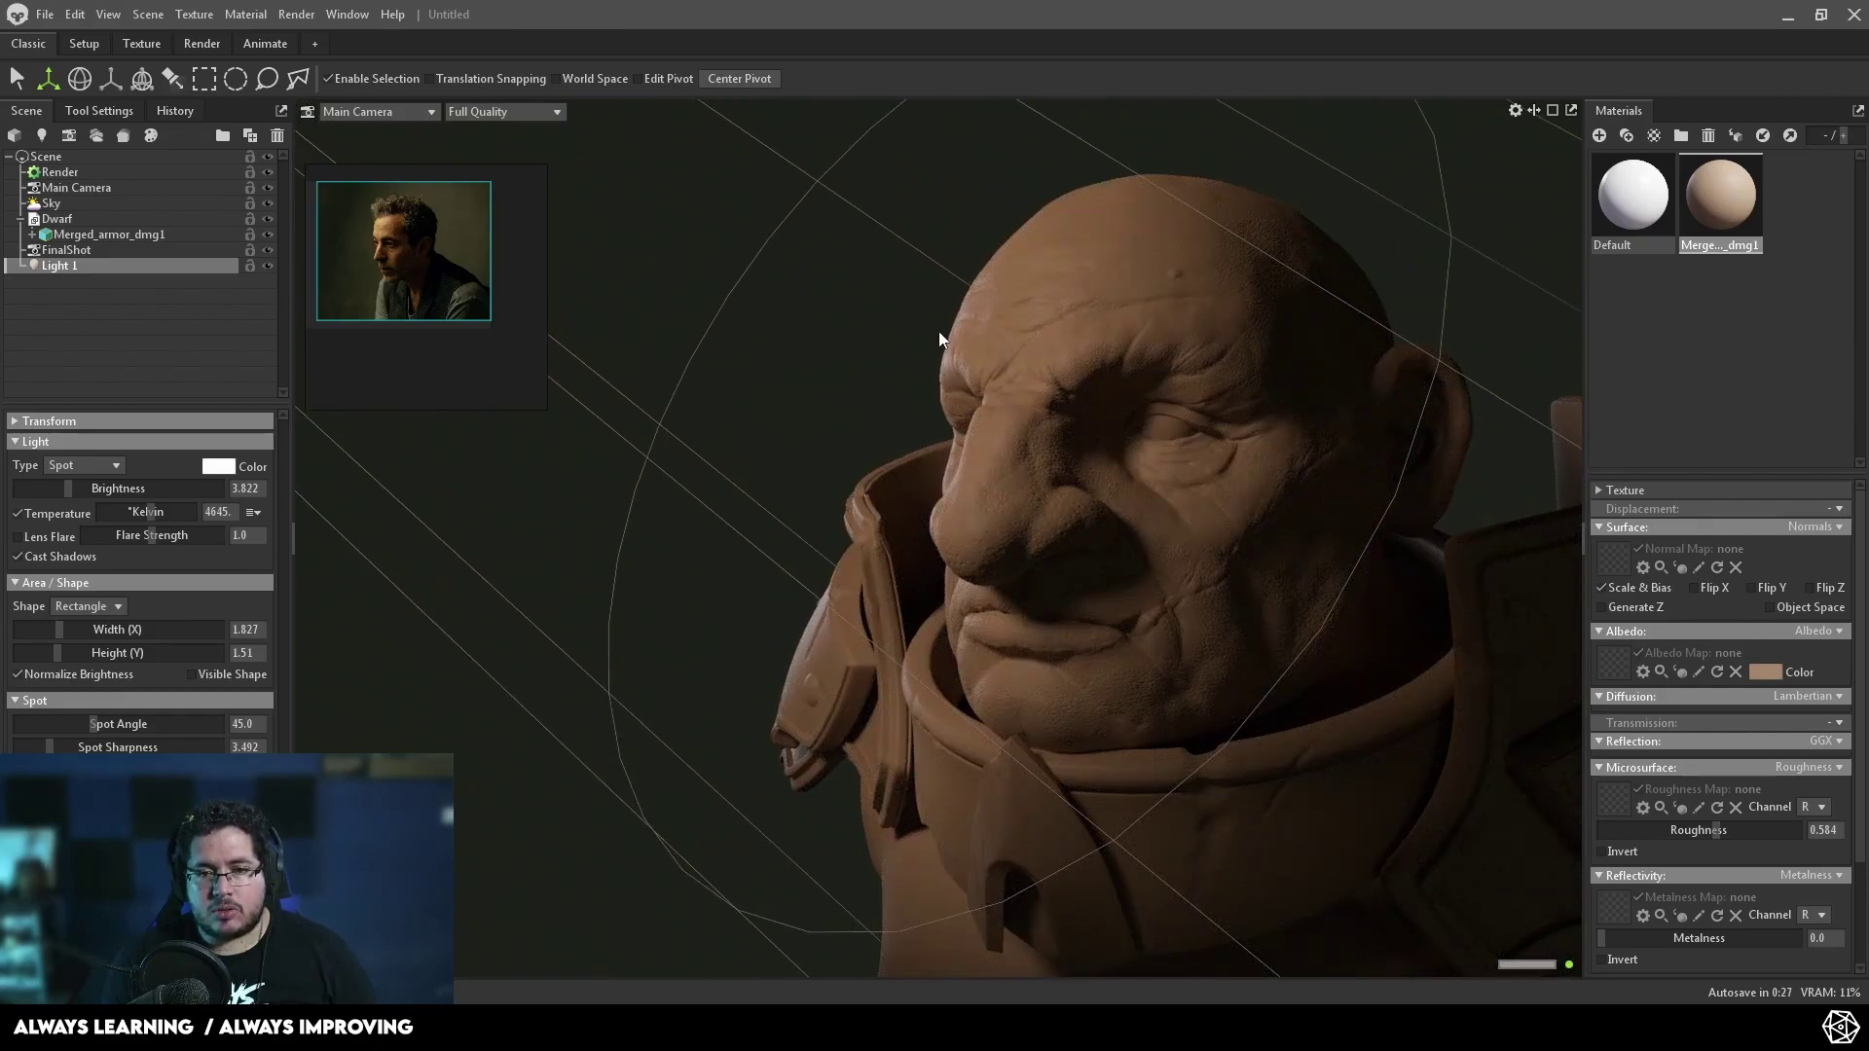
- Rotate the sky to -210.5 so its light rims the back of the head and the shoulder armor
{"action": "left_click", "coordinate": [77, 204]}
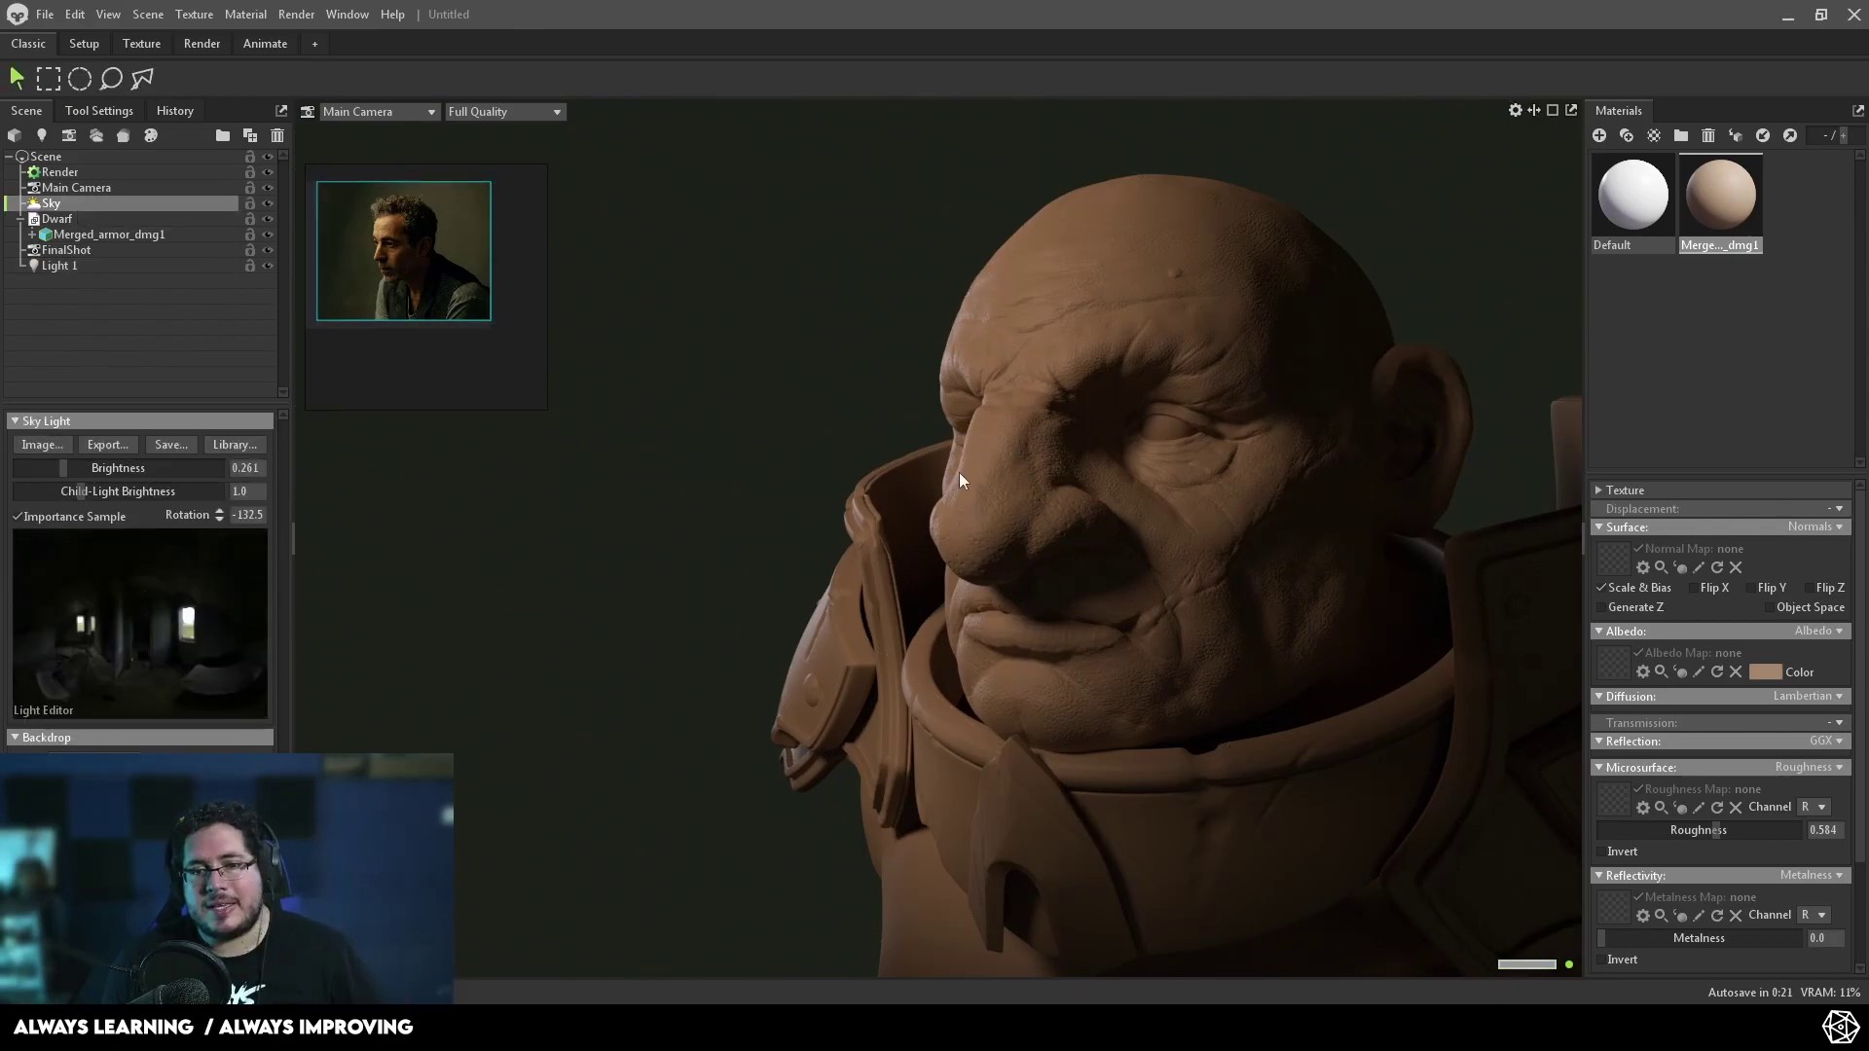
{"action": "left_click_drag", "start_coordinate": [940, 388], "coordinate": [980, 392], "text": "shift"}
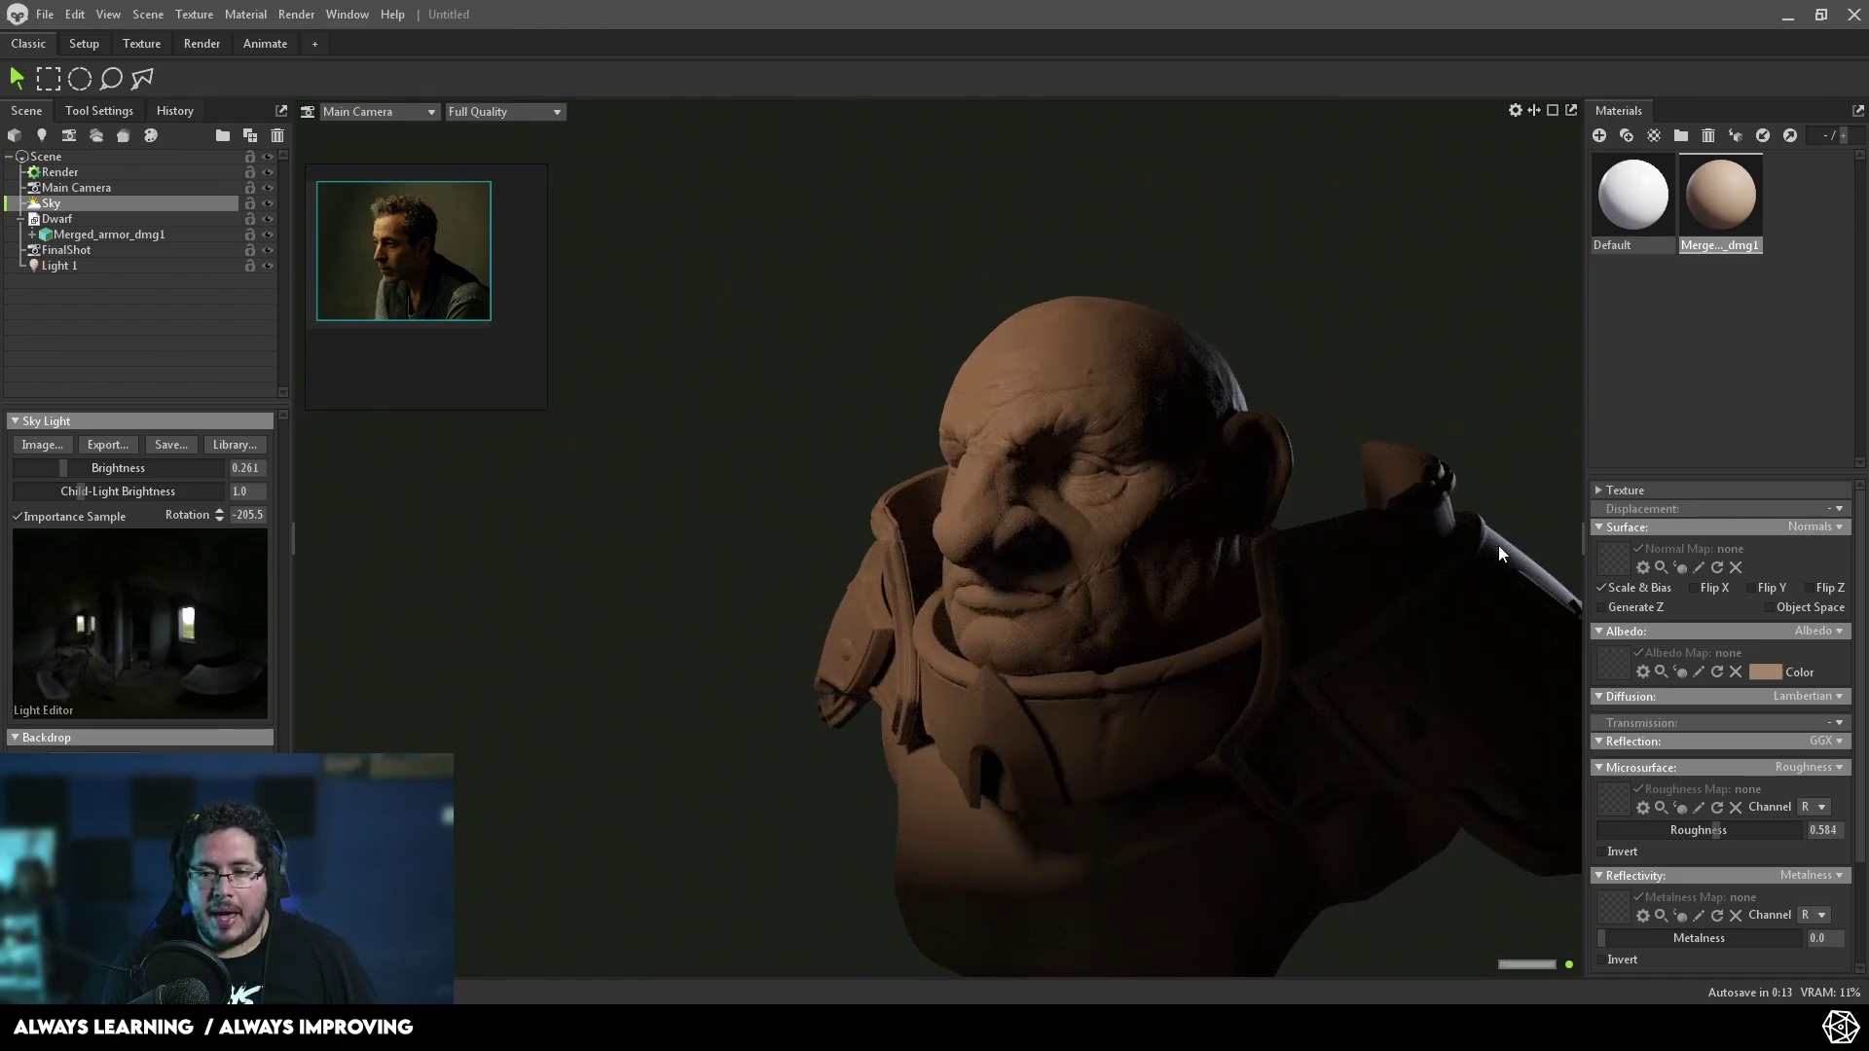
{"action": "left_click_drag", "start_coordinate": [1423, 435], "coordinate": [1413, 435], "text": "shift"}
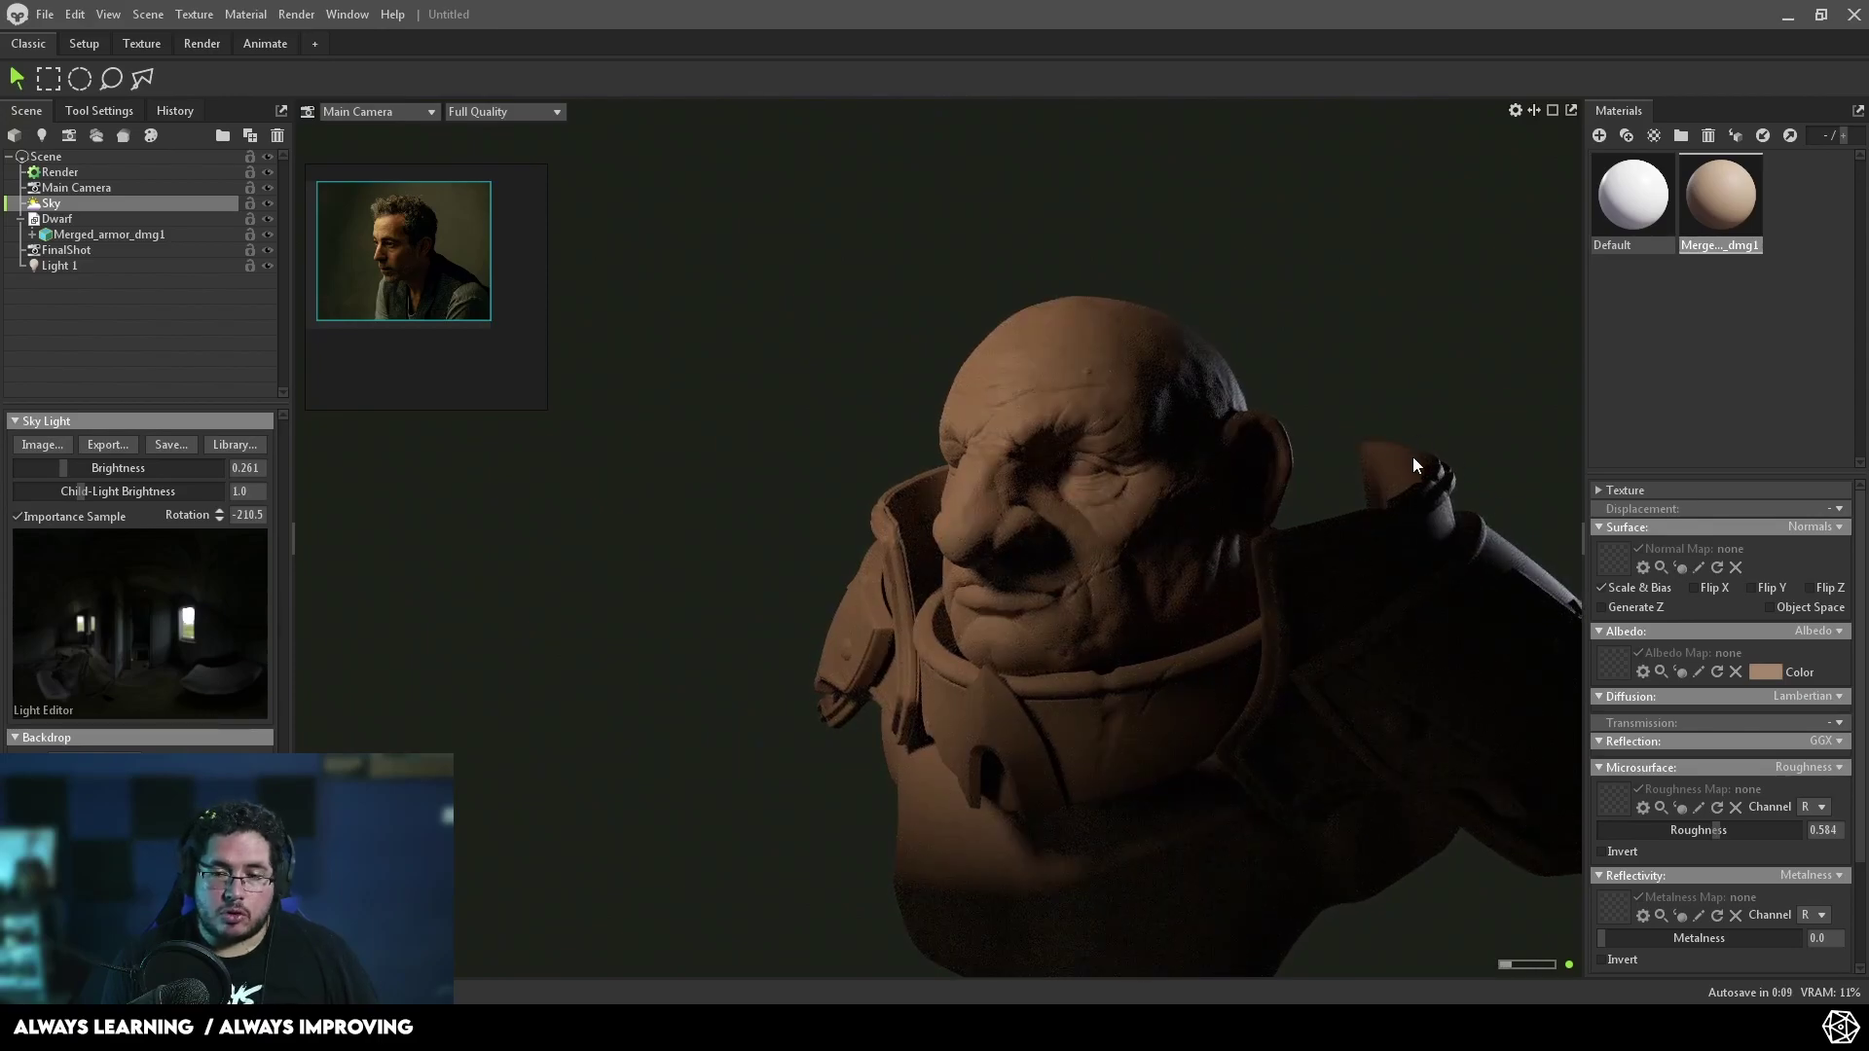
- Check the lighting in the reference portrait and add a second spotlight beside the bust with a brightness of 4.043
{"action": "left_click", "coordinate": [406, 243]}
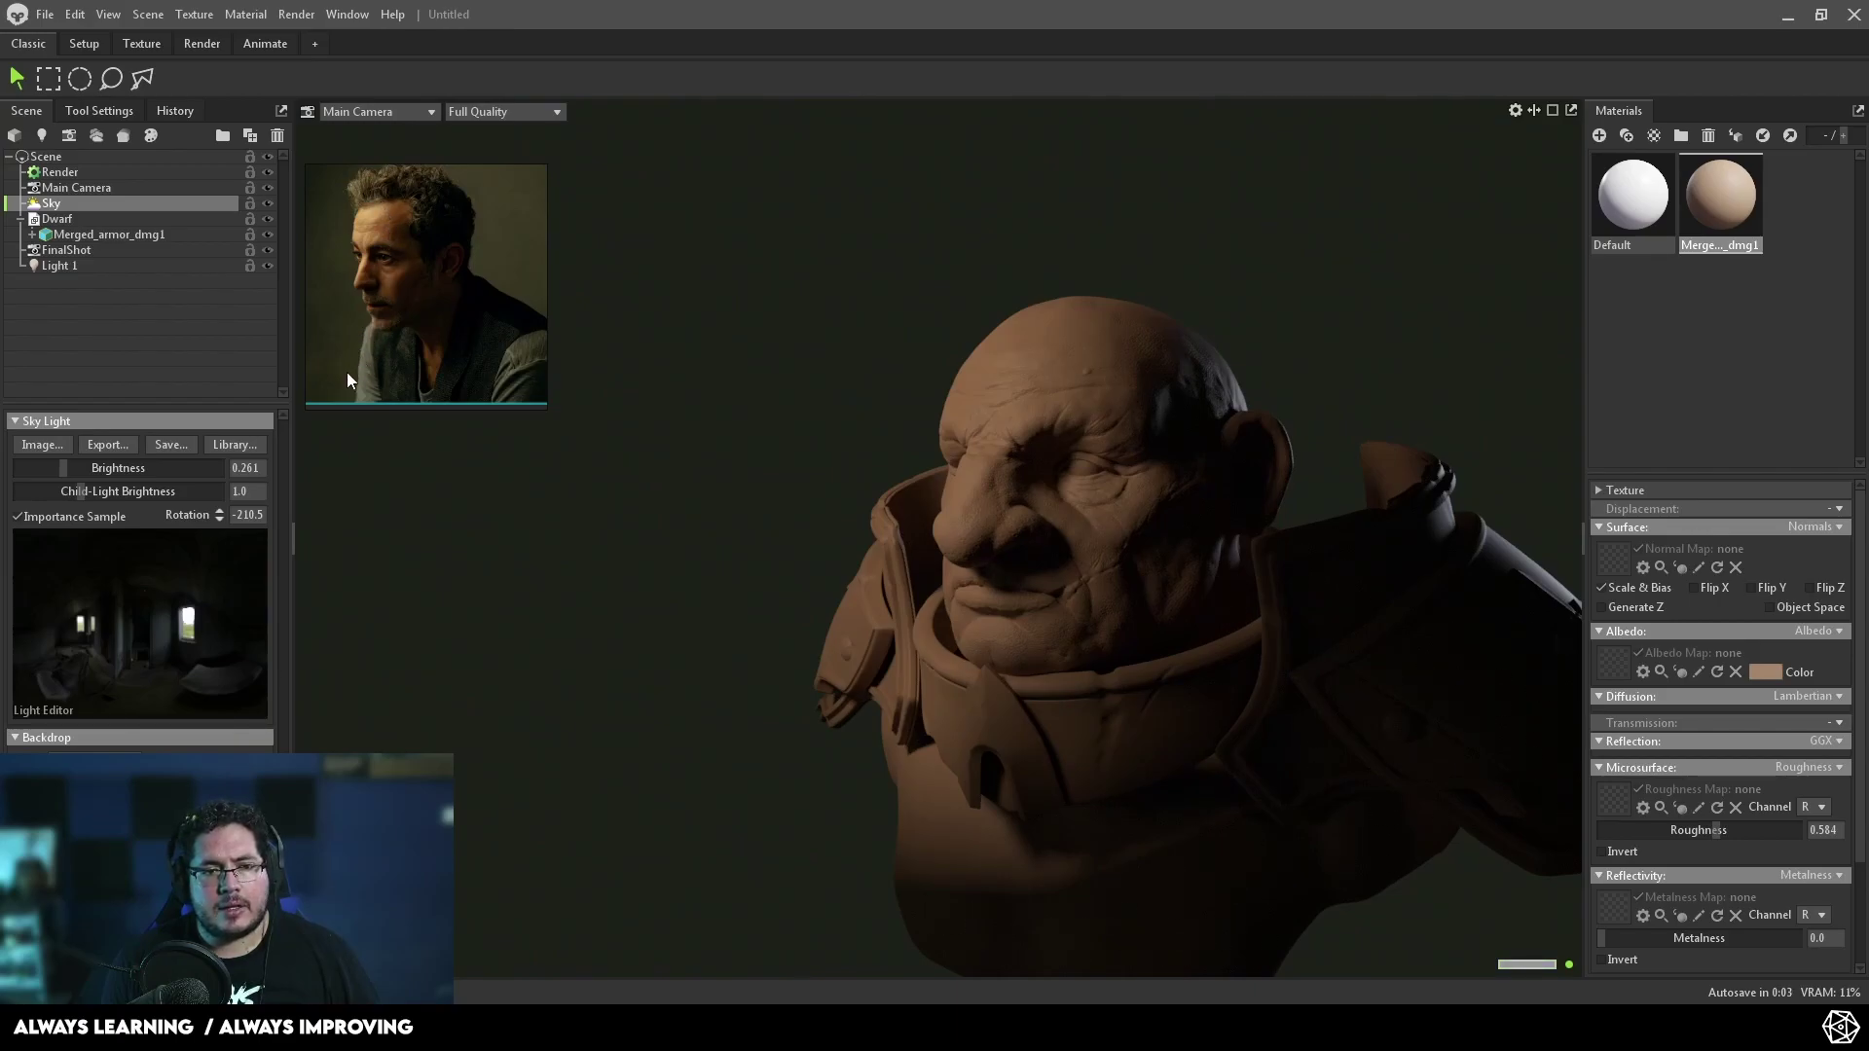
{"action": "scroll", "coordinate": [369, 274], "scroll_direction": "up", "scroll_amount": 3}
{"action": "scroll", "coordinate": [457, 282], "scroll_direction": "down", "scroll_amount": 5}
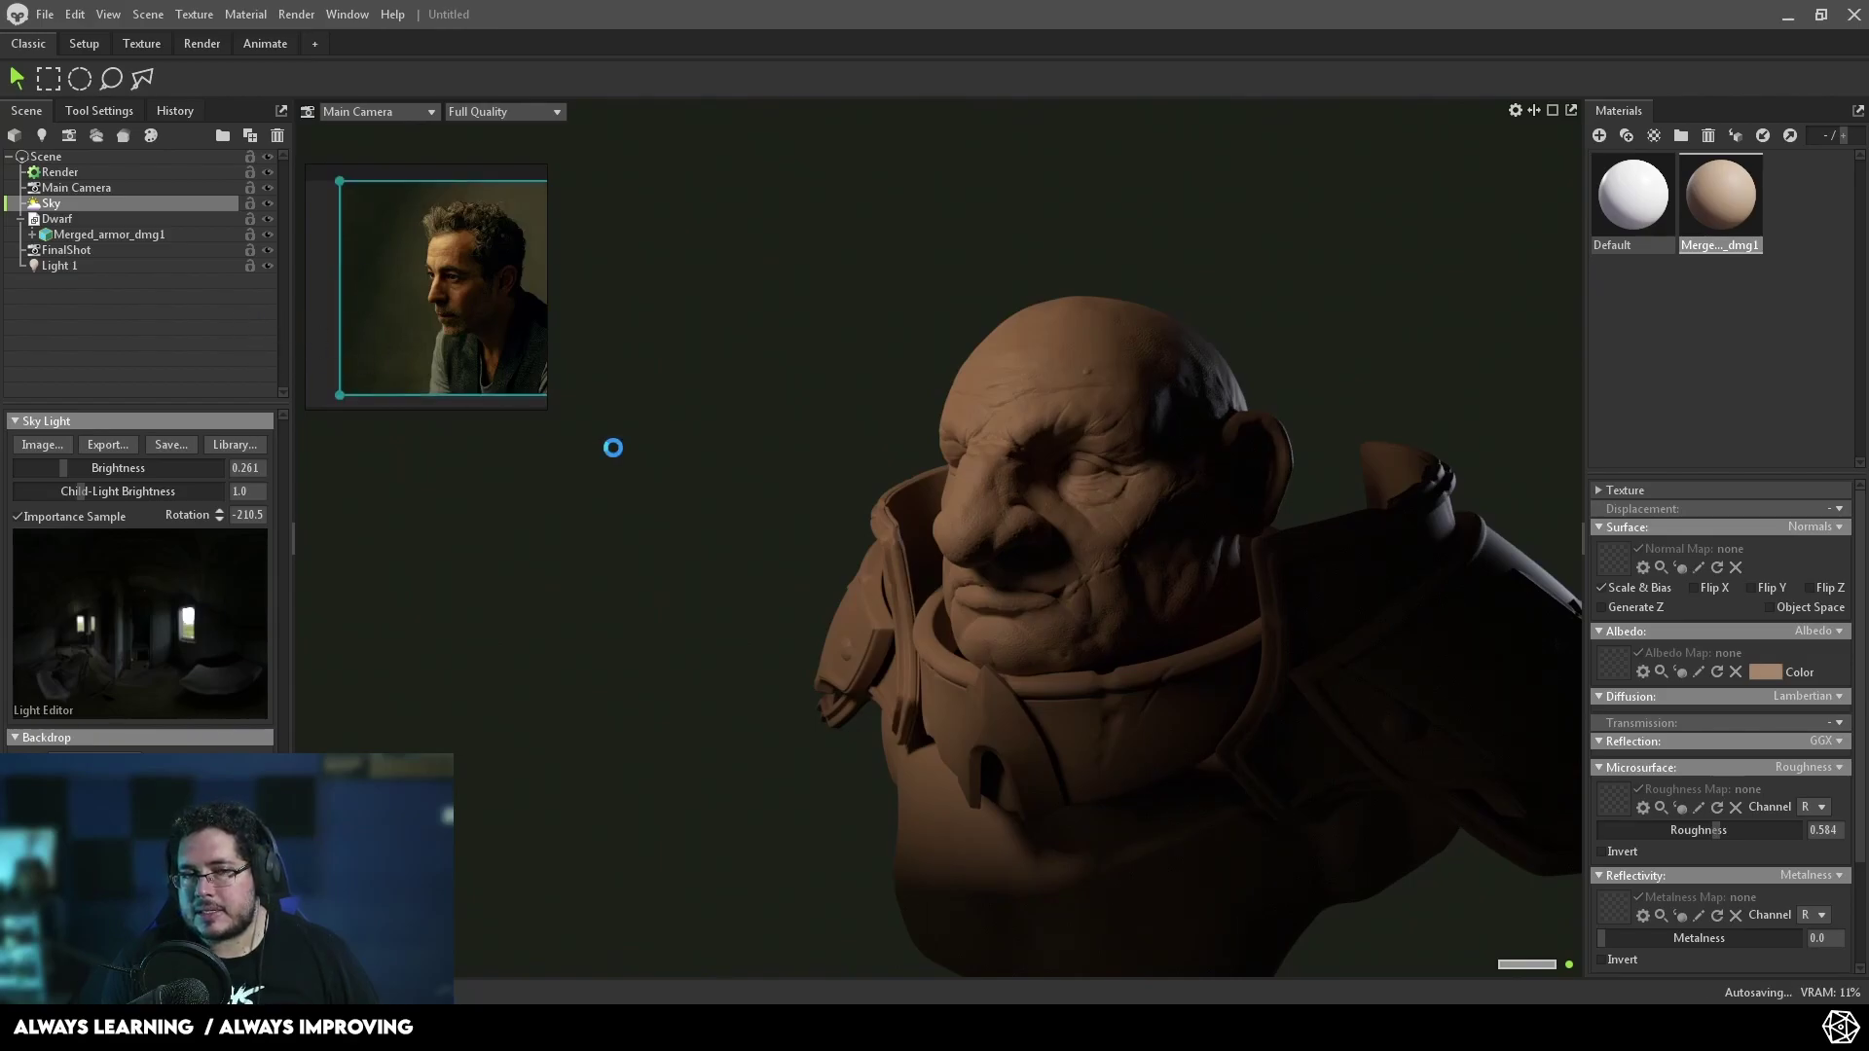
{"action": "left_click", "coordinate": [913, 557]}
{"action": "left_click_drag", "start_coordinate": [913, 557], "coordinate": [1164, 580]}
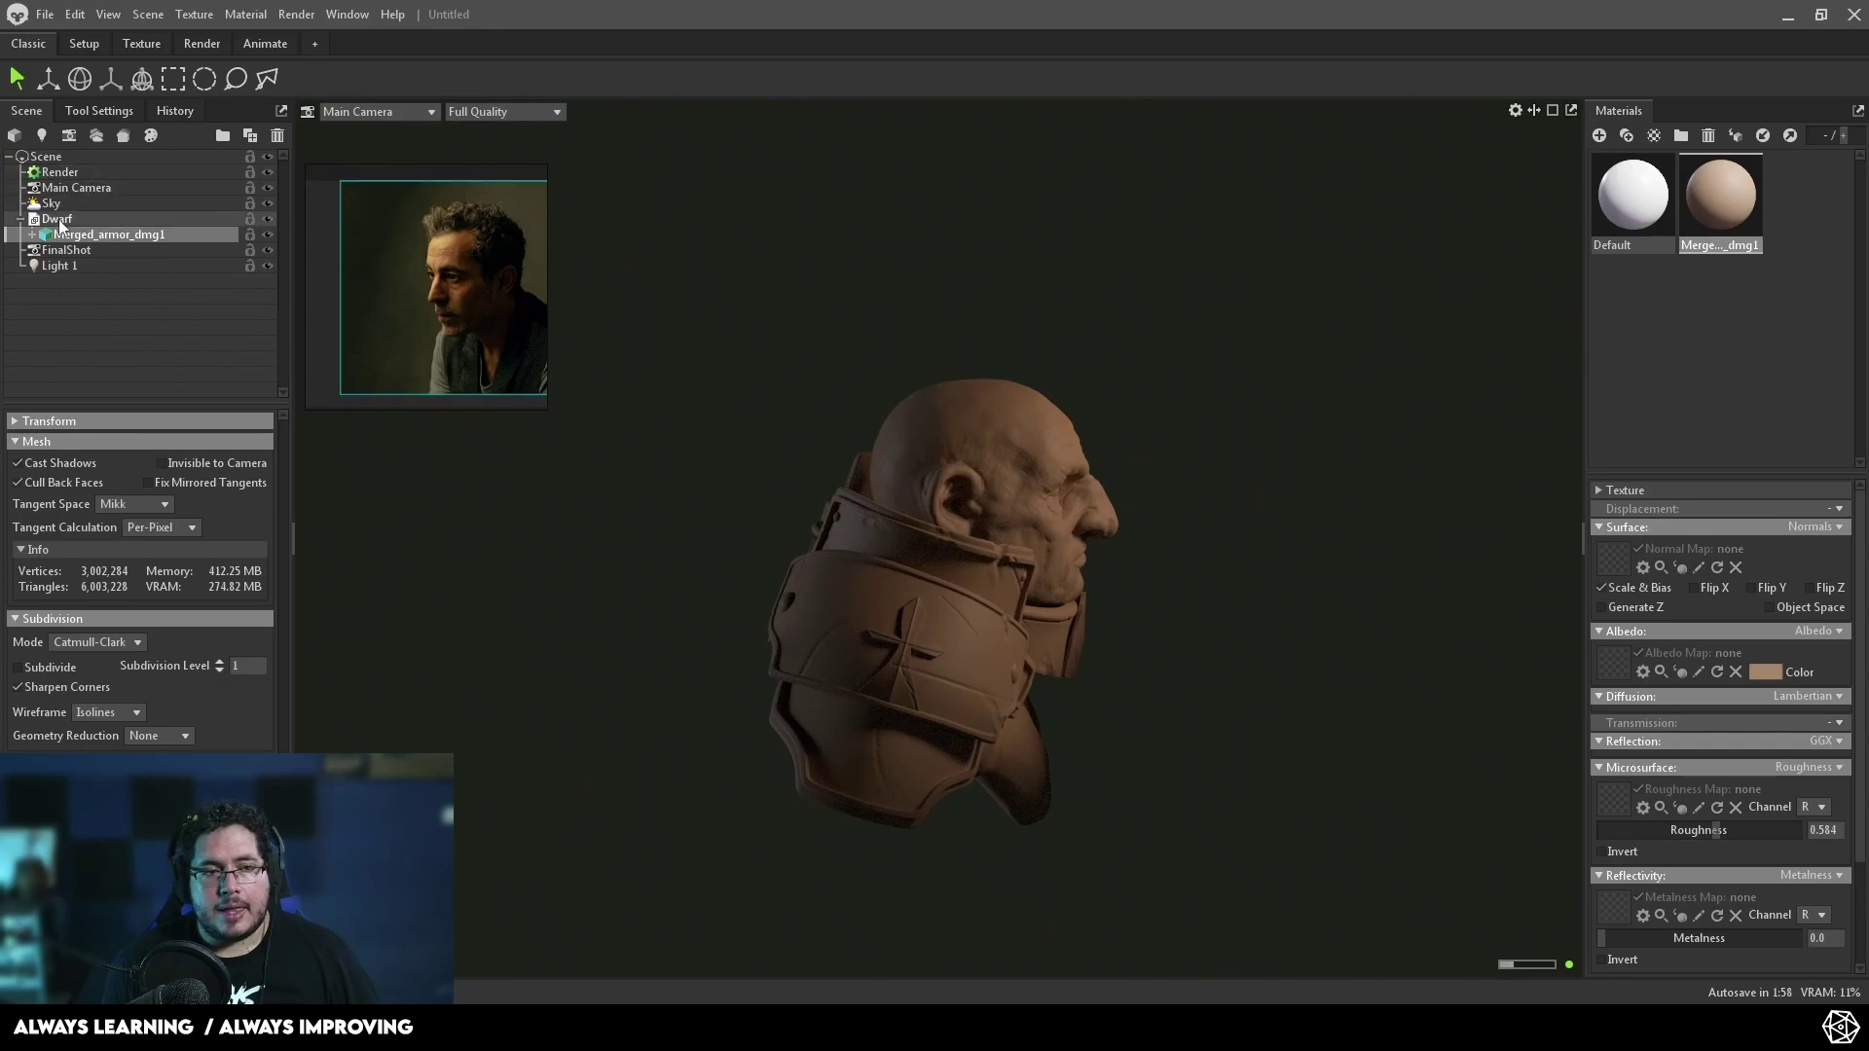
{"action": "left_click_drag", "start_coordinate": [925, 526], "coordinate": [1042, 541]}
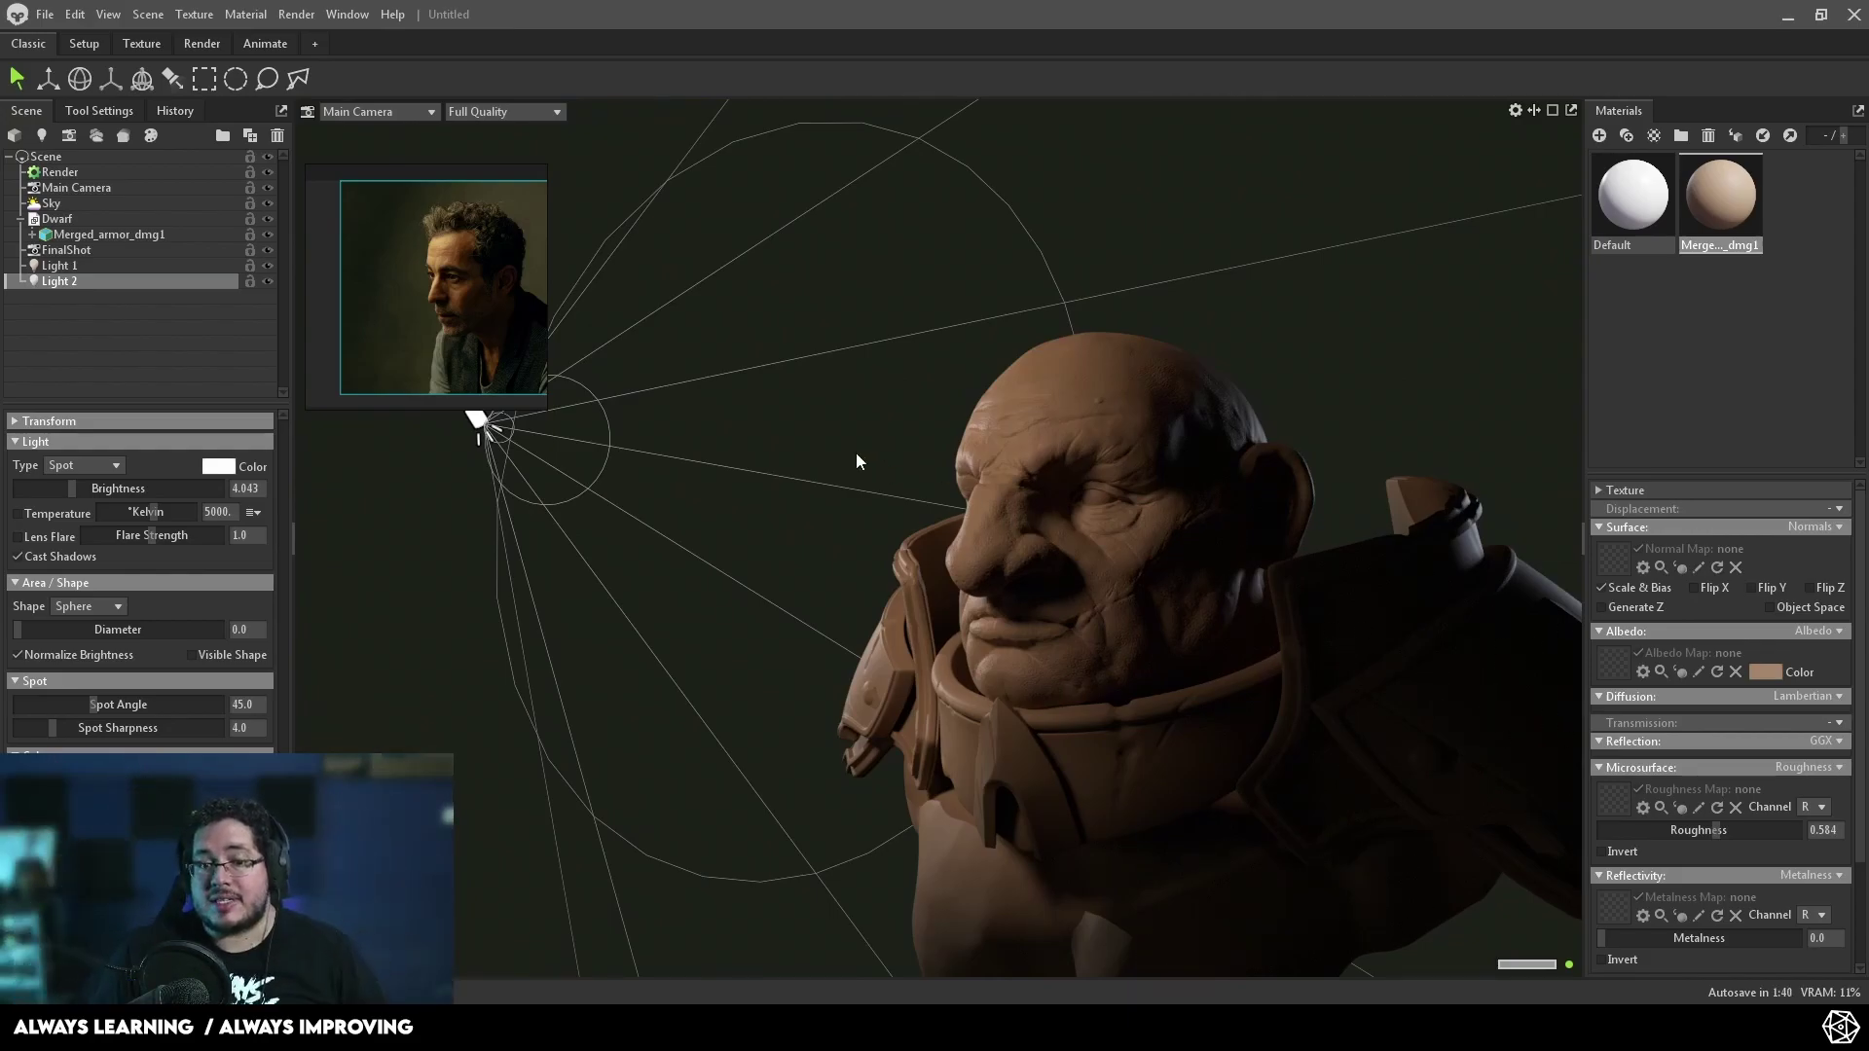
- Enable color temperature on the second spotlight at 3277 Kelvin and narrow its spot angle to 27.12
{"action": "left_click", "coordinate": [49, 519]}
{"action": "left_click_drag", "start_coordinate": [132, 517], "coordinate": [136, 512]}
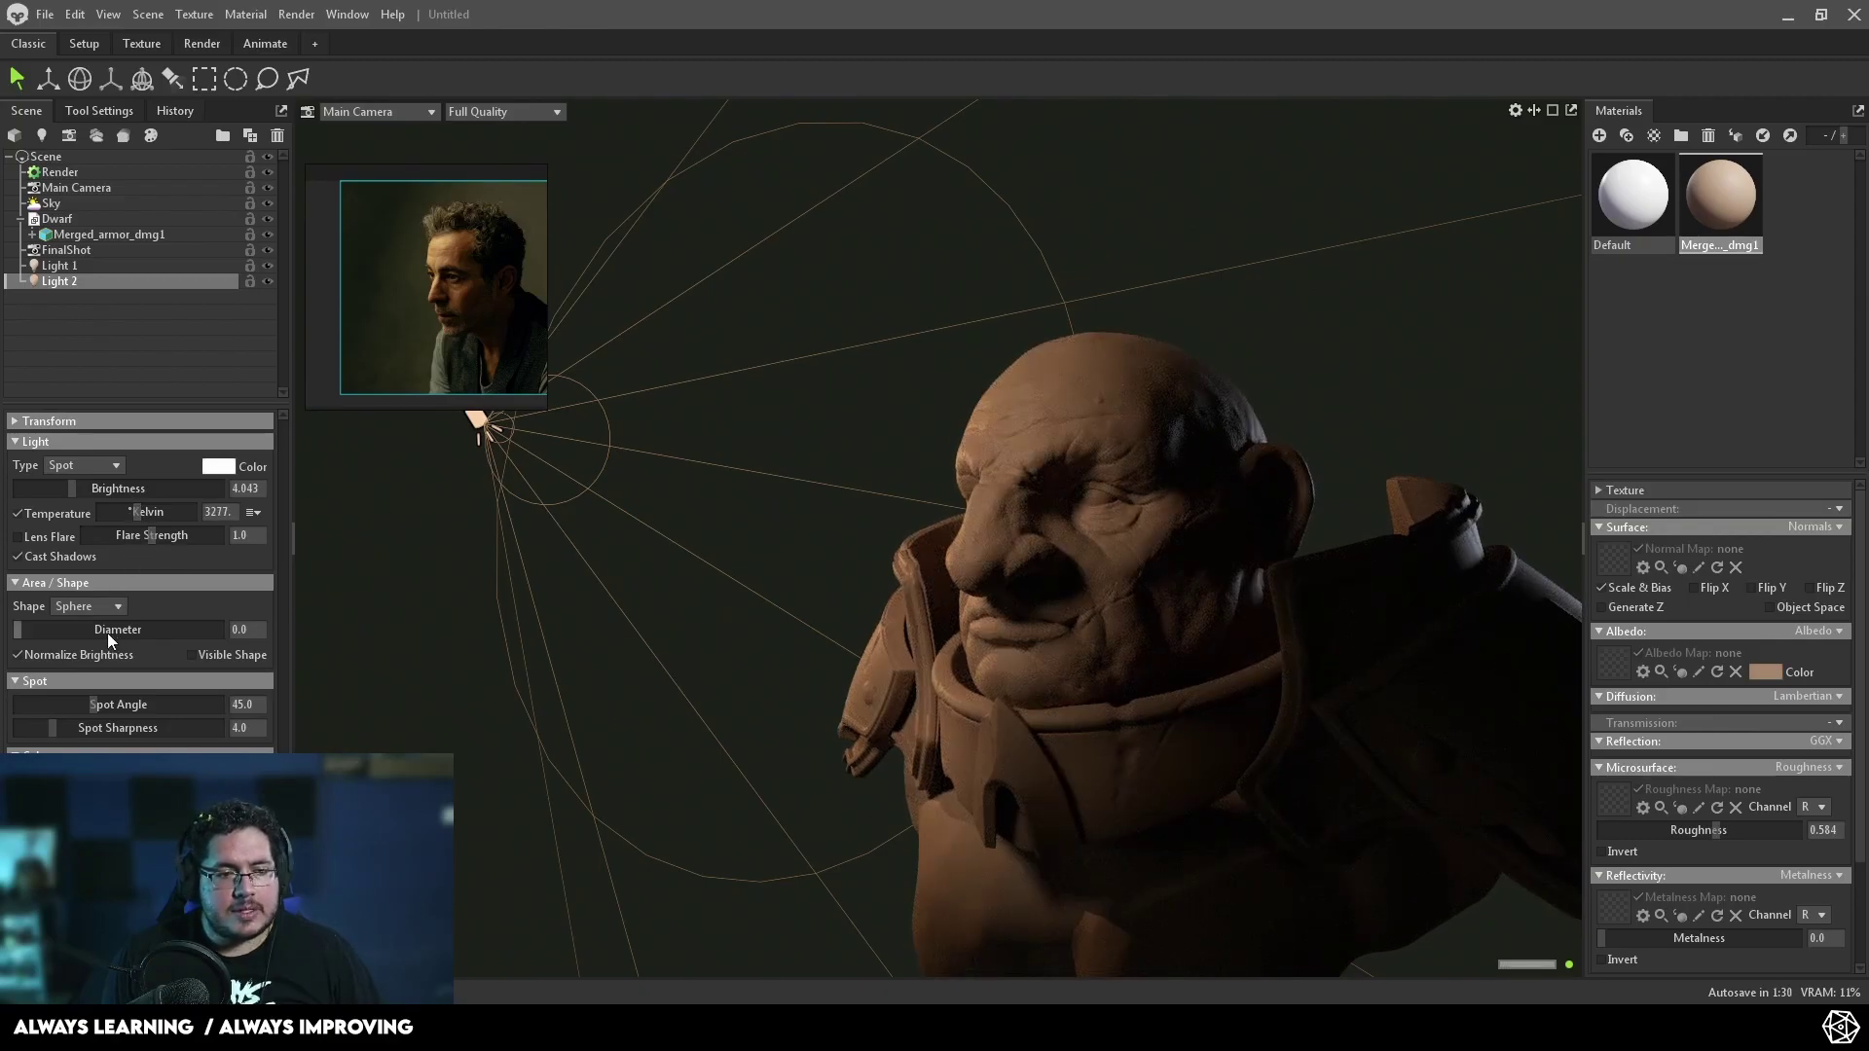
{"action": "left_click_drag", "start_coordinate": [111, 706], "coordinate": [66, 682]}
- Move and rotate the second spotlight to aim it at the bust, and set its diameter to 3.049
{"action": "left_click_drag", "start_coordinate": [461, 670], "coordinate": [942, 547]}
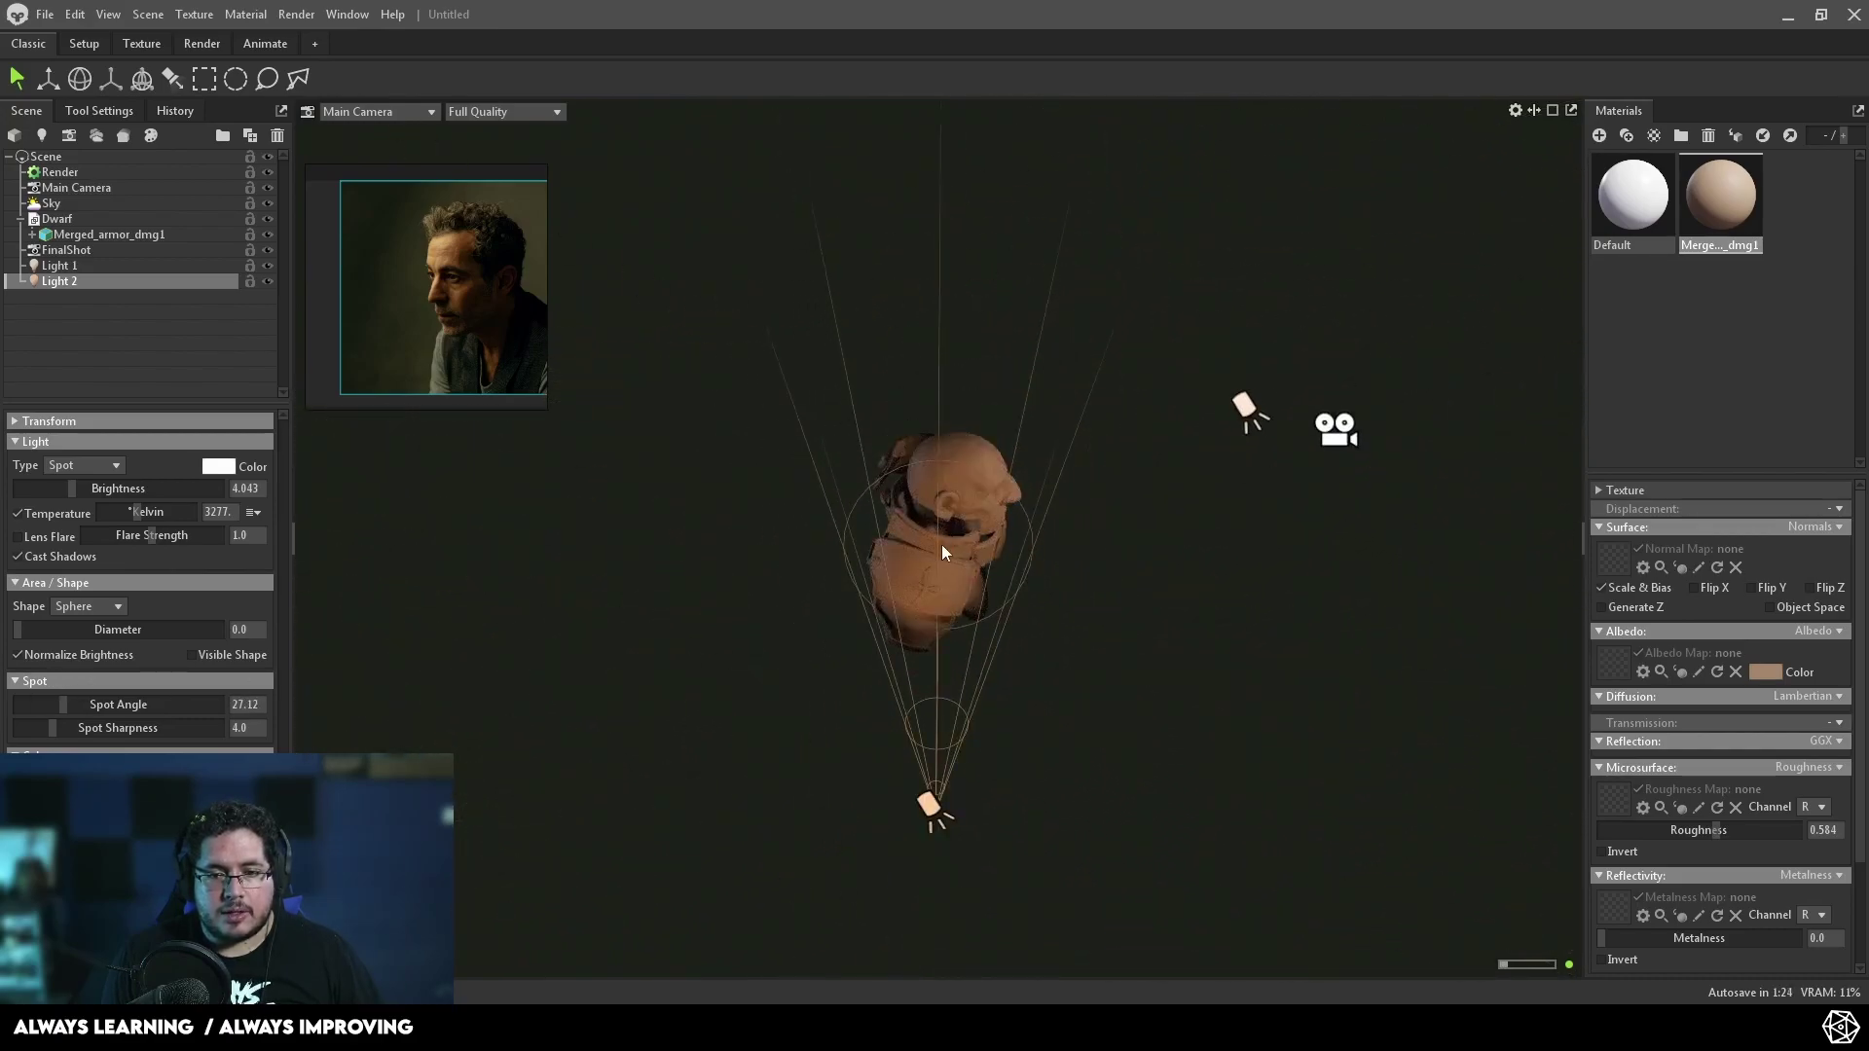
{"action": "key", "text": "w"}
{"action": "left_click_drag", "start_coordinate": [1055, 816], "coordinate": [1148, 651]}
{"action": "key", "text": "e"}
{"action": "scroll", "coordinate": [1181, 646], "scroll_direction": "up", "scroll_amount": 5}
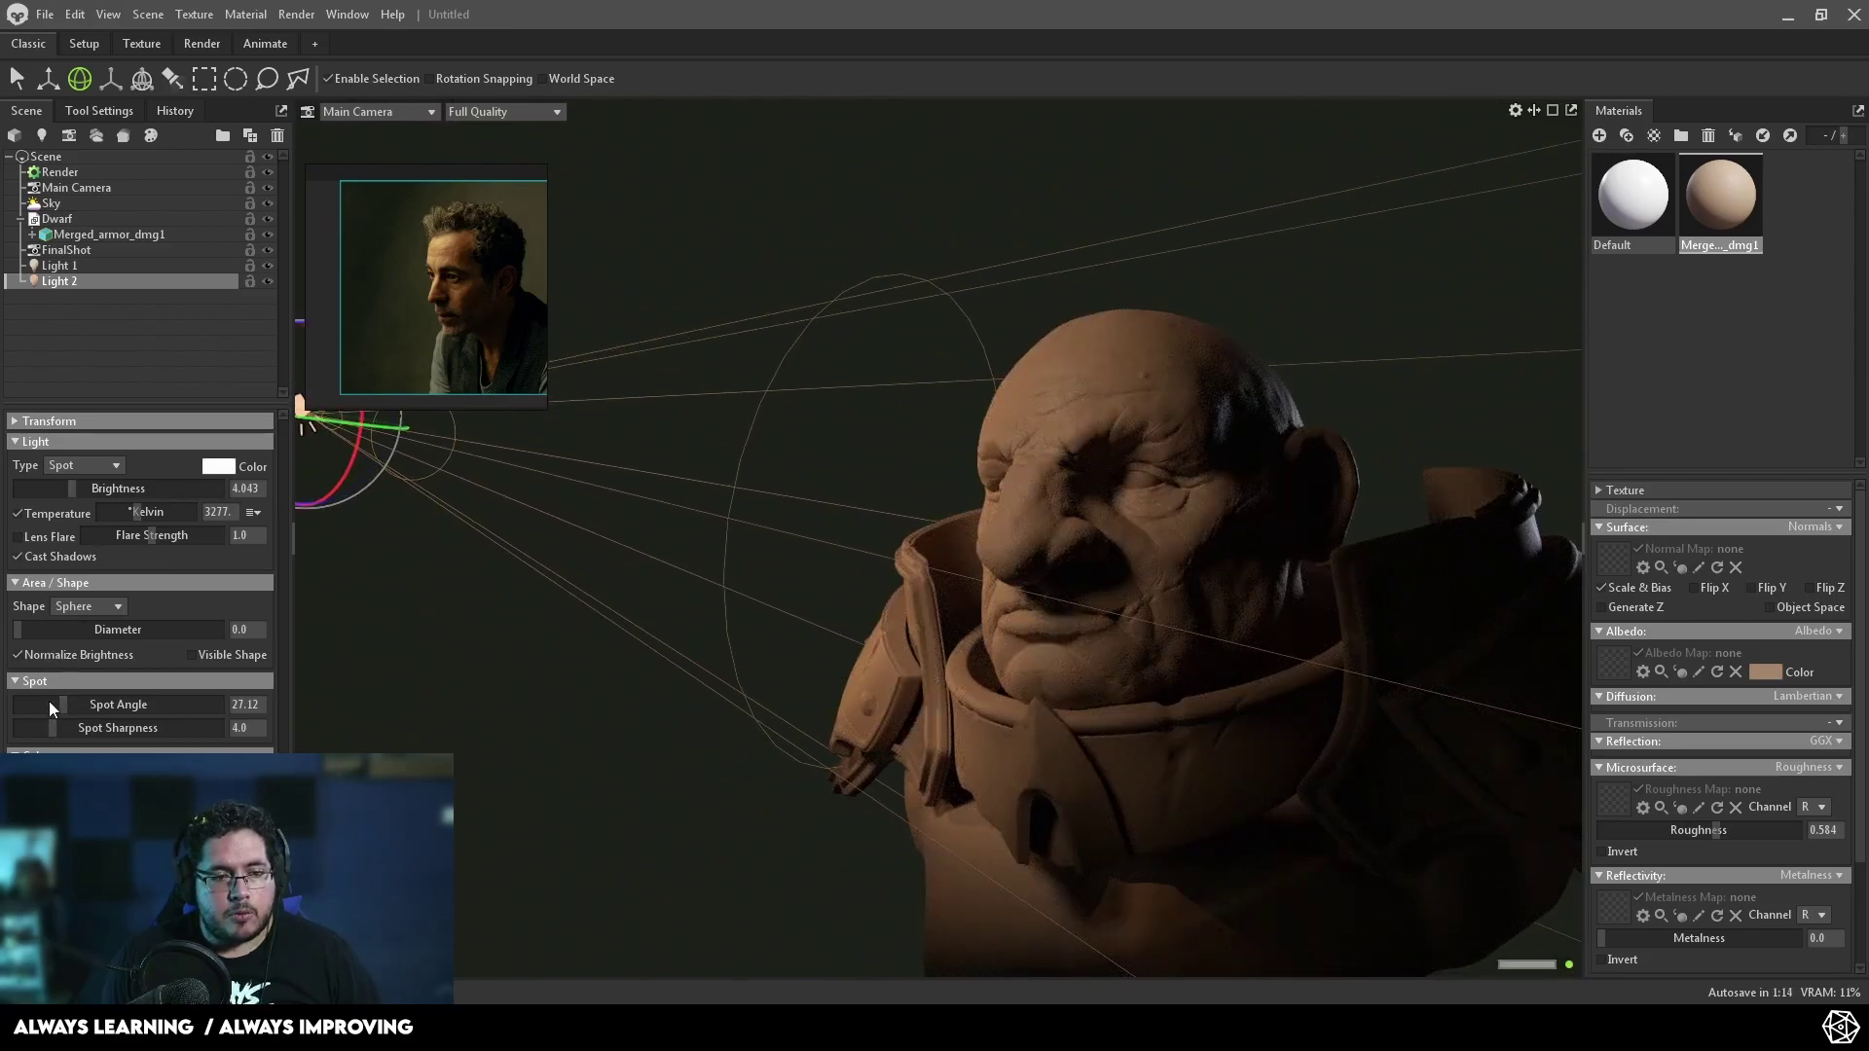
{"action": "mouse_move", "coordinate": [22, 632]}
{"action": "left_mouse_down"}
{"action": "mouse_move", "coordinate": [93, 633]}
{"action": "mouse_move", "coordinate": [54, 634]}
{"action": "left_mouse_up"}
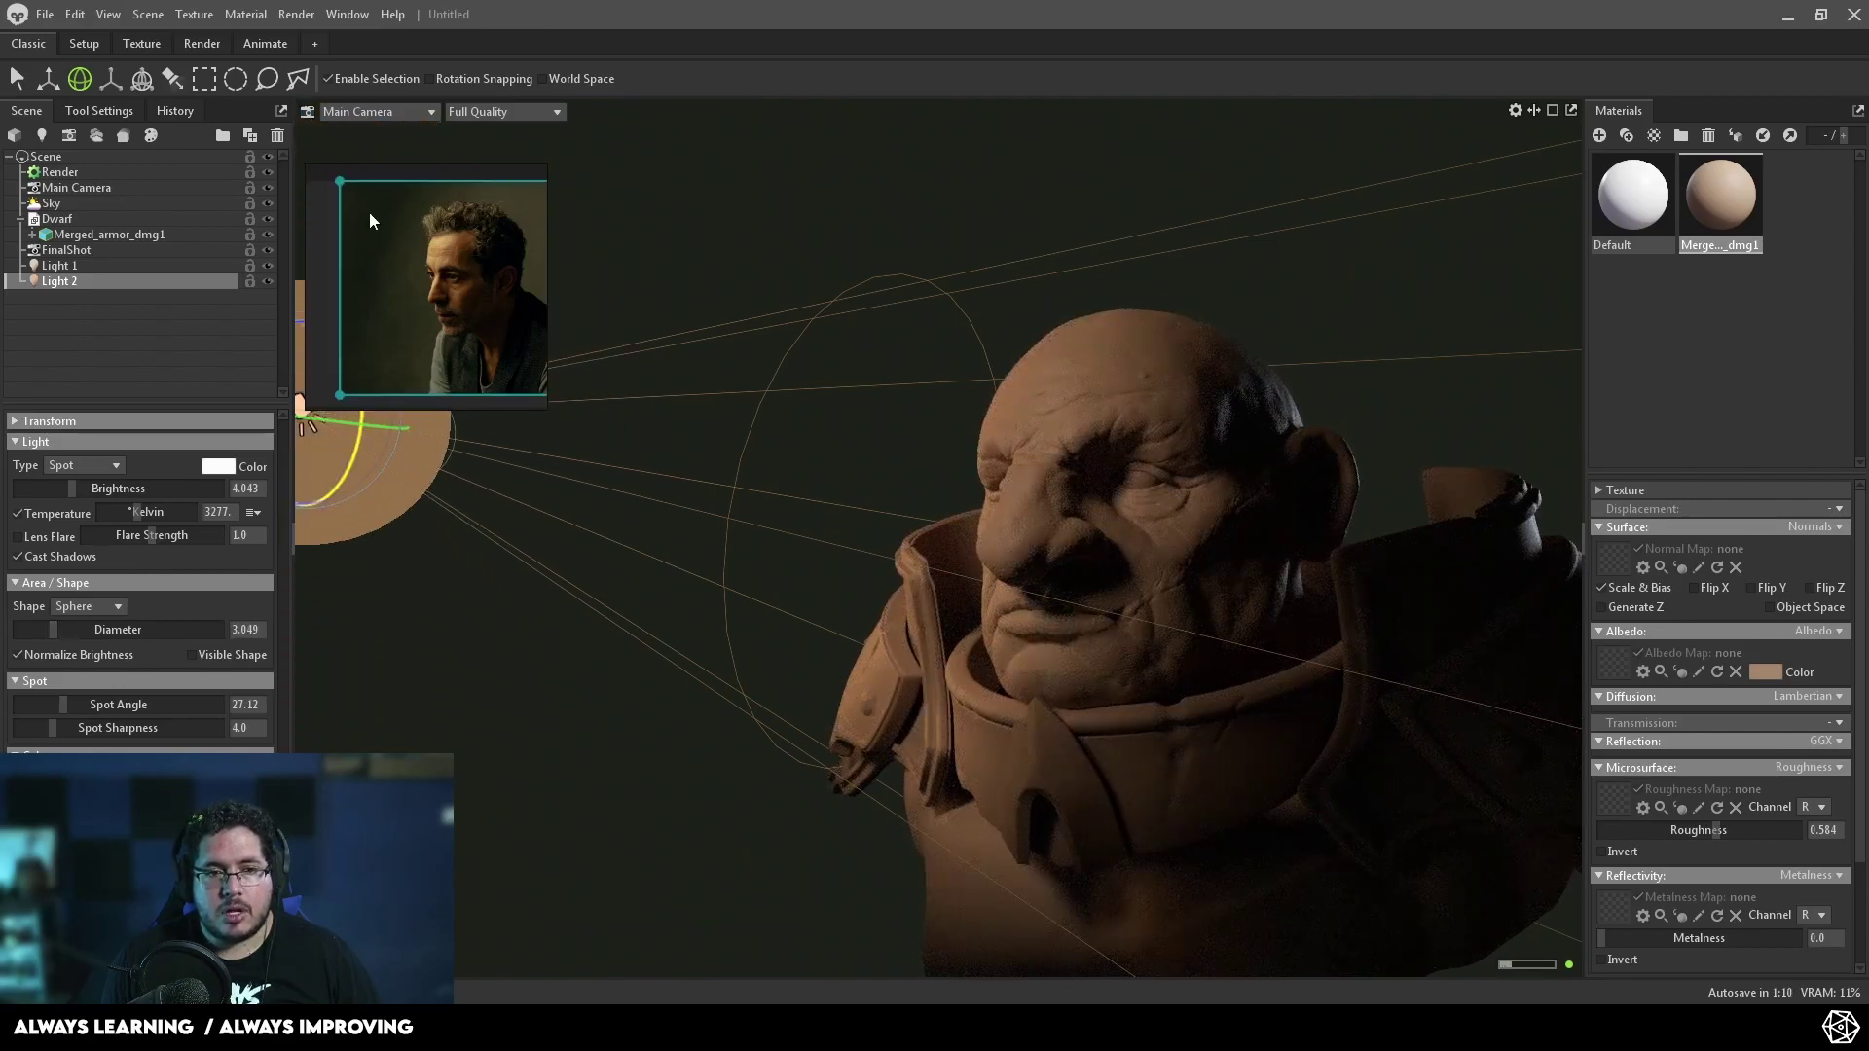
- Switch the viewport to the FinalShot camera and toggle the second spotlight's visibility to compare its effect on the bust
{"action": "left_click", "coordinate": [370, 112]}
{"action": "mouse_move", "coordinate": [396, 136]}
{"action": "left_click", "coordinate": [489, 148]}
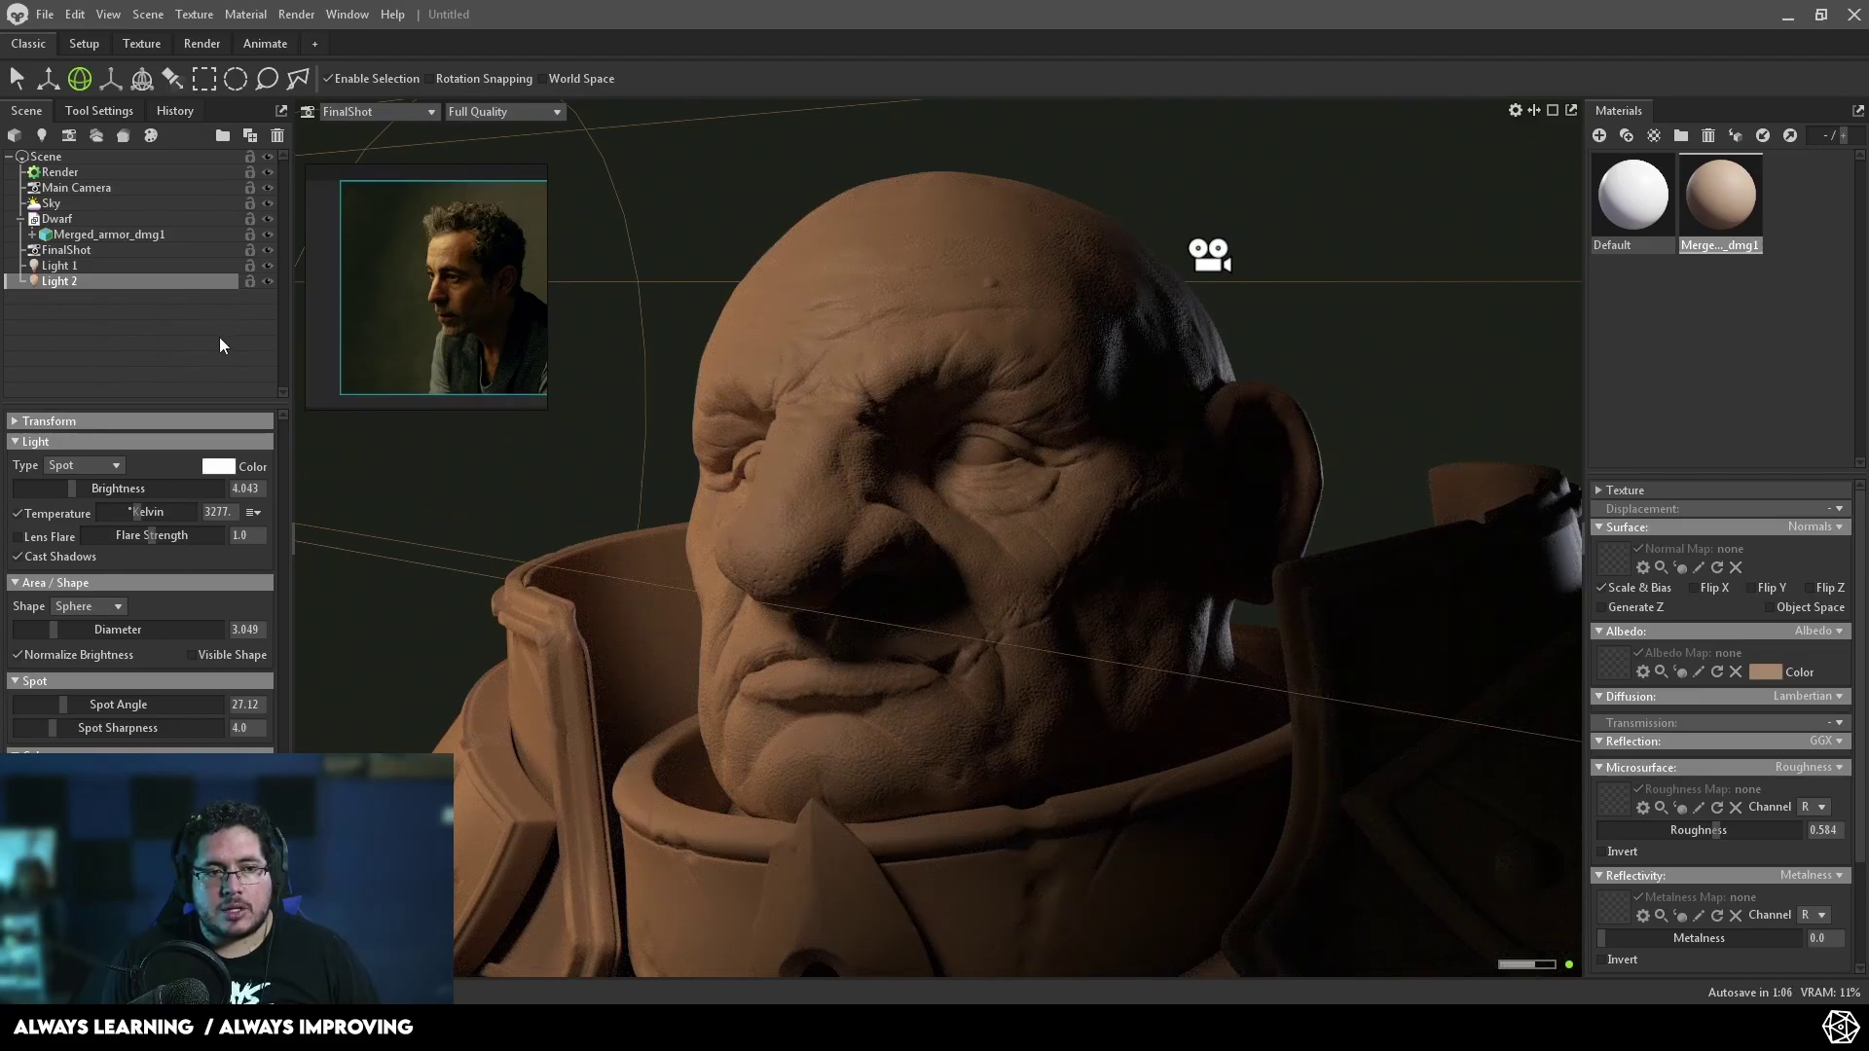
{"action": "left_click", "coordinate": [266, 283]}
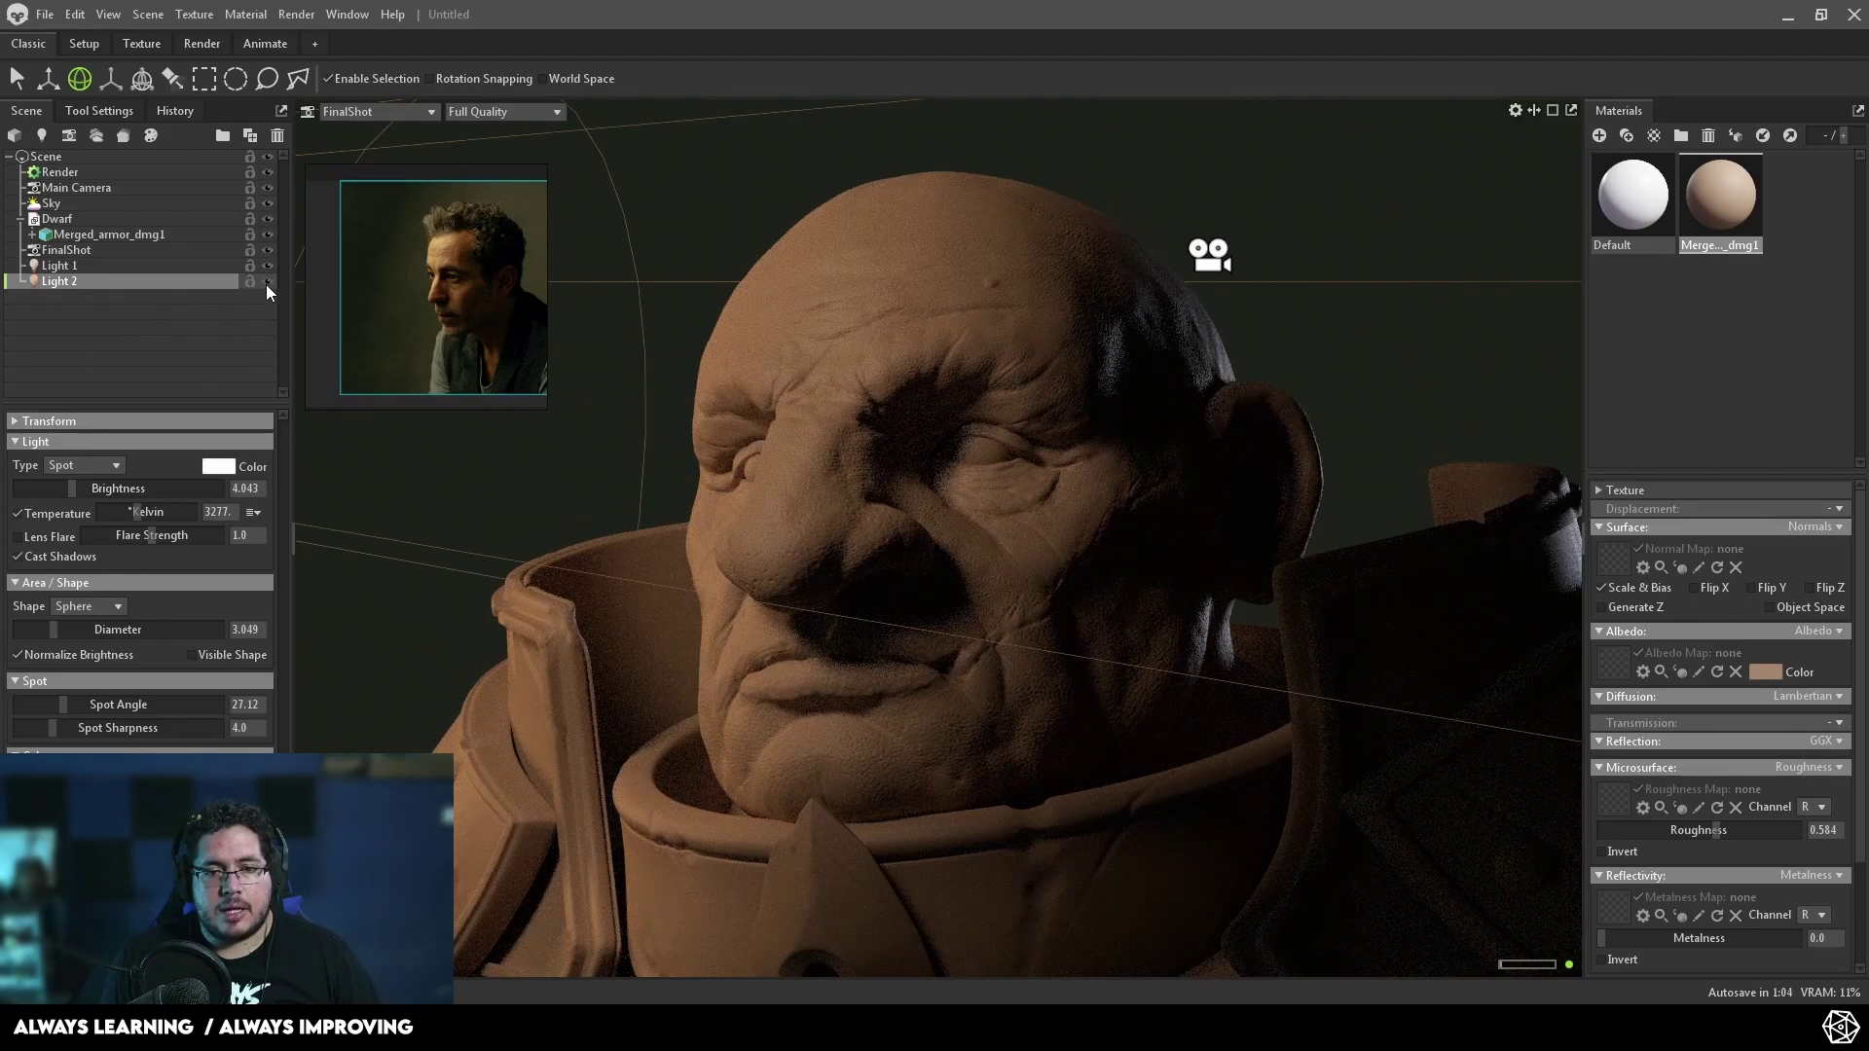
{"action": "left_click", "coordinate": [266, 282]}
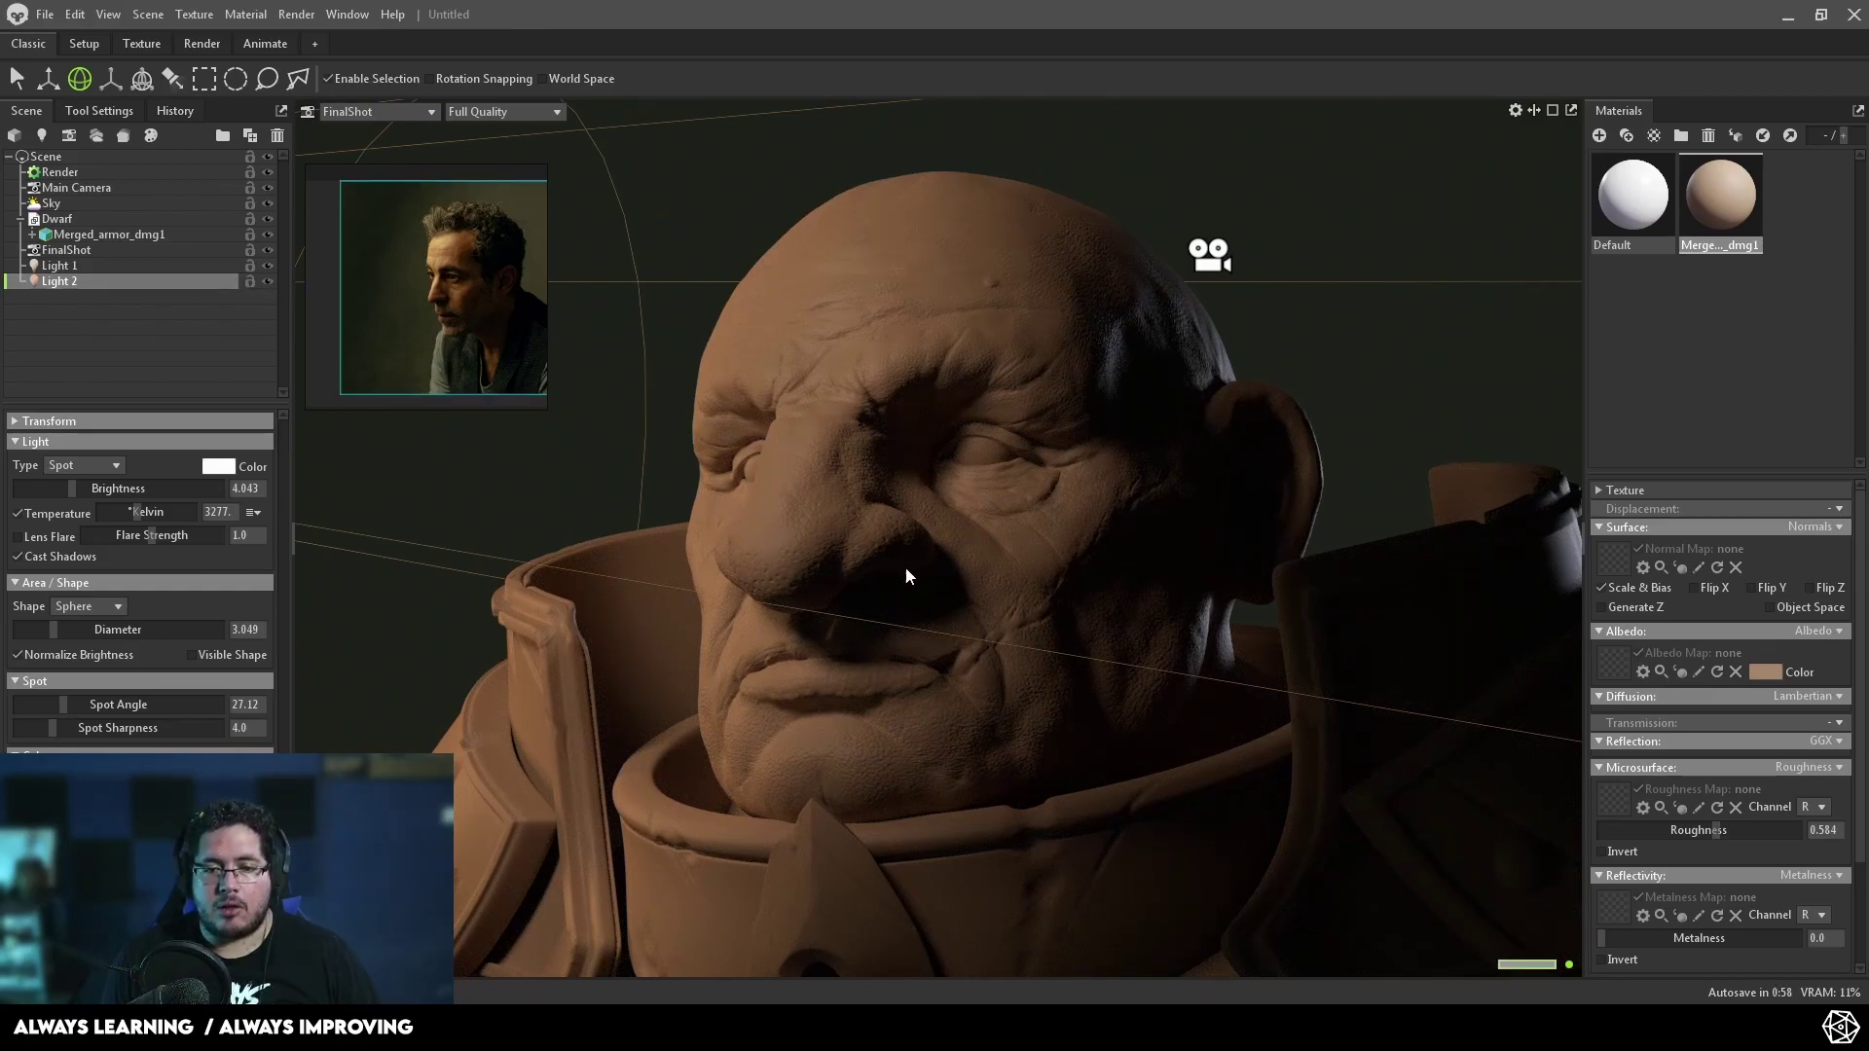
- Set the second spotlight's brightness to 4.111 and its color temperature to 4832 Kelvin
{"action": "left_click_drag", "start_coordinate": [1038, 535], "coordinate": [1016, 530]}
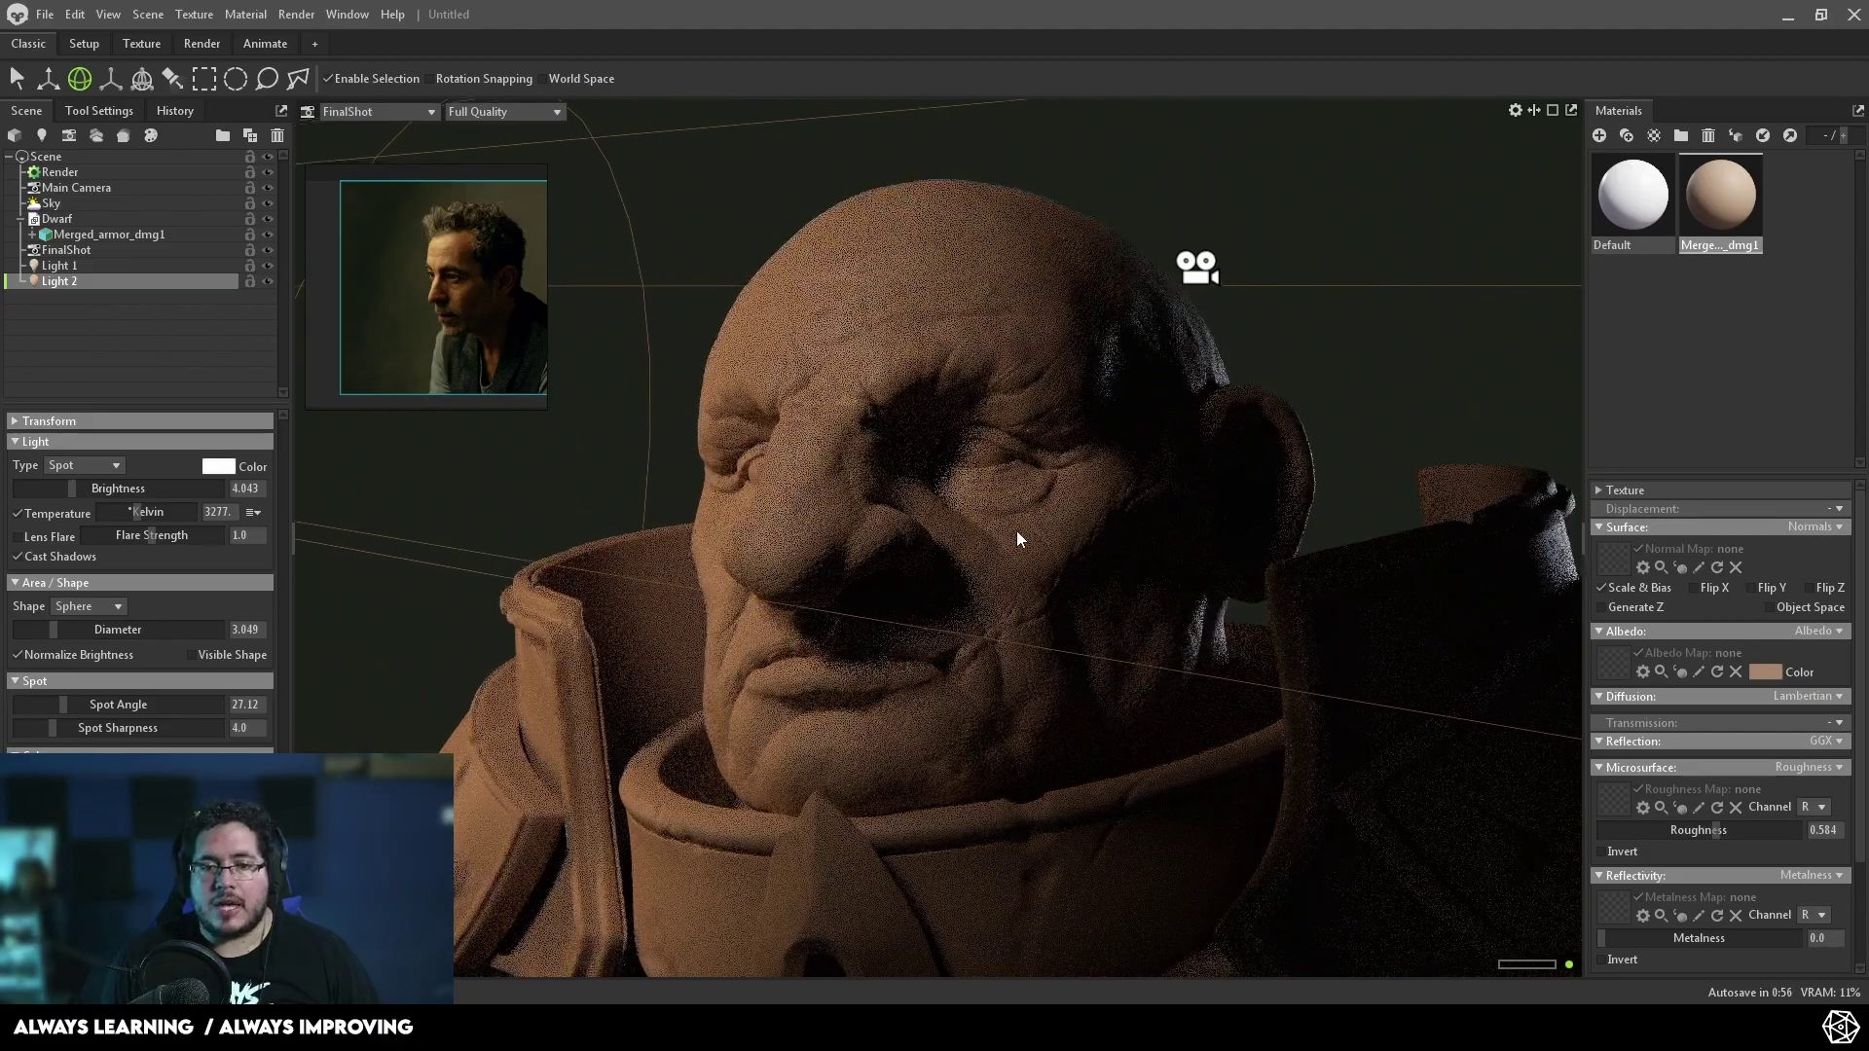
{"action": "left_click_drag", "start_coordinate": [71, 490], "coordinate": [144, 510]}
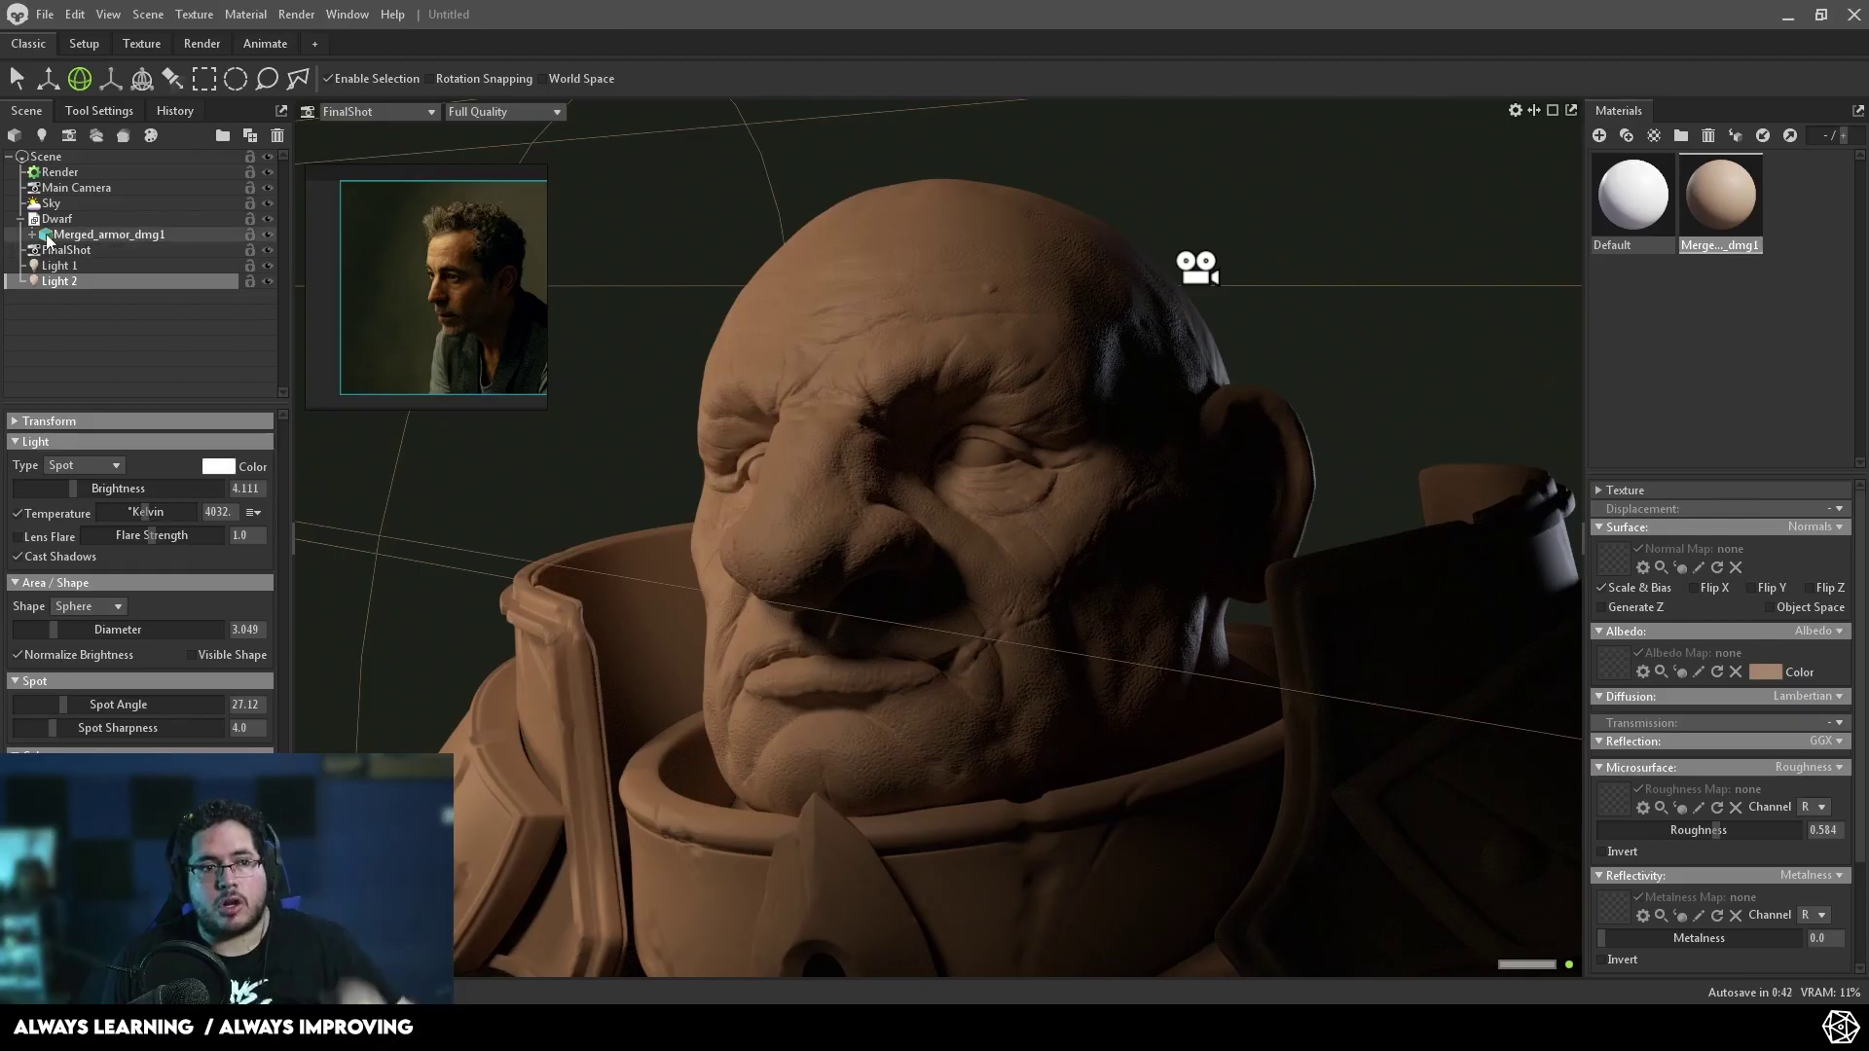
- Raise the sky brightness to 0.489, slightly reframe the bust in the final shot, and fit the whole reference portrait in view
{"action": "left_click", "coordinate": [50, 202]}
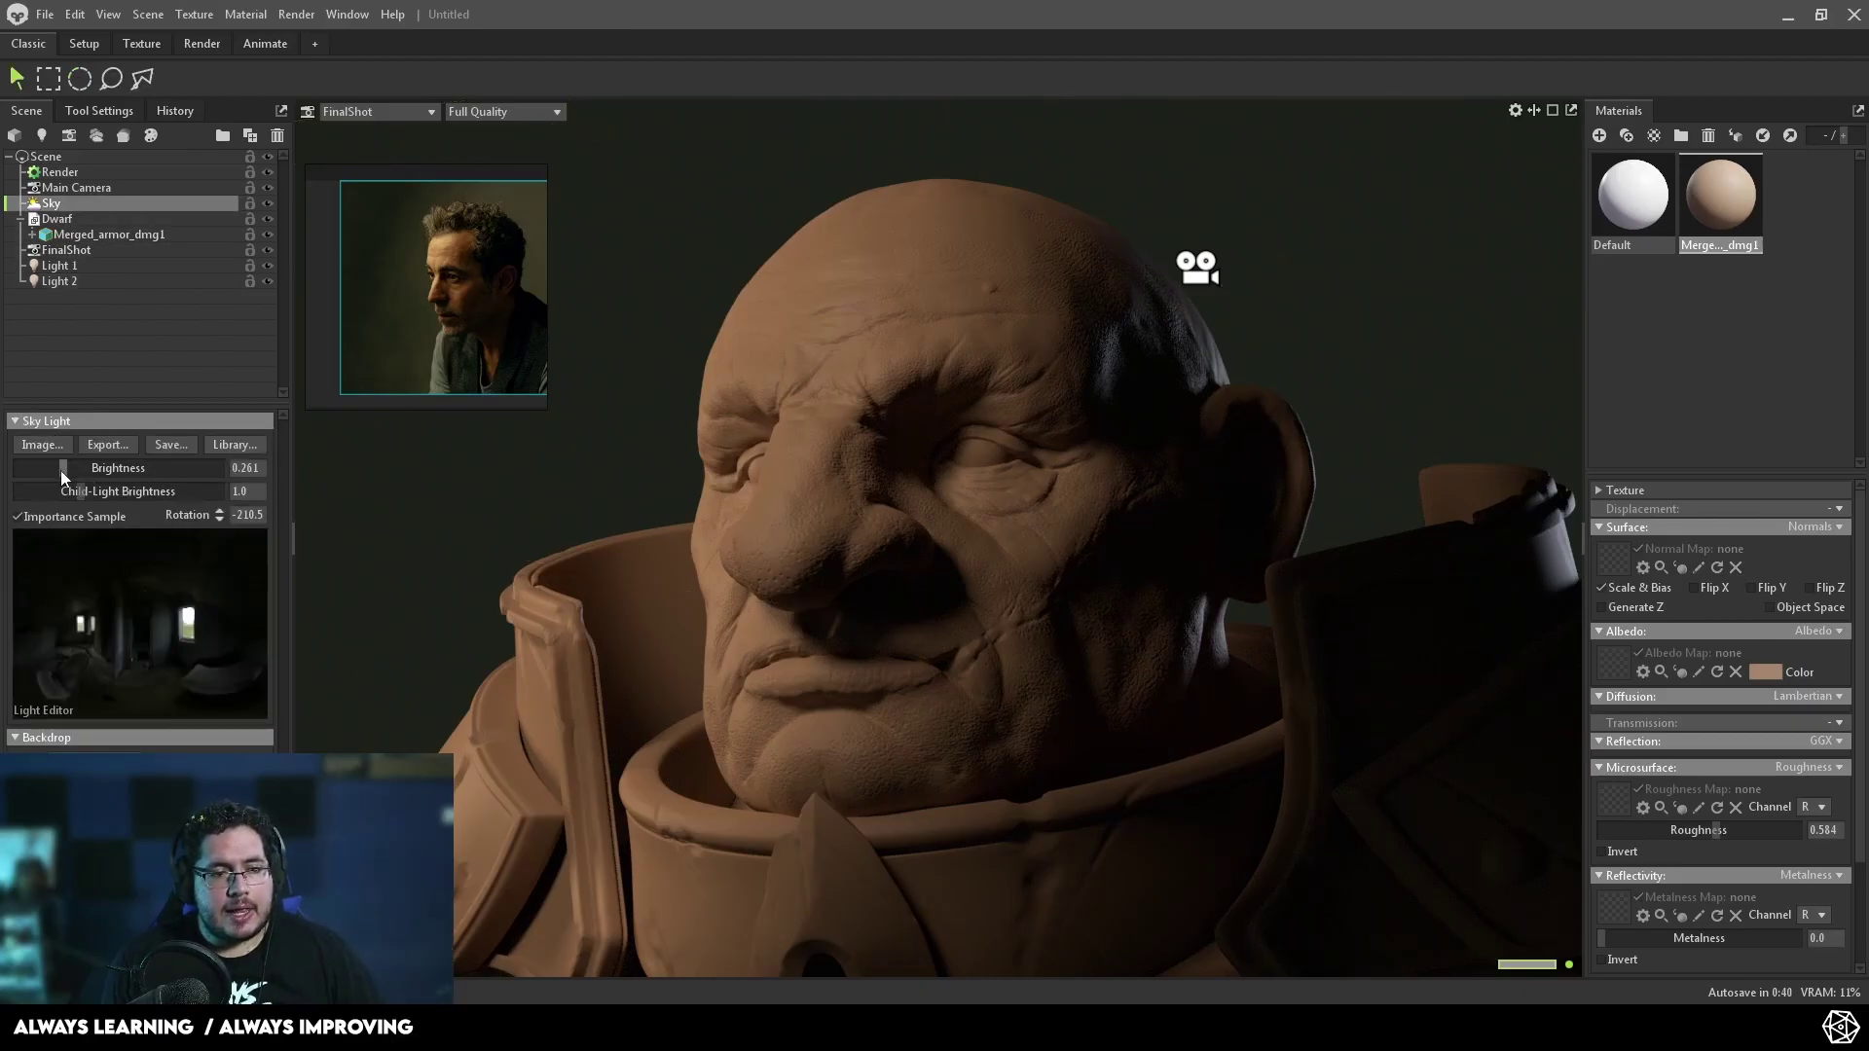
{"action": "left_click_drag", "start_coordinate": [60, 470], "coordinate": [71, 469]}
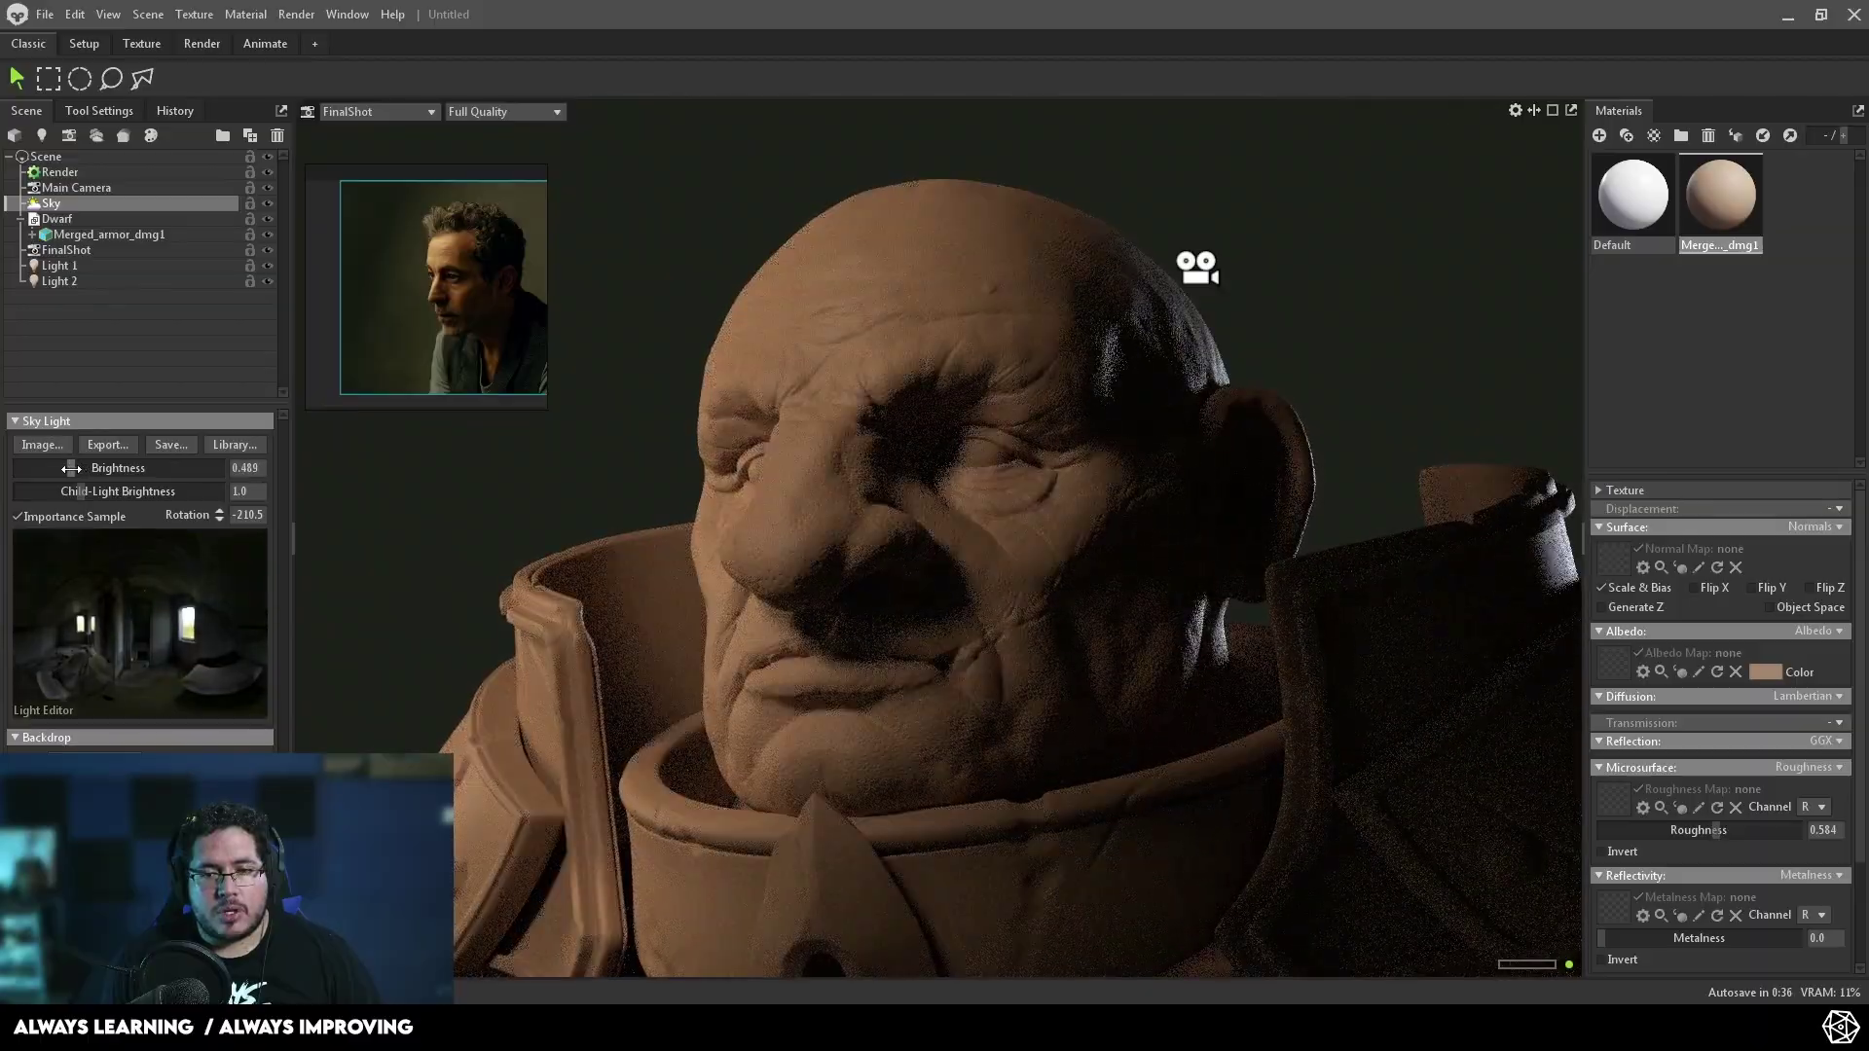
{"action": "left_click_drag", "start_coordinate": [570, 475], "coordinate": [617, 528]}
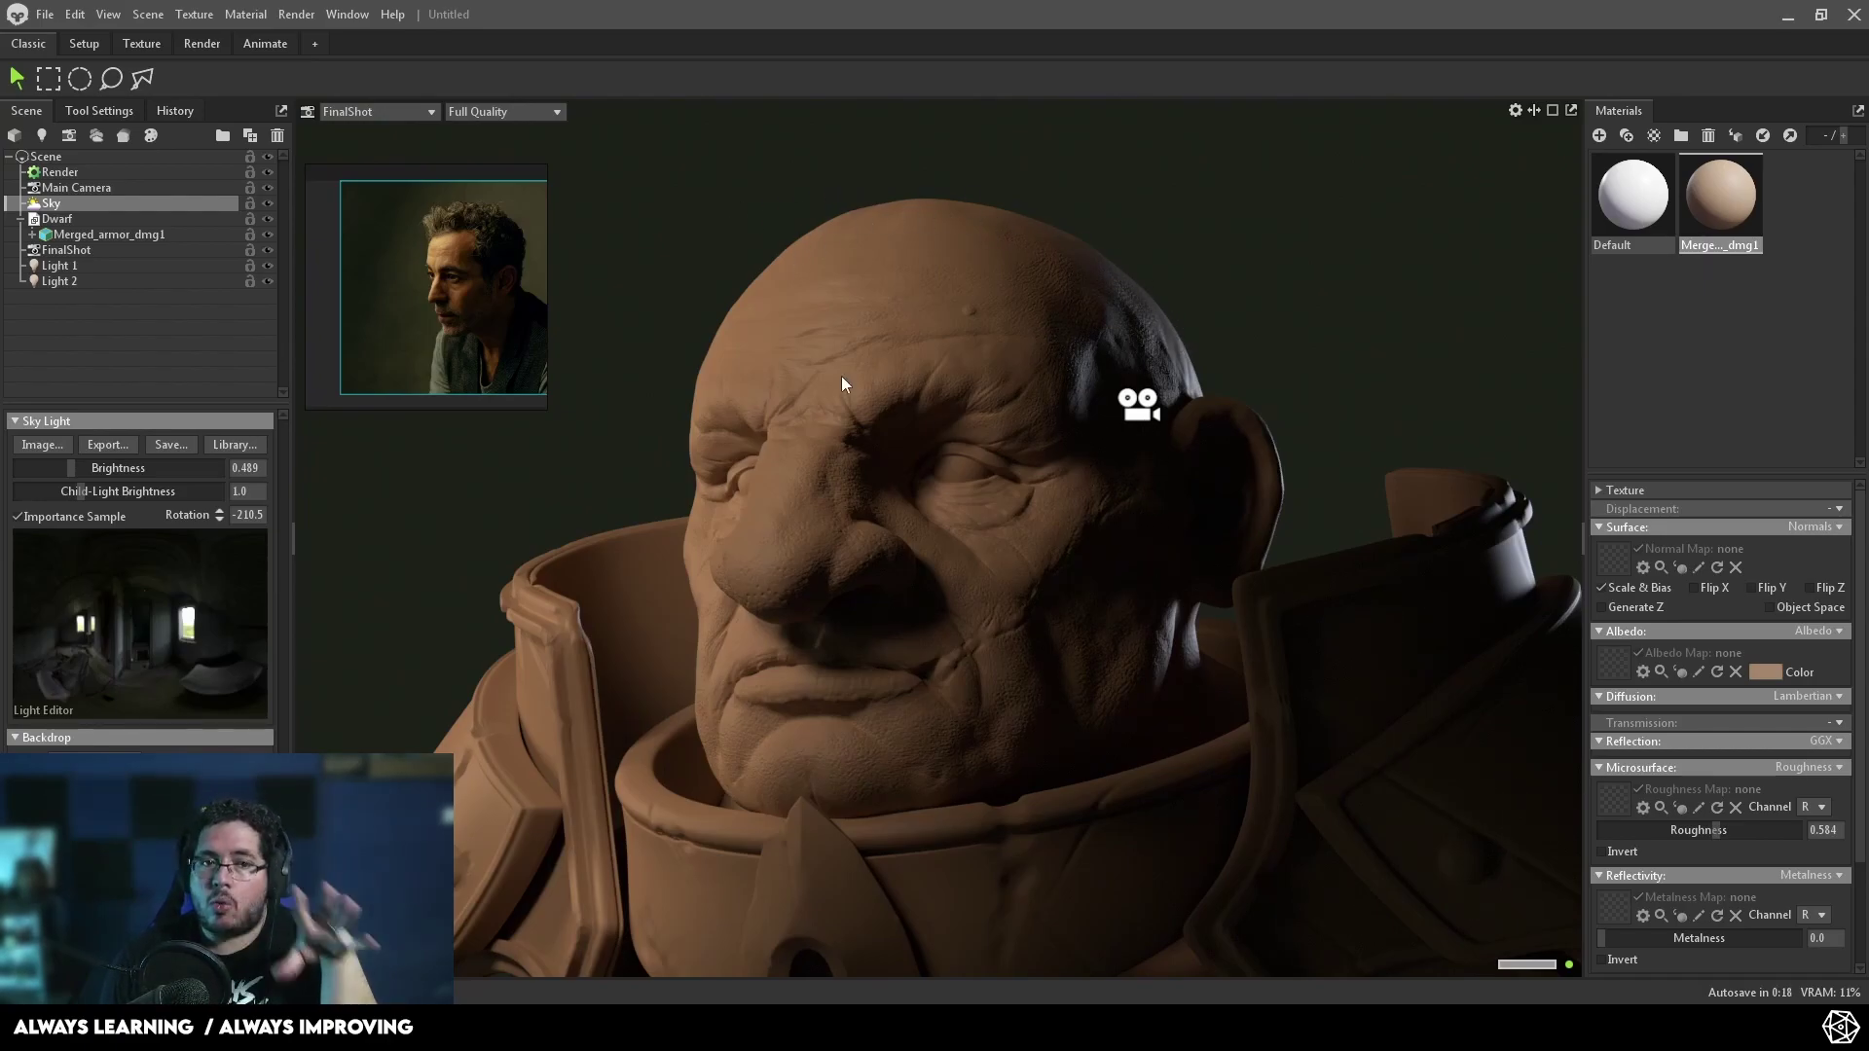
{"action": "scroll", "coordinate": [469, 290], "scroll_direction": "up", "scroll_amount": 3}
{"action": "scroll", "coordinate": [459, 295], "scroll_direction": "down", "scroll_amount": 3}
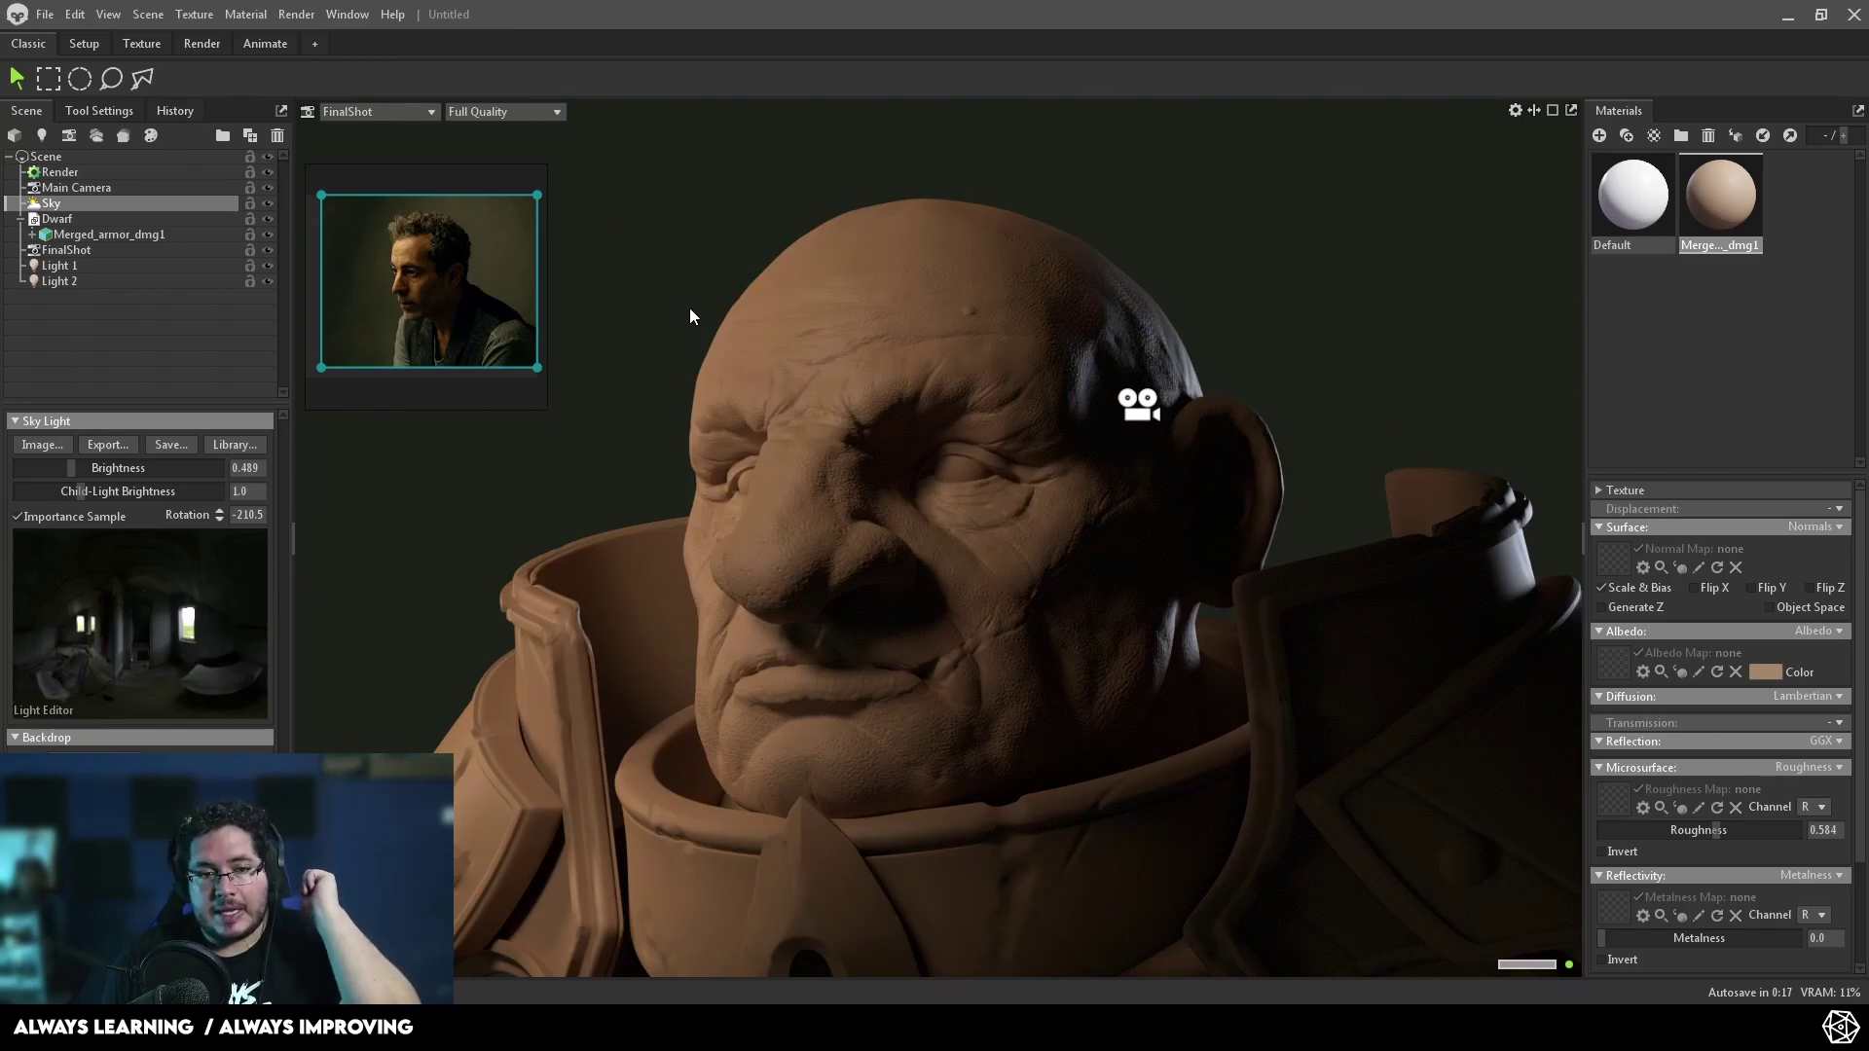
- Set the FinalShot camera's depth of field to Ray Traced and turn on Sticky Focus
{"action": "left_click", "coordinate": [80, 249]}
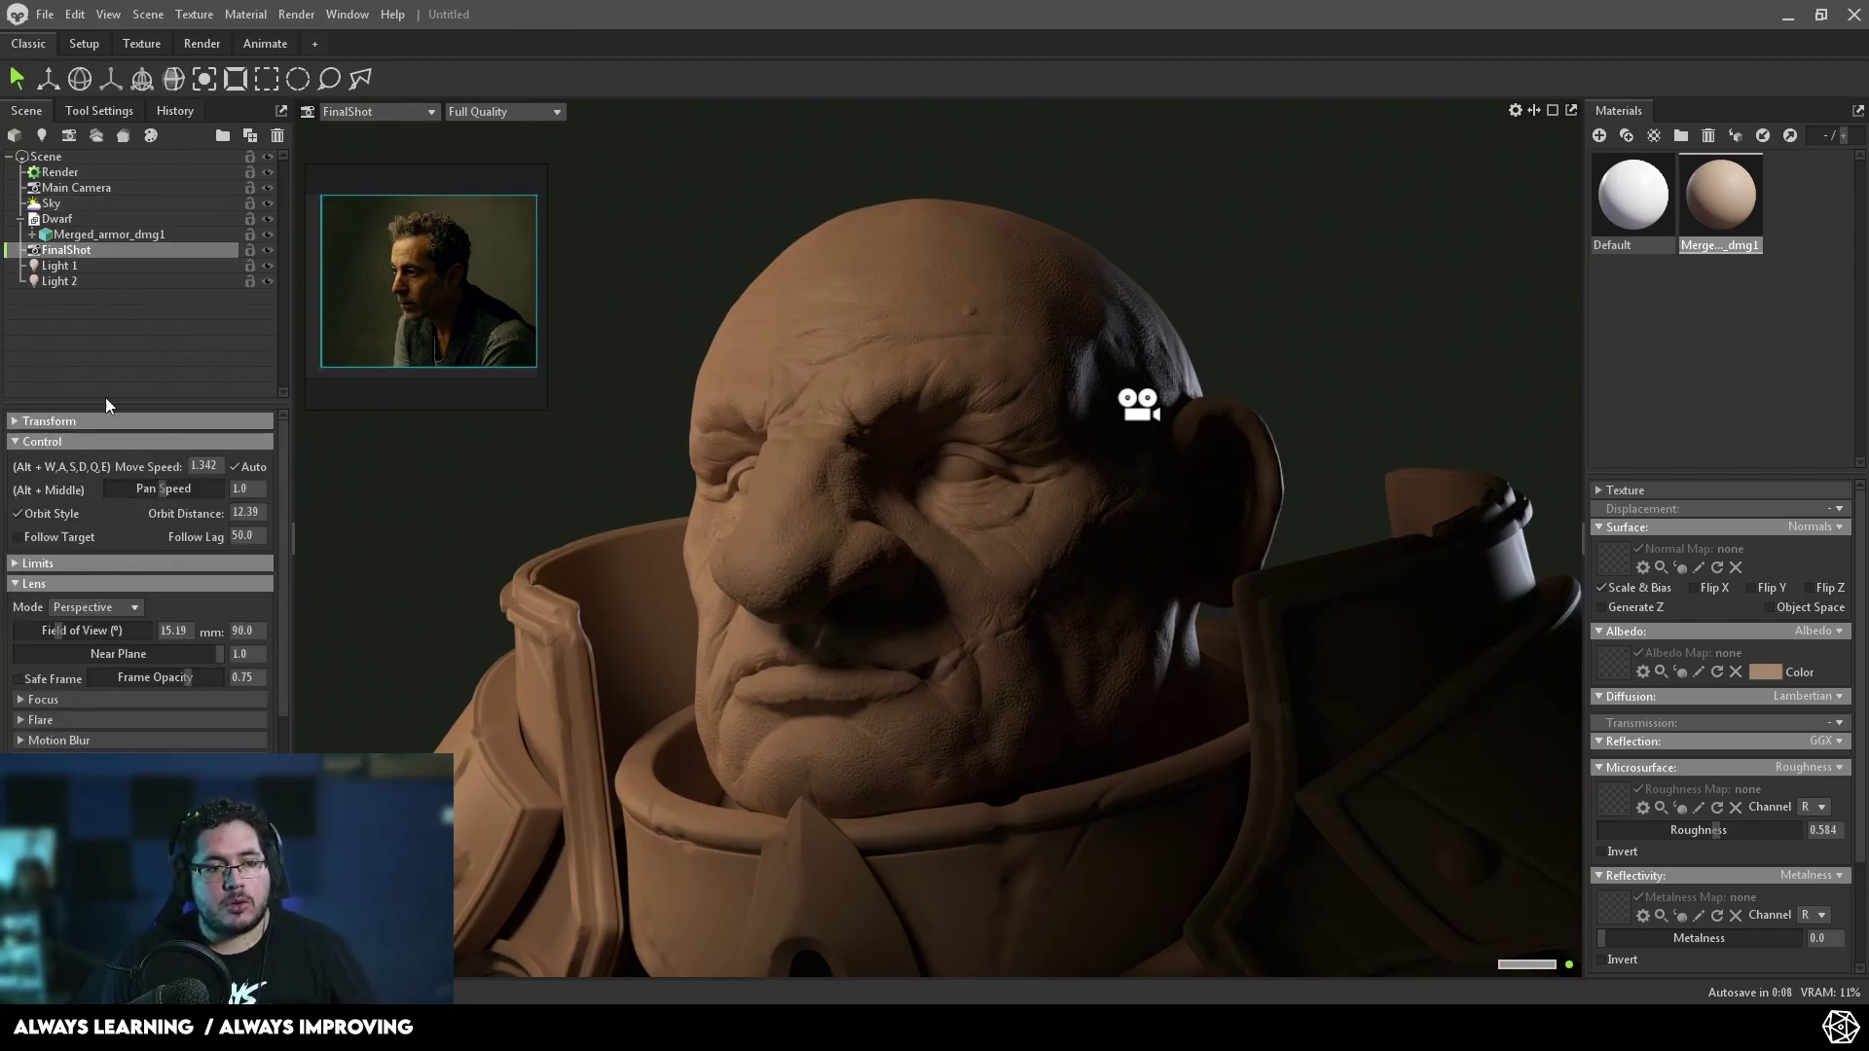
{"action": "left_click", "coordinate": [23, 699]}
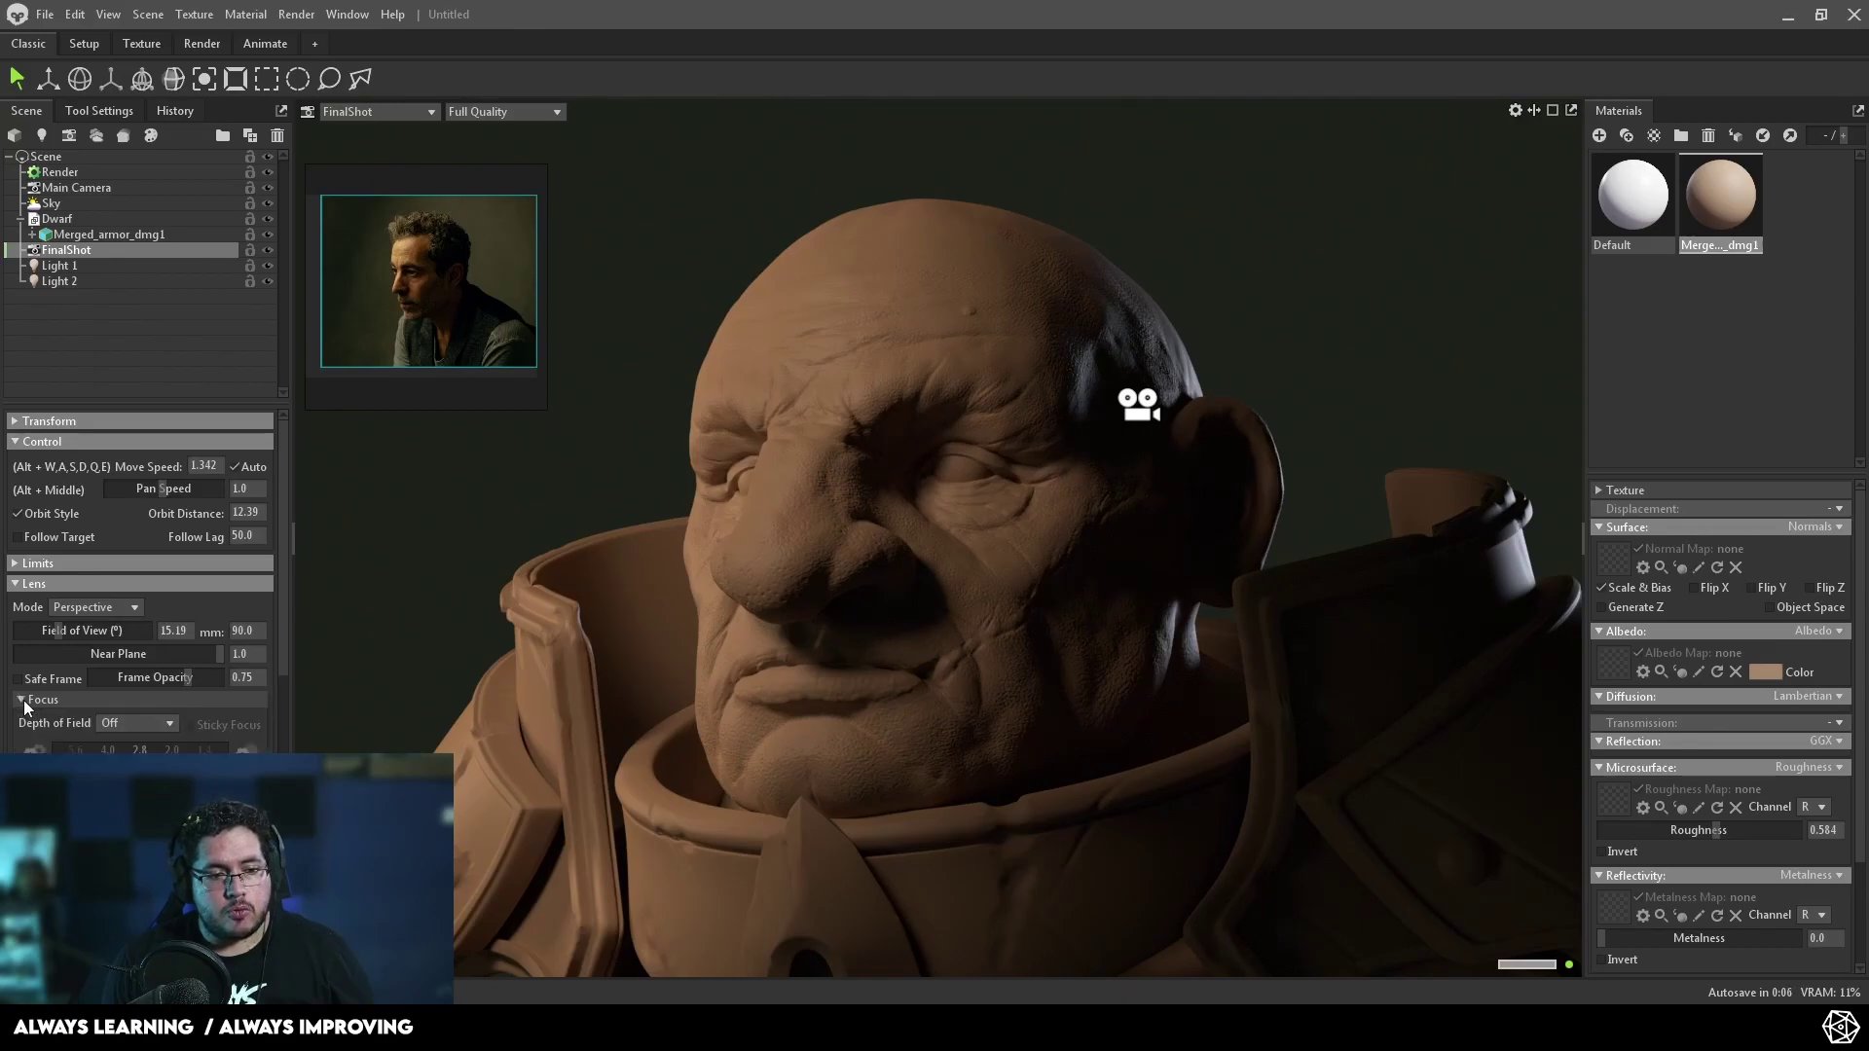
{"action": "left_click", "coordinate": [129, 723]}
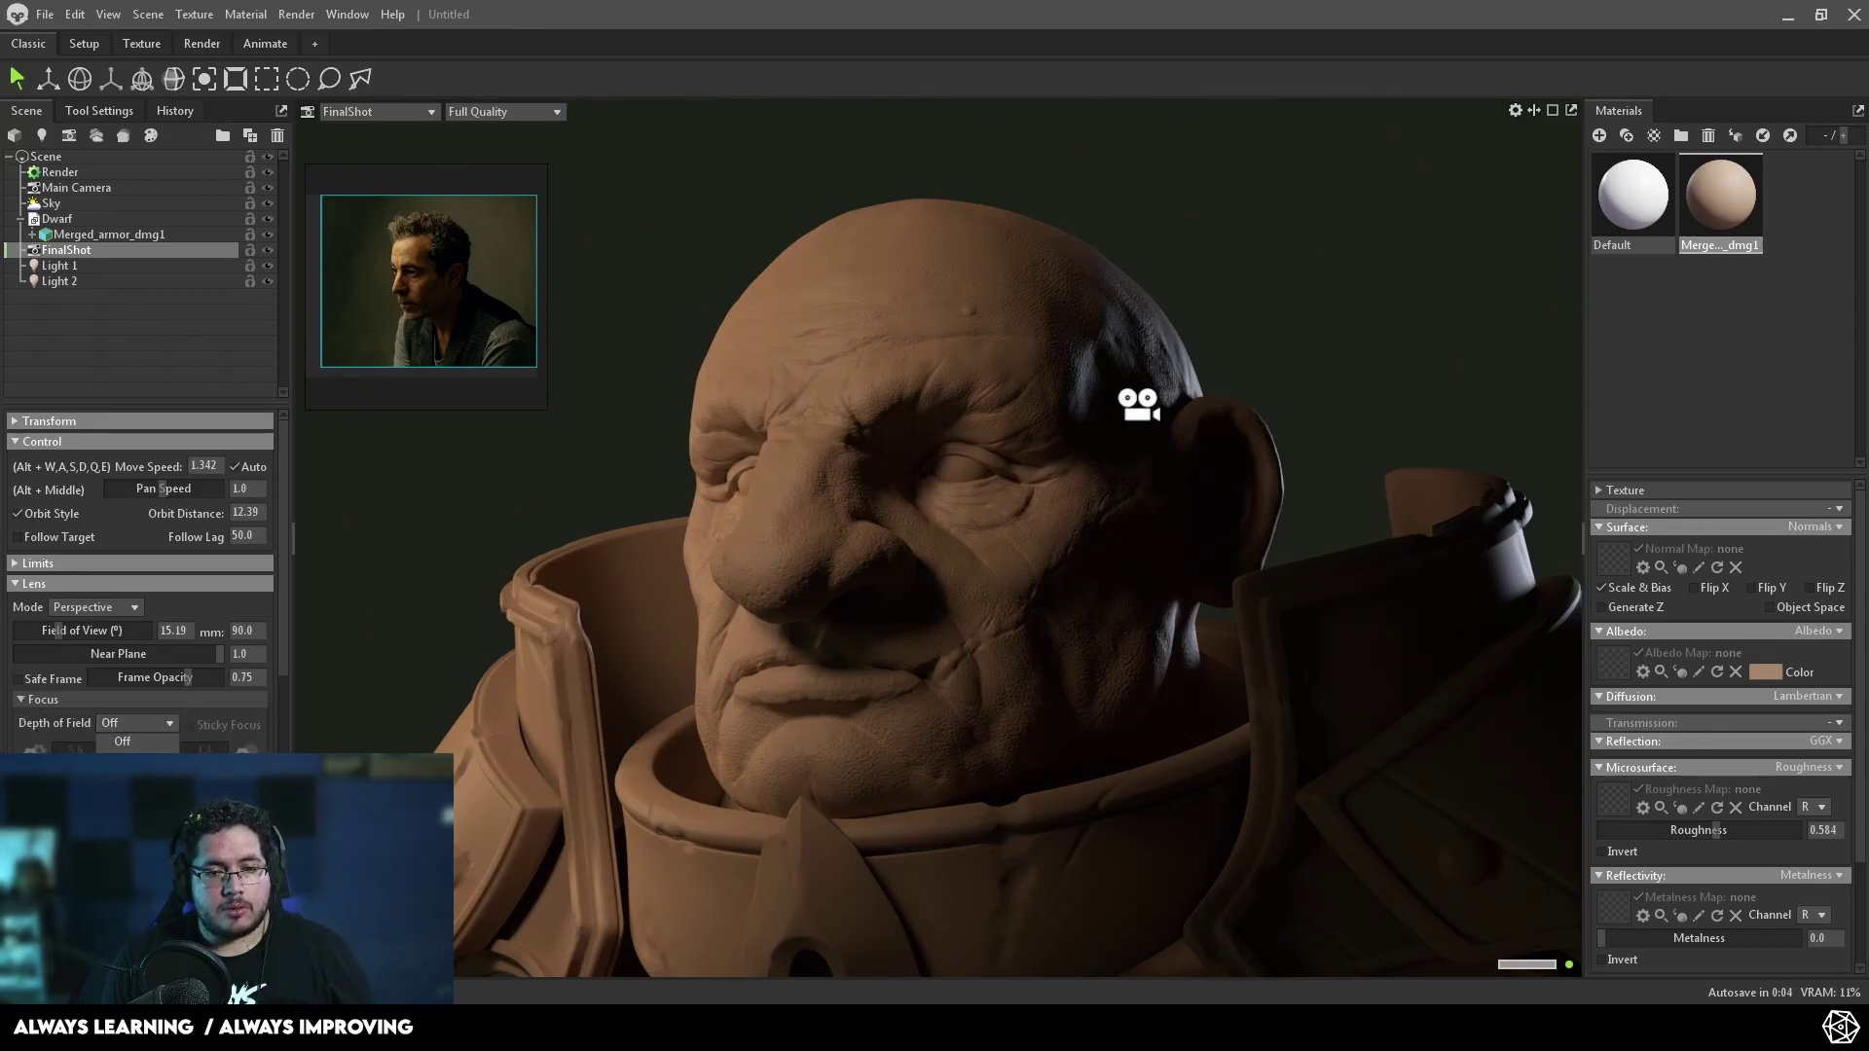
{"action": "left_click", "coordinate": [128, 761]}
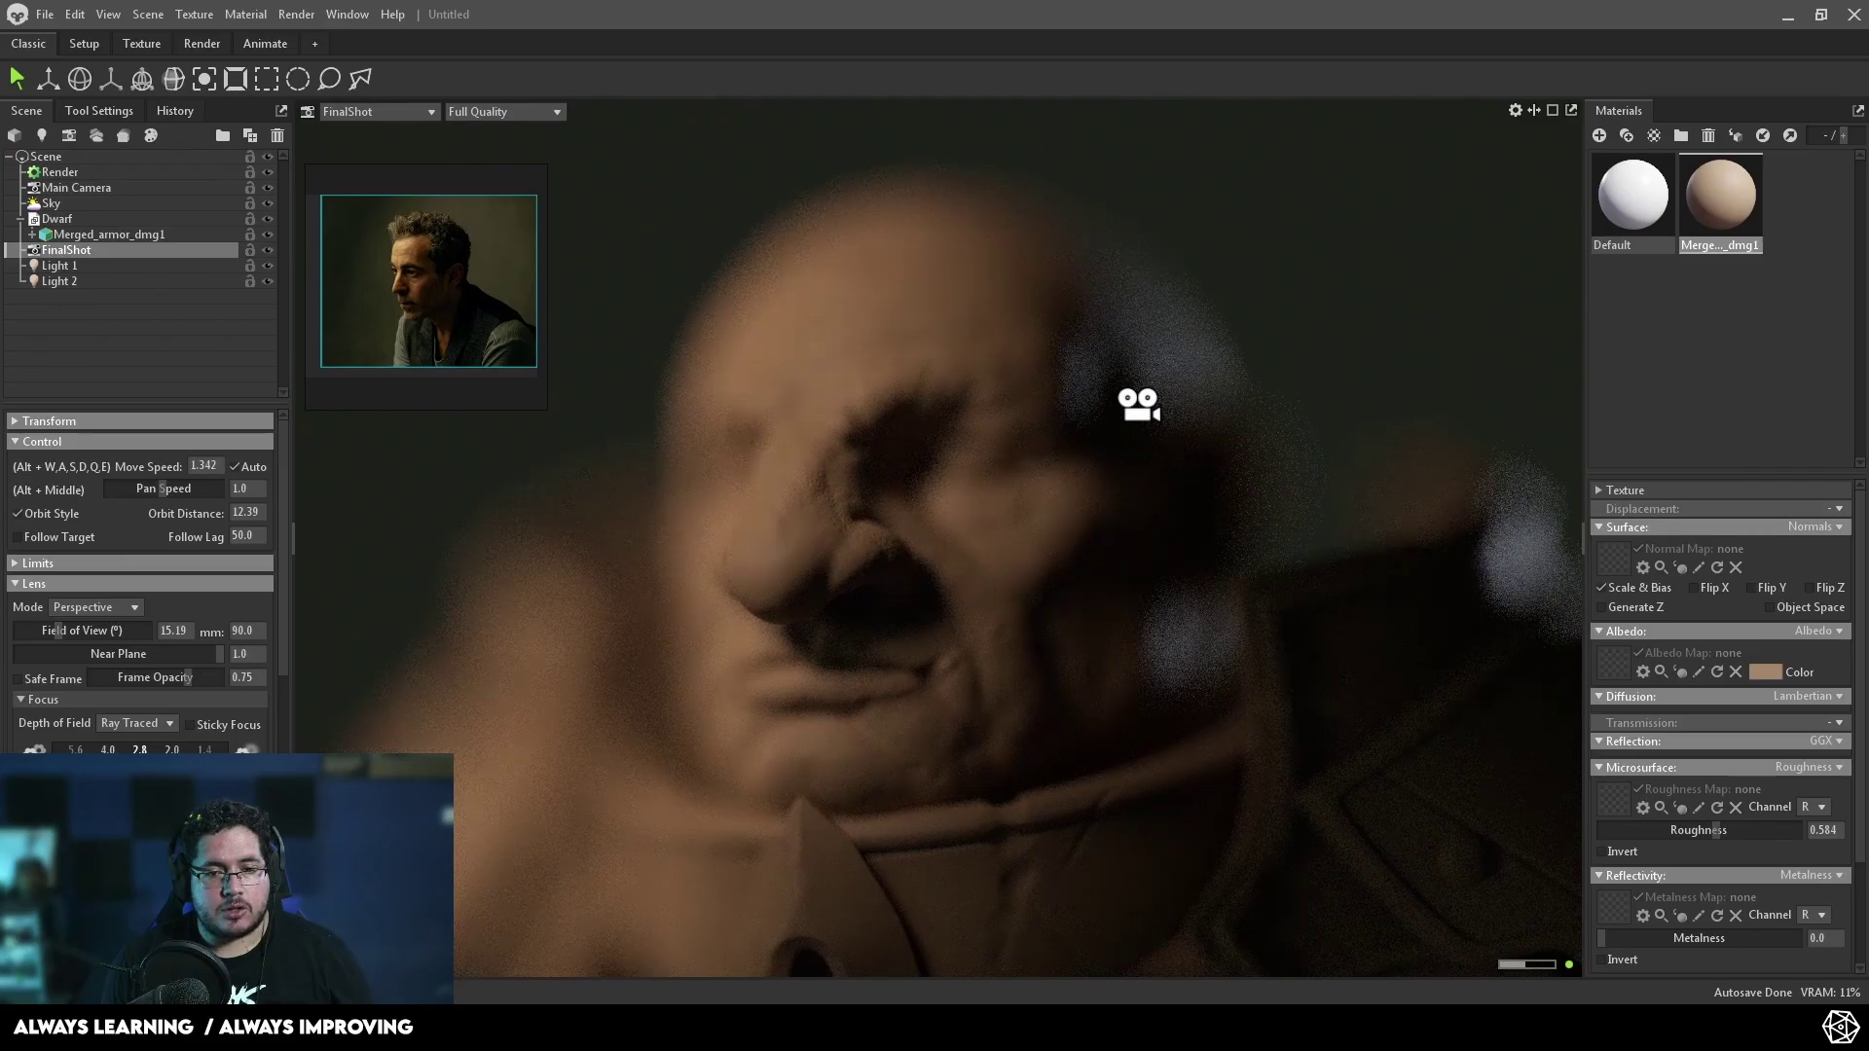
{"action": "left_click", "coordinate": [190, 725]}
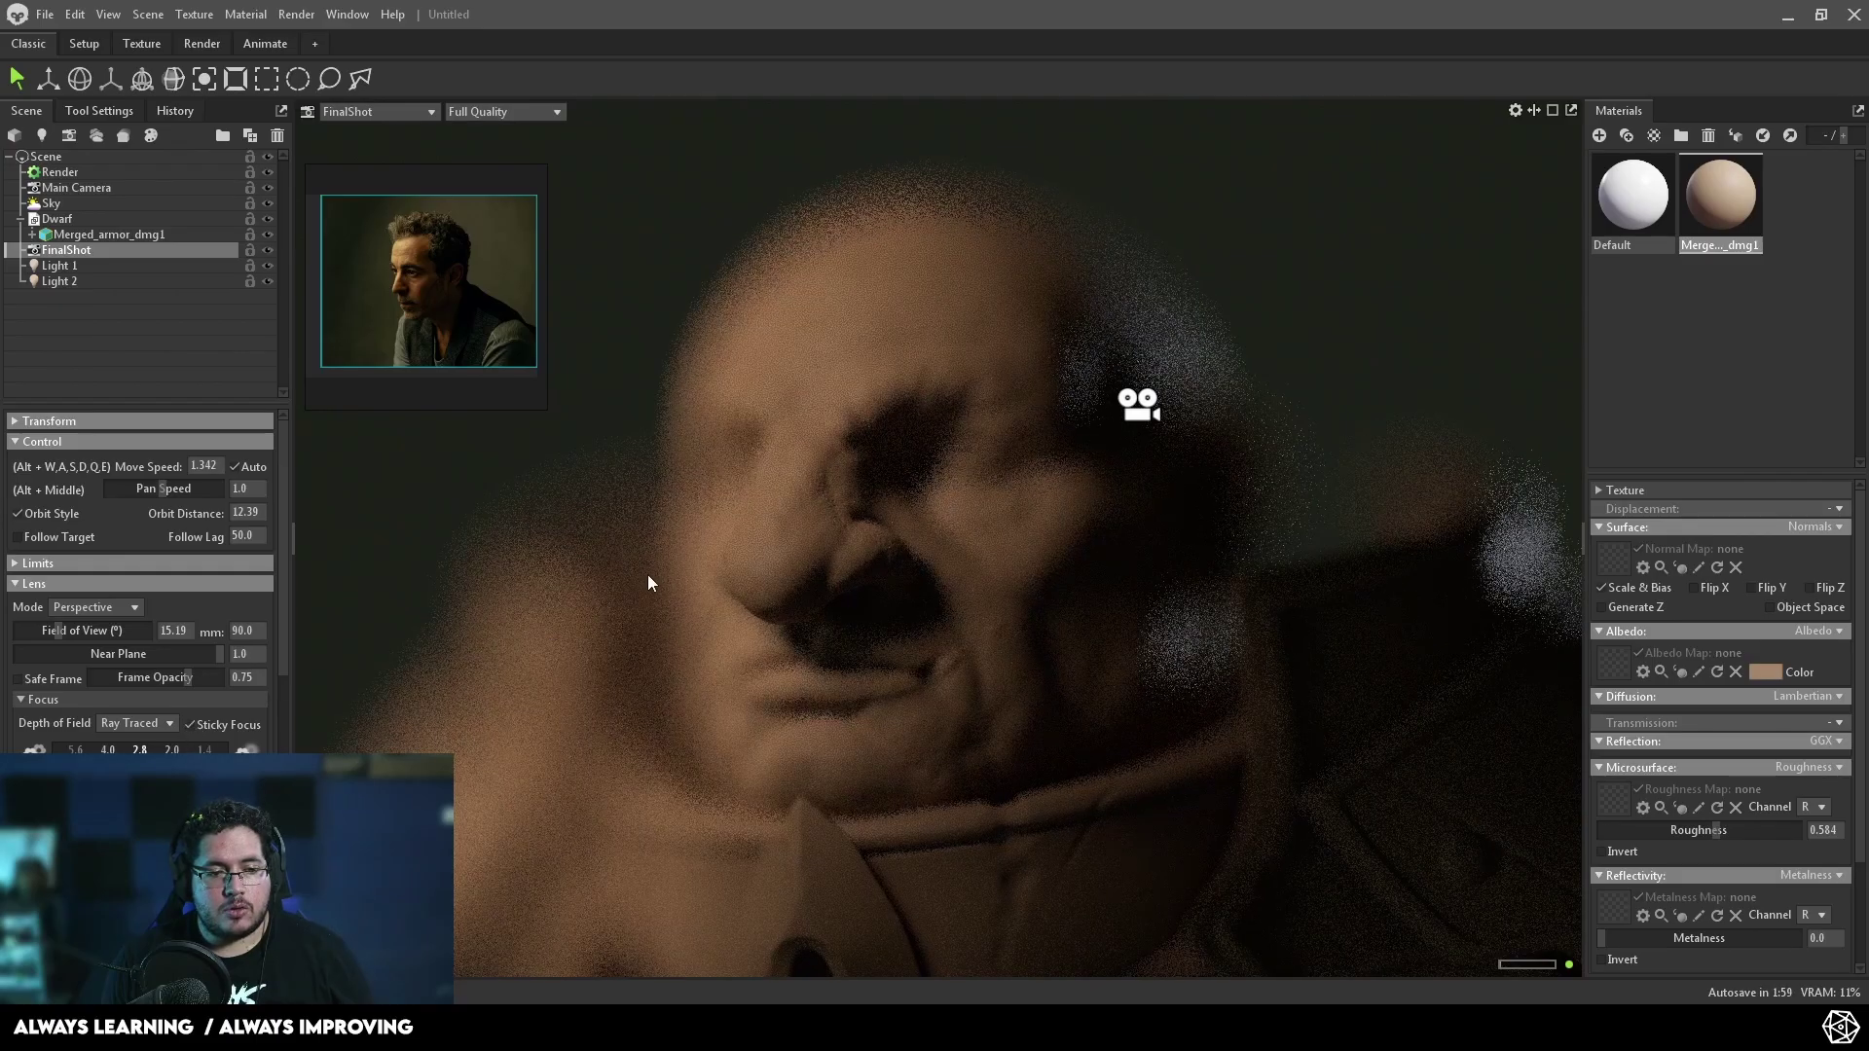
- Narrow the FinalShot camera's aperture to an f-stop of 64 so the dwarf's whole face is in focus
{"action": "left_click", "coordinate": [793, 490]}
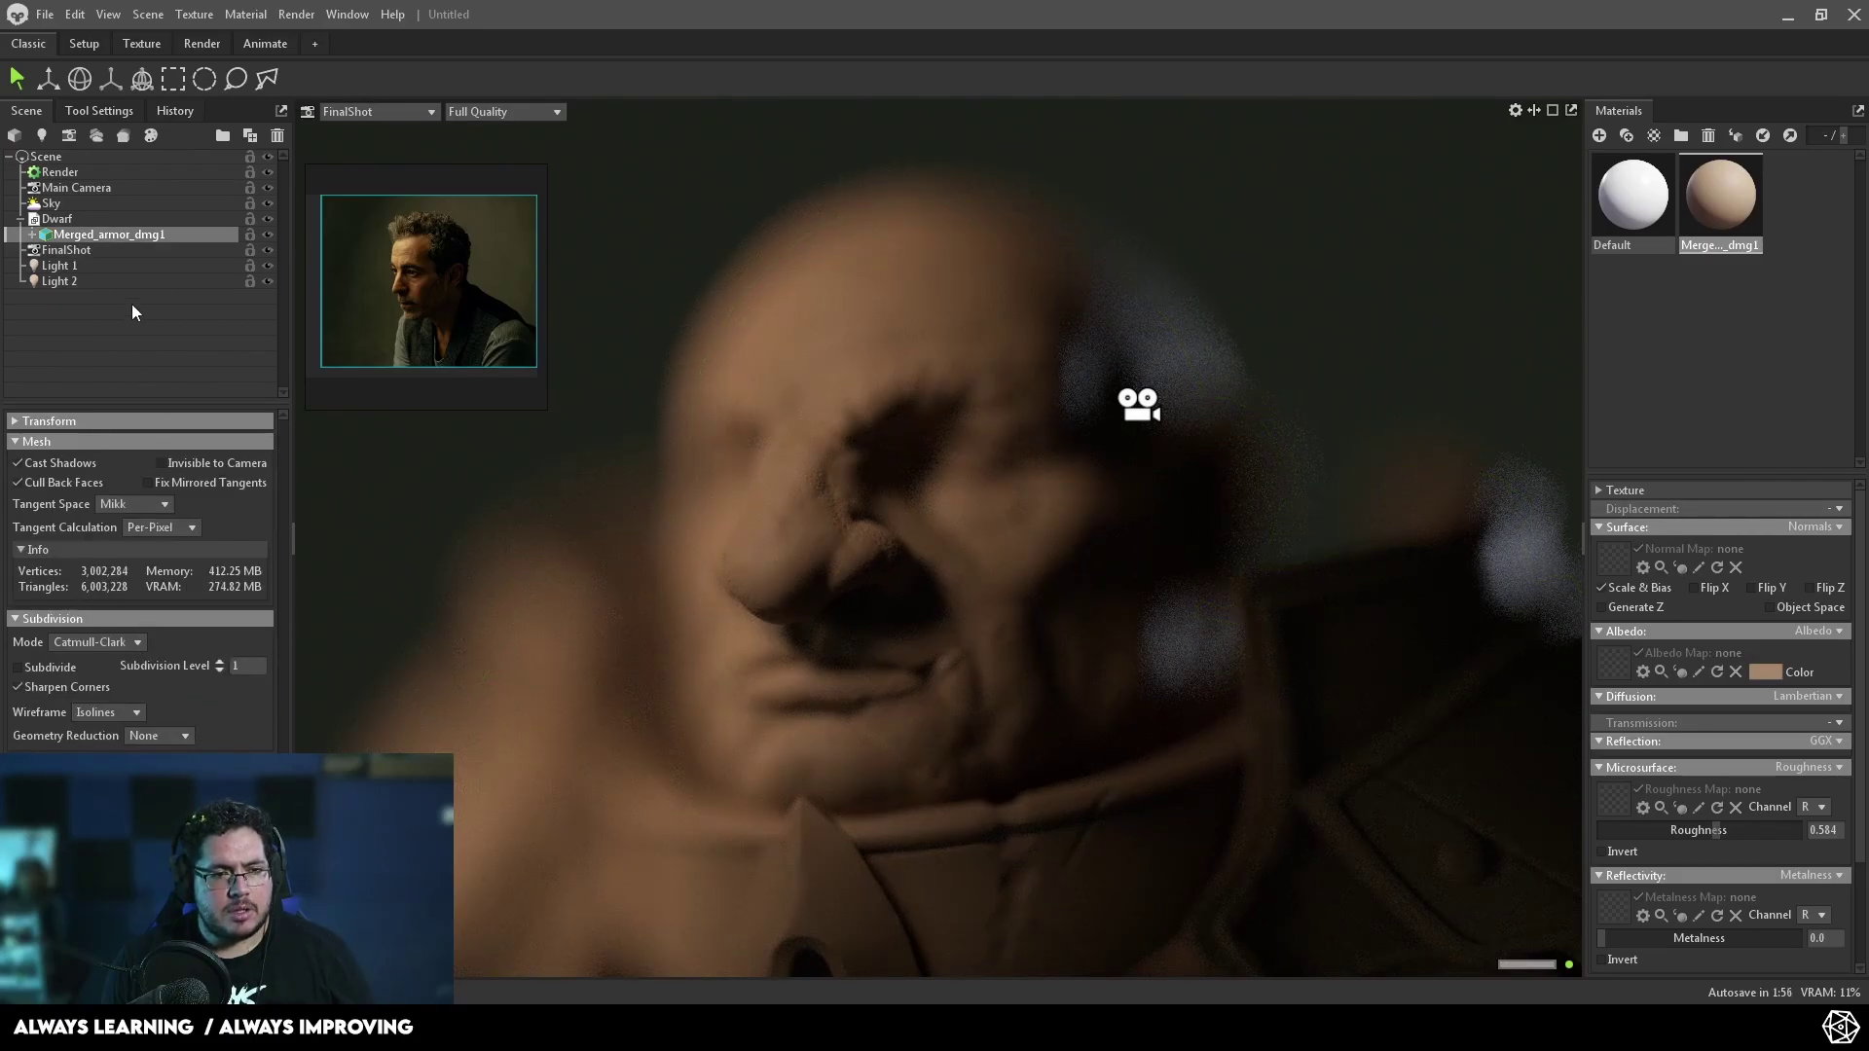
{"action": "left_click", "coordinate": [76, 251]}
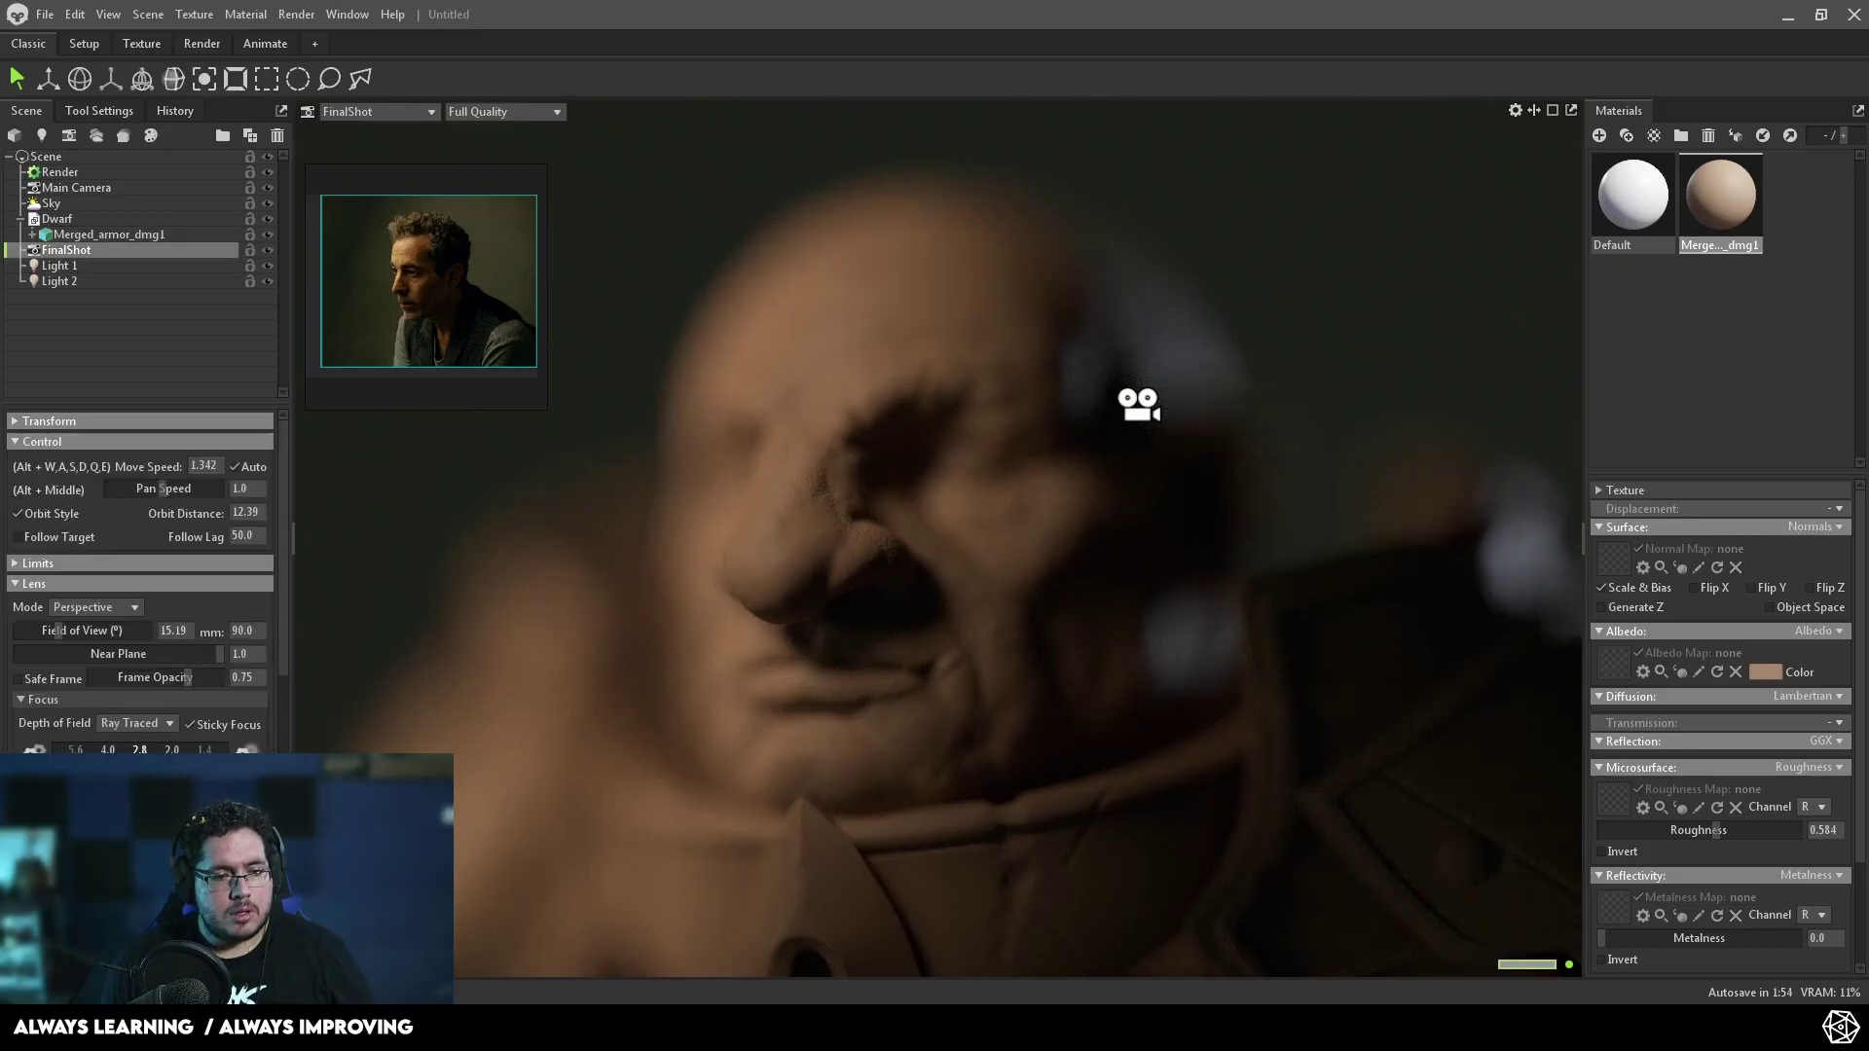
{"action": "left_click_drag", "start_coordinate": [1139, 404], "coordinate": [1138, 404]}
{"action": "scroll", "coordinate": [1139, 404], "scroll_direction": "down", "scroll_amount": 1}
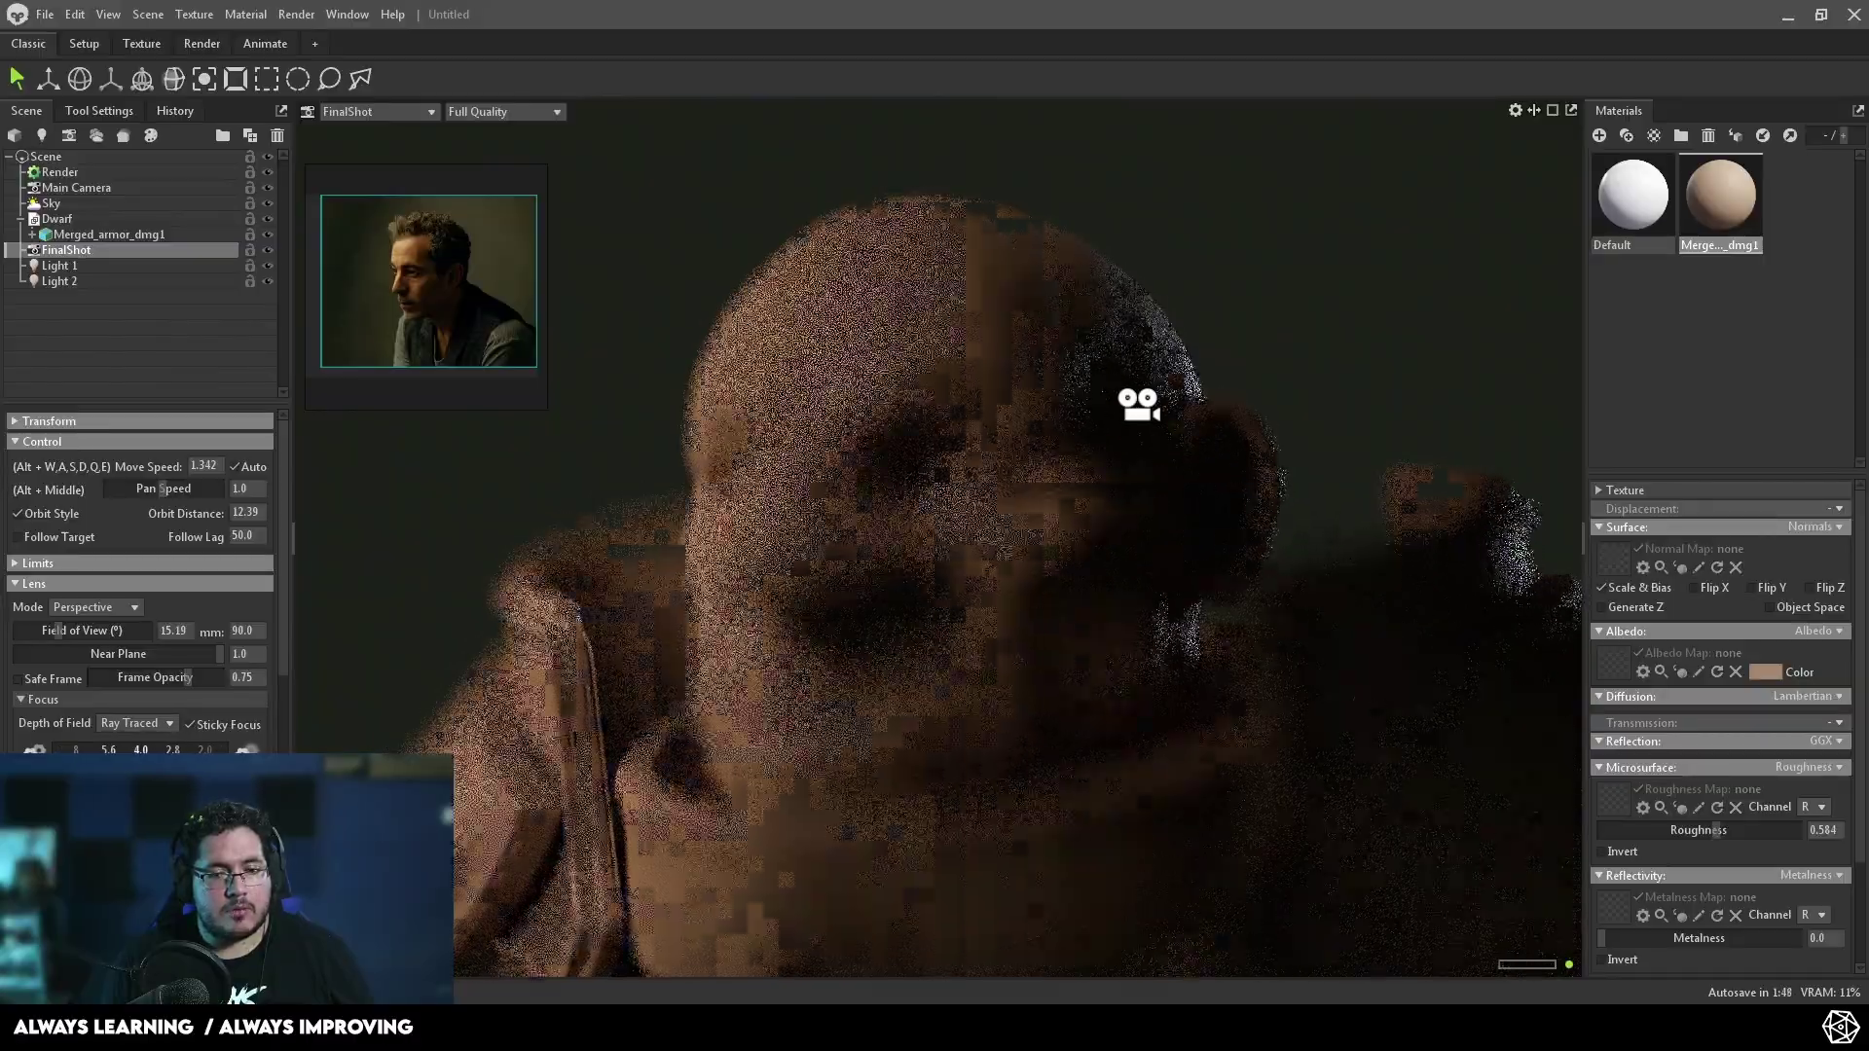
{"action": "scroll", "coordinate": [1139, 404], "scroll_direction": "down", "scroll_amount": 1}
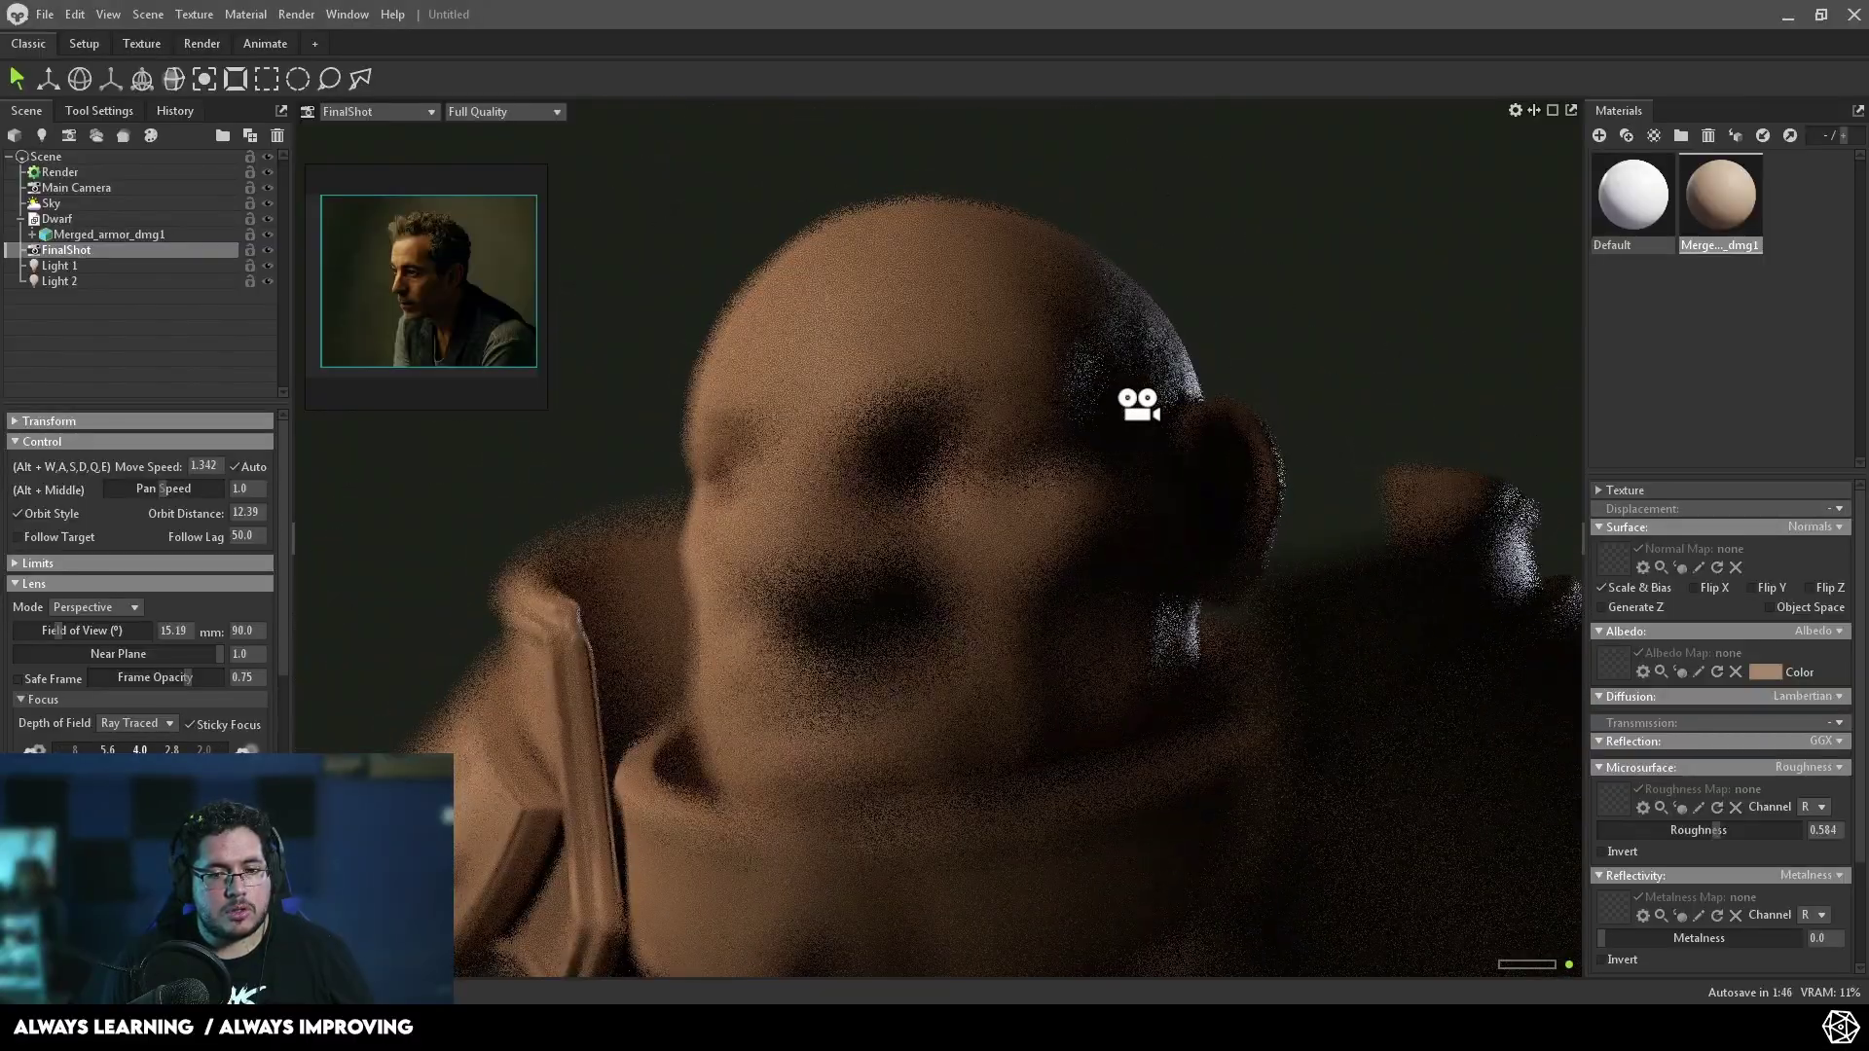
{"action": "scroll", "coordinate": [1139, 404], "scroll_direction": "down", "scroll_amount": 1}
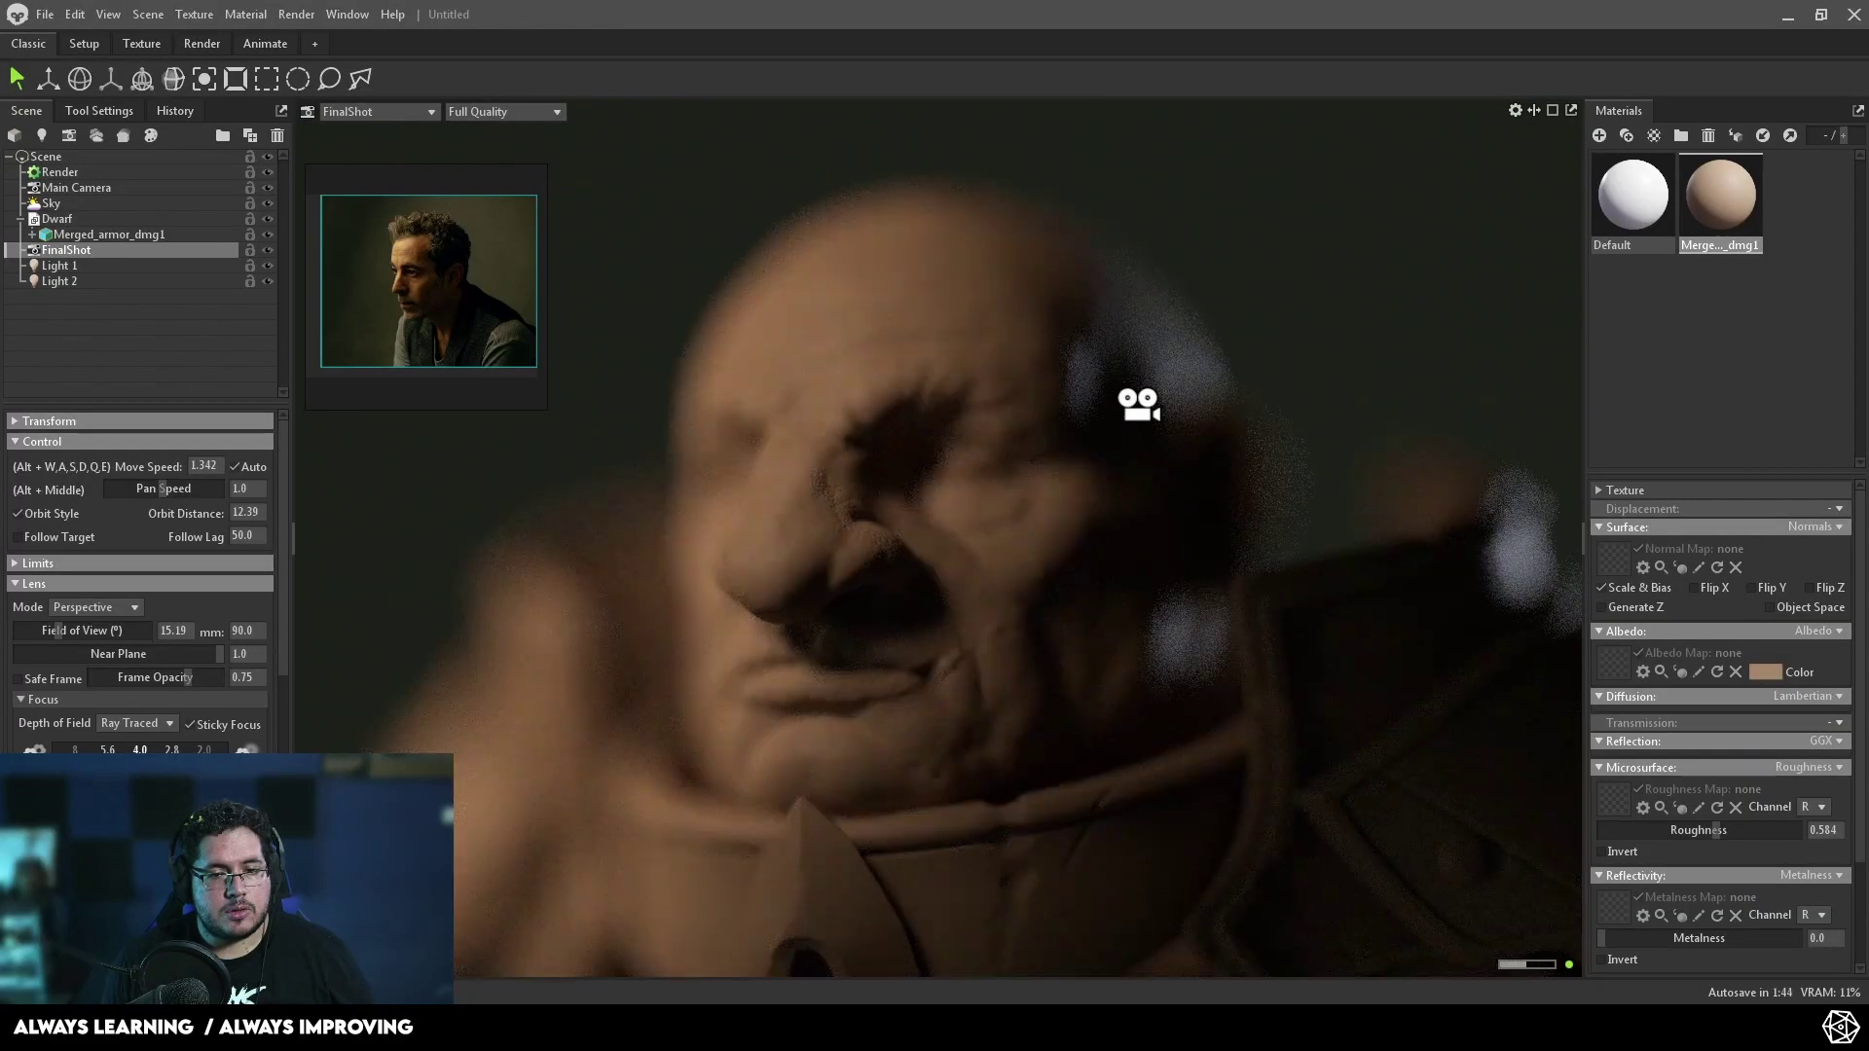
{"action": "scroll", "coordinate": [1139, 404], "scroll_direction": "down", "scroll_amount": 3}
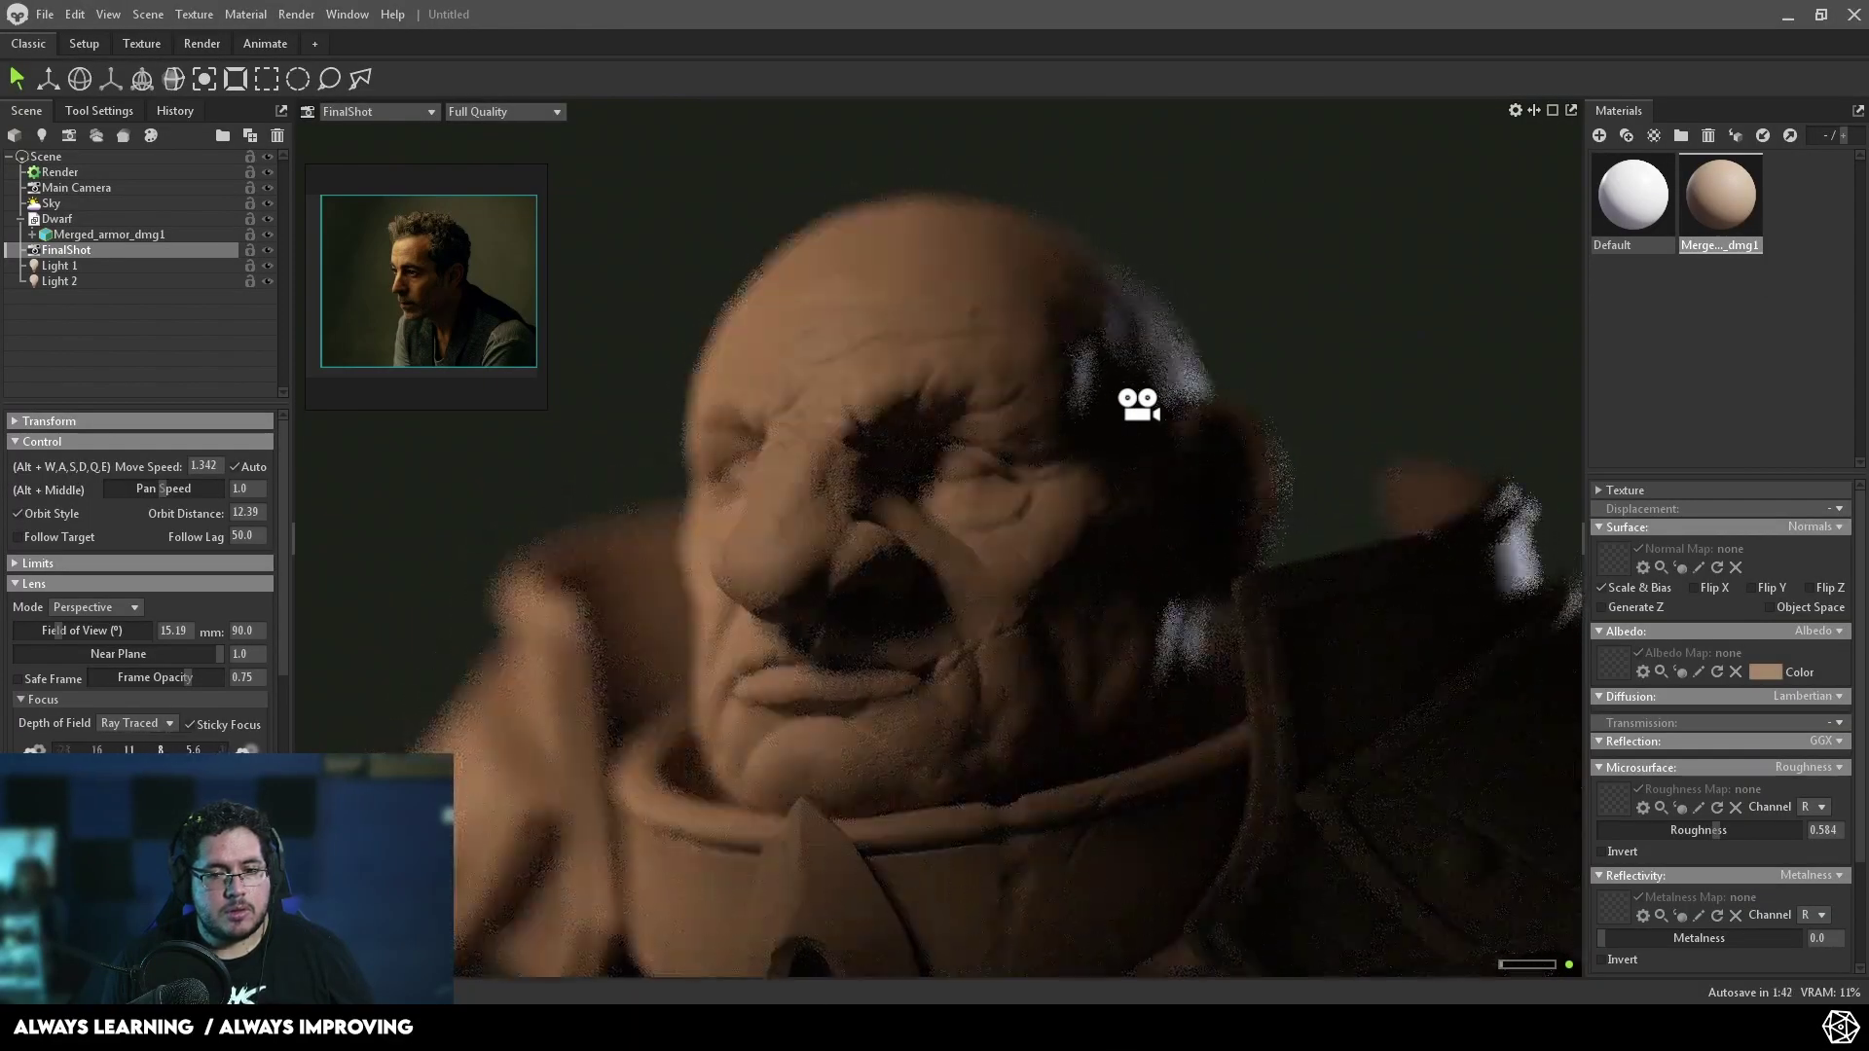
{"action": "scroll", "coordinate": [1139, 404], "scroll_direction": "down", "scroll_amount": 1}
{"action": "scroll", "coordinate": [1139, 404], "scroll_direction": "down", "scroll_amount": 1}
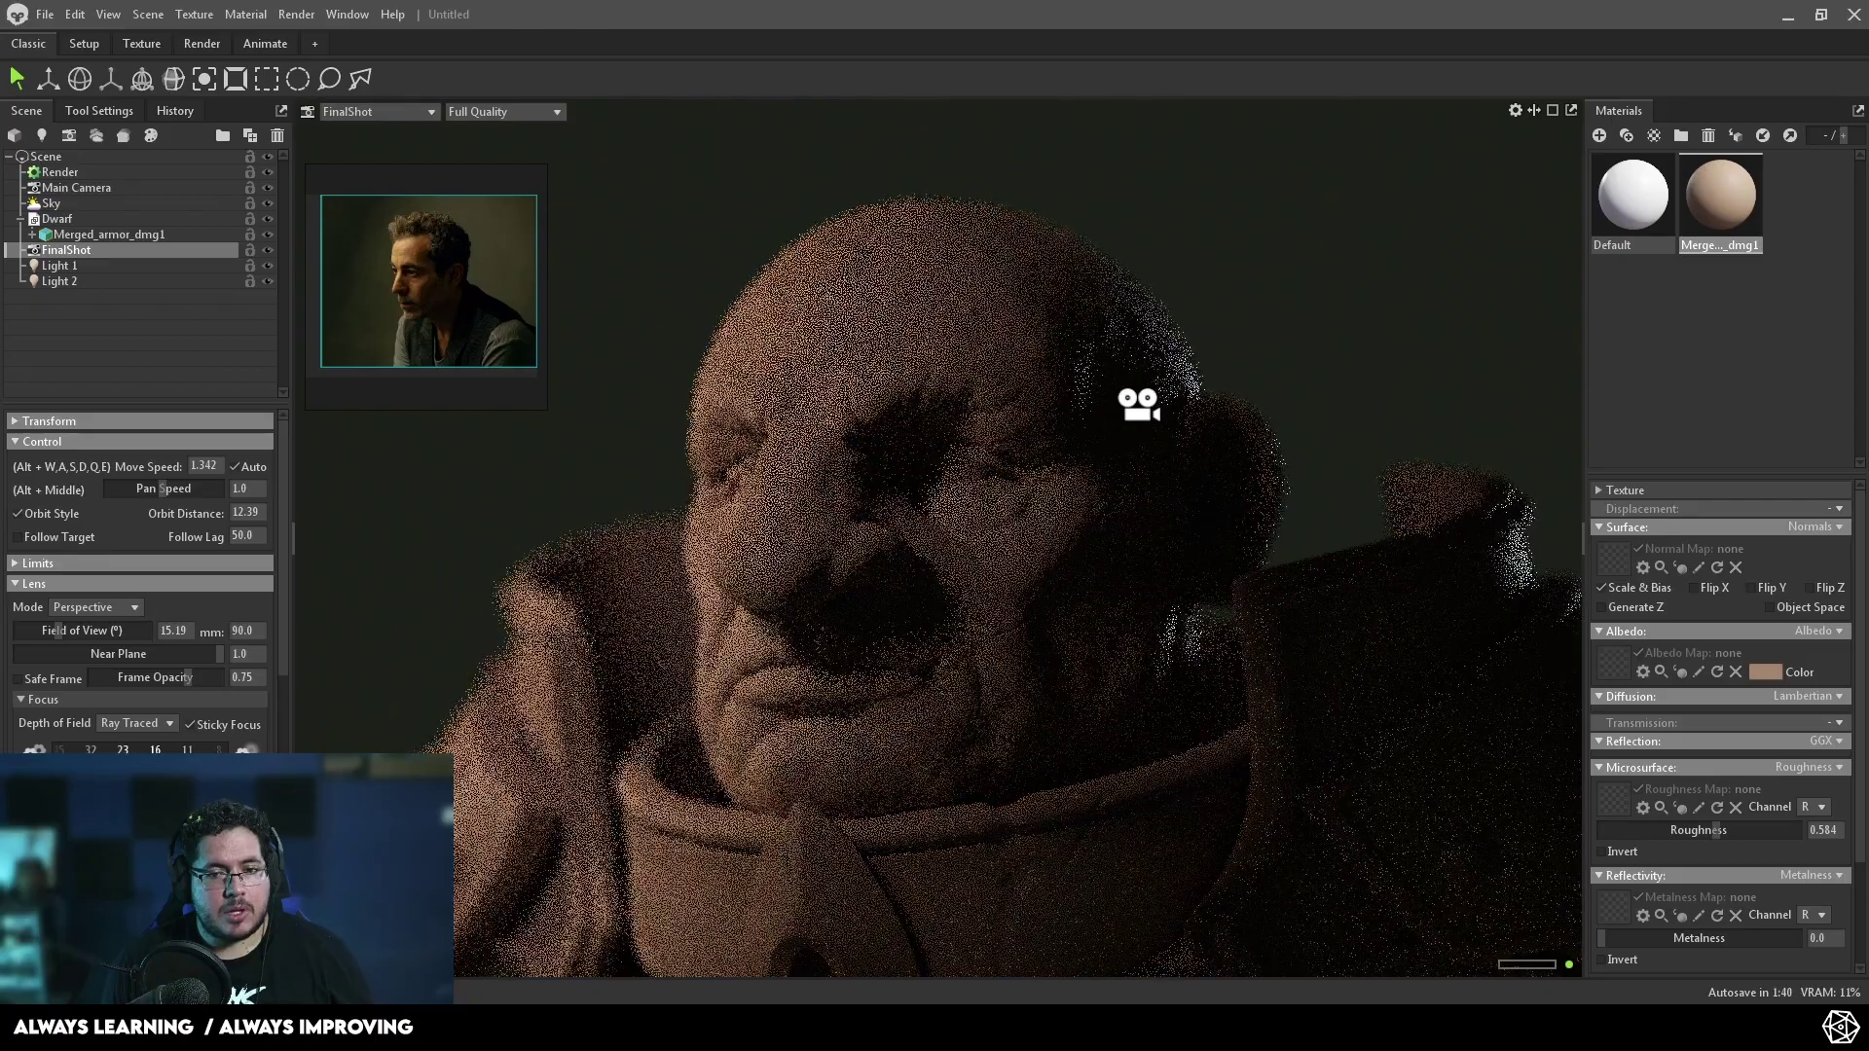
{"action": "scroll", "coordinate": [1139, 403], "scroll_direction": "down", "scroll_amount": 1}
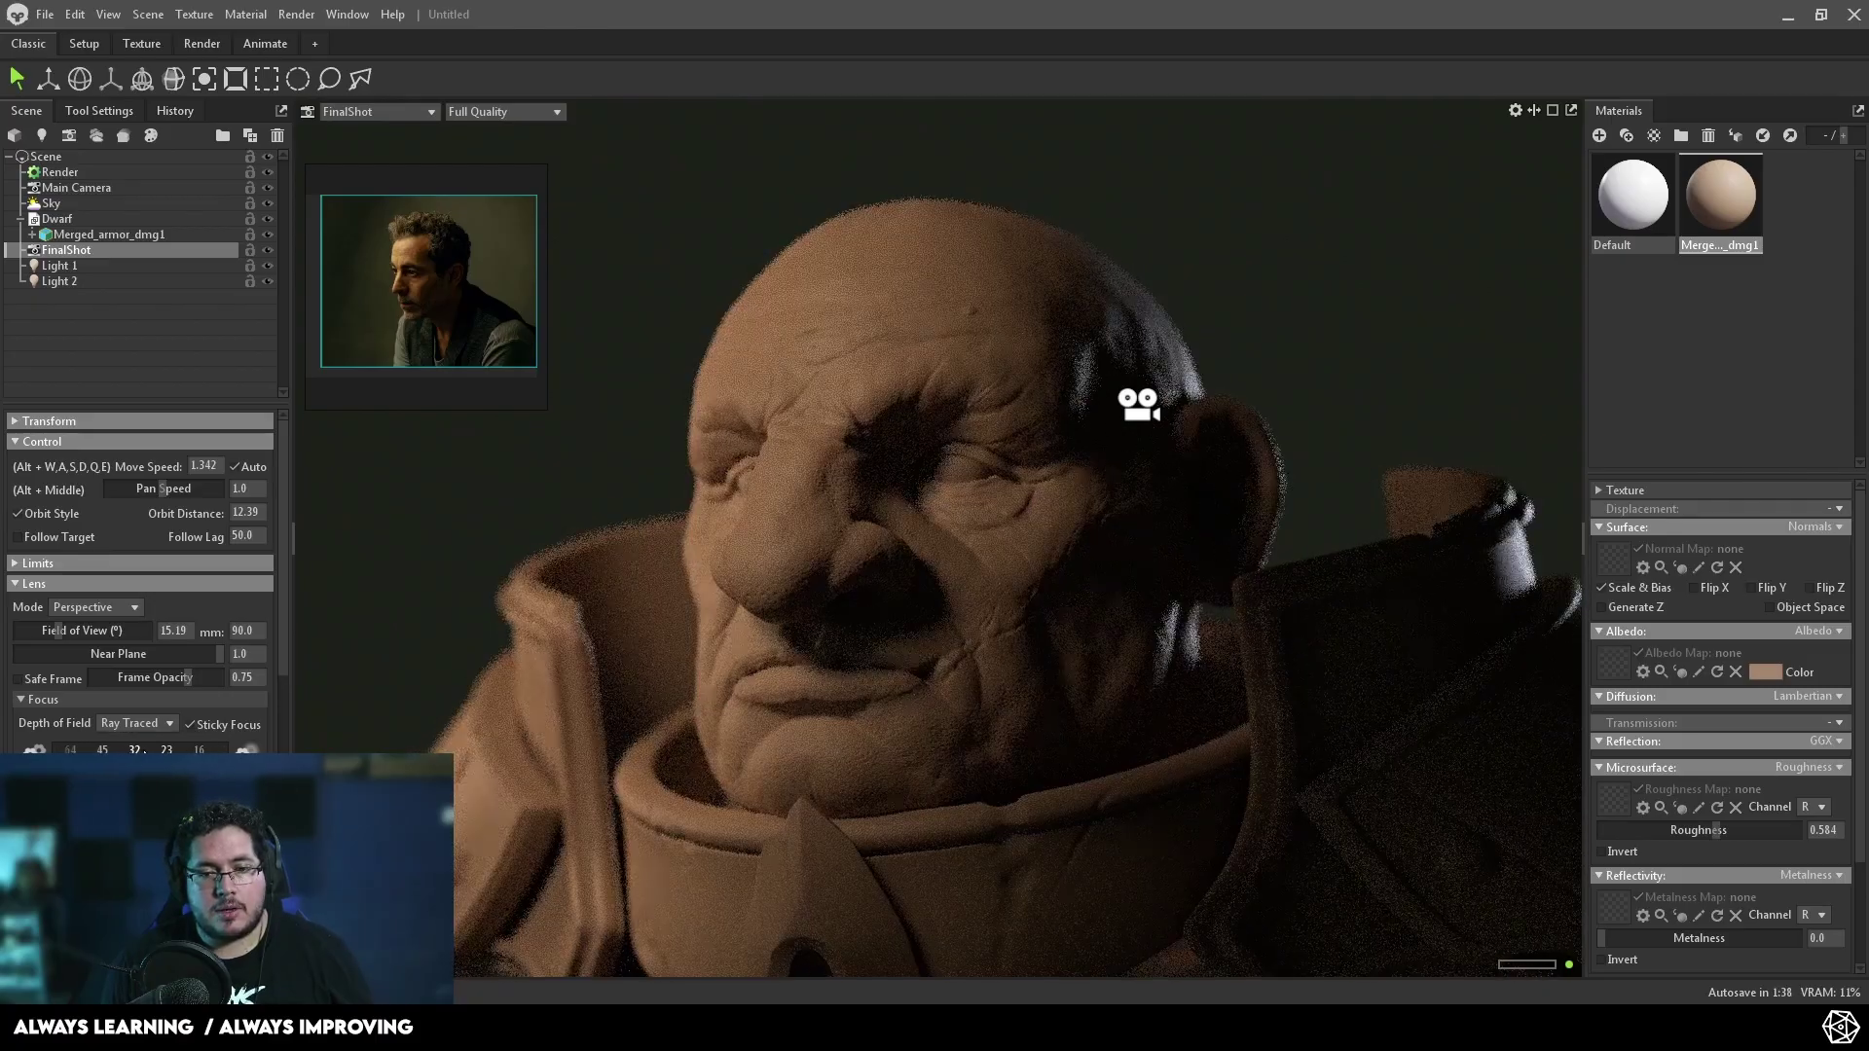
{"action": "scroll", "coordinate": [1139, 404], "scroll_direction": "down", "scroll_amount": 1}
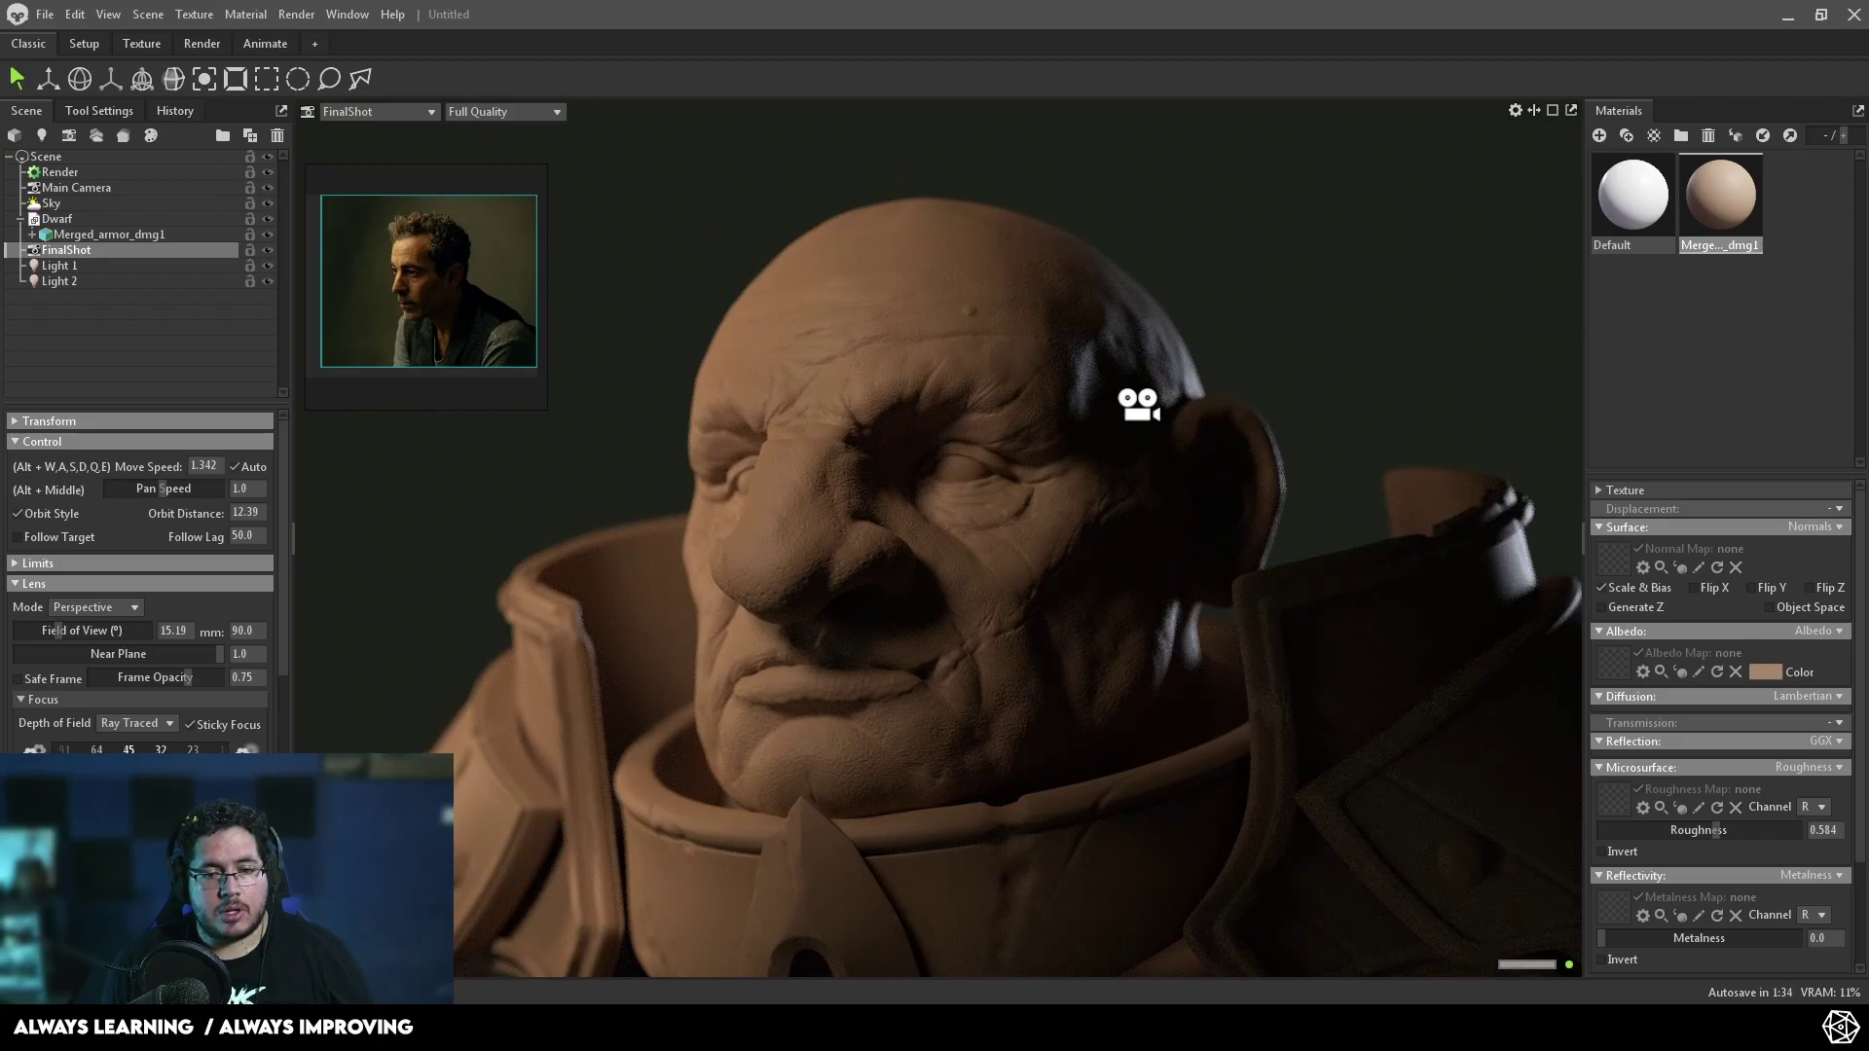
{"action": "scroll", "coordinate": [1139, 404], "scroll_direction": "up", "scroll_amount": 1}
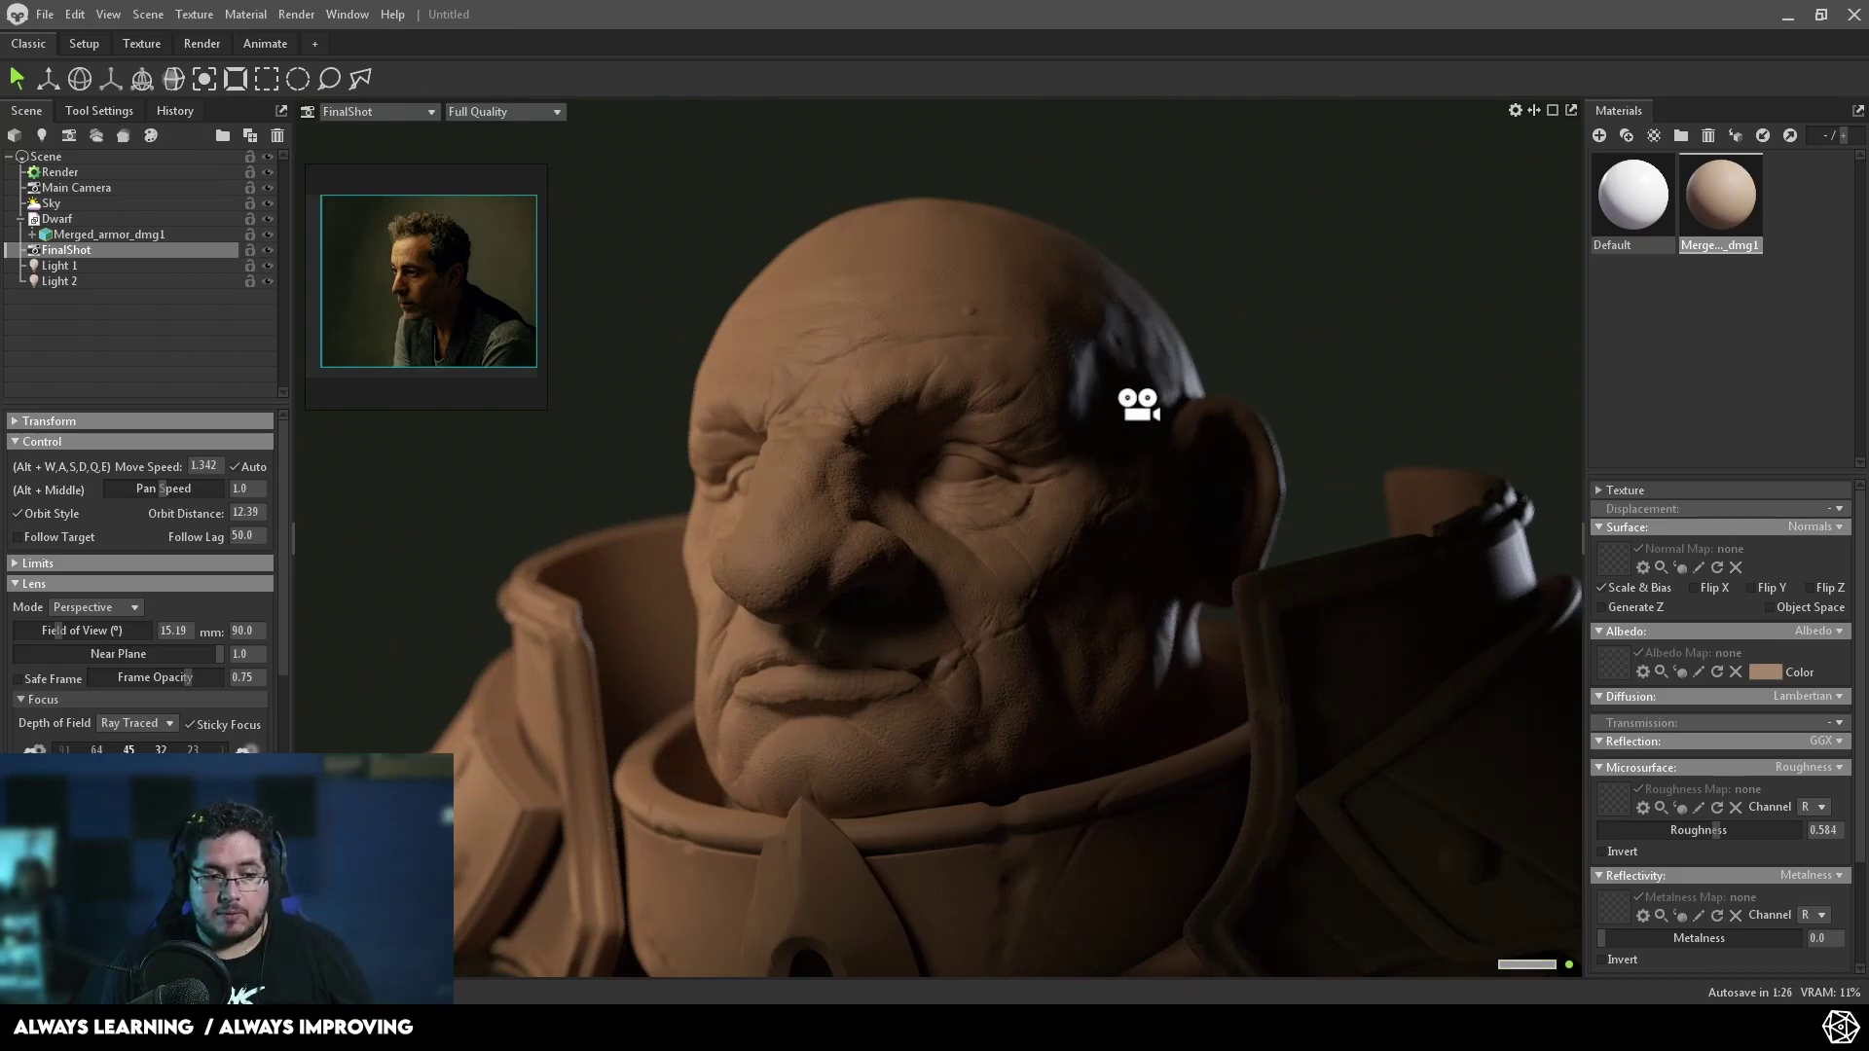
{"action": "left_click_drag", "start_coordinate": [128, 750], "coordinate": [179, 749]}
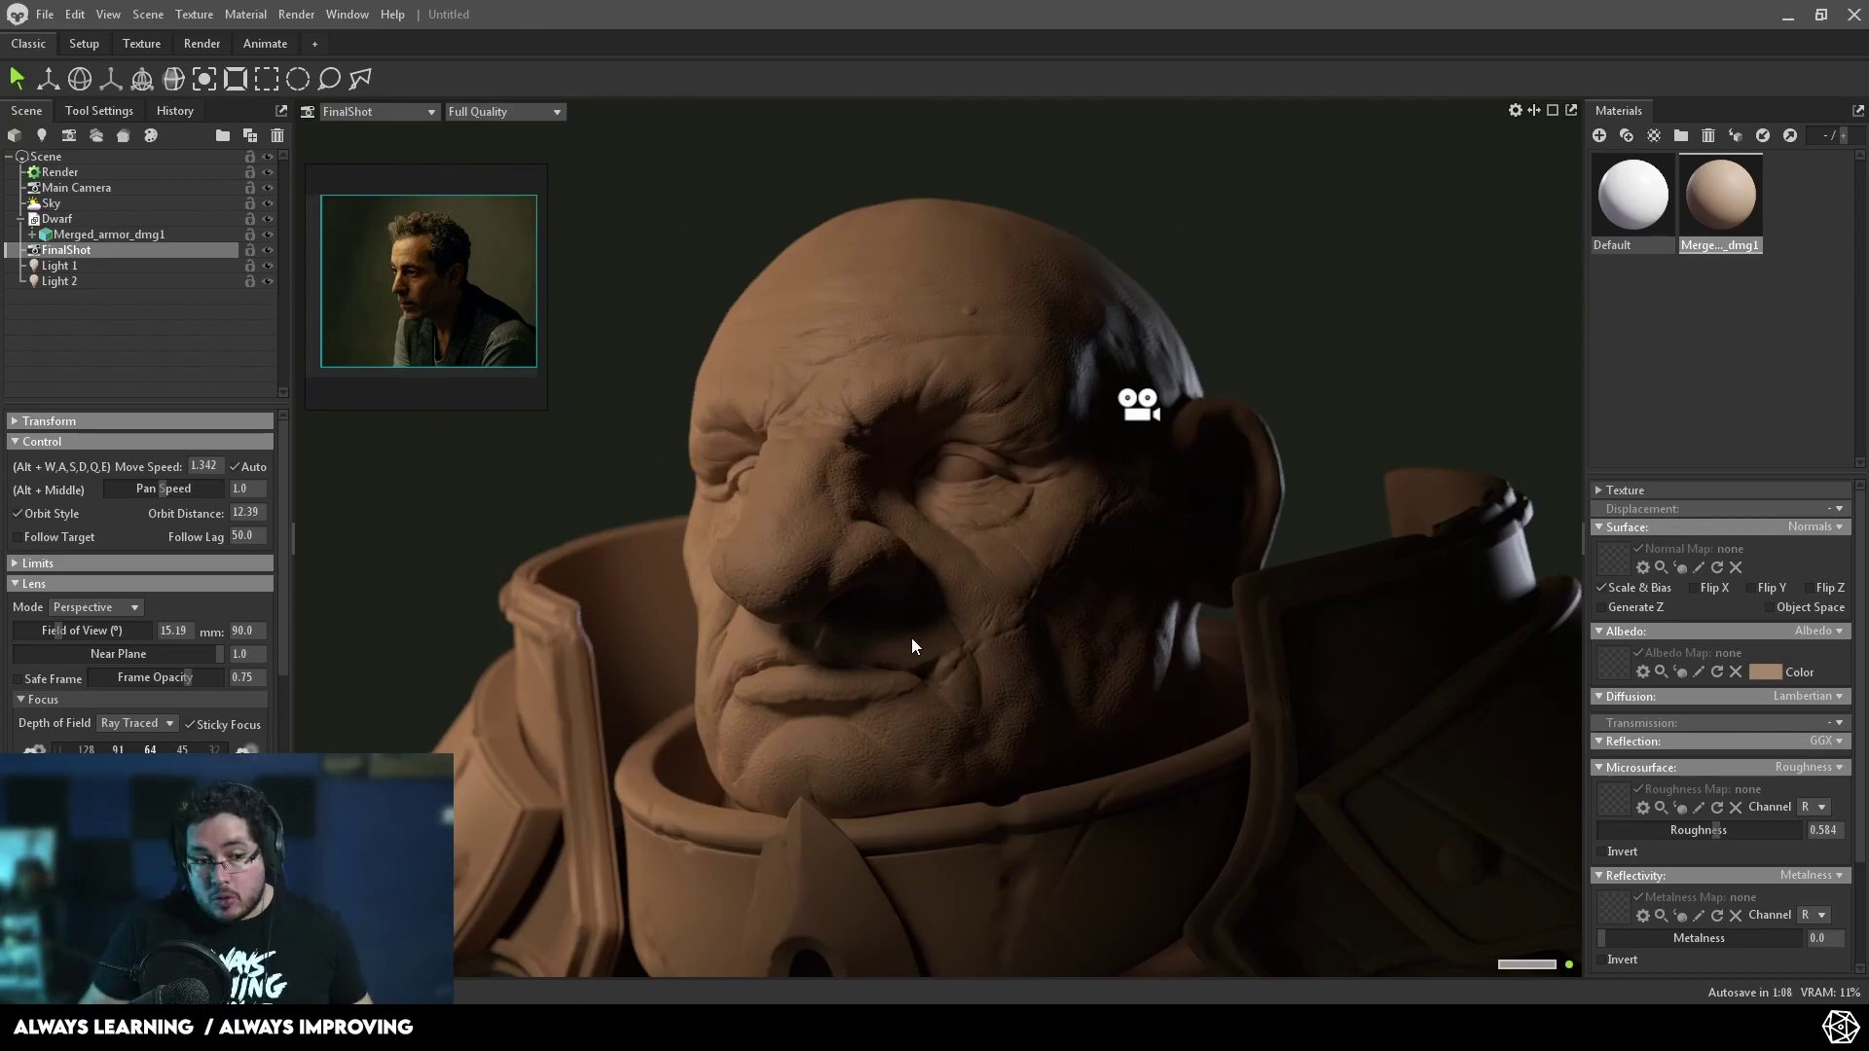
- Check the FinalShot camera's post effect settings and set the first spotlight's brightness to 3.966
{"action": "left_click", "coordinate": [95, 250]}
{"action": "scroll", "coordinate": [138, 681], "scroll_direction": "down", "scroll_amount": 6}
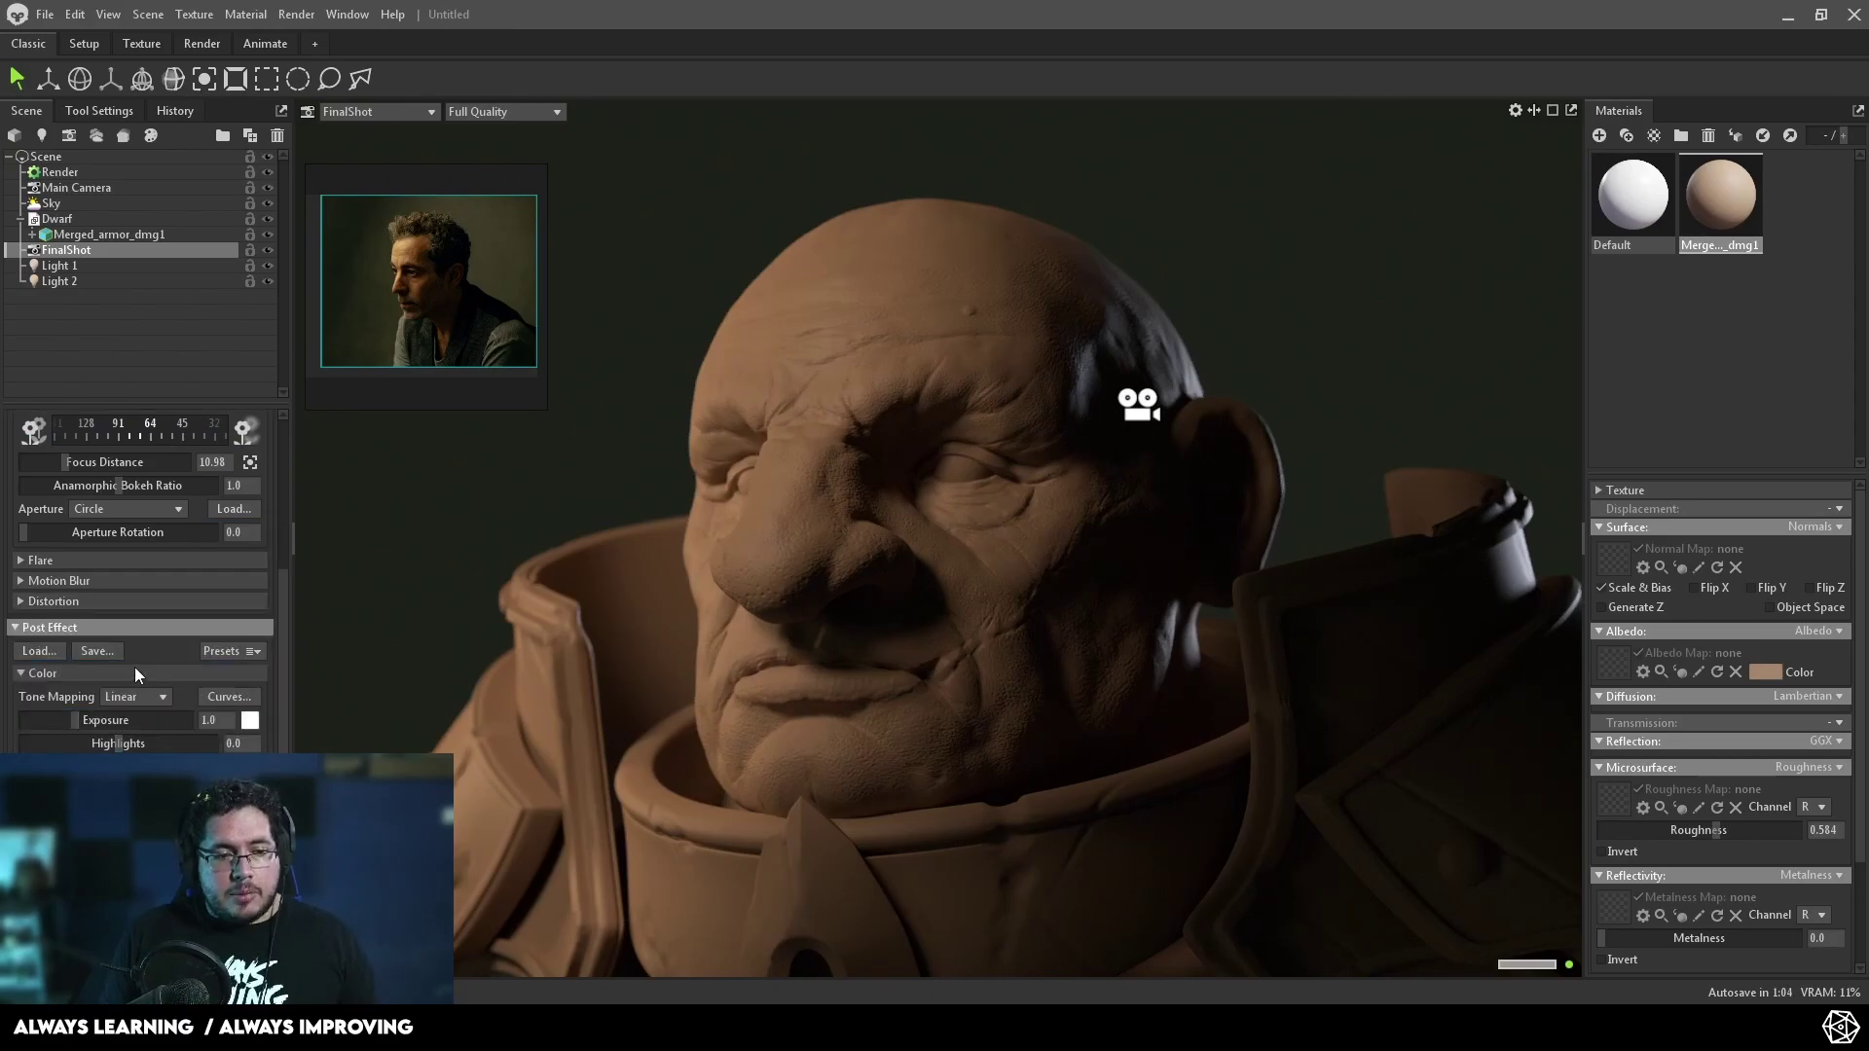
{"action": "scroll", "coordinate": [134, 668], "scroll_direction": "down", "scroll_amount": 2}
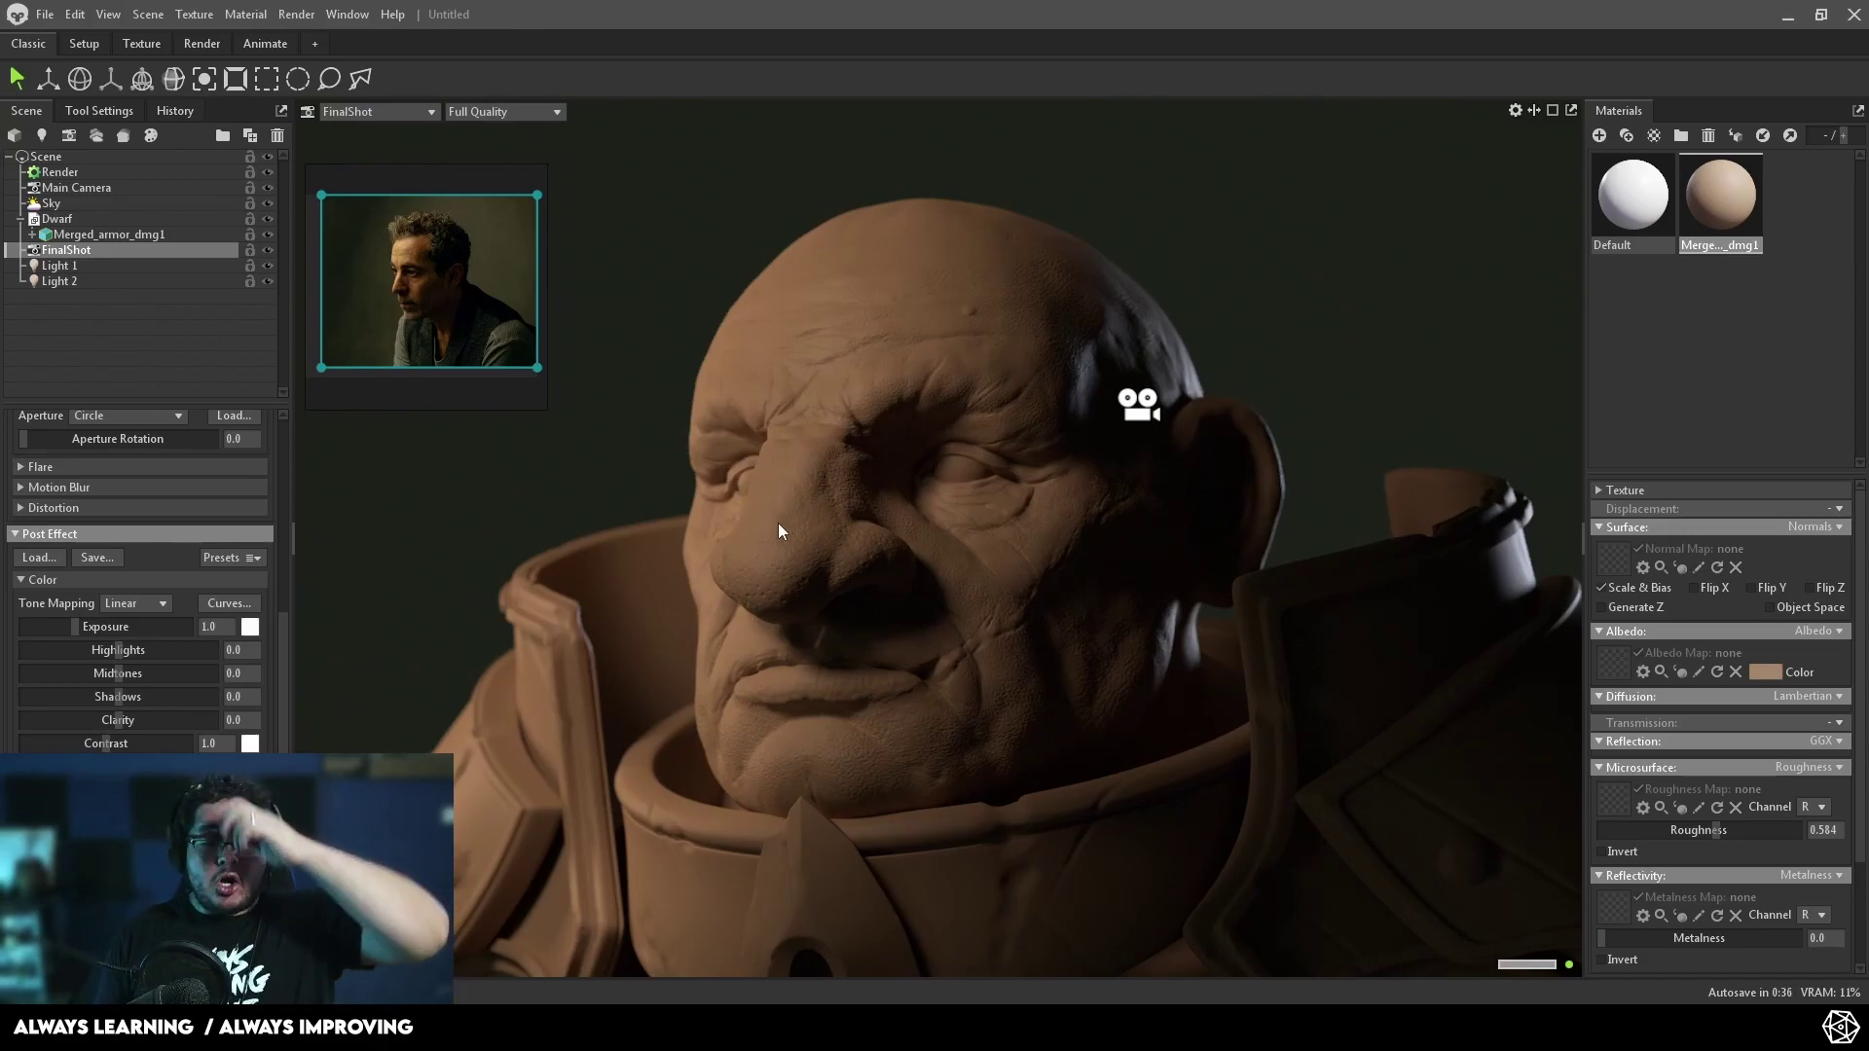
{"action": "left_click", "coordinate": [121, 265]}
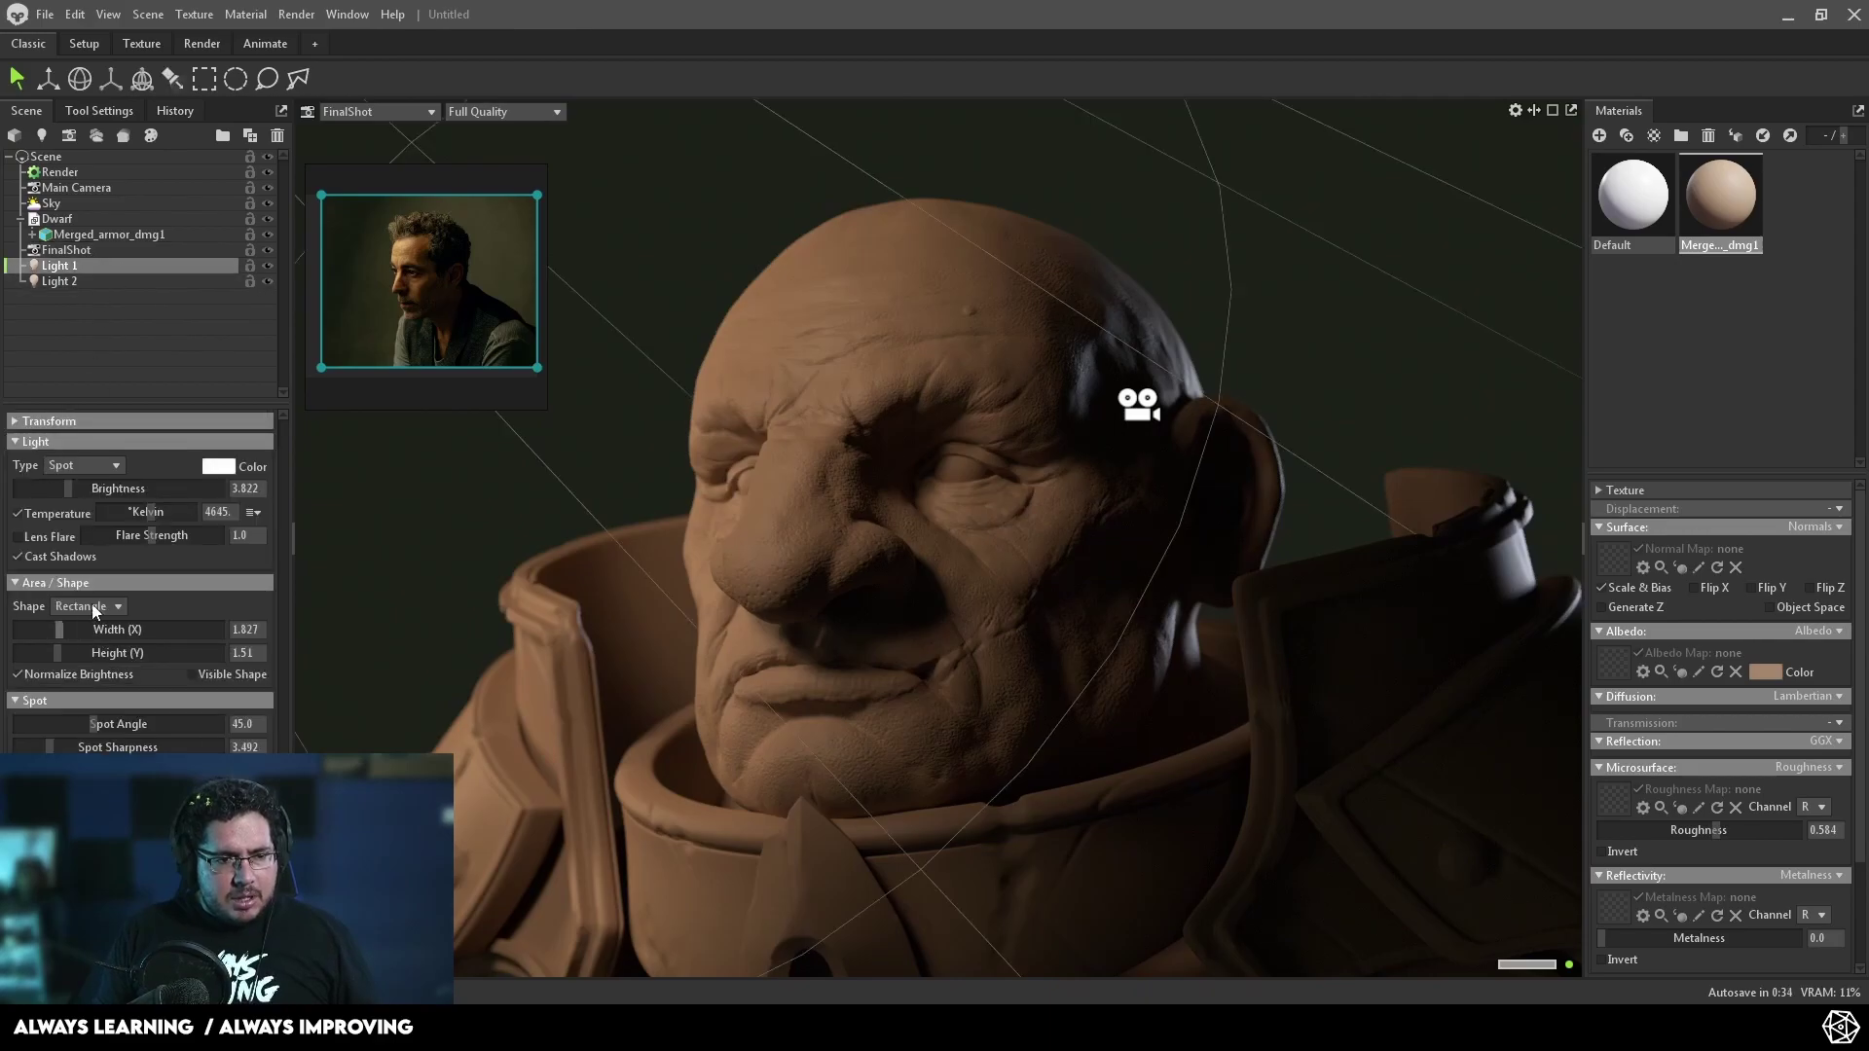
{"action": "left_click_drag", "start_coordinate": [71, 491], "coordinate": [71, 490]}
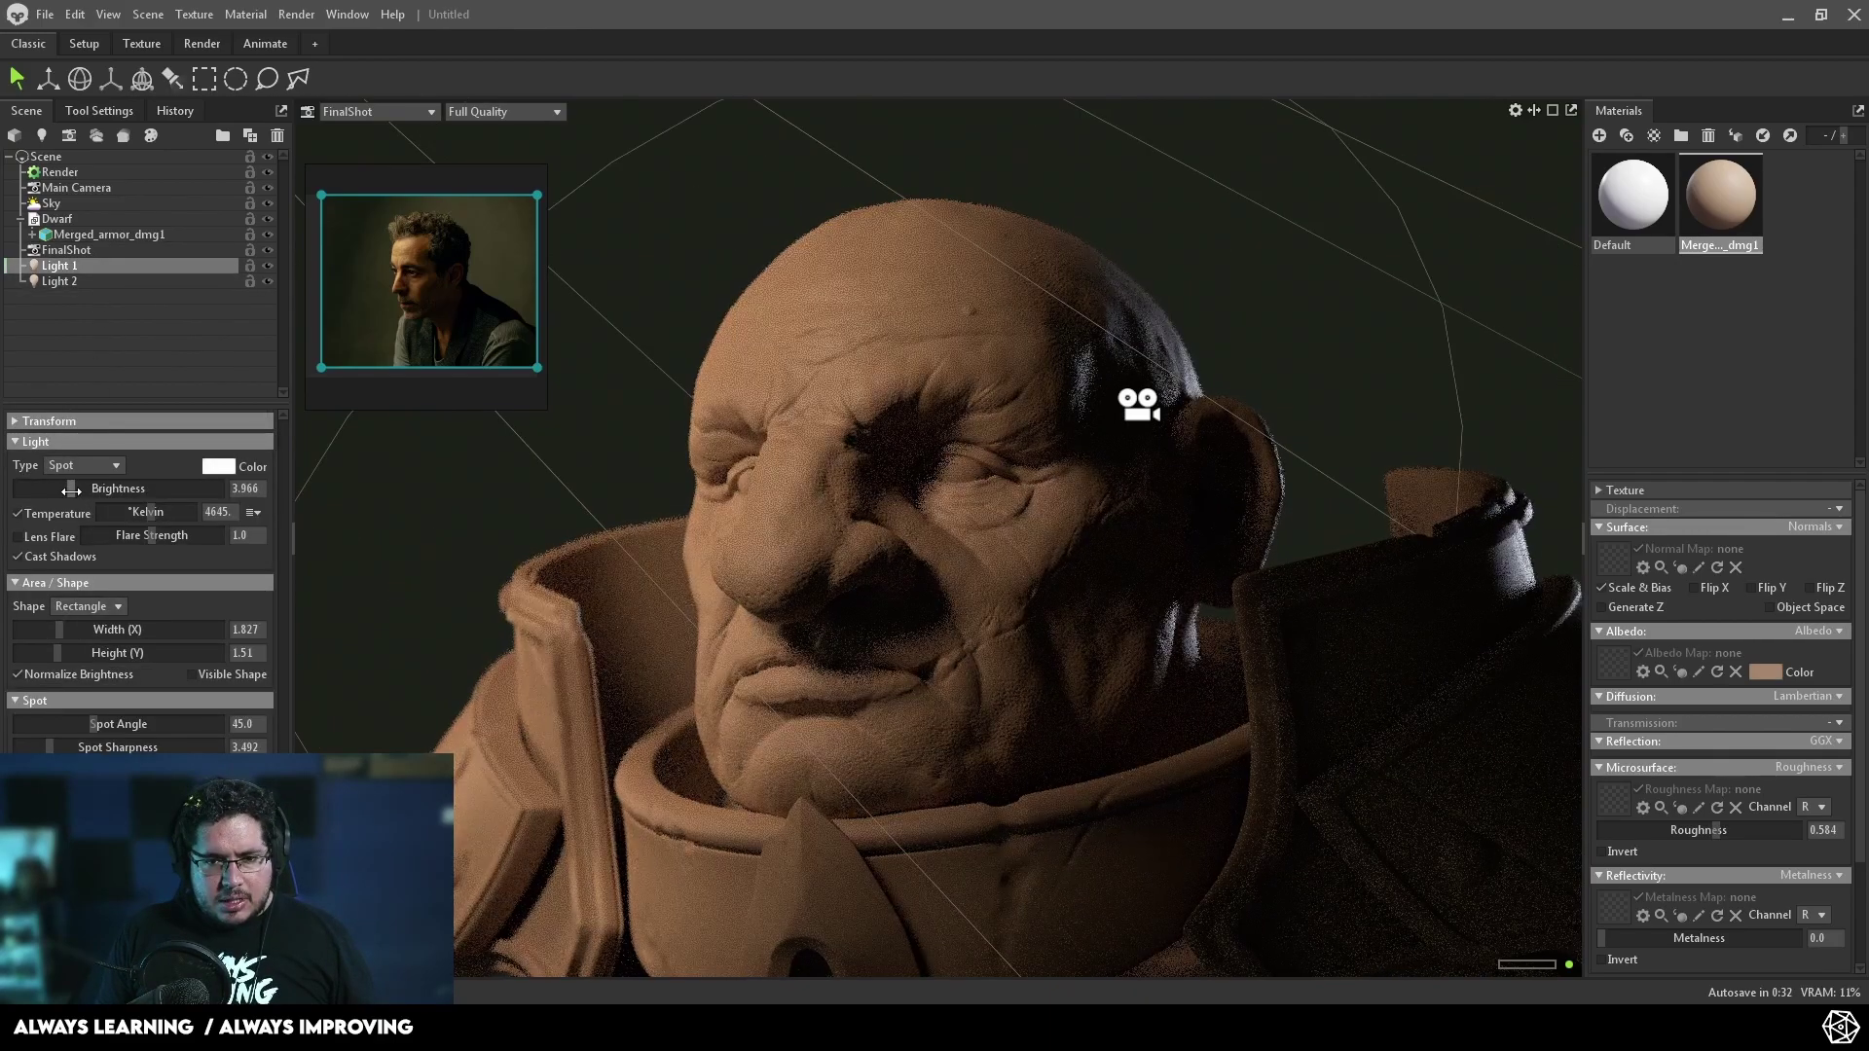
- Try a bloom glow in the FinalShot camera's post effects and save the scene as dwardRender.tbscene
{"action": "left_click", "coordinate": [76, 249]}
{"action": "scroll", "coordinate": [141, 584], "scroll_direction": "down", "scroll_amount": 7}
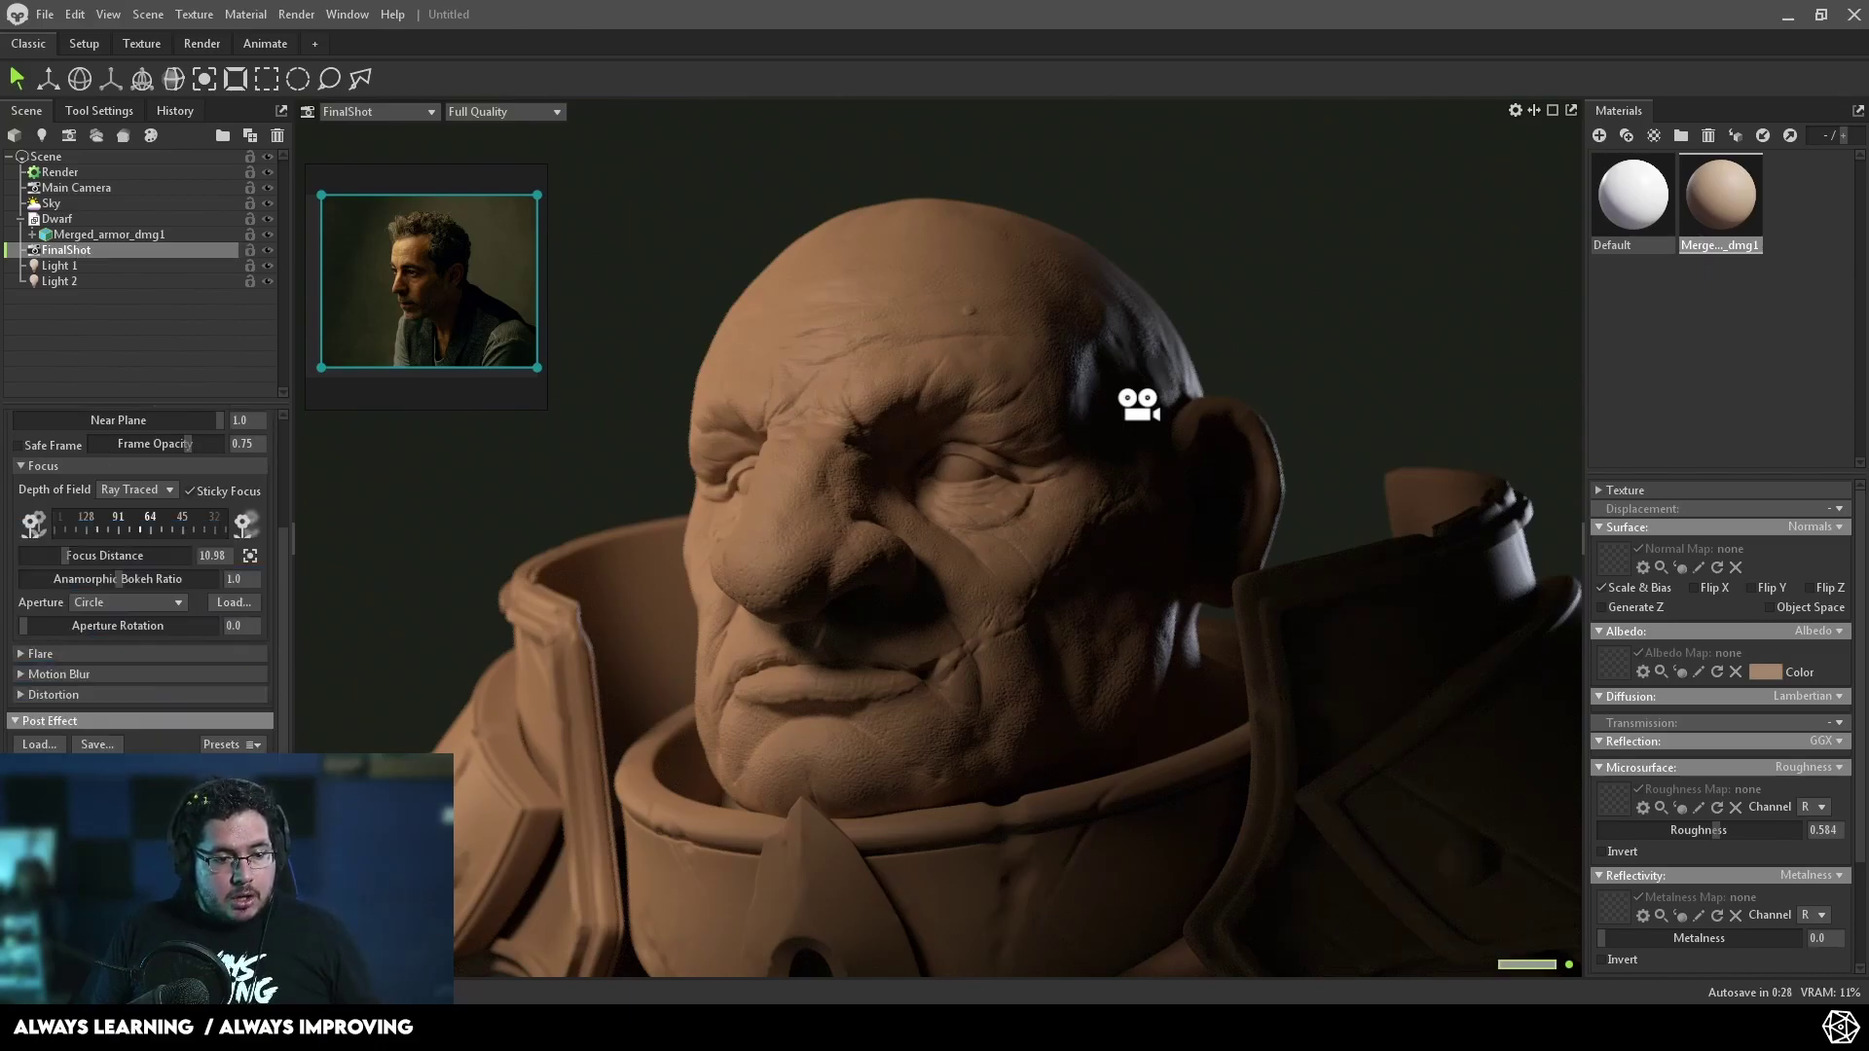
{"action": "scroll", "coordinate": [141, 584], "scroll_direction": "down", "scroll_amount": 2}
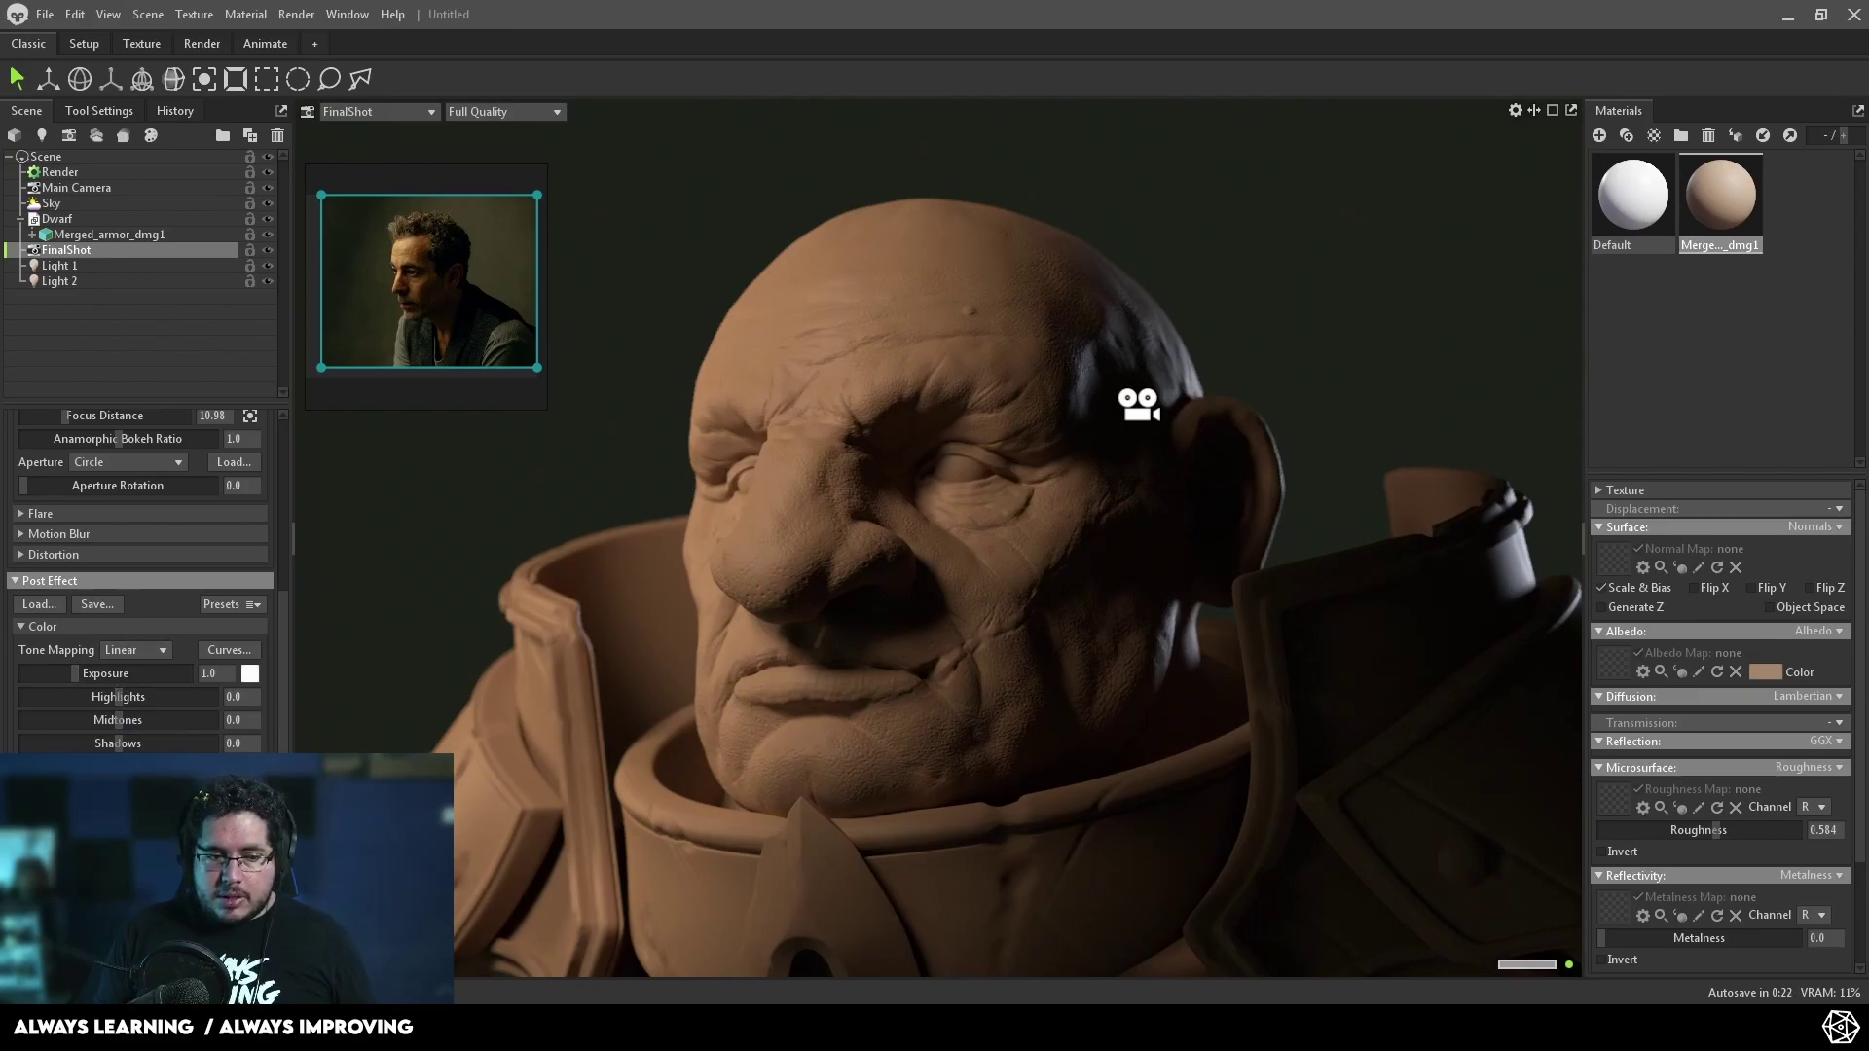
{"action": "scroll", "coordinate": [141, 584], "scroll_direction": "down", "scroll_amount": 4}
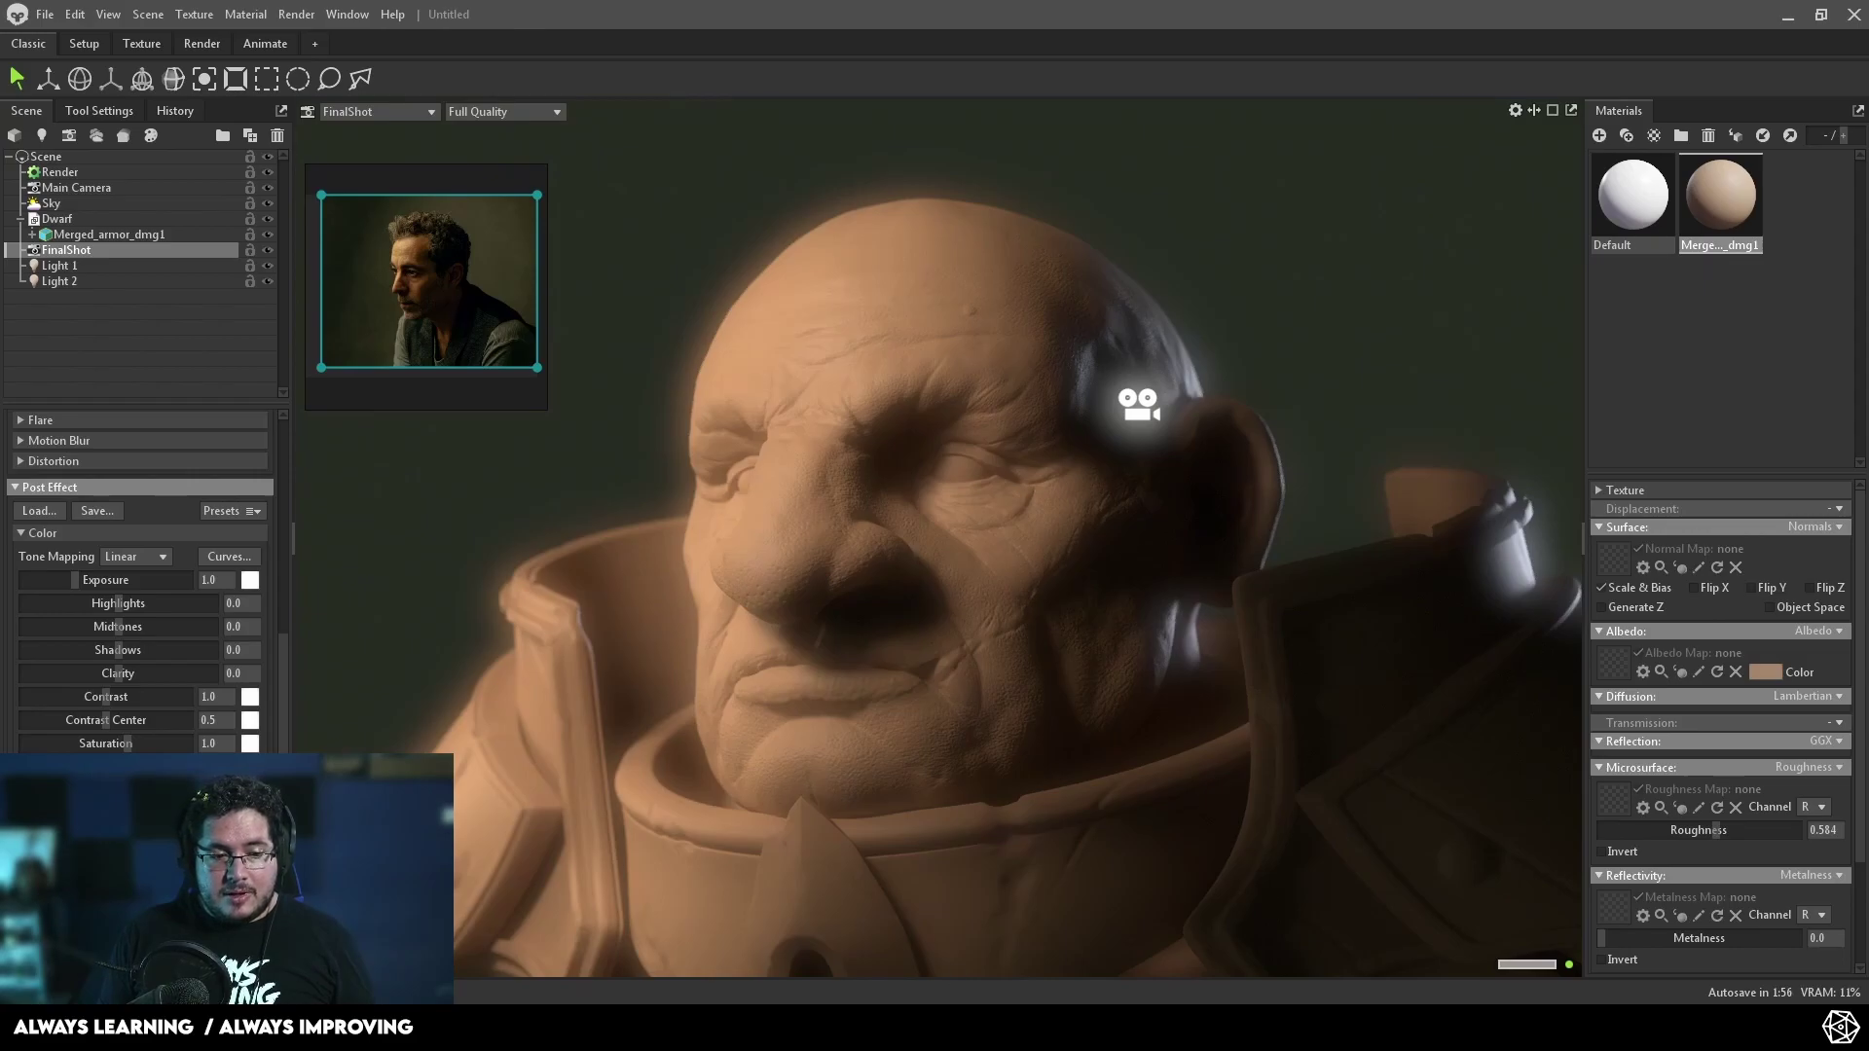
{"action": "key", "text": "alt+f"}
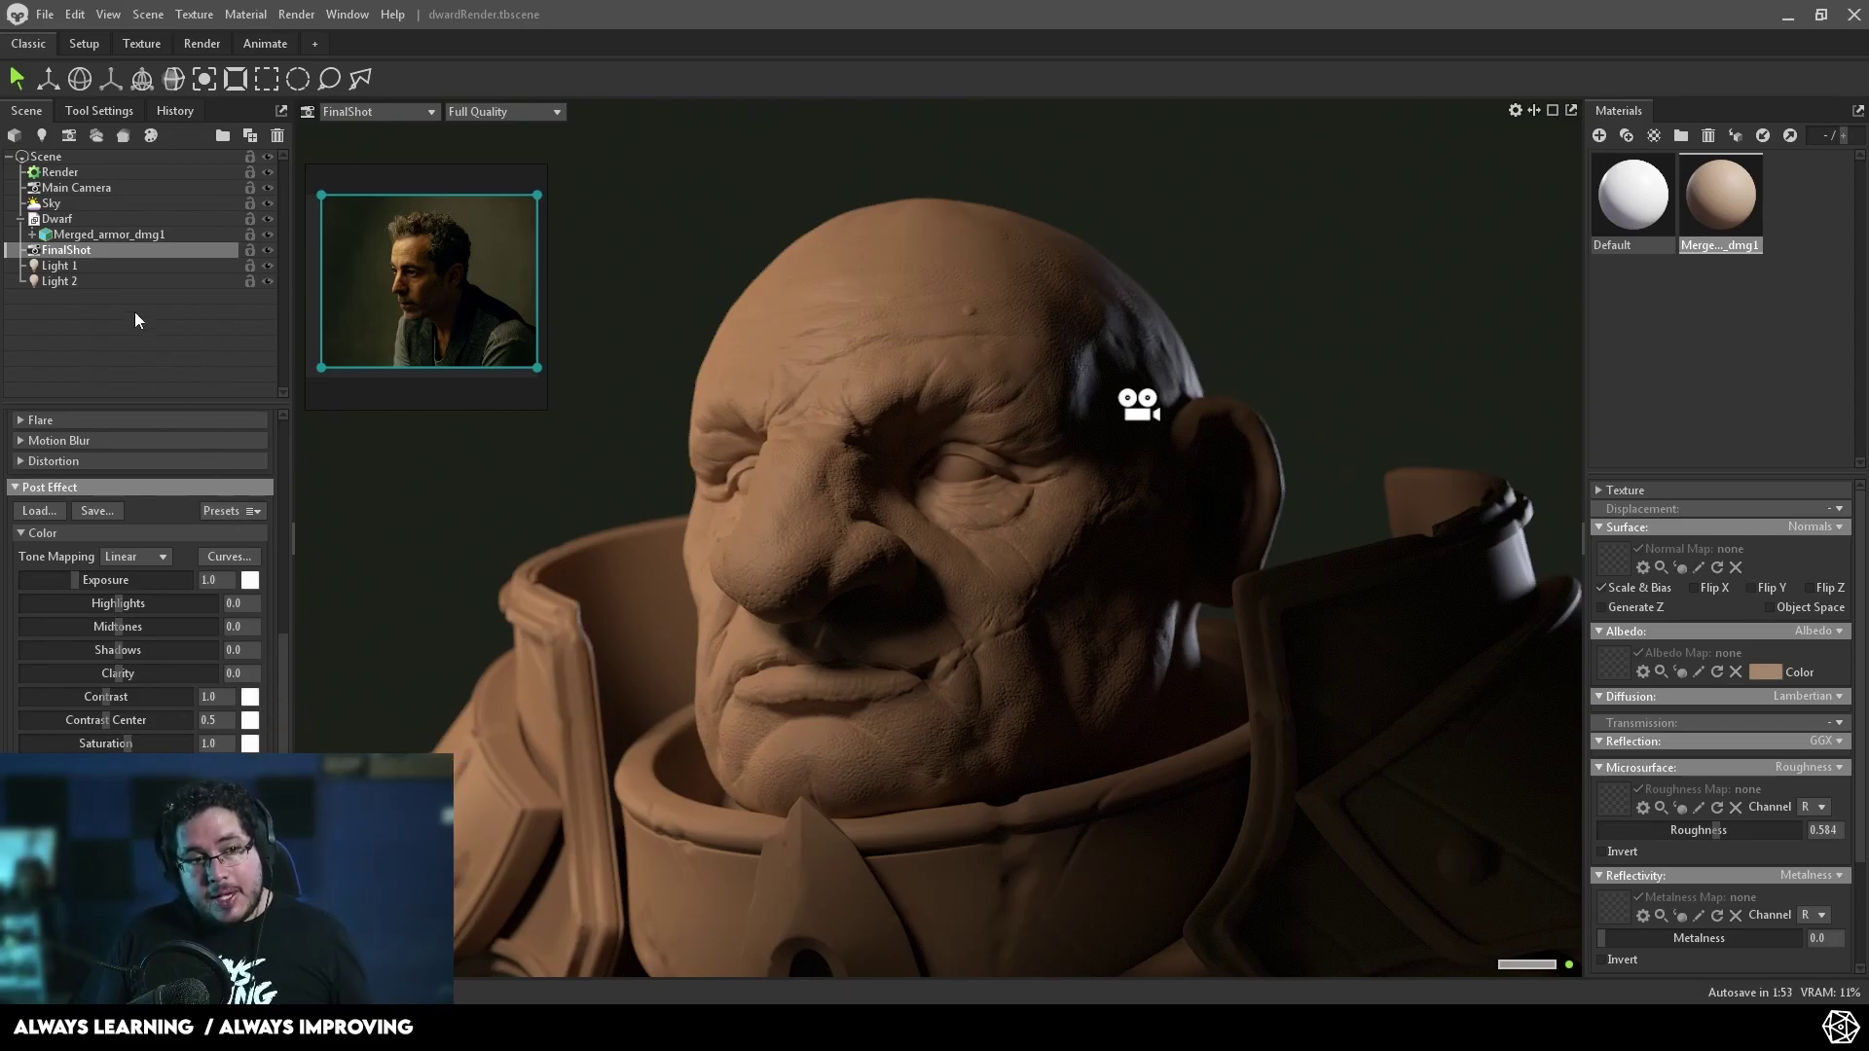
- Add fog to the scene with a distance of 23.17 and its lights illumination at 0
{"action": "left_click", "coordinate": [92, 141]}
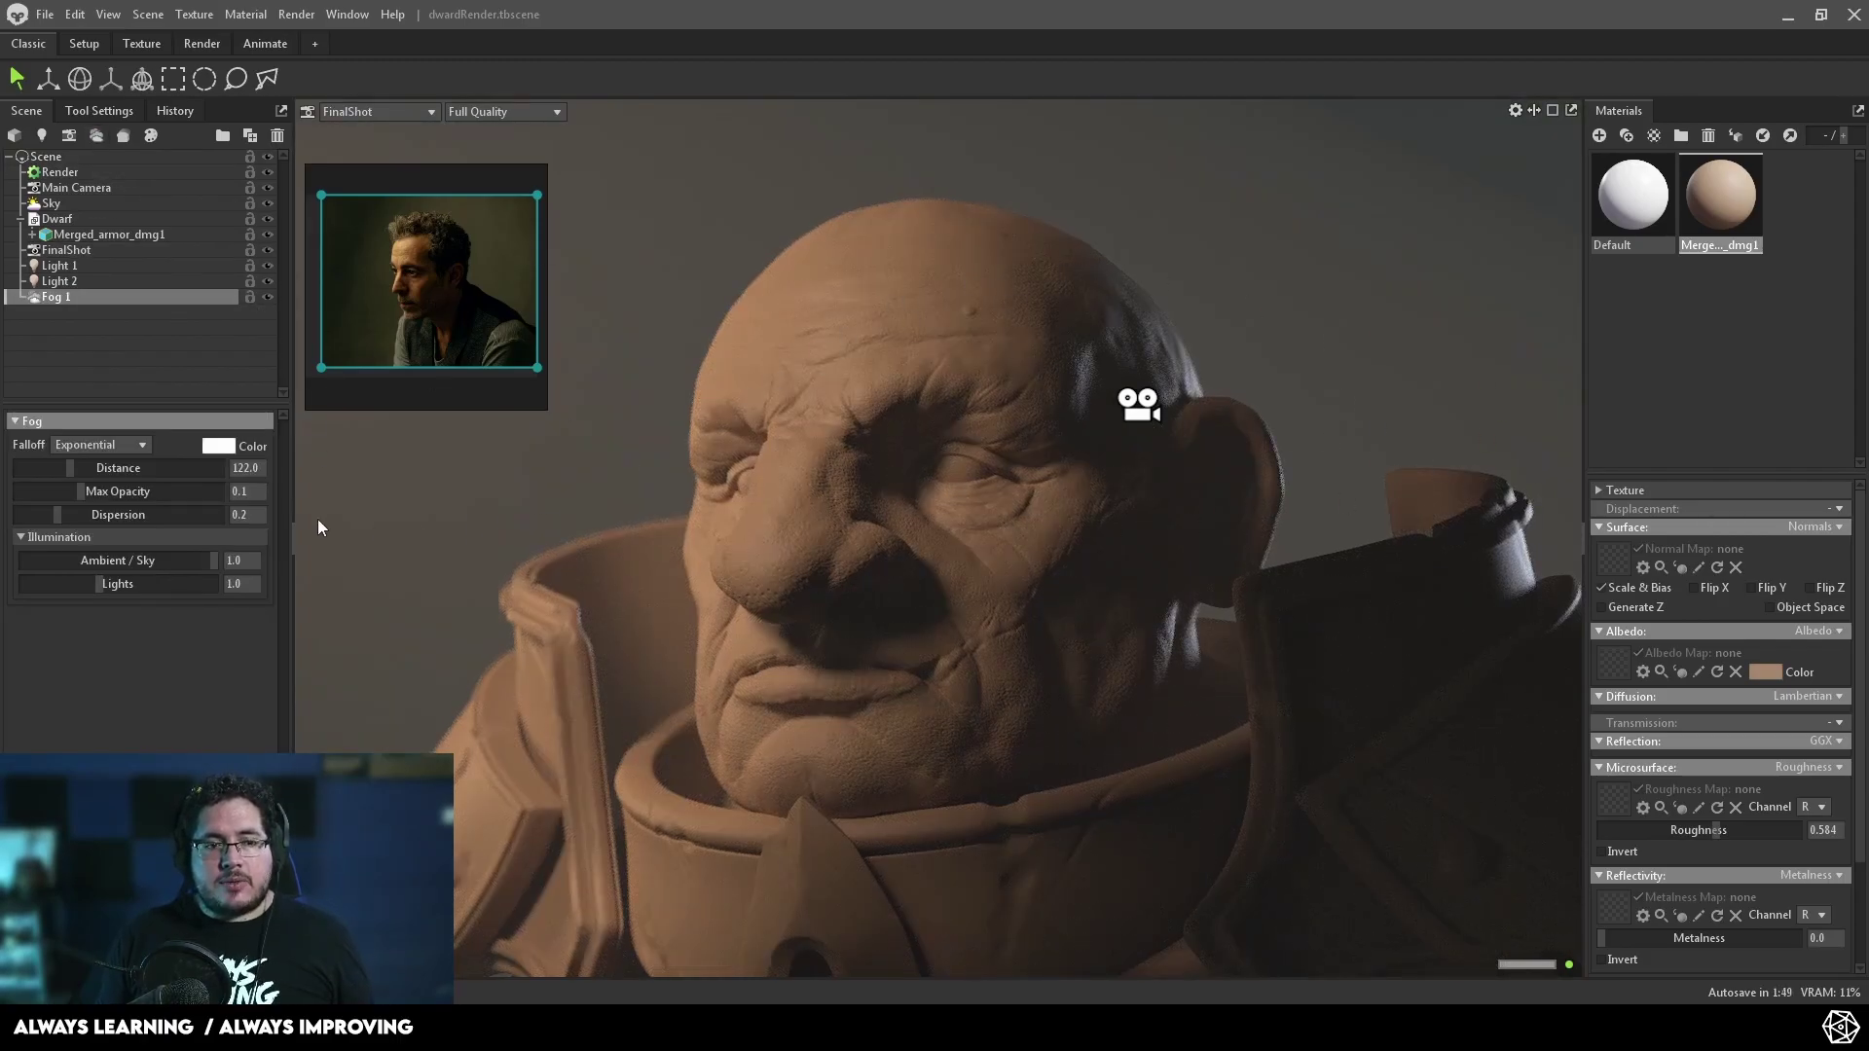
{"action": "left_click_drag", "start_coordinate": [78, 469], "coordinate": [55, 467]}
{"action": "left_click", "coordinate": [93, 583]}
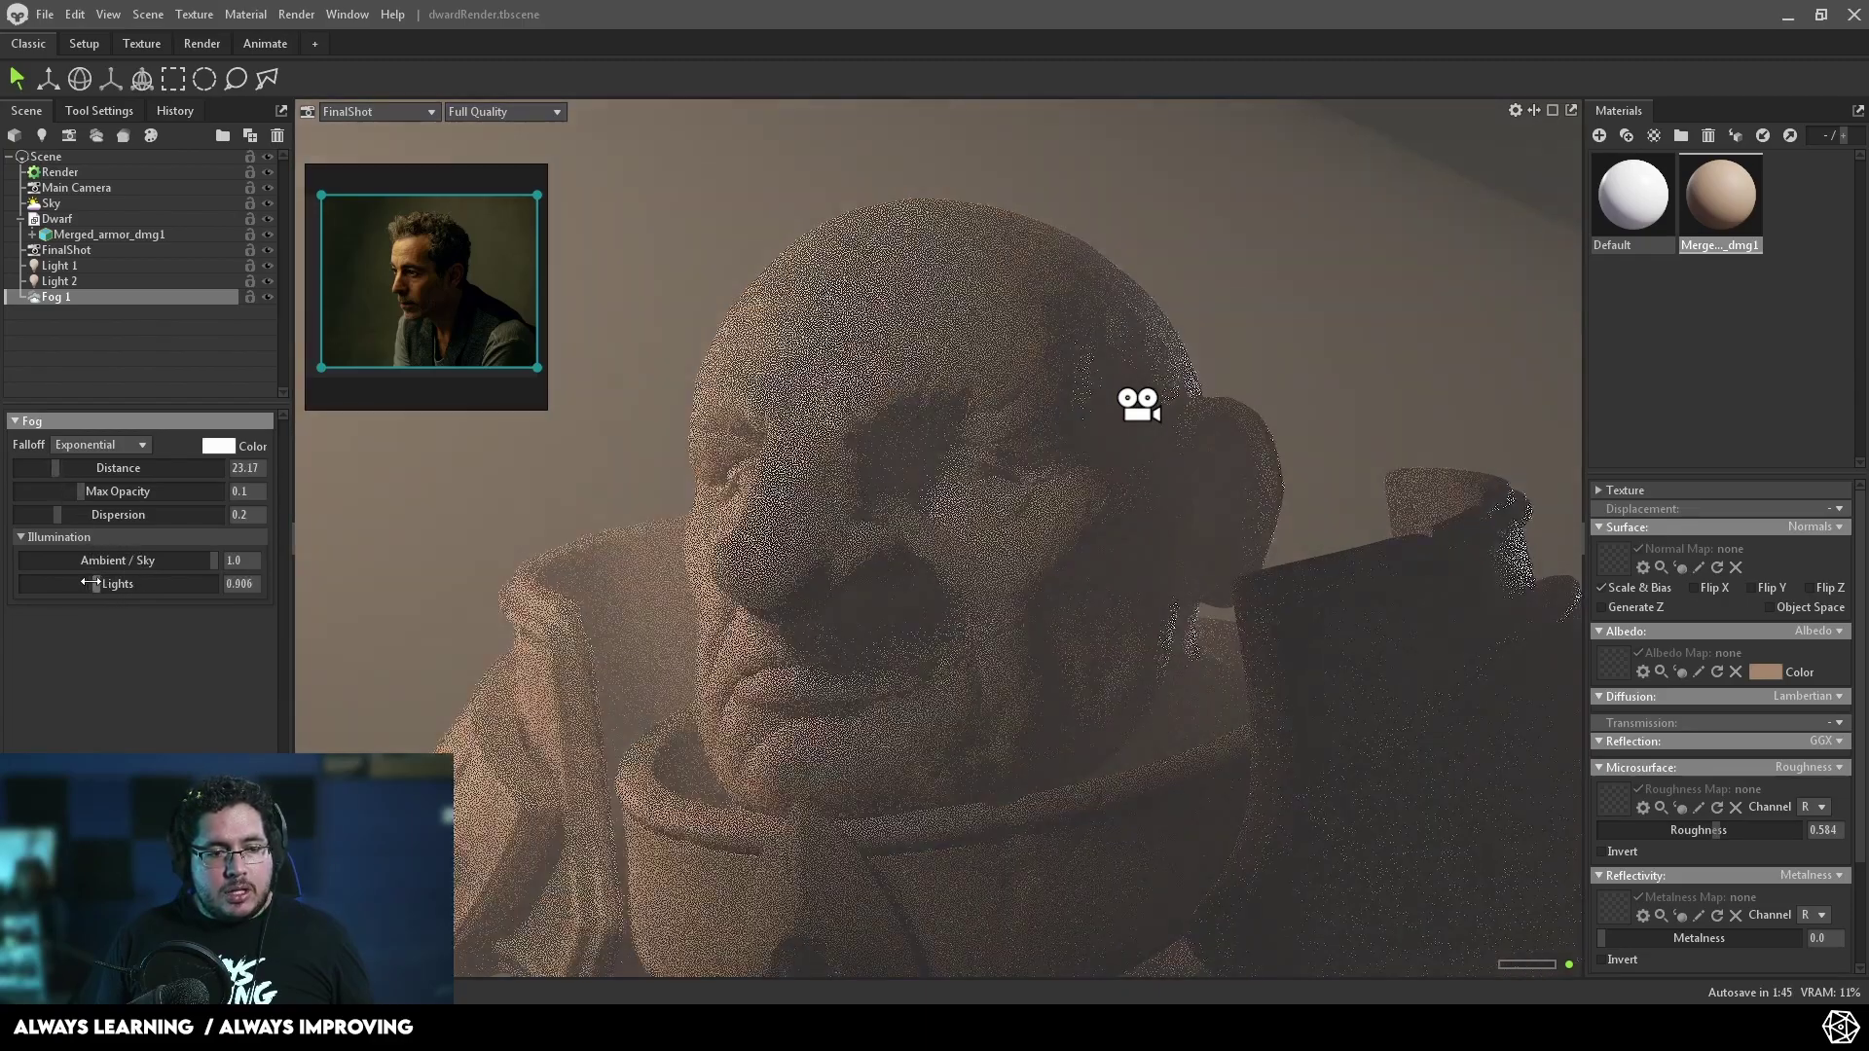
{"action": "left_click_drag", "start_coordinate": [94, 583], "coordinate": [22, 584]}
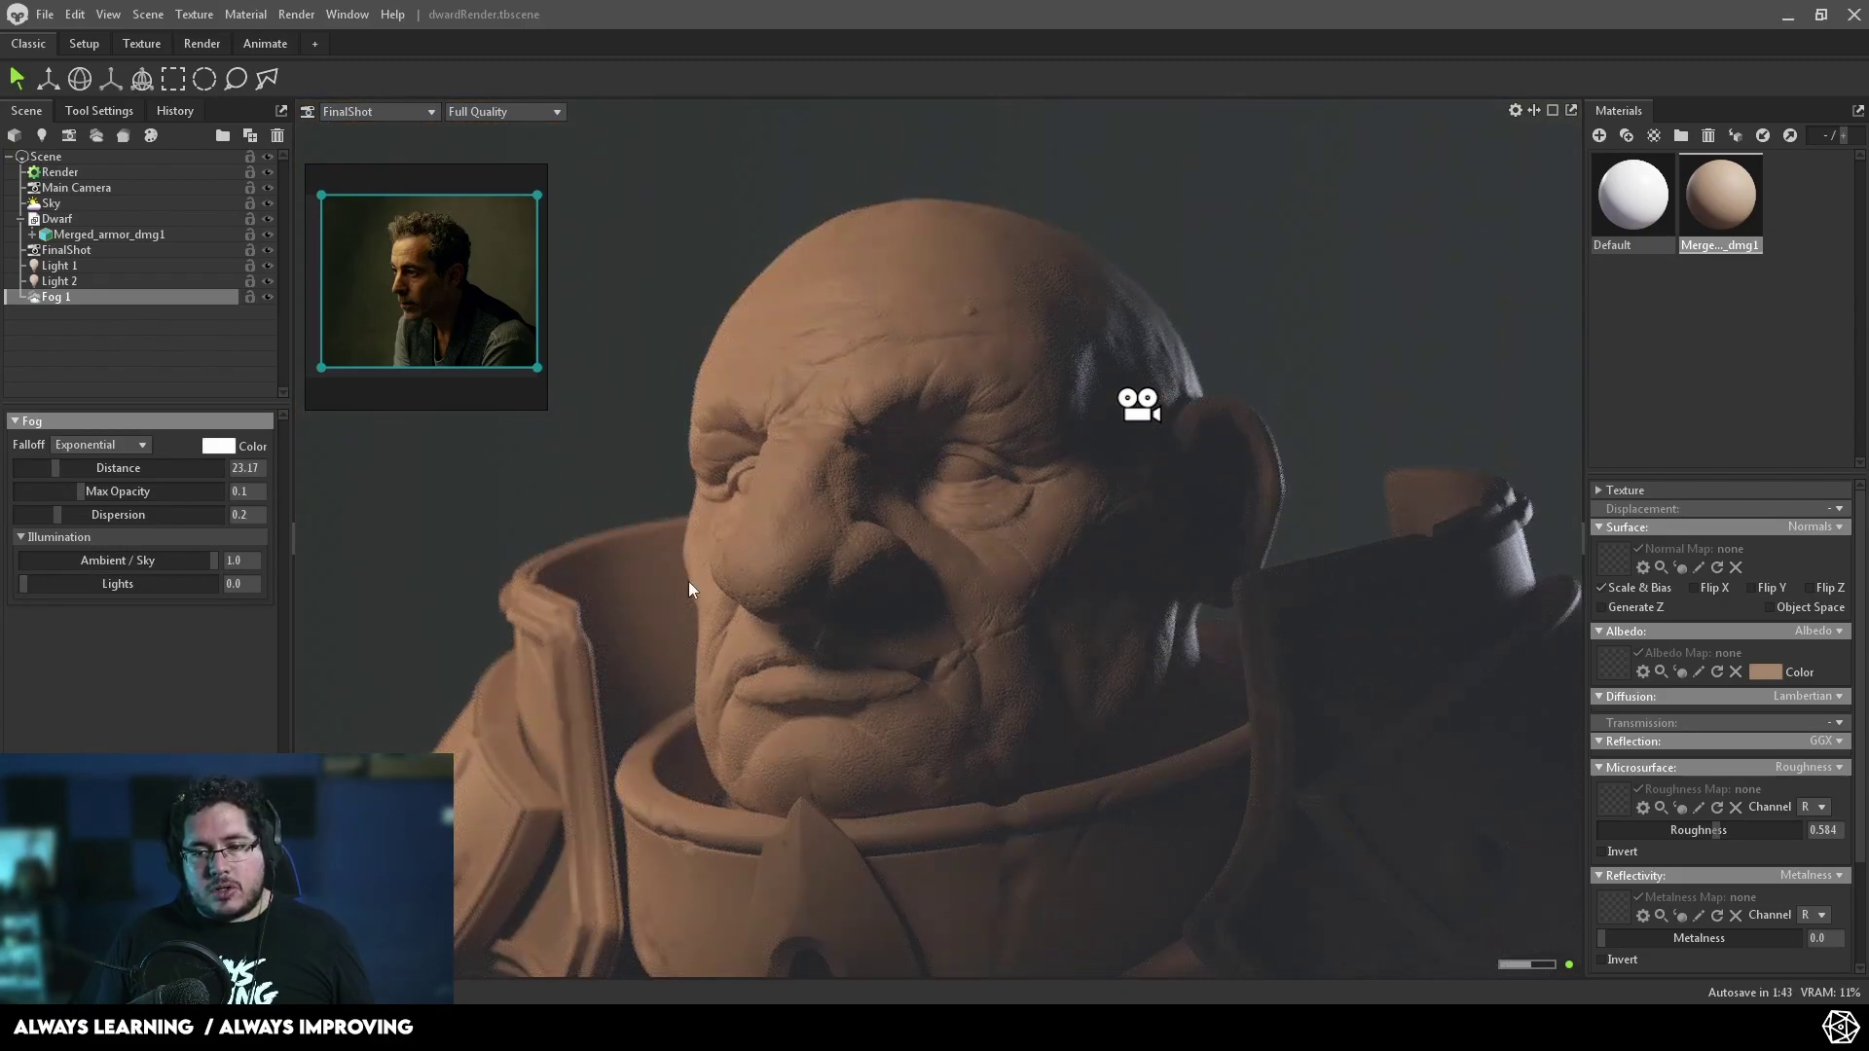
- Set the fog color to dark green, hex 445b25
{"action": "left_click", "coordinate": [218, 446]}
{"action": "left_click", "coordinate": [708, 467]}
{"action": "left_click", "coordinate": [968, 560]}
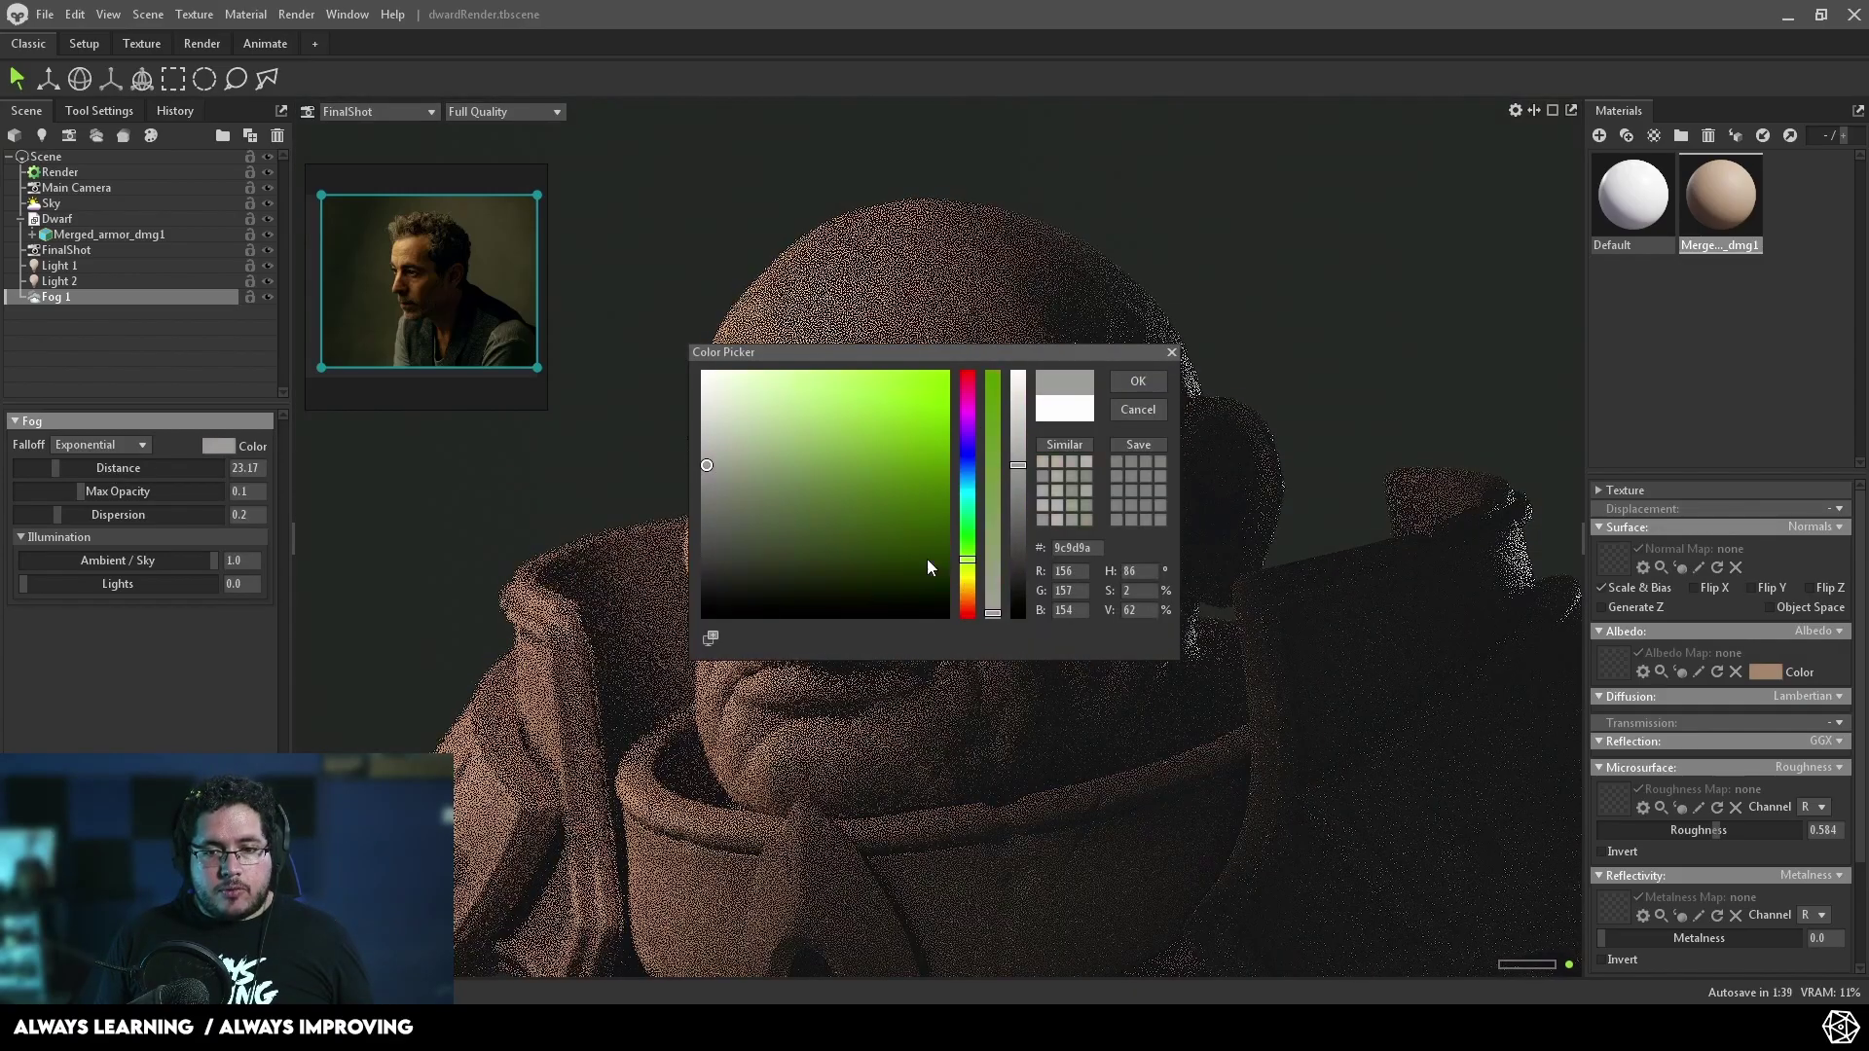
{"action": "left_click_drag", "start_coordinate": [730, 463], "coordinate": [849, 531]}
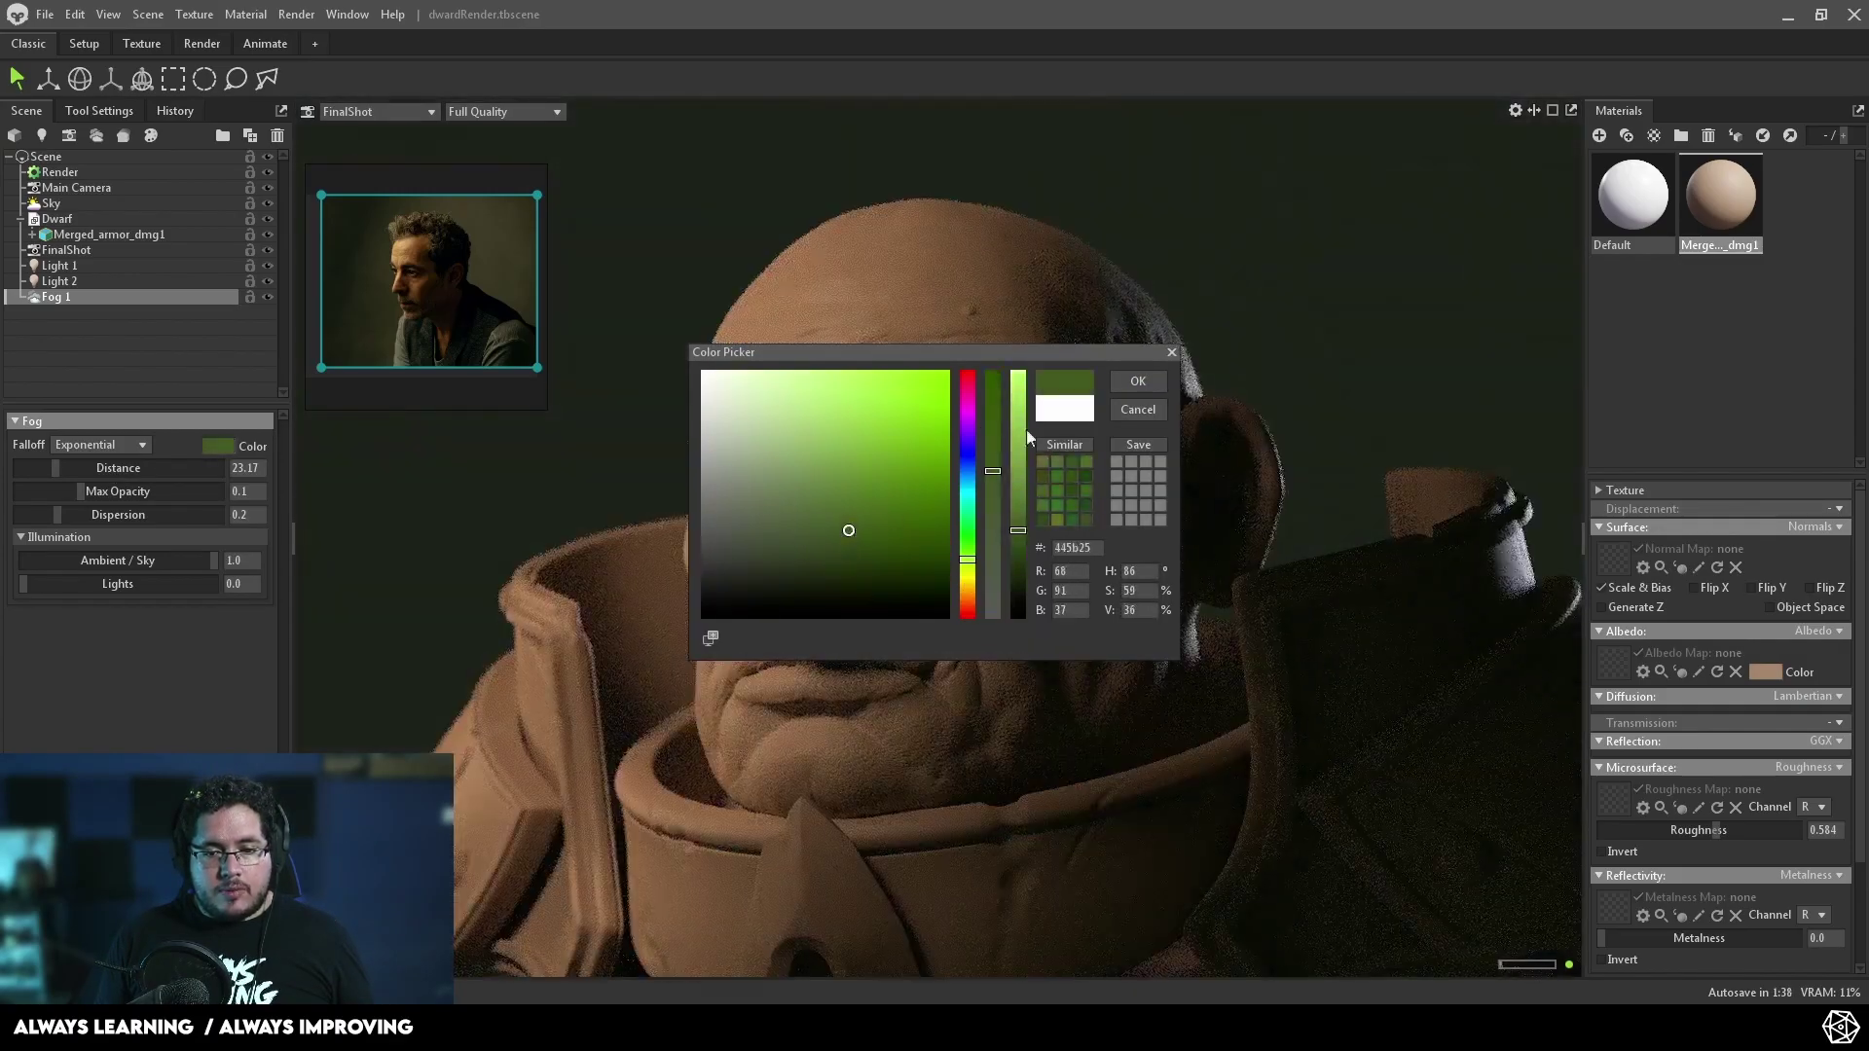
{"action": "left_click", "coordinate": [1139, 382]}
- Set the fog's maximum opacity to 0.196 and its distance to 6.242
{"action": "left_click_drag", "start_coordinate": [78, 491], "coordinate": [107, 491]}
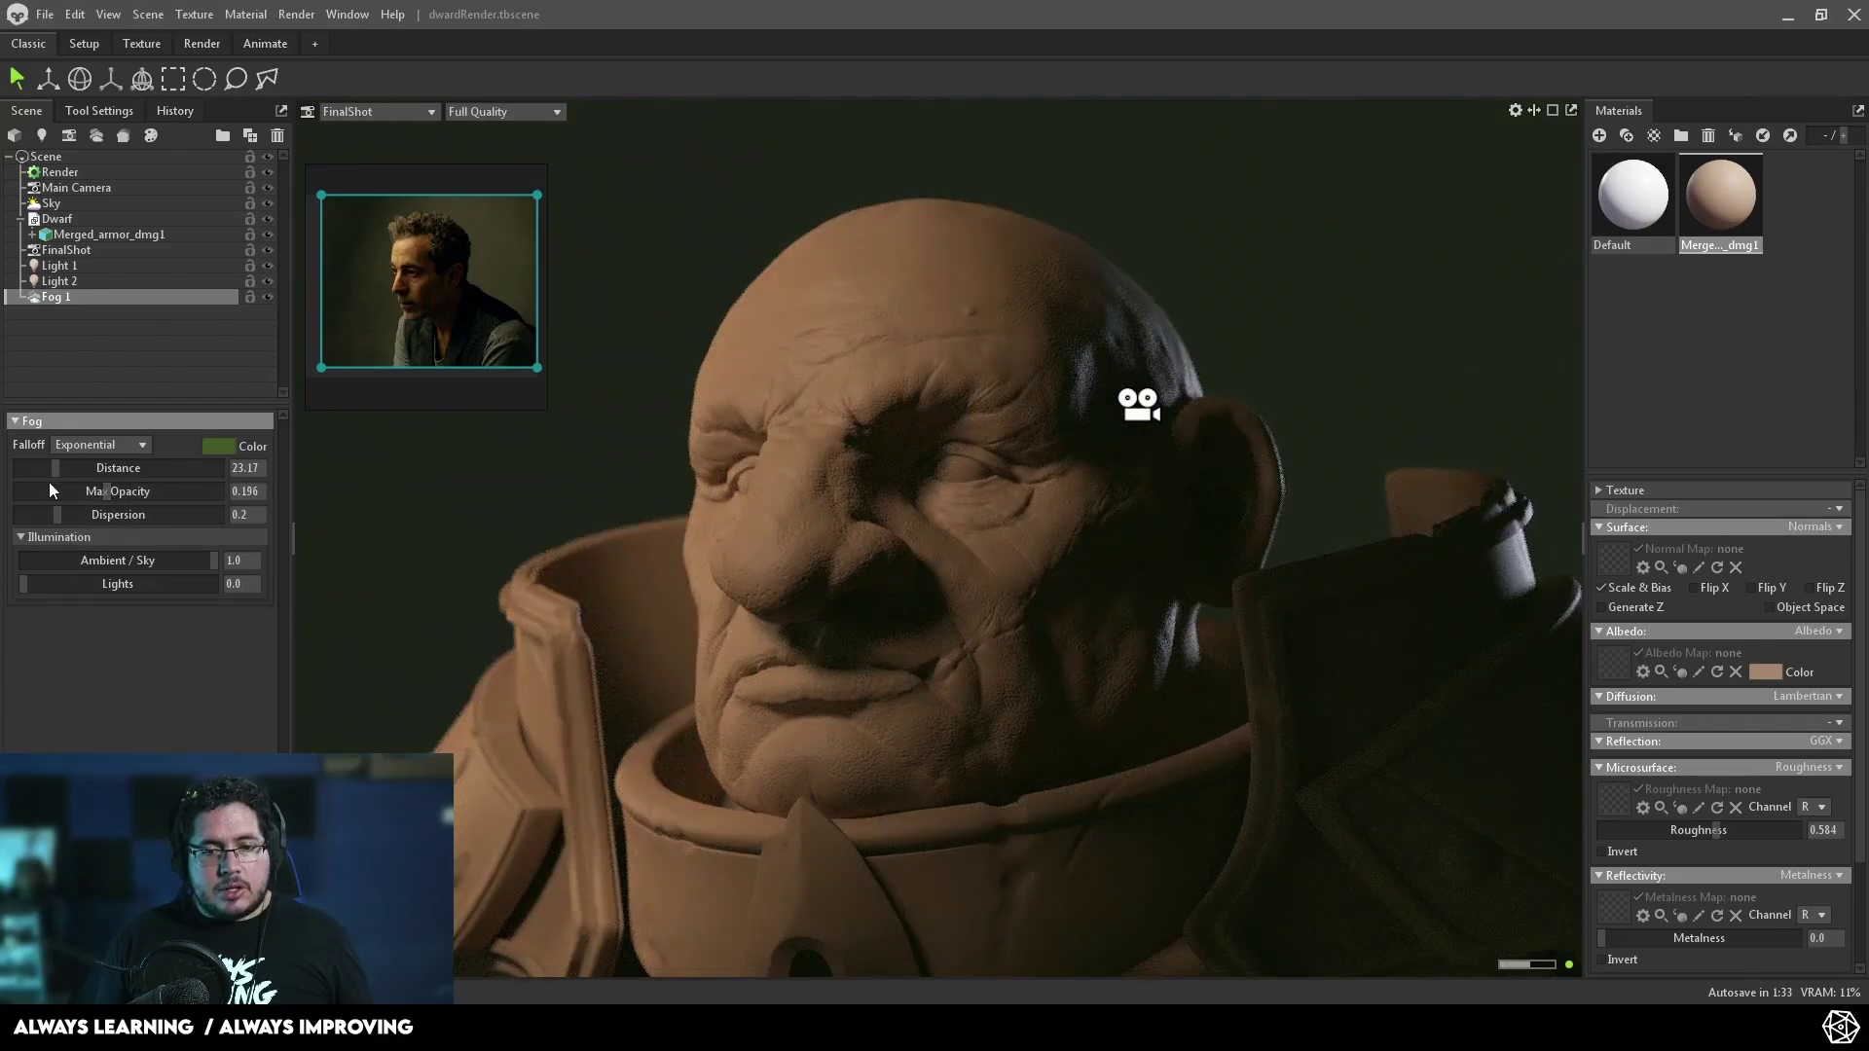
{"action": "mouse_move", "coordinate": [56, 467]}
{"action": "left_mouse_down"}
{"action": "mouse_move", "coordinate": [18, 478]}
{"action": "mouse_move", "coordinate": [64, 486]}
{"action": "left_mouse_up"}
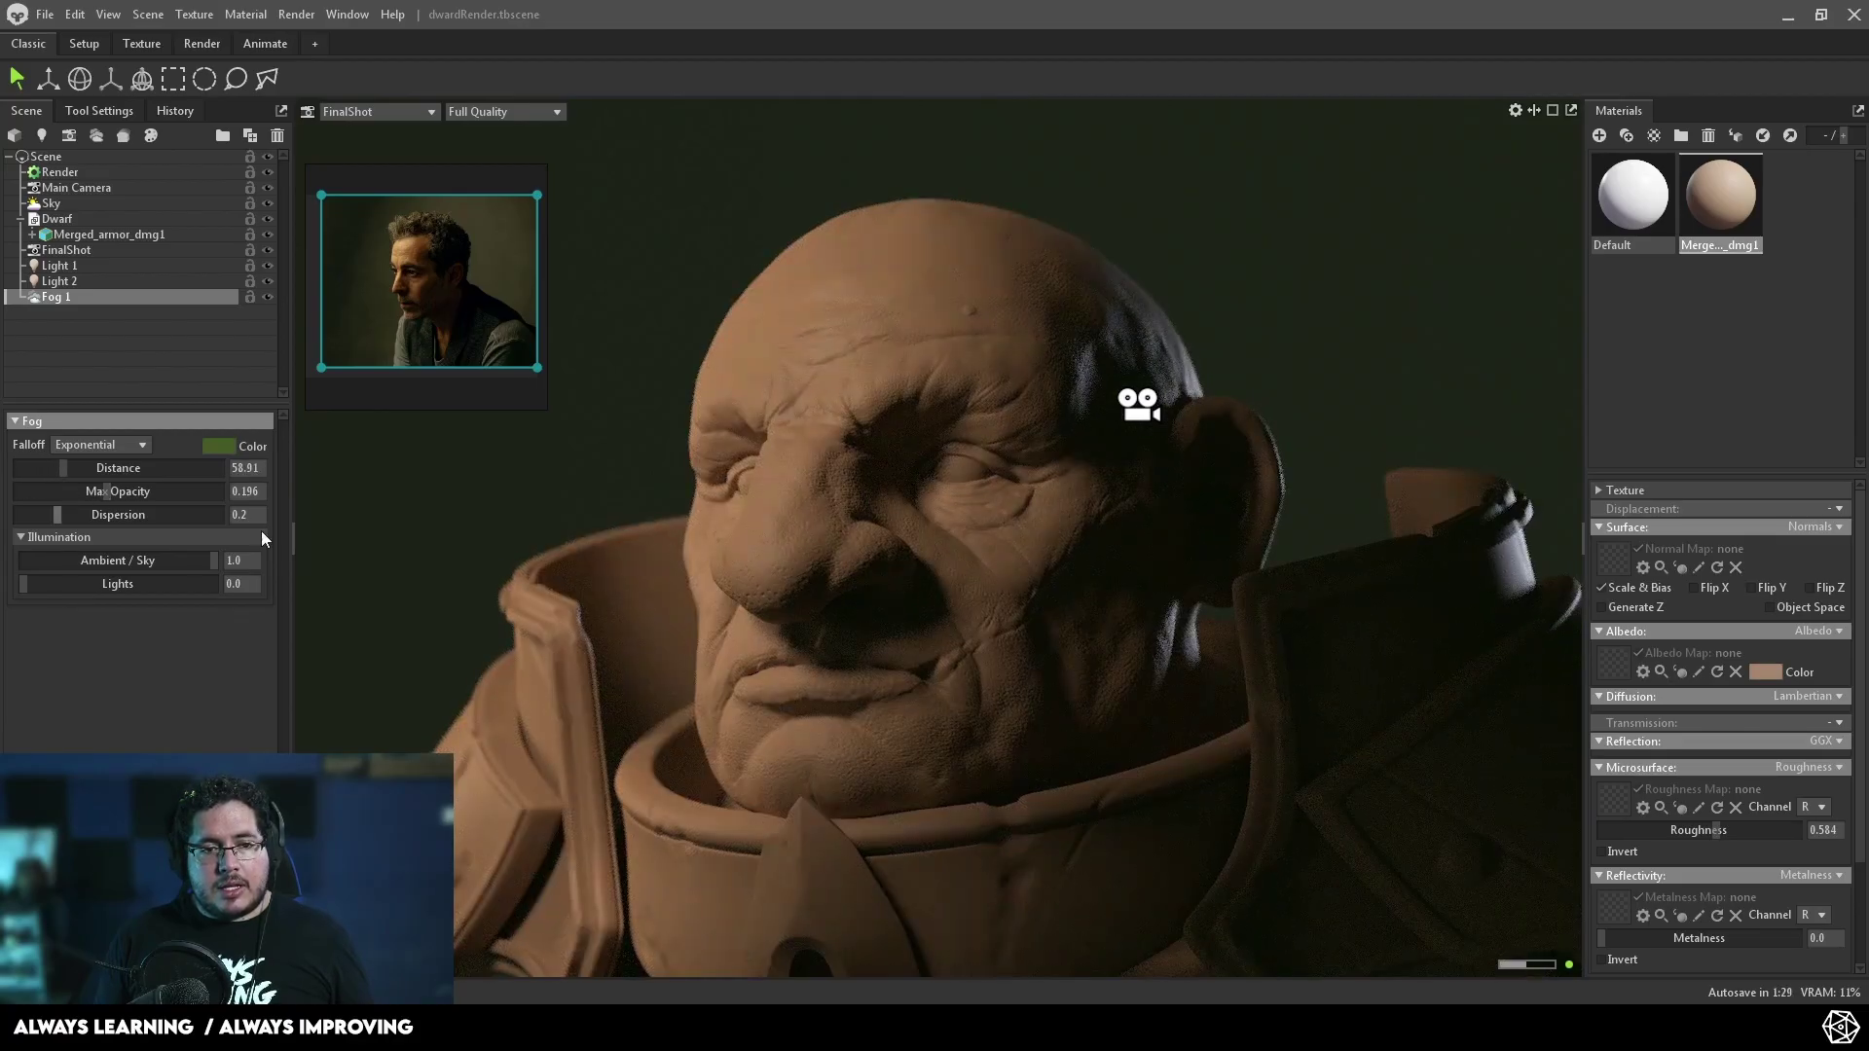
{"action": "left_click_drag", "start_coordinate": [58, 470], "coordinate": [46, 468]}
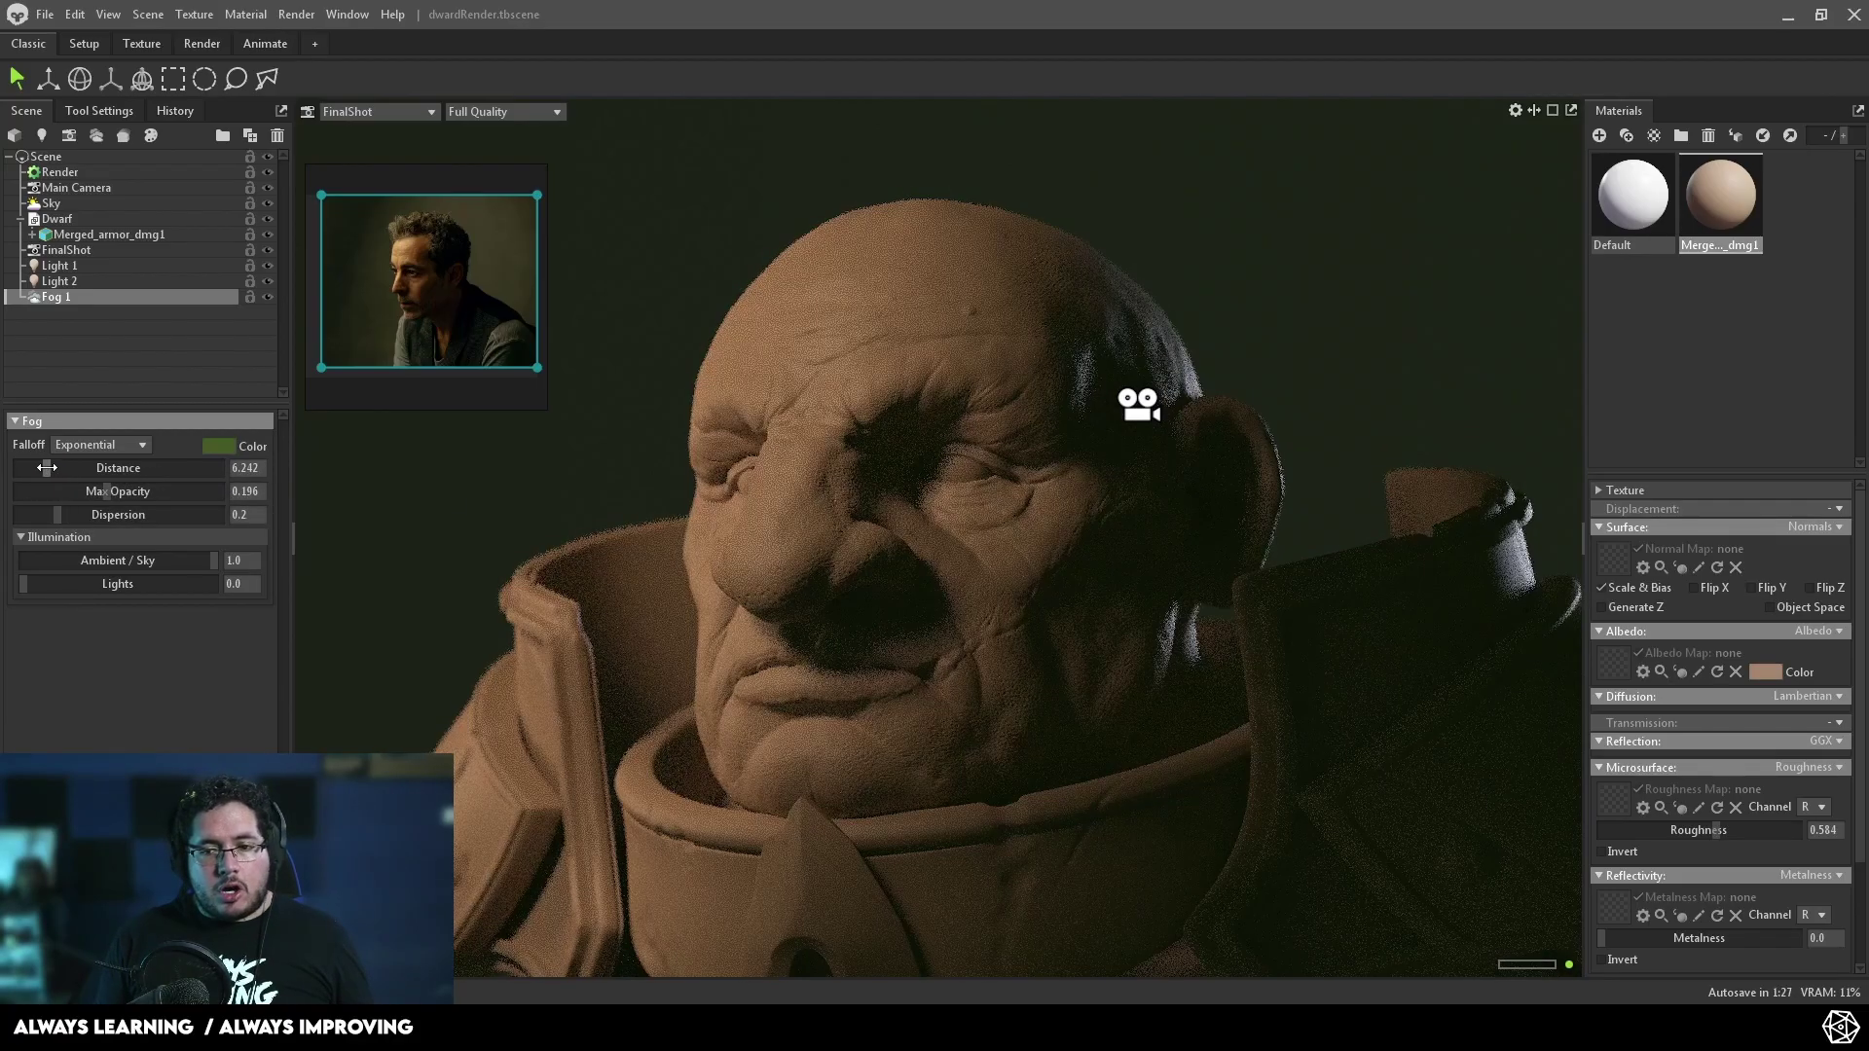
- Set the fog's ambient/sky illumination to 0.801, lights illumination to 0.436 and maximum opacity to 0.06, comparing the shot with and without fog
{"action": "mouse_move", "coordinate": [214, 559]}
{"action": "left_mouse_down"}
{"action": "mouse_move", "coordinate": [23, 558]}
{"action": "mouse_move", "coordinate": [180, 551]}
{"action": "left_mouse_up"}
{"action": "left_click_drag", "start_coordinate": [27, 582], "coordinate": [176, 555]}
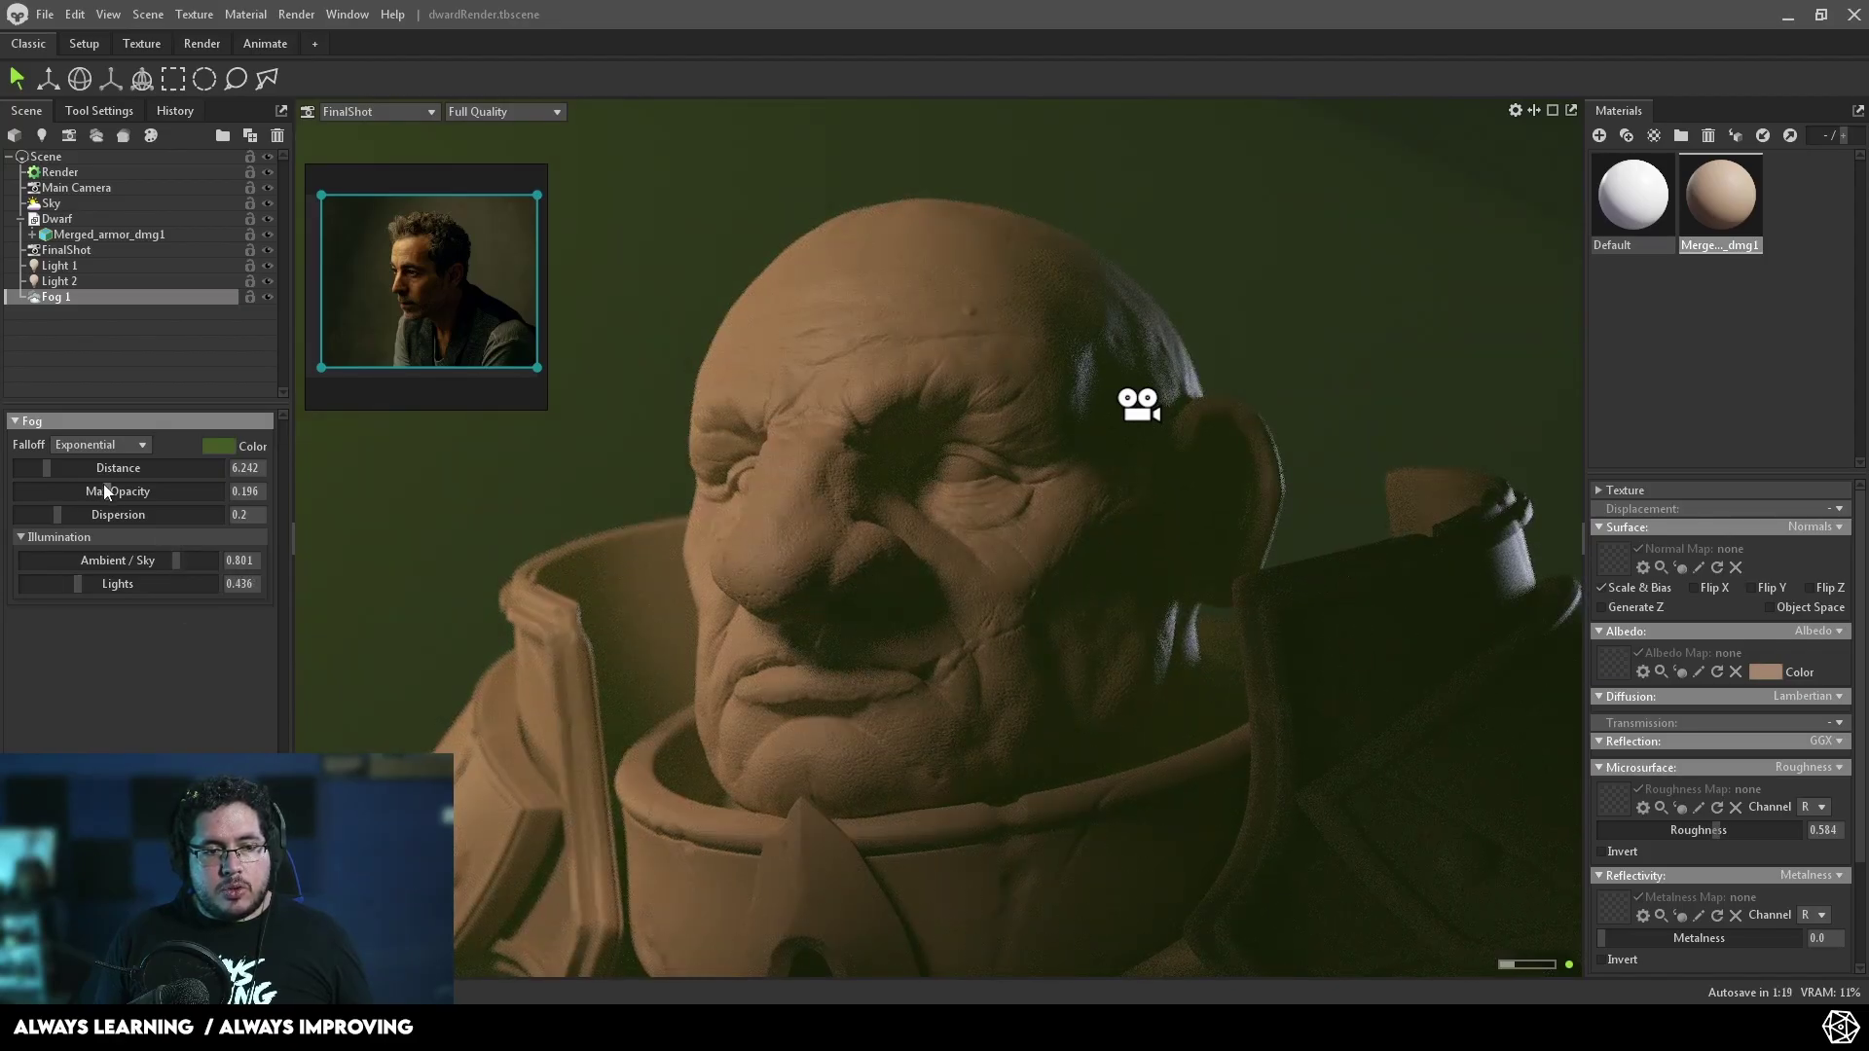
{"action": "left_click_drag", "start_coordinate": [104, 492], "coordinate": [61, 492]}
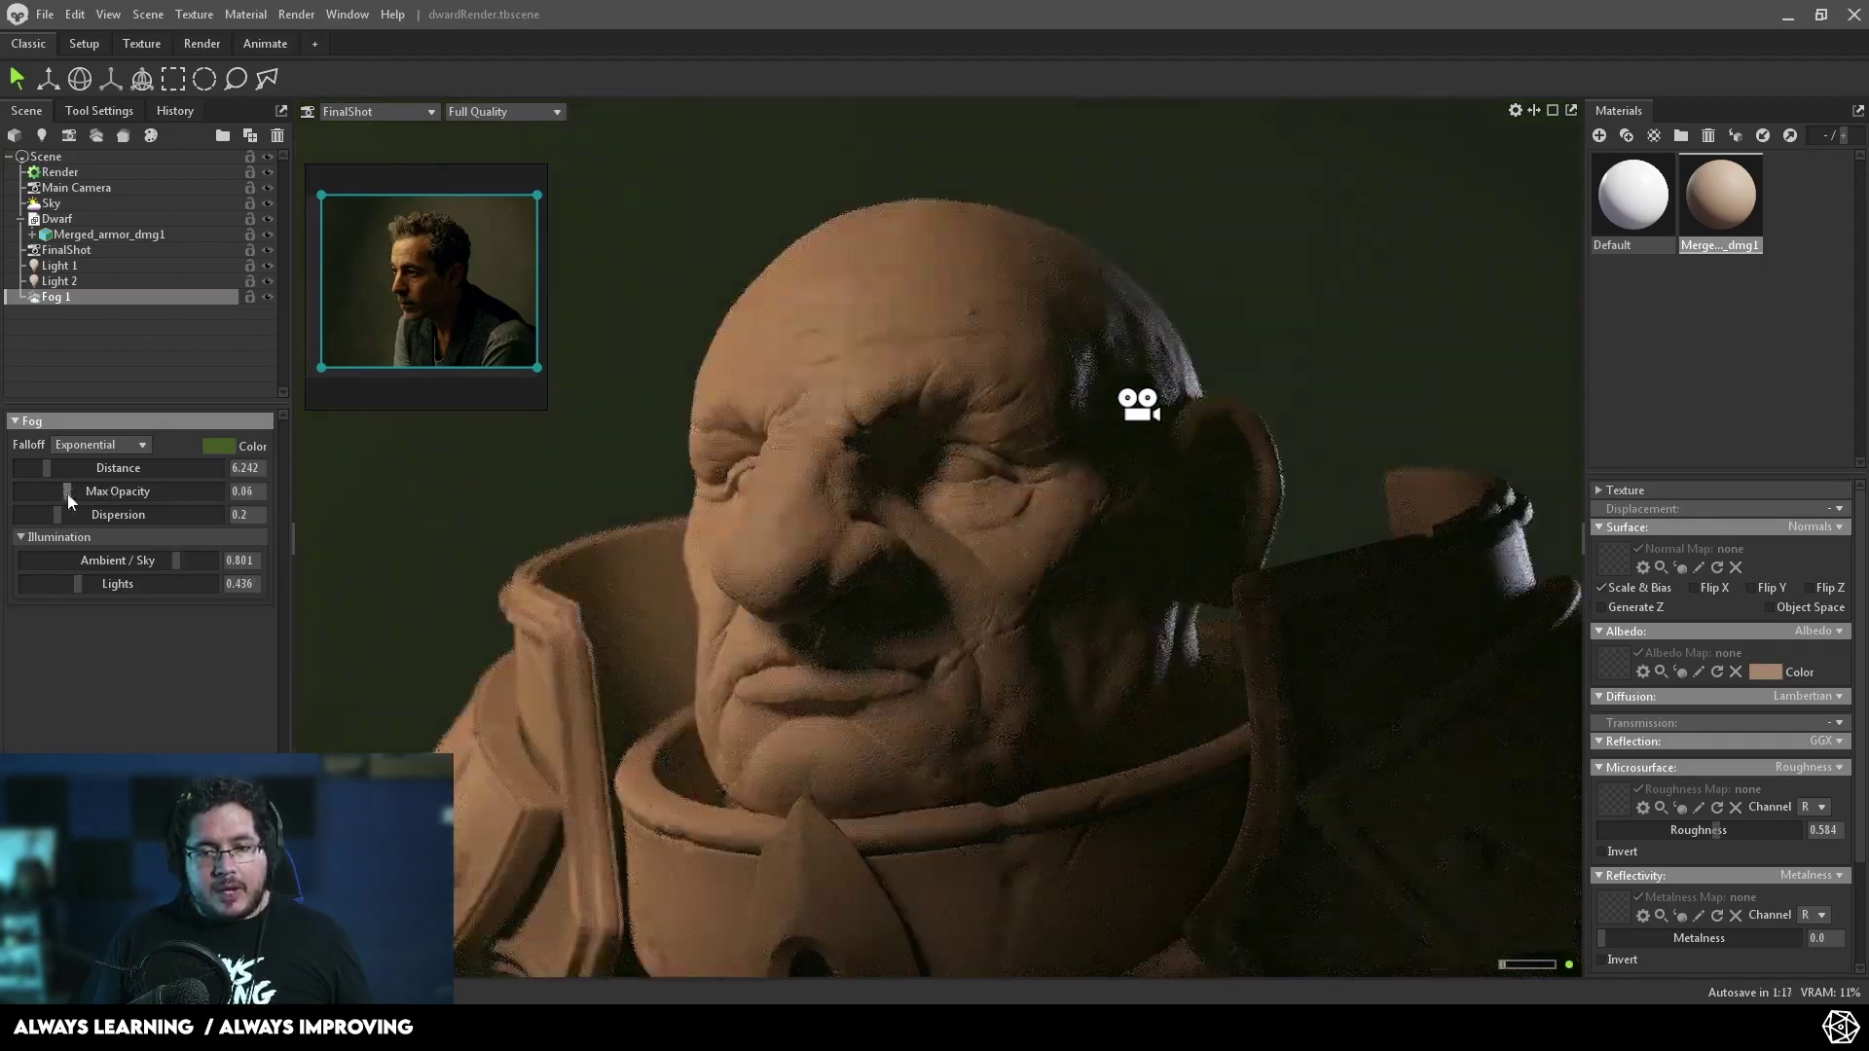
{"action": "left_click", "coordinate": [267, 297]}
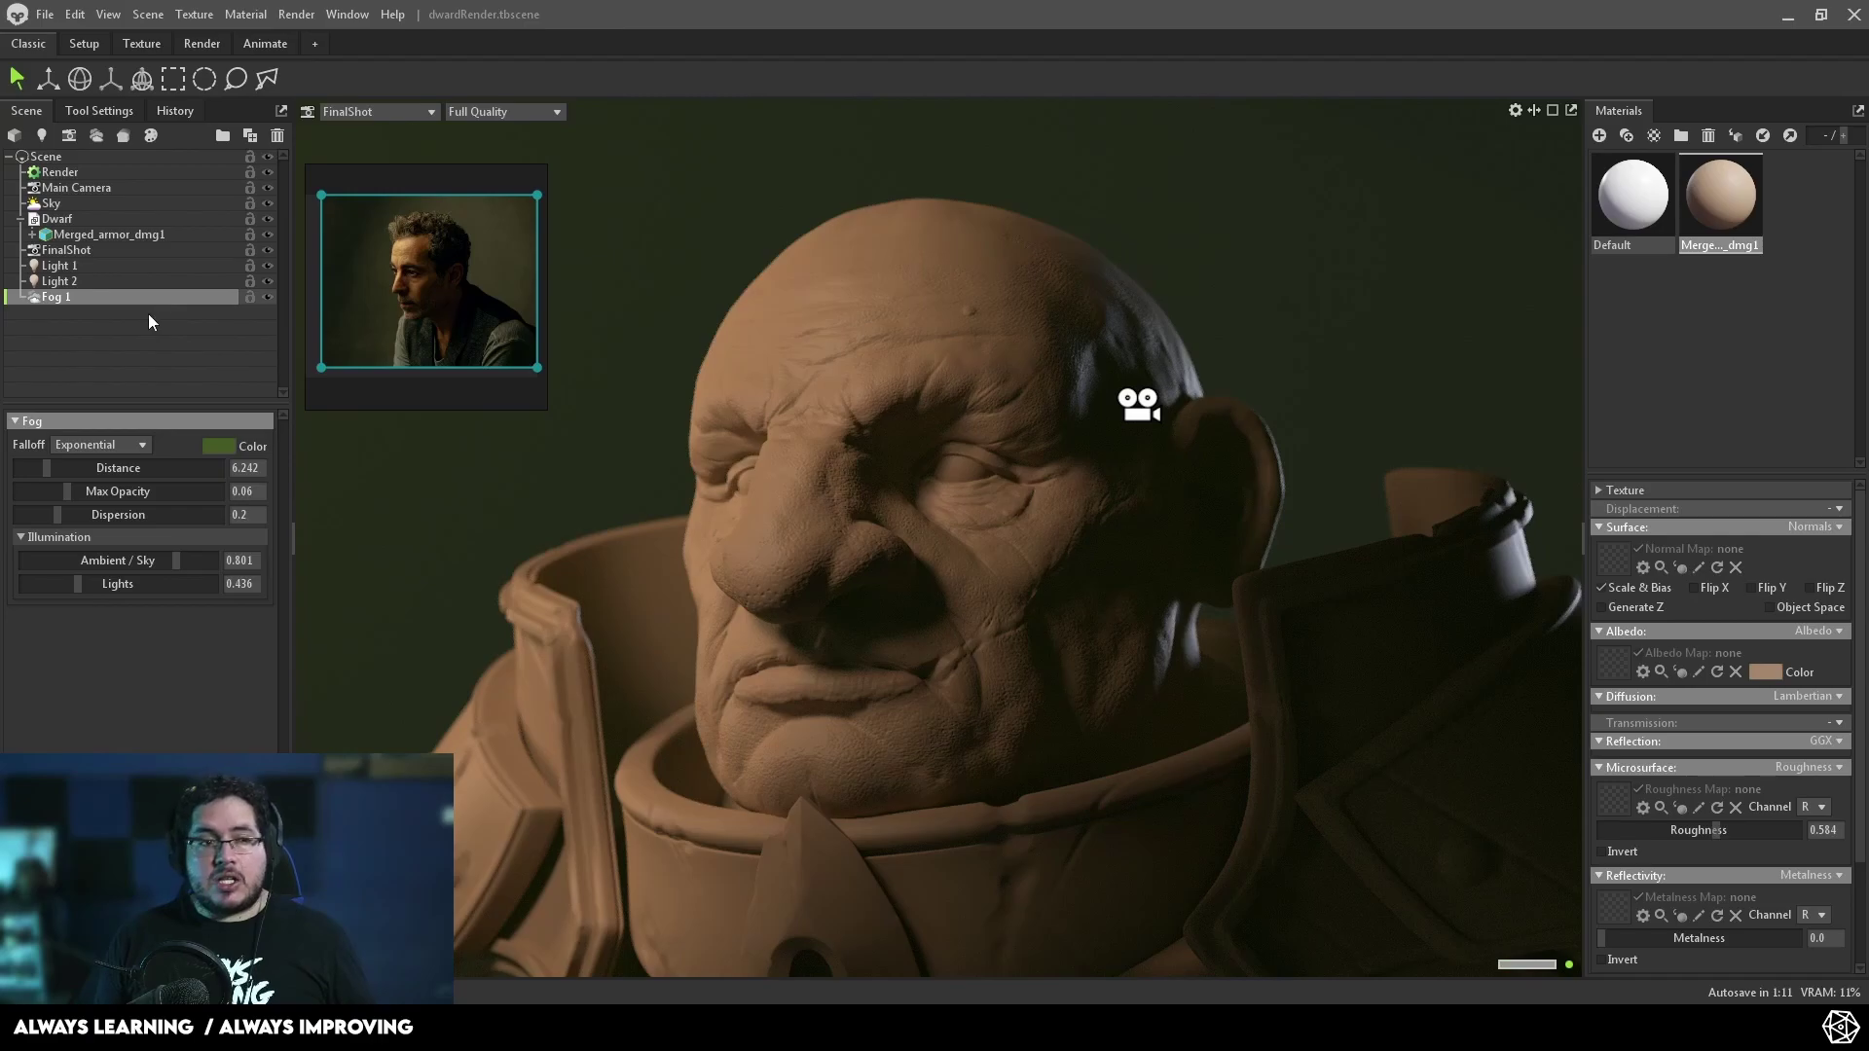
- Review the FinalShot camera's post effects and set the dwarf material's roughness to 0.45
{"action": "left_click", "coordinate": [59, 251]}
{"action": "scroll", "coordinate": [113, 730], "scroll_direction": "down", "scroll_amount": 10}
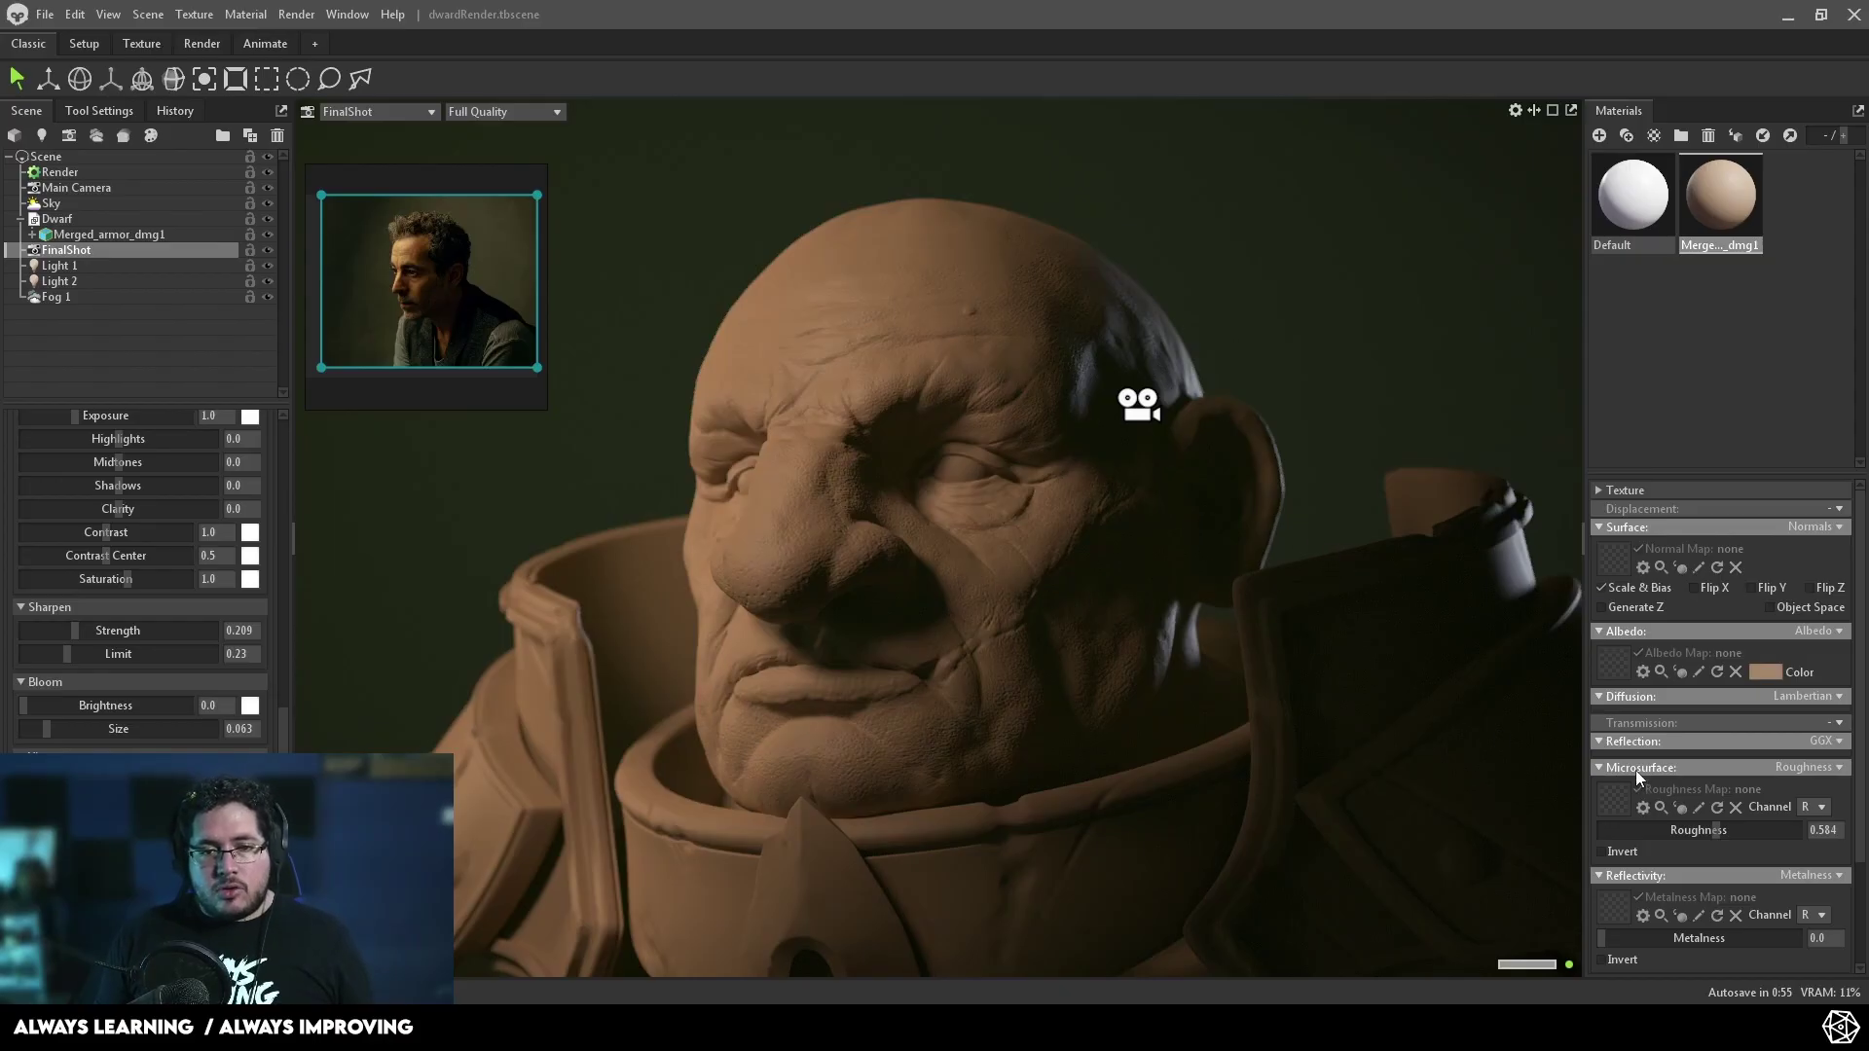
{"action": "left_click_drag", "start_coordinate": [1716, 830], "coordinate": [1692, 830]}
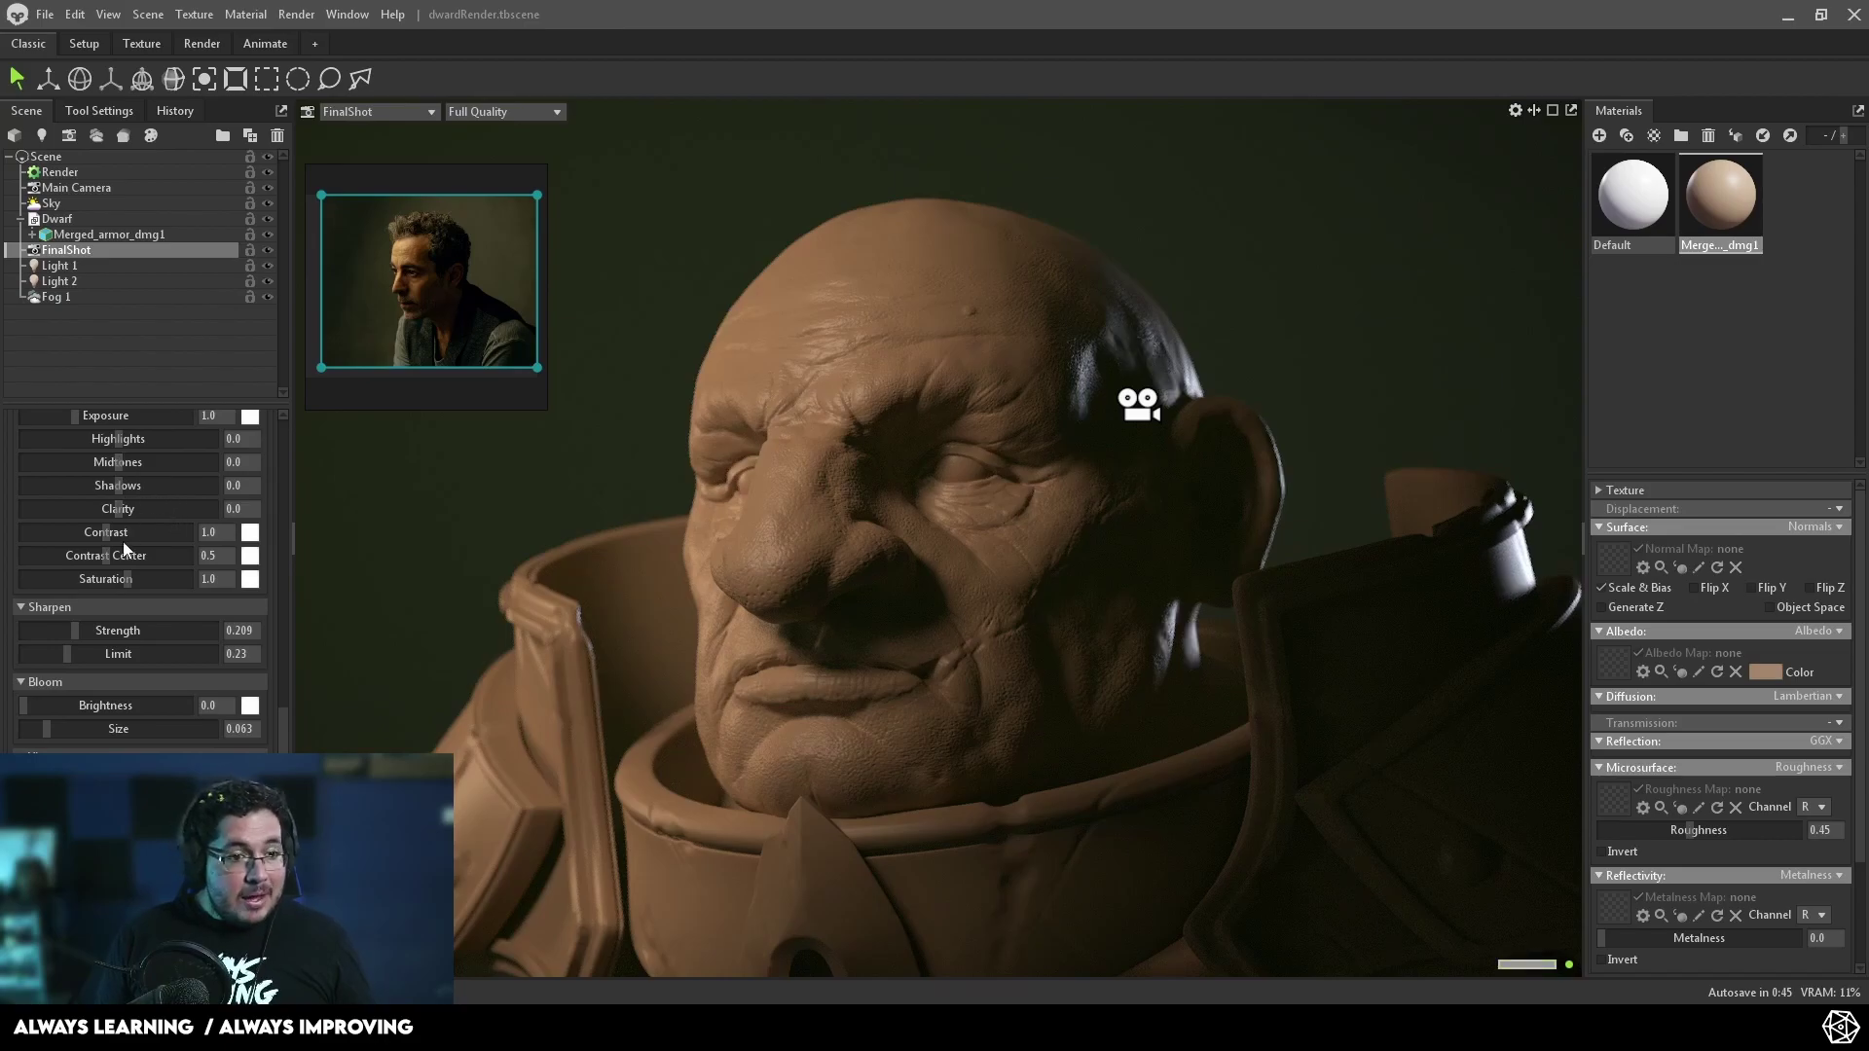
- Try lowering the FinalShot camera's exposure to 0.69
{"action": "scroll", "coordinate": [115, 601], "scroll_direction": "up", "scroll_amount": 2}
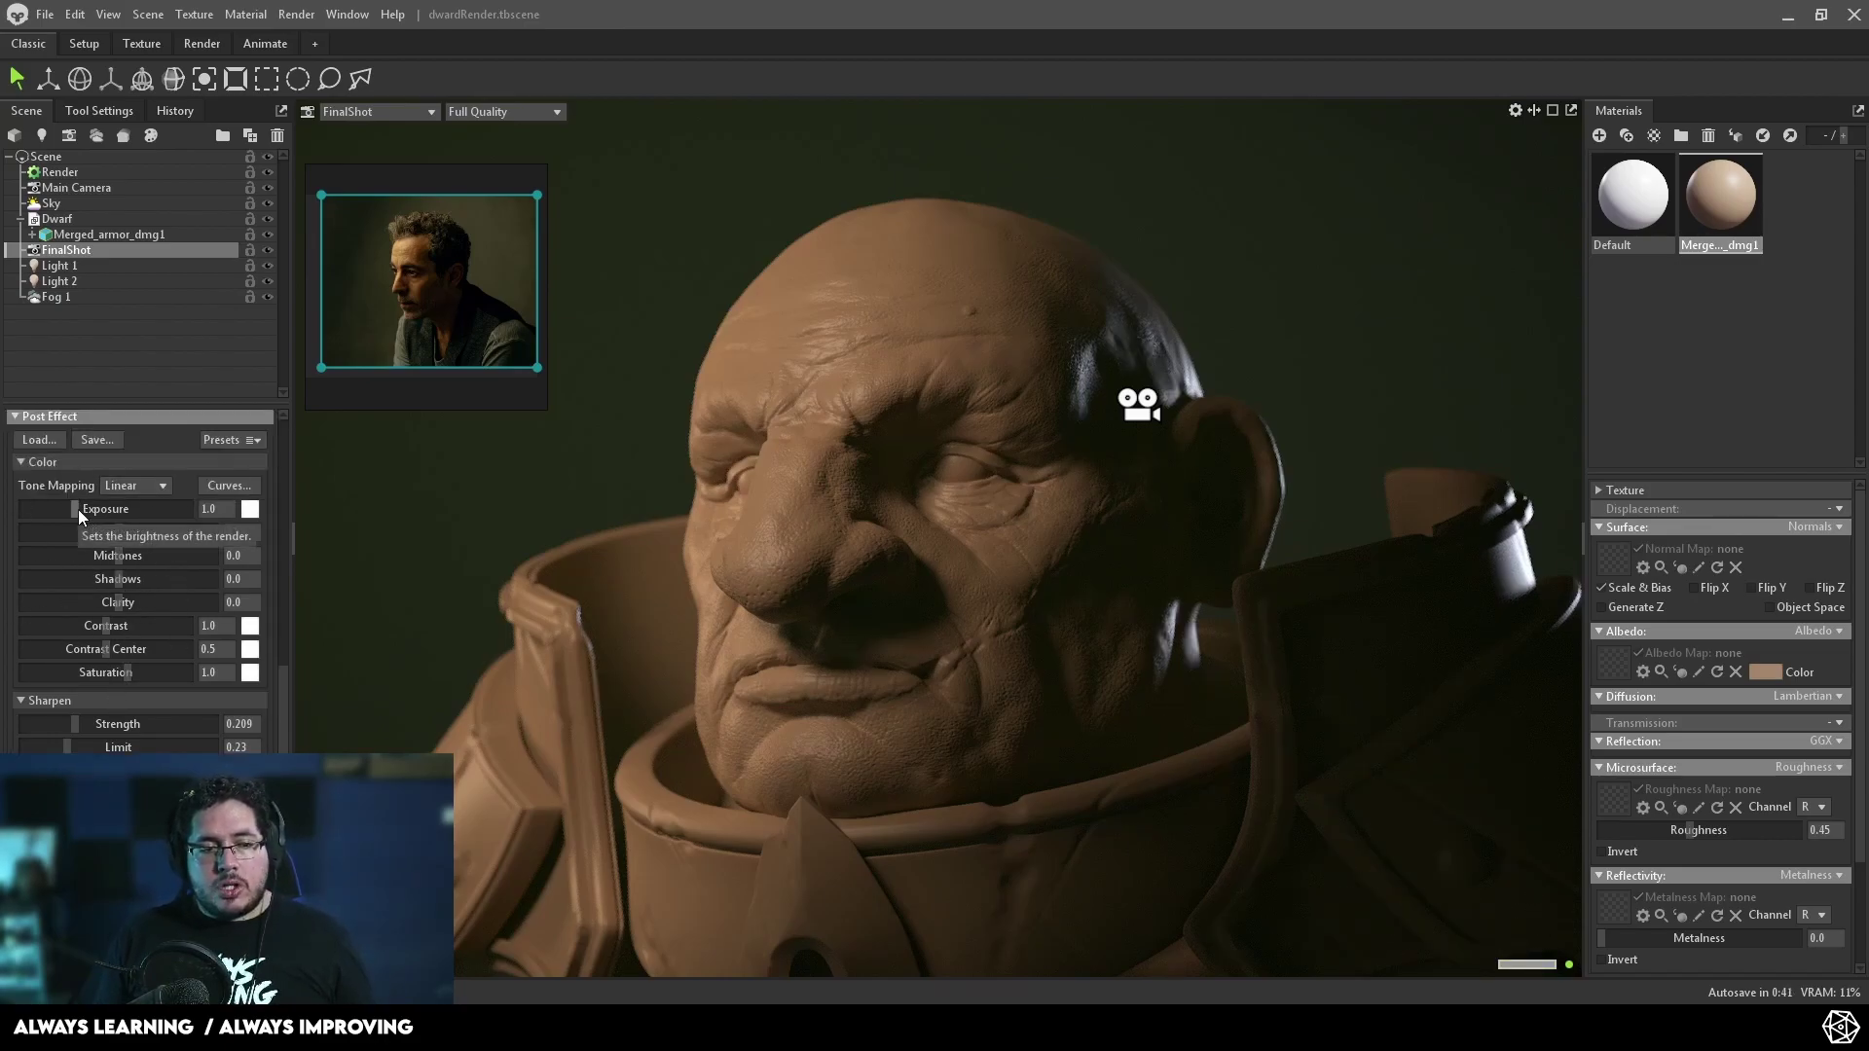
{"action": "left_click_drag", "start_coordinate": [78, 510], "coordinate": [71, 508]}
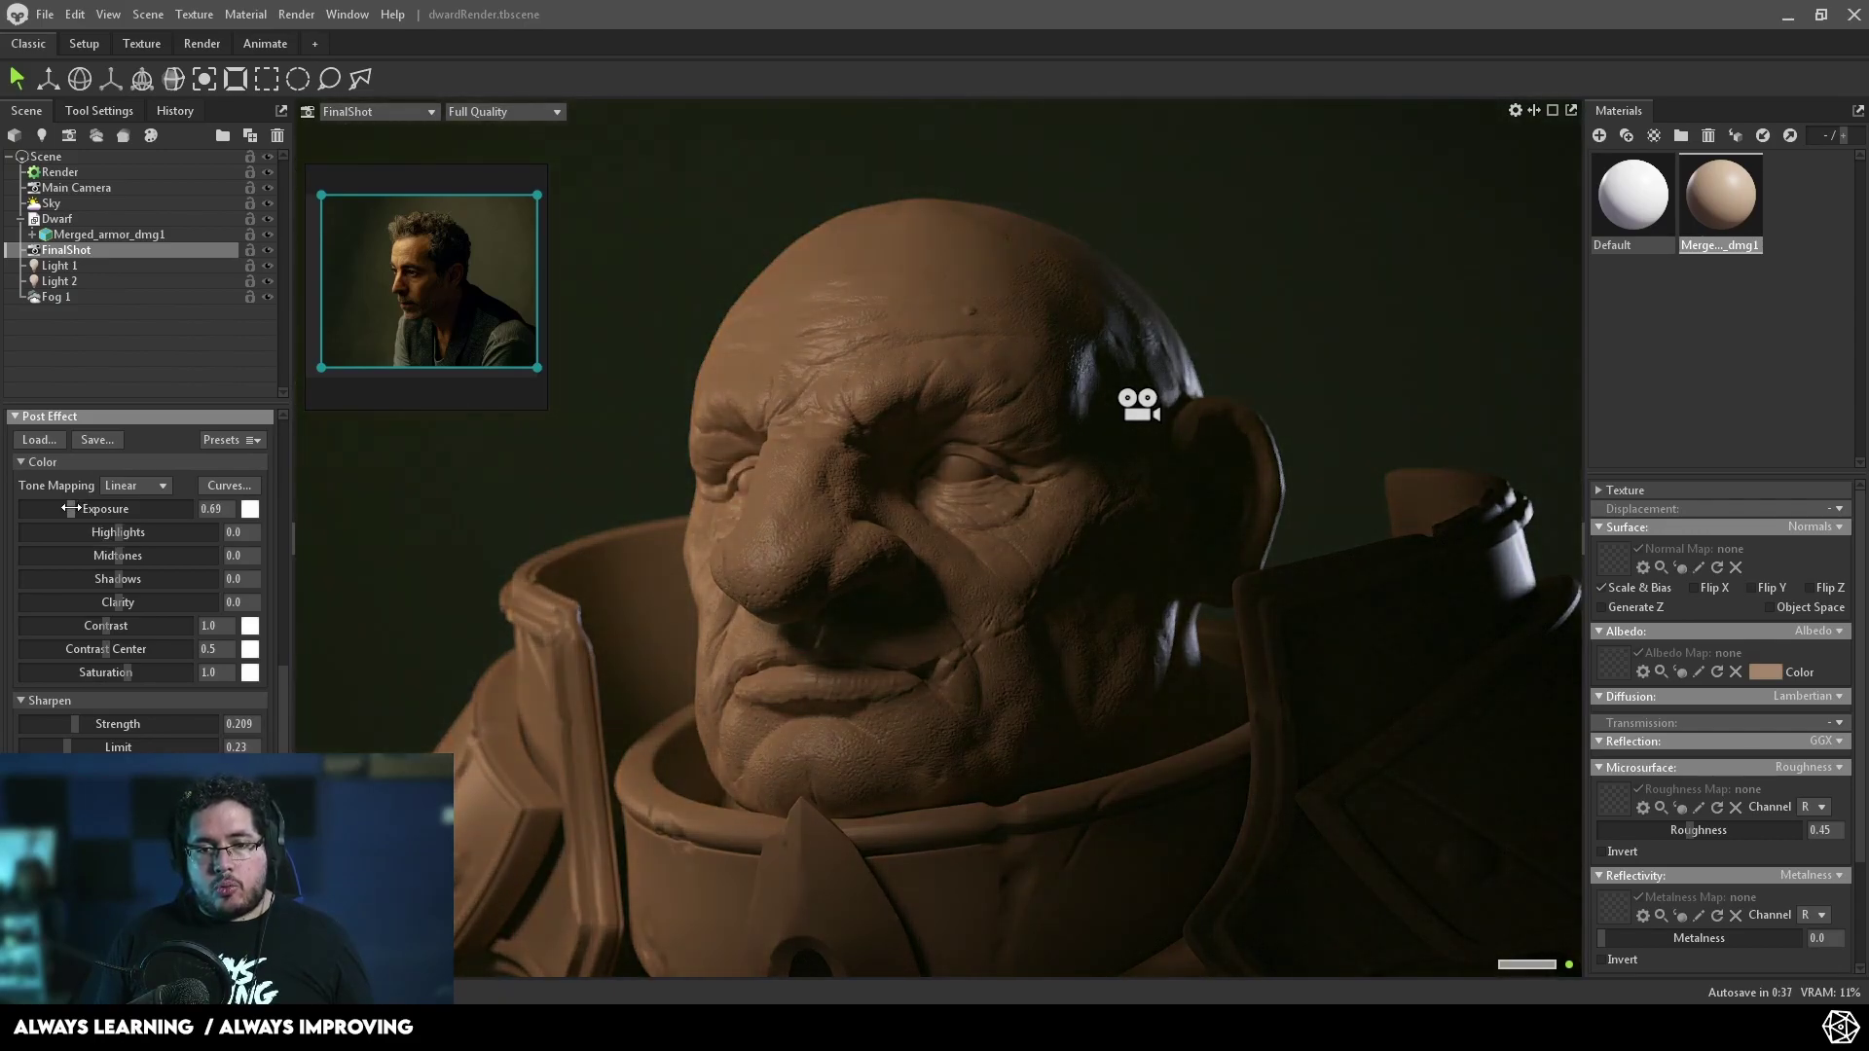
{"action": "scroll", "coordinate": [138, 522], "scroll_direction": "up", "scroll_amount": 5}
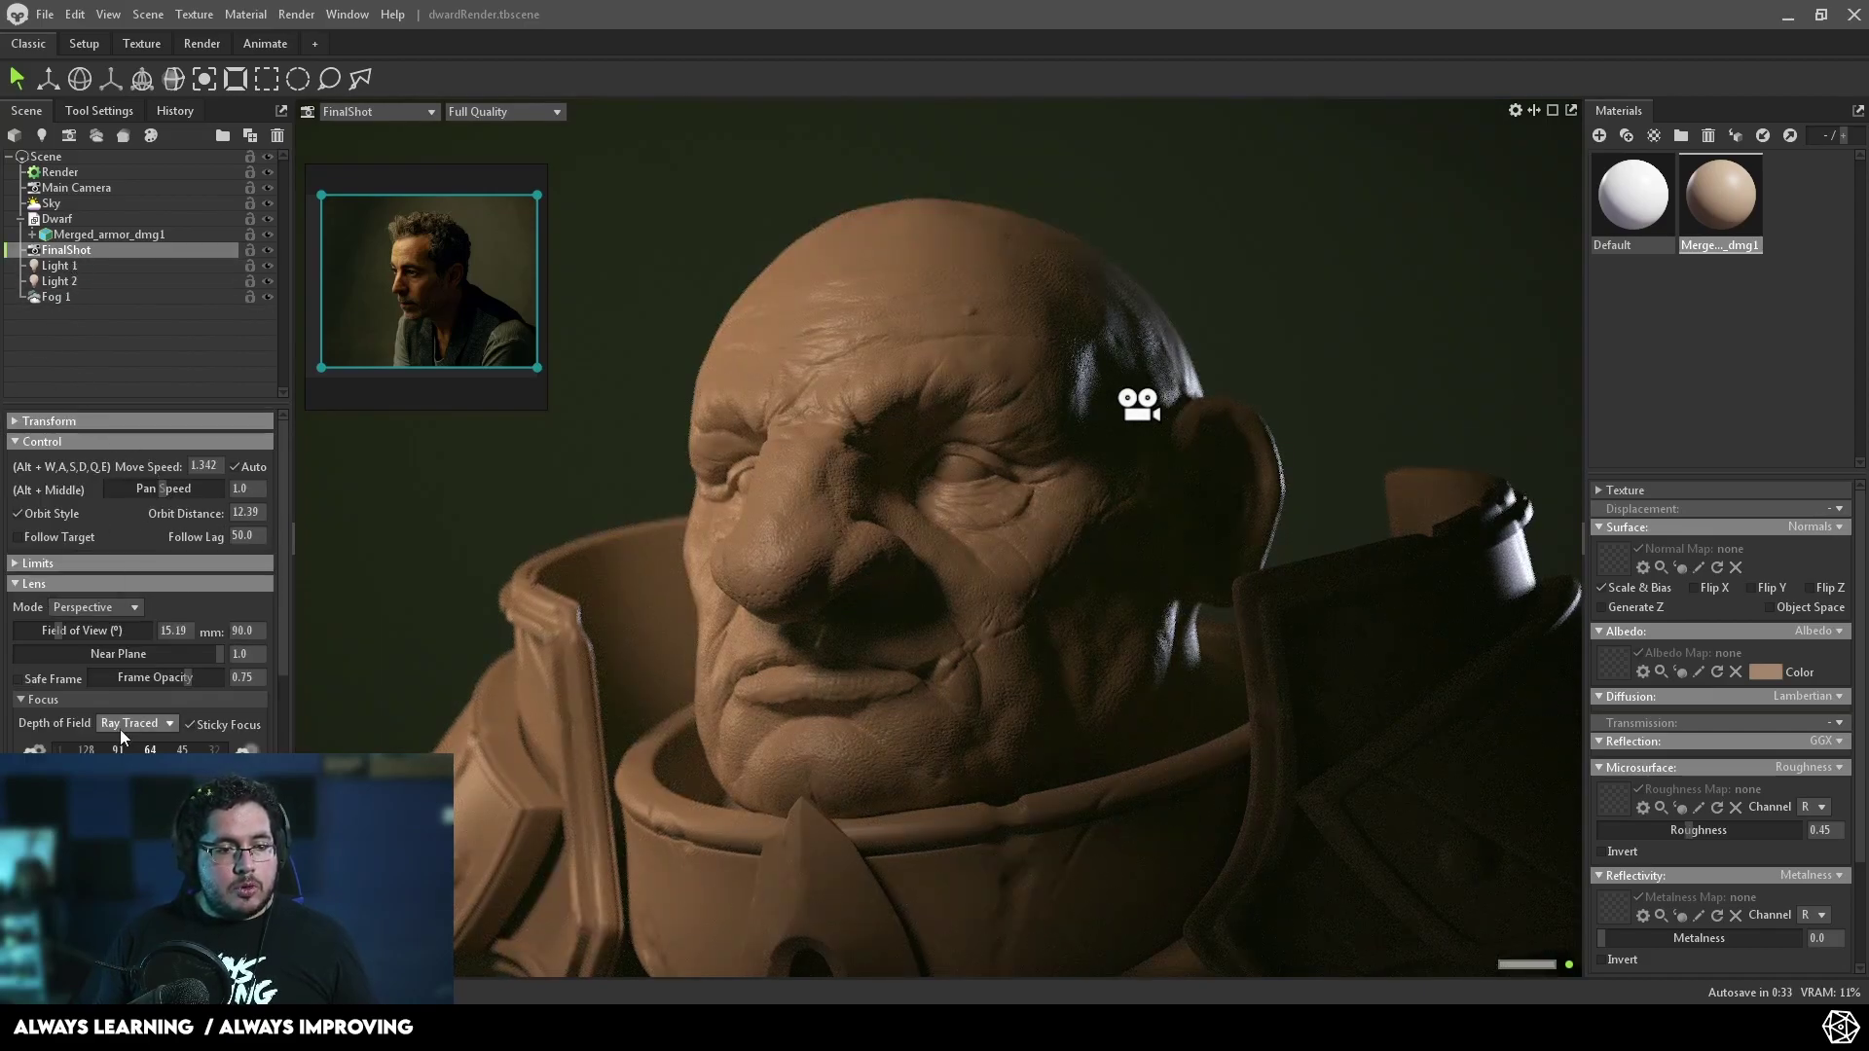
- Open the colour curve editor in the FinalShot camera's post effects and place it clear of the dwarf's face
{"action": "scroll", "coordinate": [125, 725], "scroll_direction": "down", "scroll_amount": 5}
{"action": "left_click", "coordinate": [236, 606]}
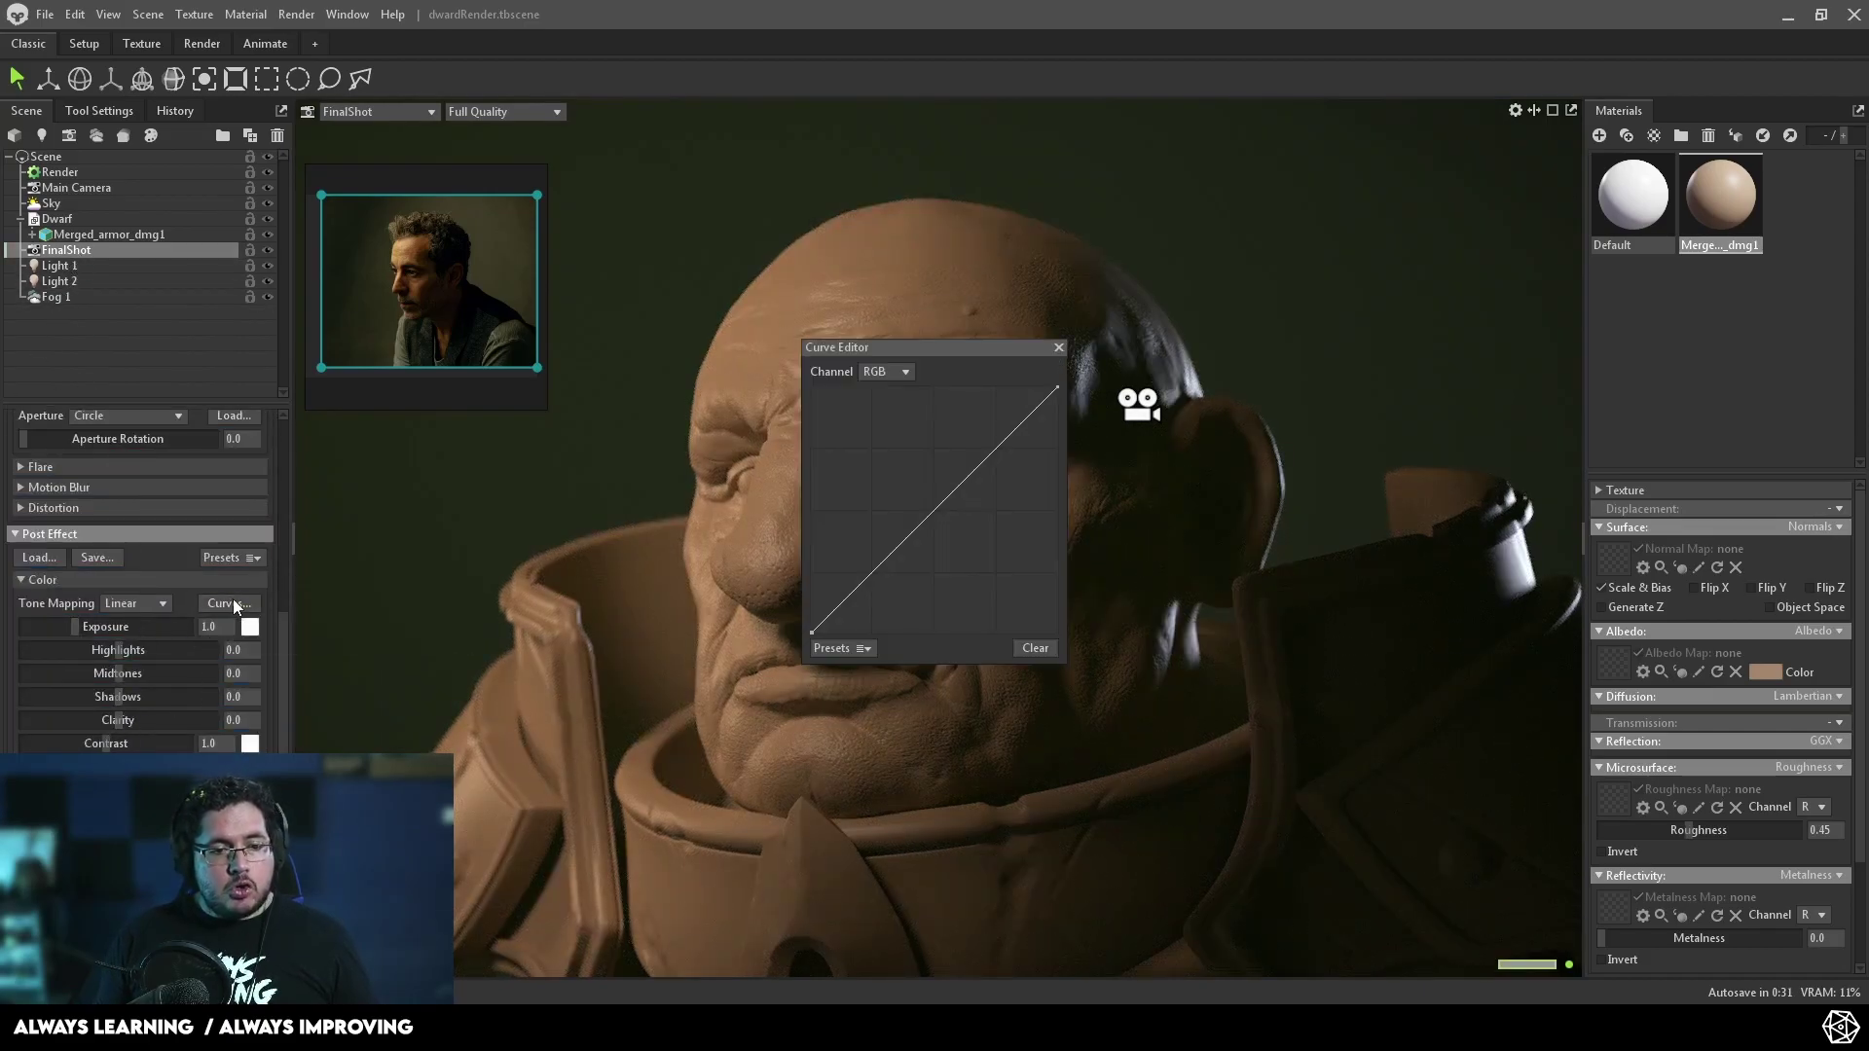
{"action": "left_click_drag", "start_coordinate": [919, 360], "coordinate": [463, 481]}
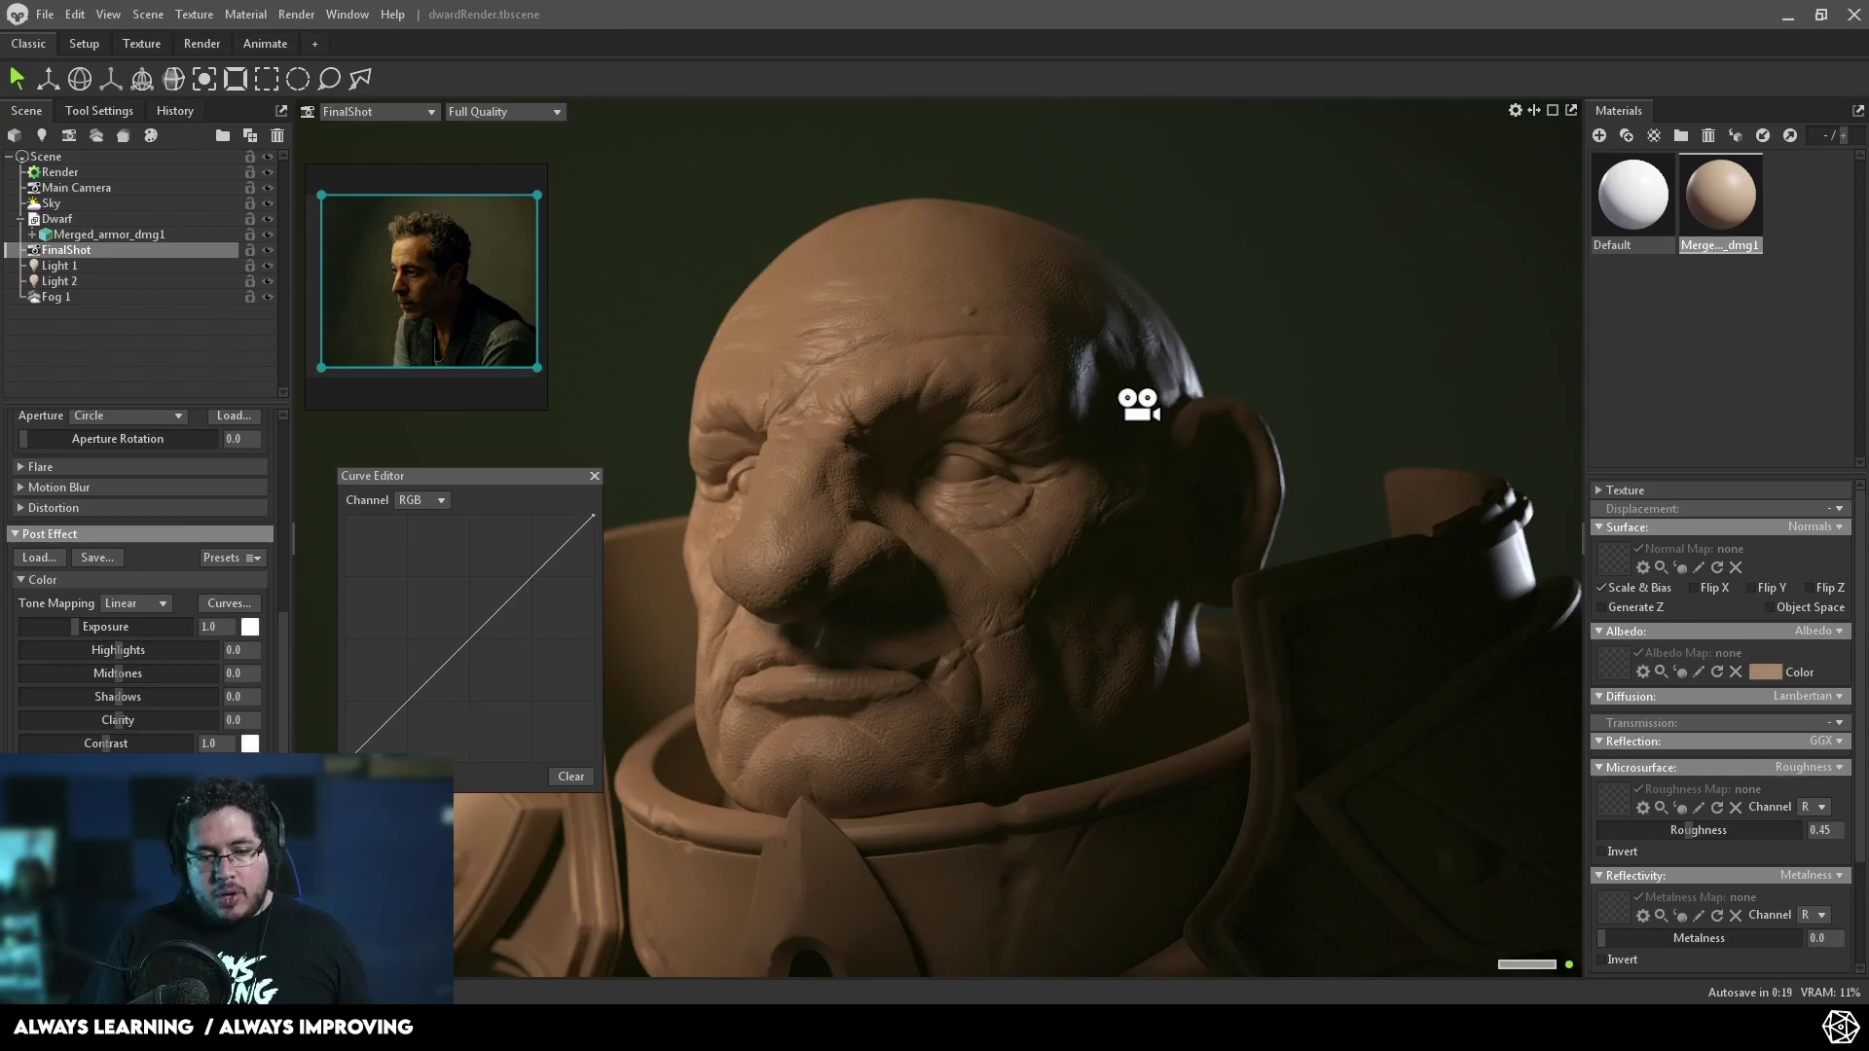
- Try several curve presets on the FinalShot image and clear the curves
{"action": "key", "text": "ctrl+z"}
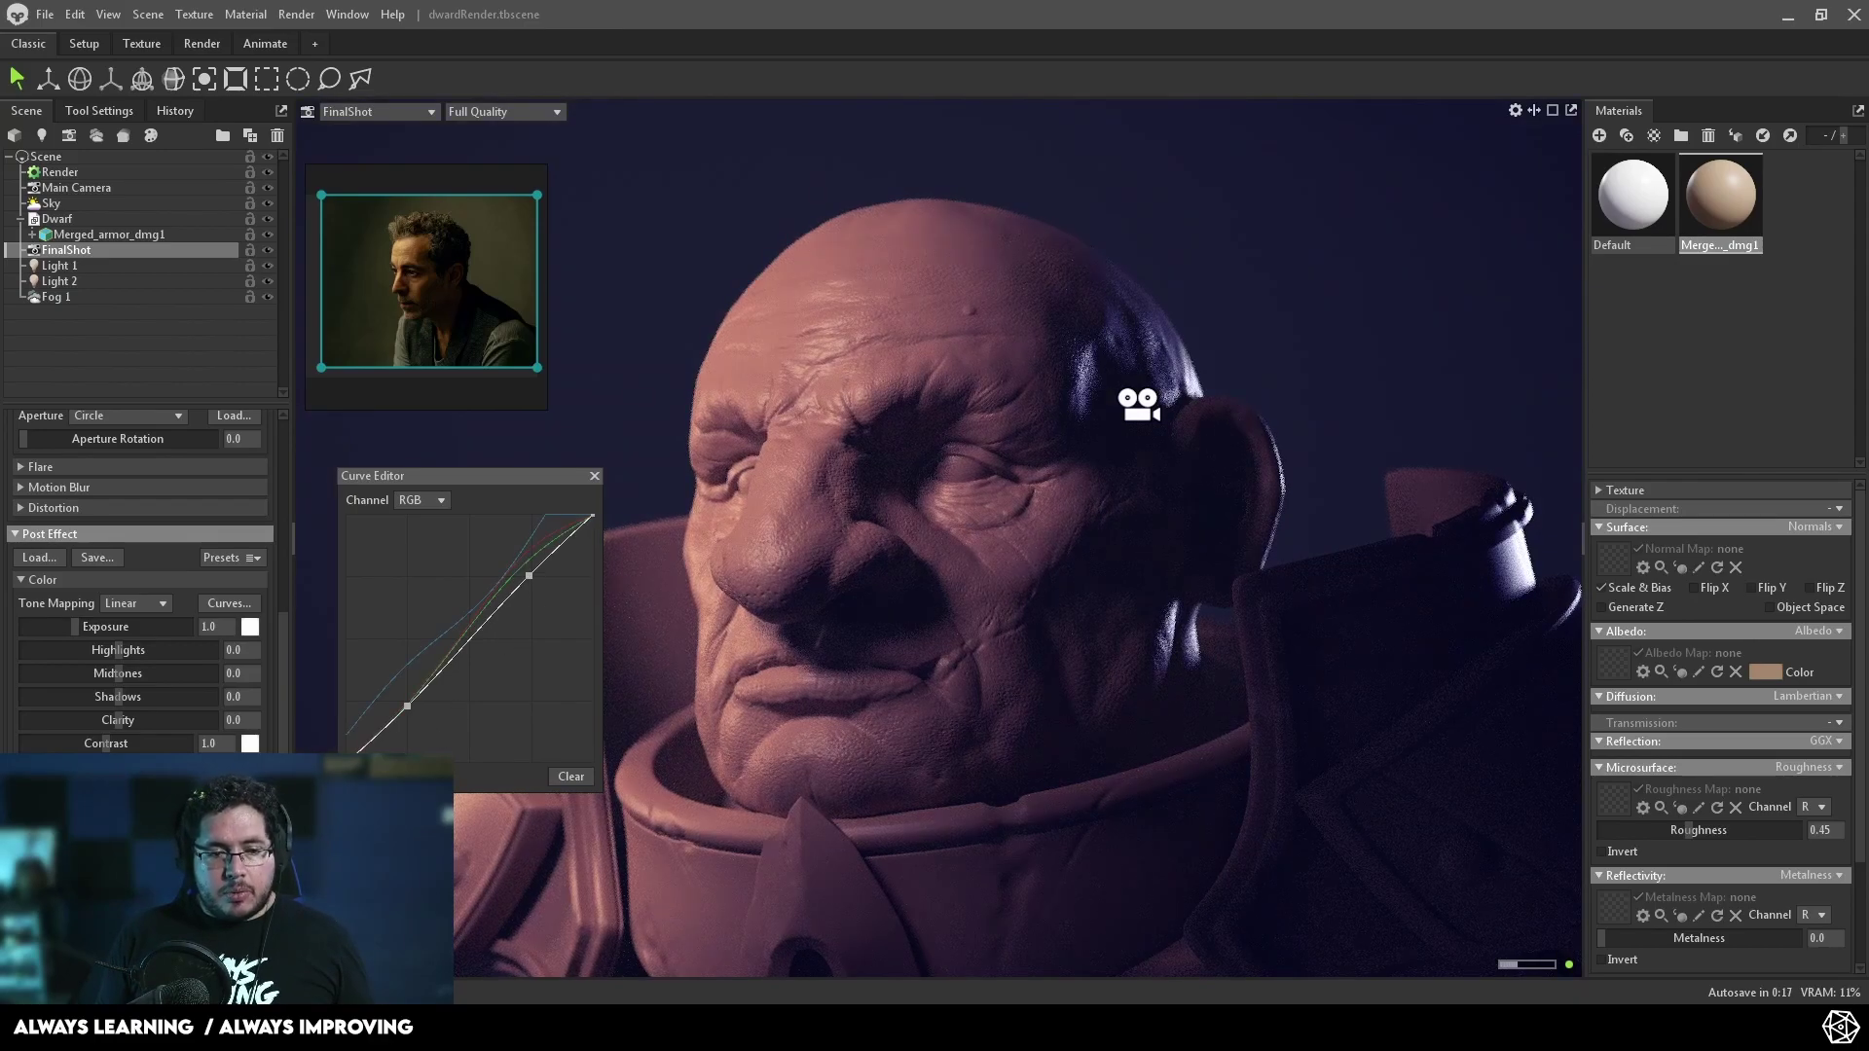
{"action": "key", "text": "ctrl+z"}
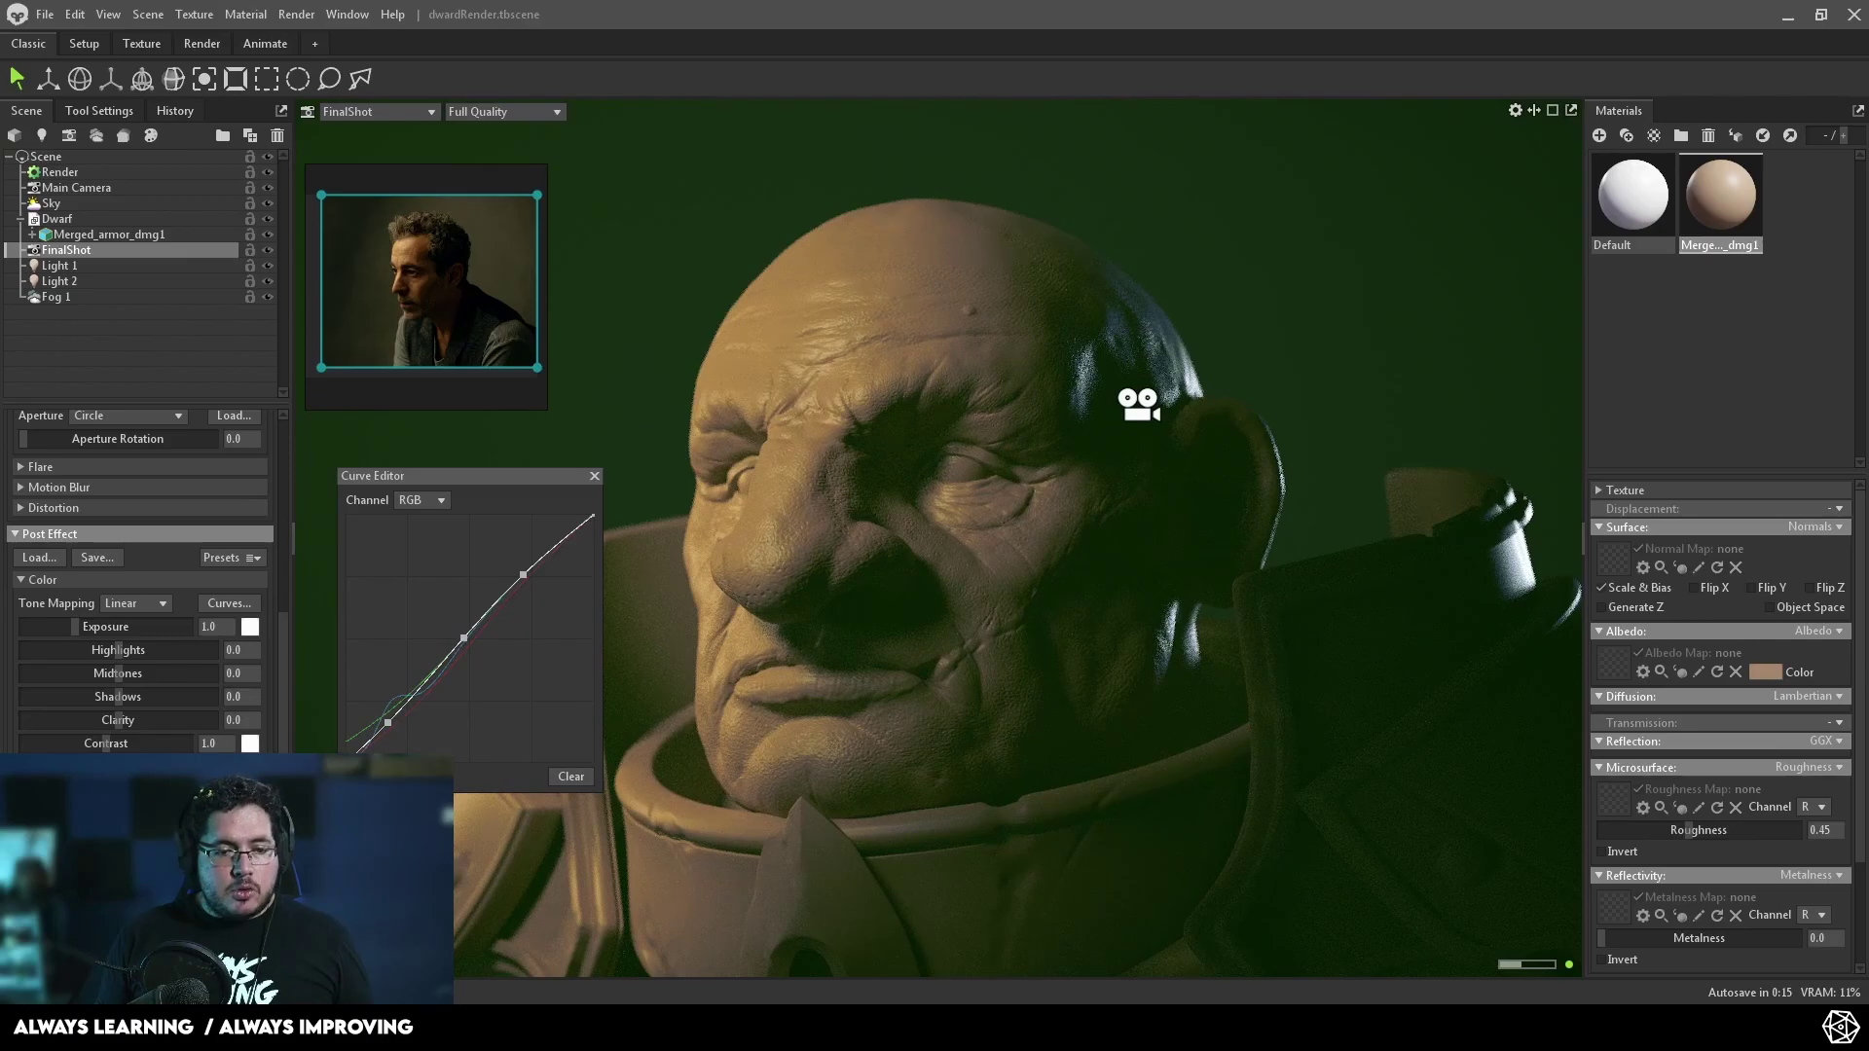
{"action": "key", "text": "ctrl+z"}
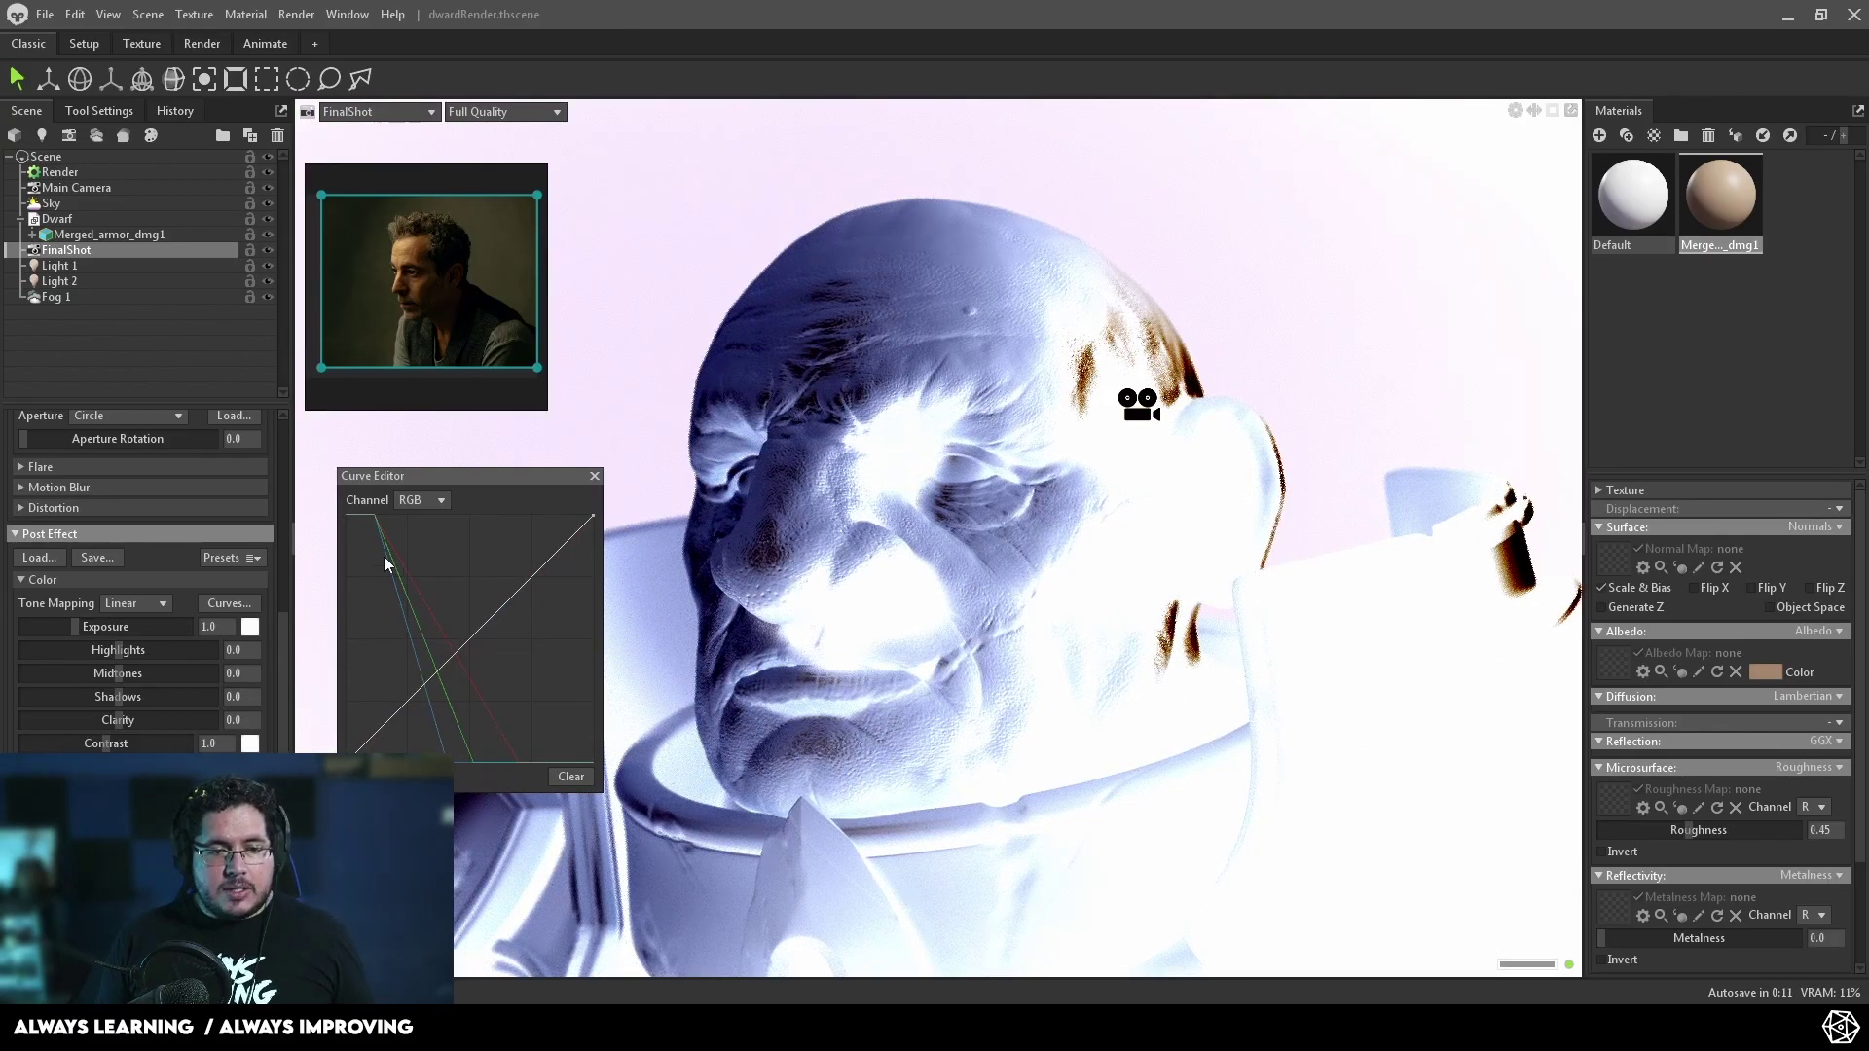
{"action": "left_click", "coordinate": [568, 776]}
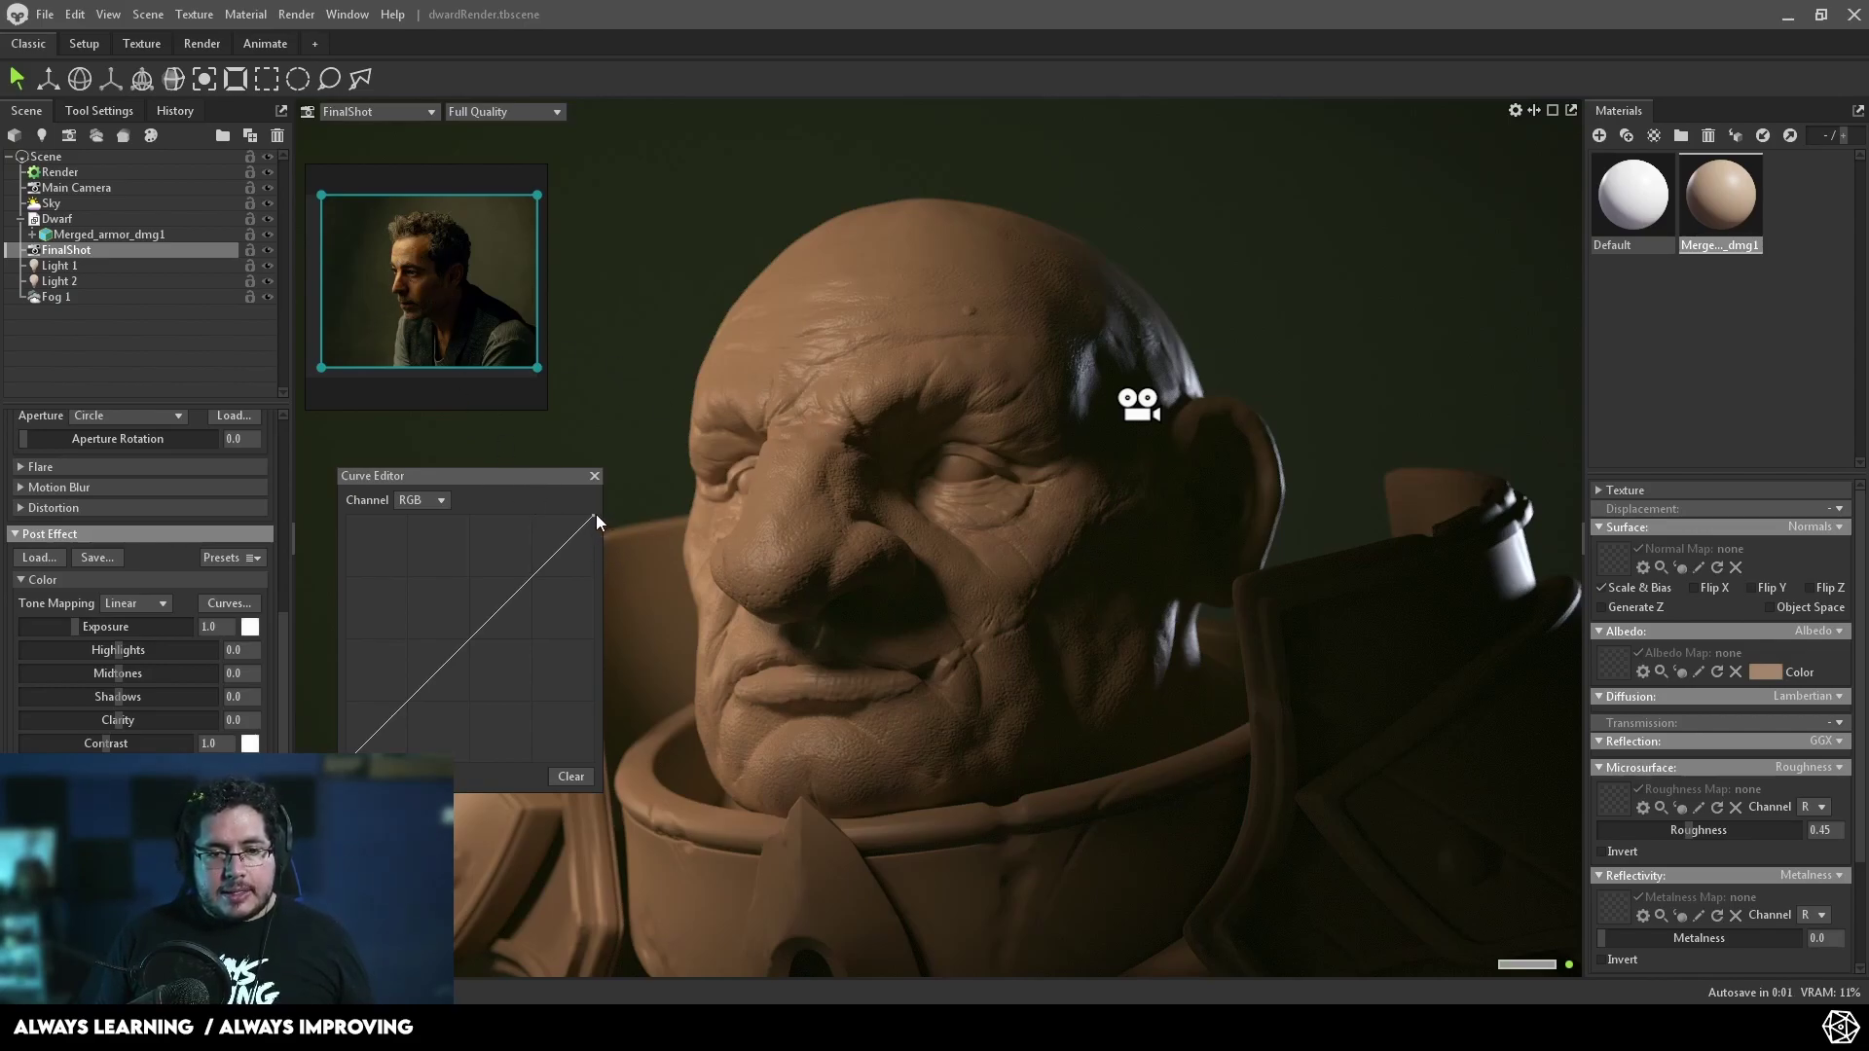
- Try an RGB curve with flattened highlights and crushed shadows on the FinalShot image, and clear it
{"action": "left_click_drag", "start_coordinate": [592, 516], "coordinate": [594, 548]}
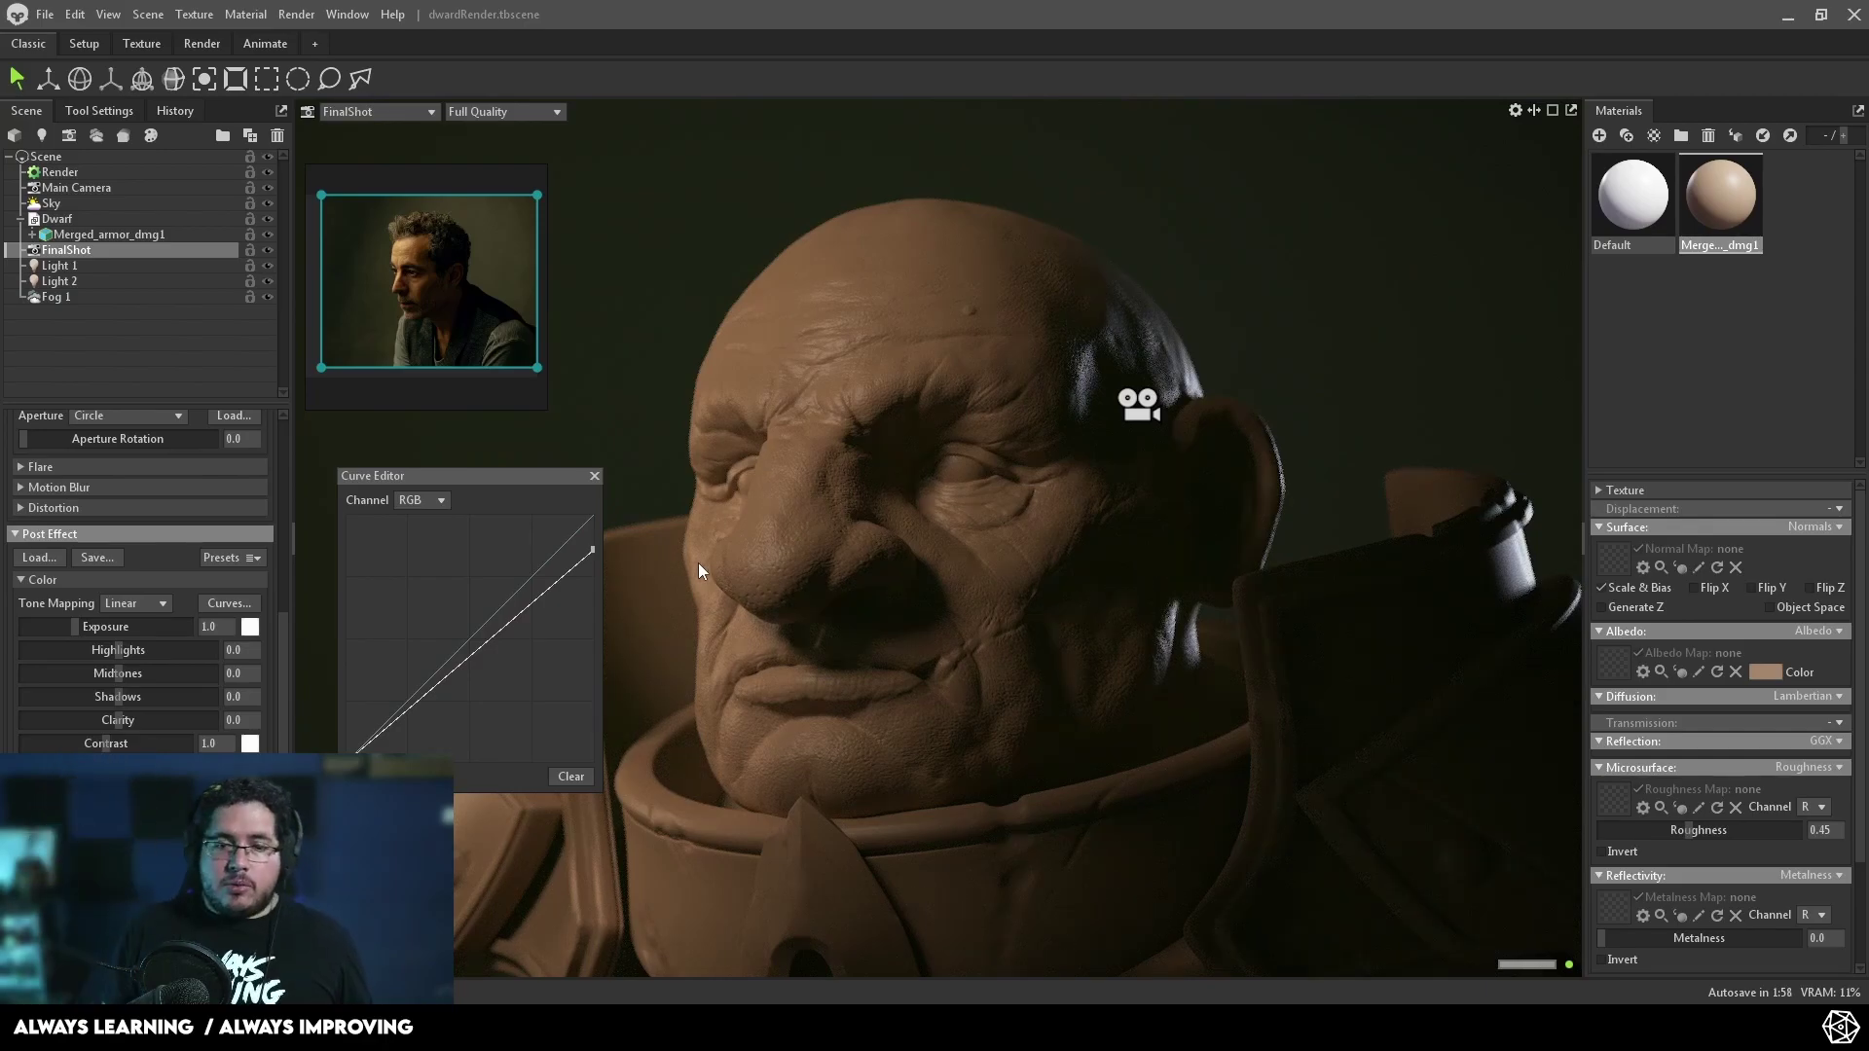
{"action": "left_click_drag", "start_coordinate": [592, 551], "coordinate": [529, 592]}
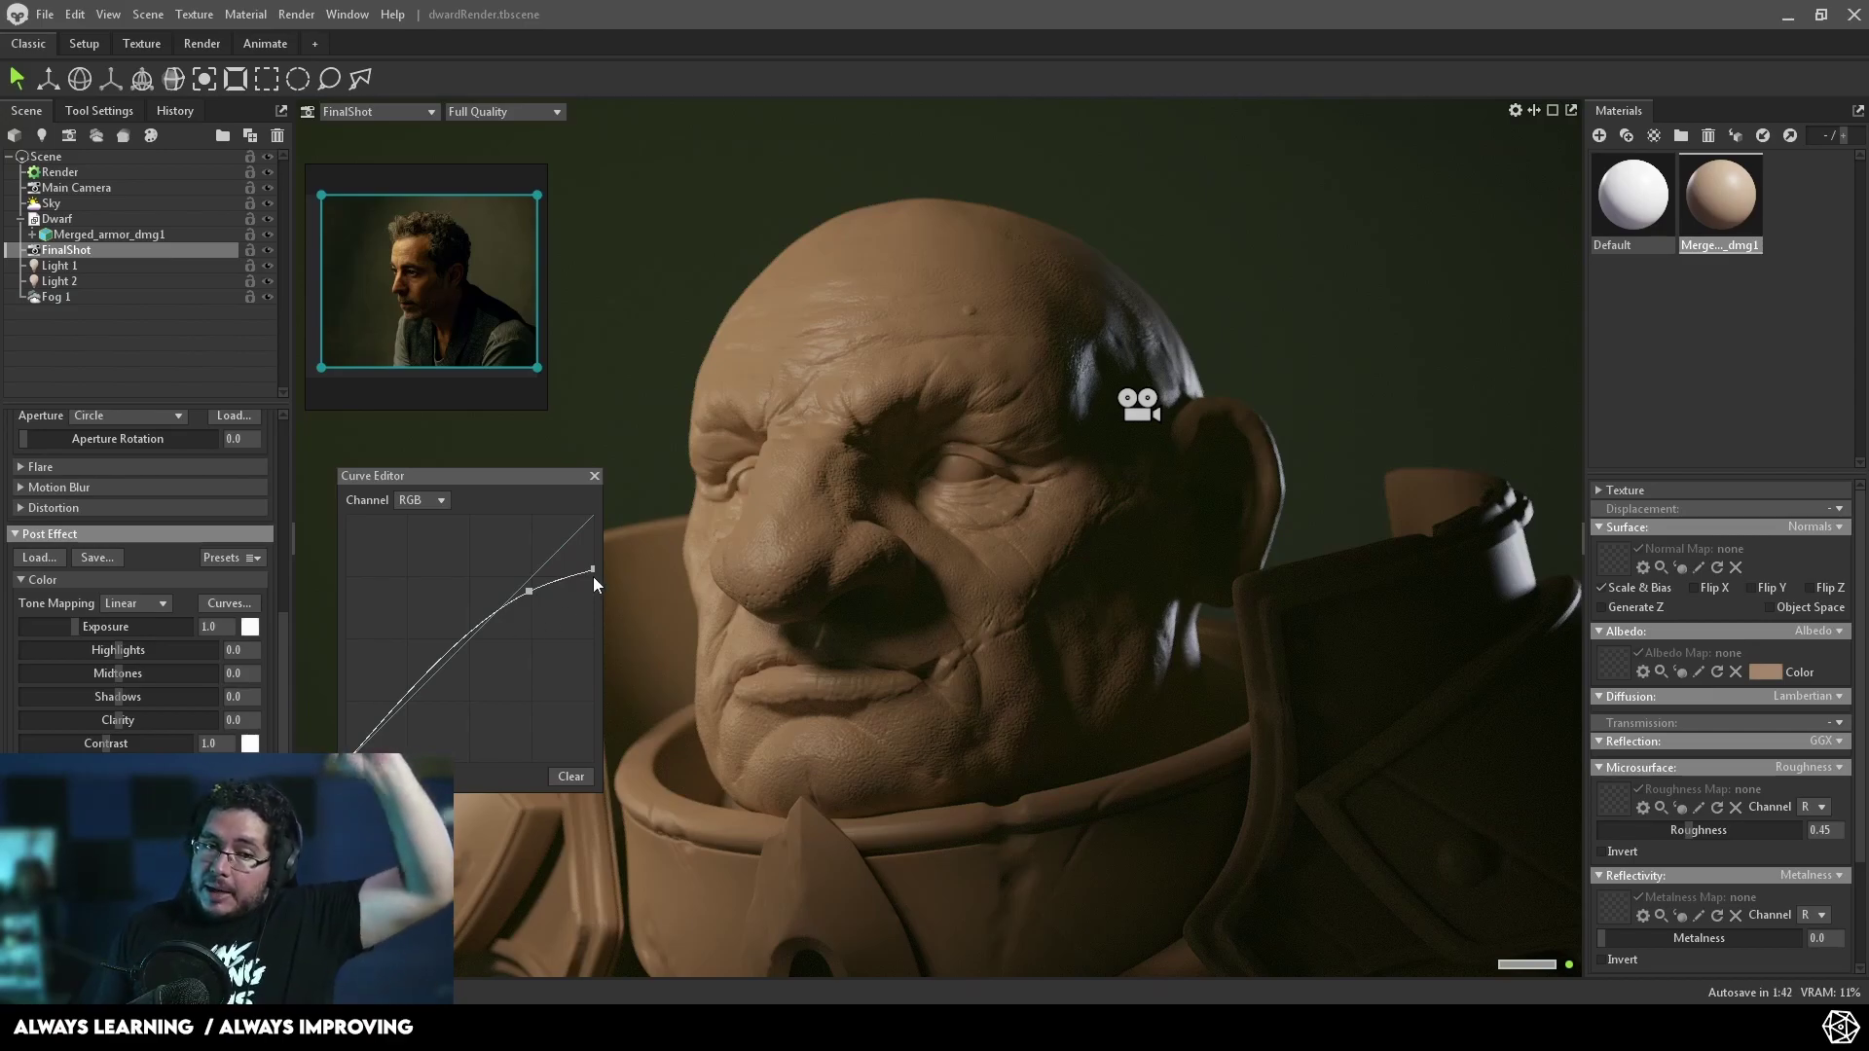
{"action": "left_click_drag", "start_coordinate": [382, 720], "coordinate": [417, 695]}
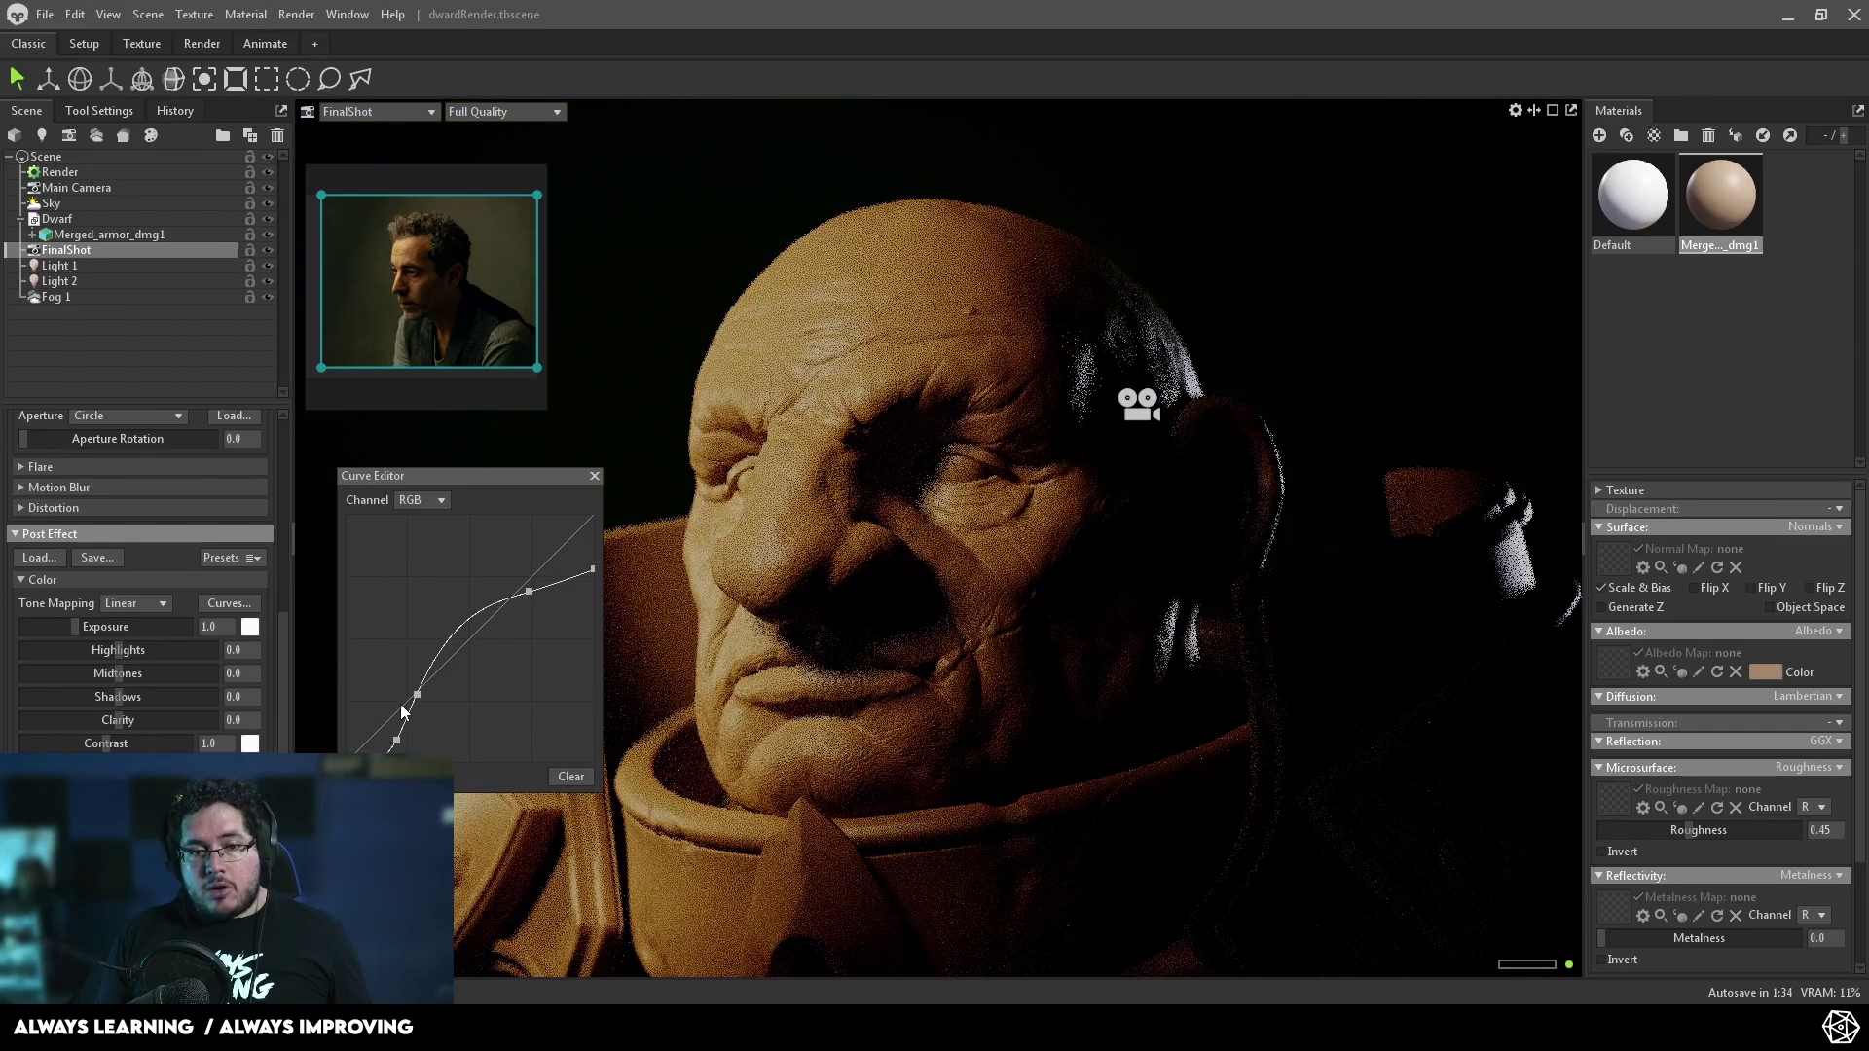
{"action": "left_click", "coordinate": [569, 776]}
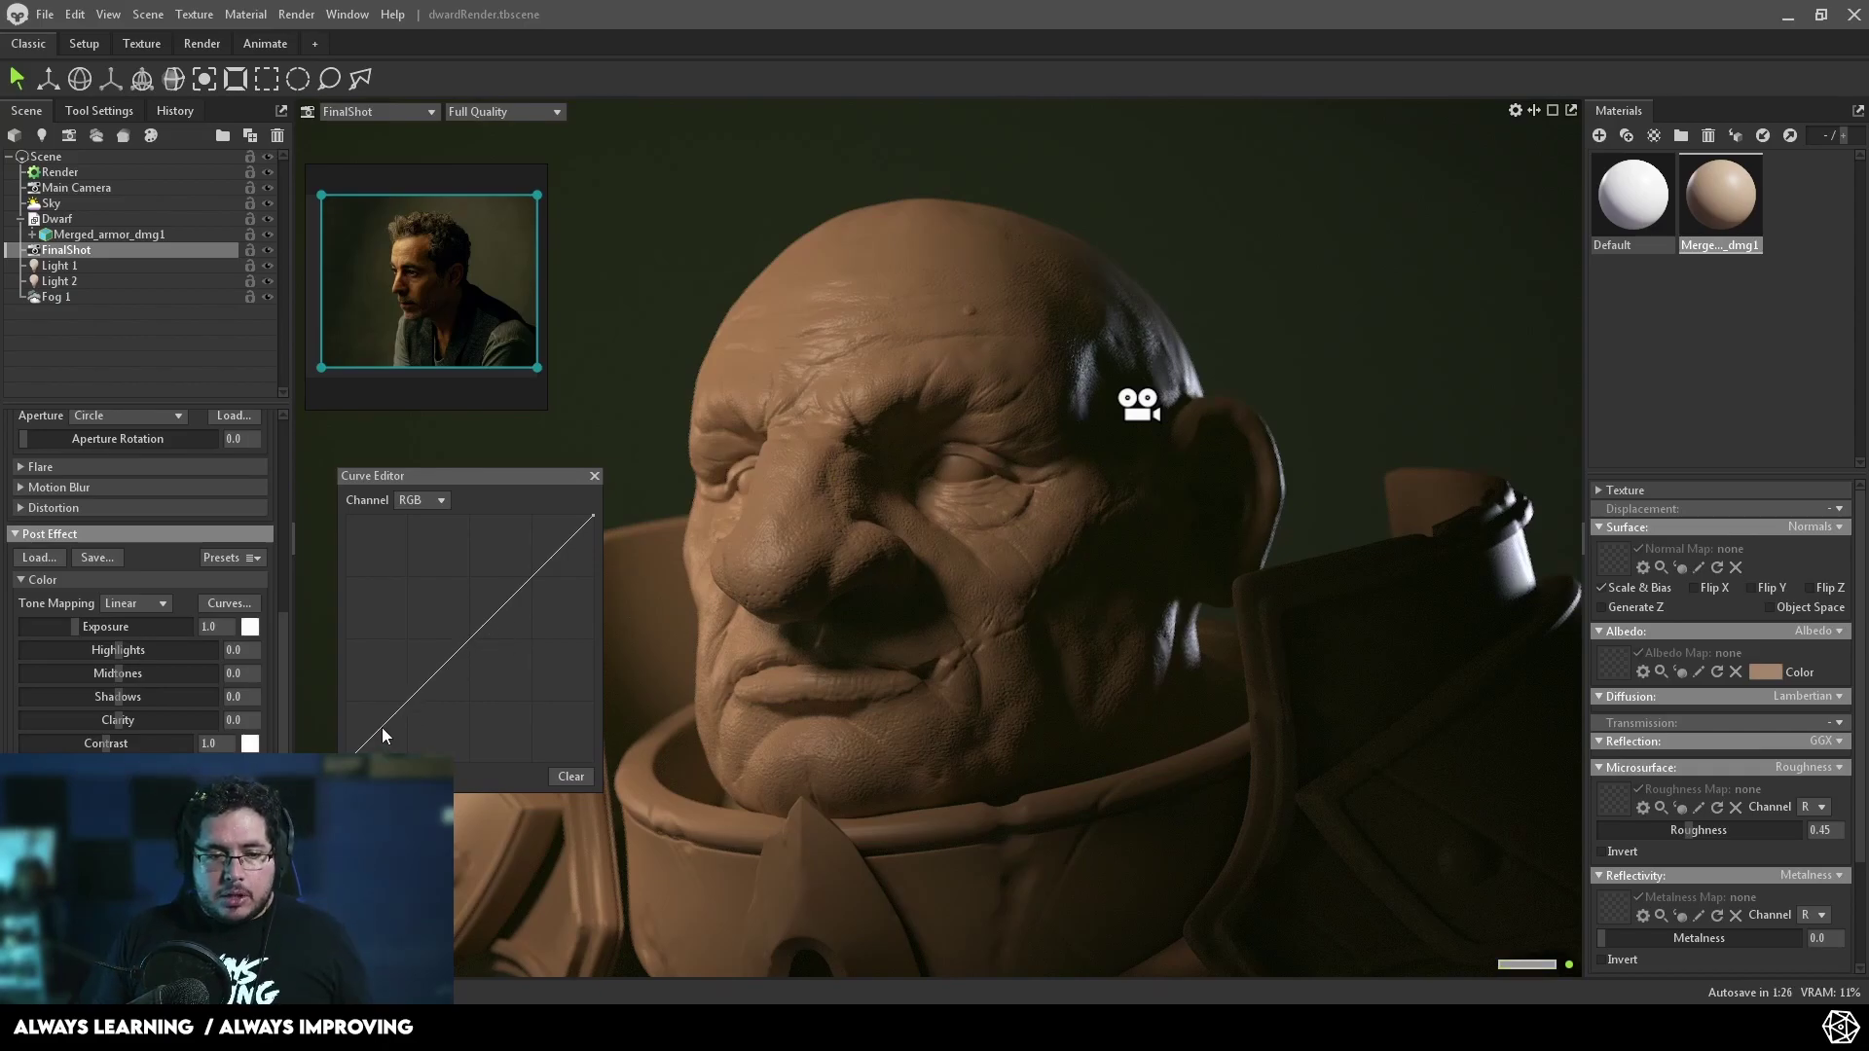
- Shape the RGB curve with four points, slightly lowering the deepest shadows and slightly raising the midtones and highlights
{"action": "left_click", "coordinate": [405, 699]}
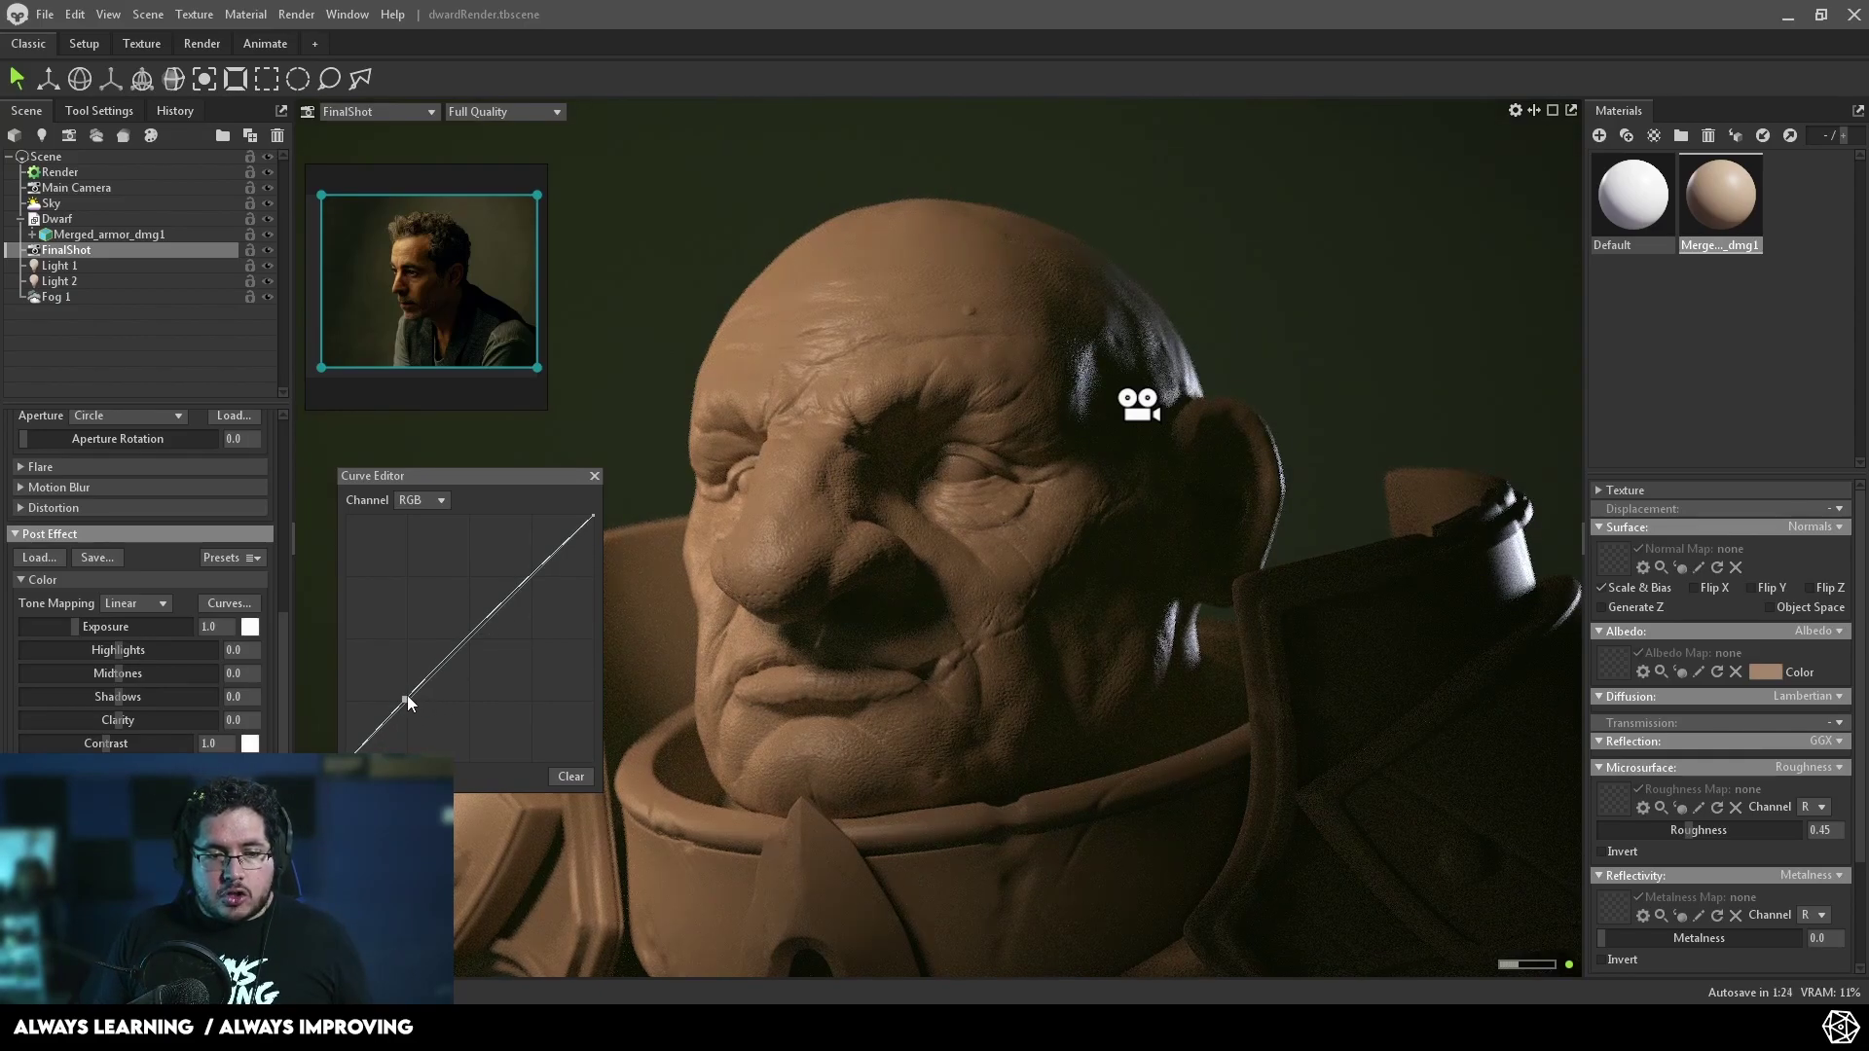
{"action": "left_click_drag", "start_coordinate": [406, 697], "coordinate": [411, 700]}
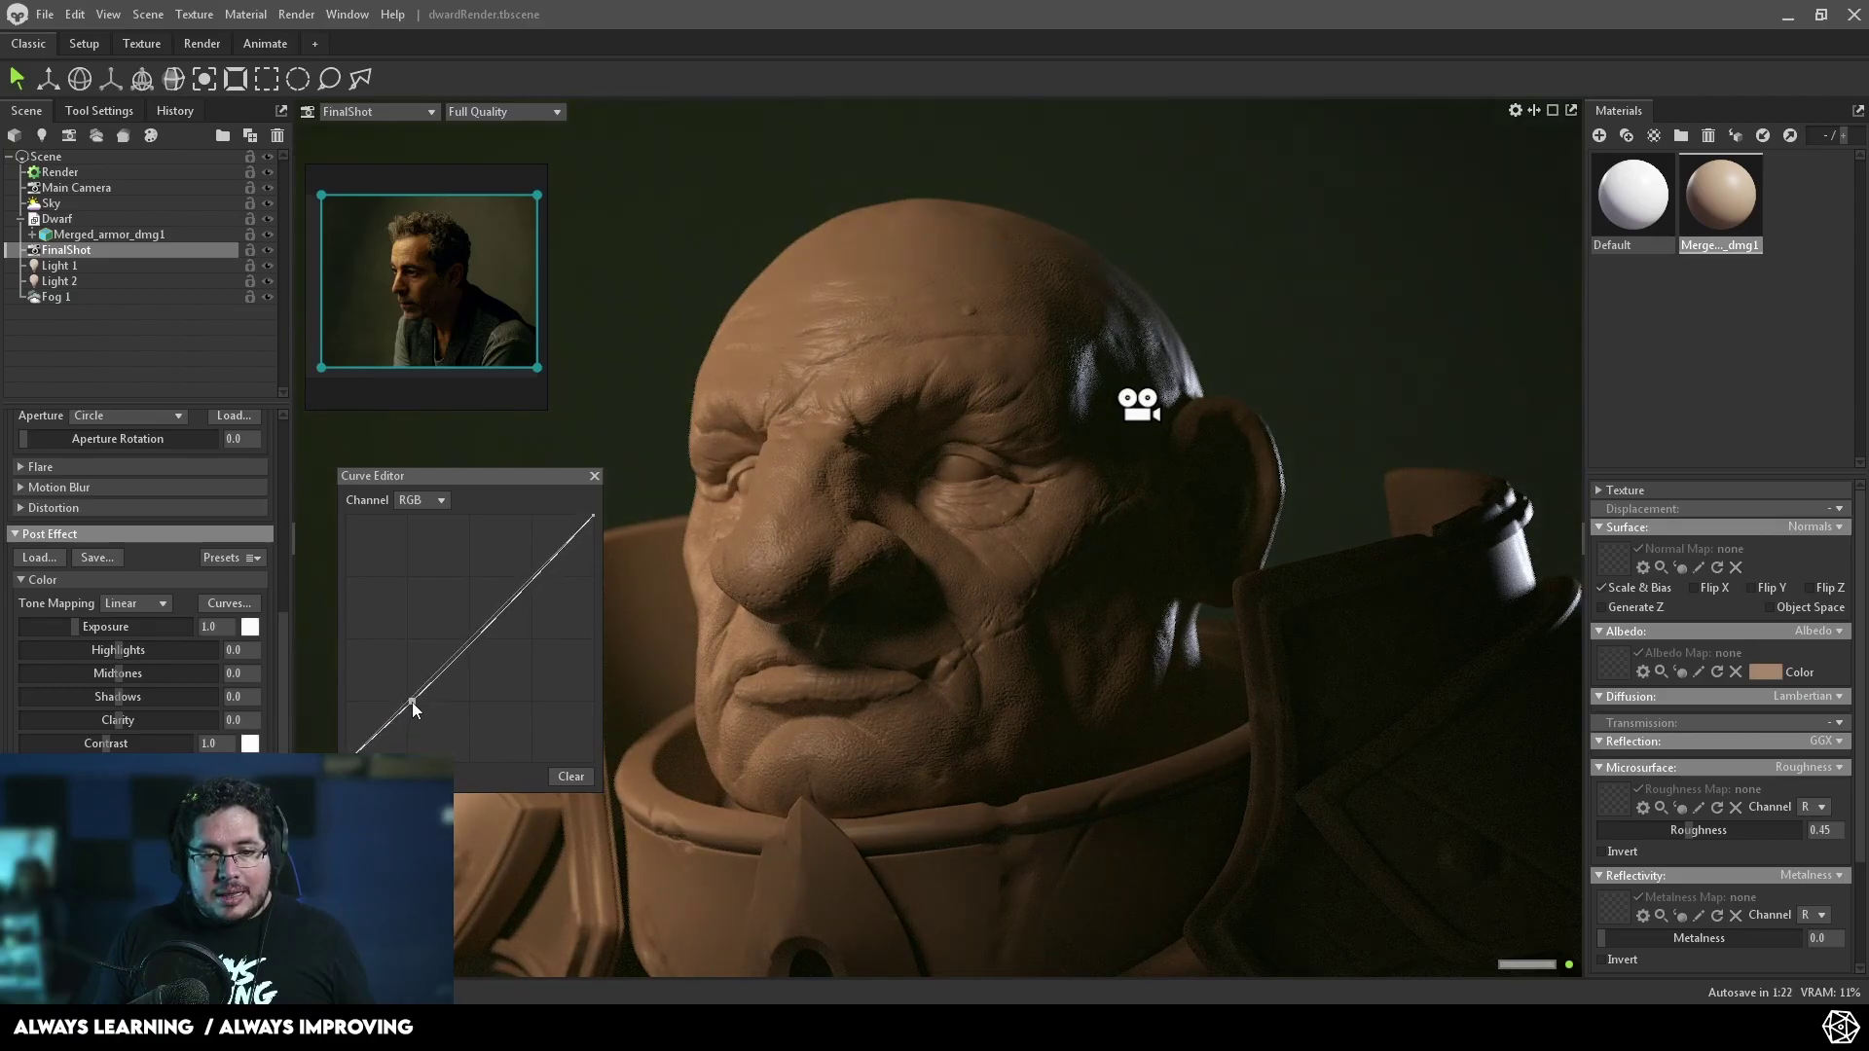
{"action": "left_click", "coordinate": [530, 580]}
{"action": "left_click_drag", "start_coordinate": [529, 580], "coordinate": [523, 574]}
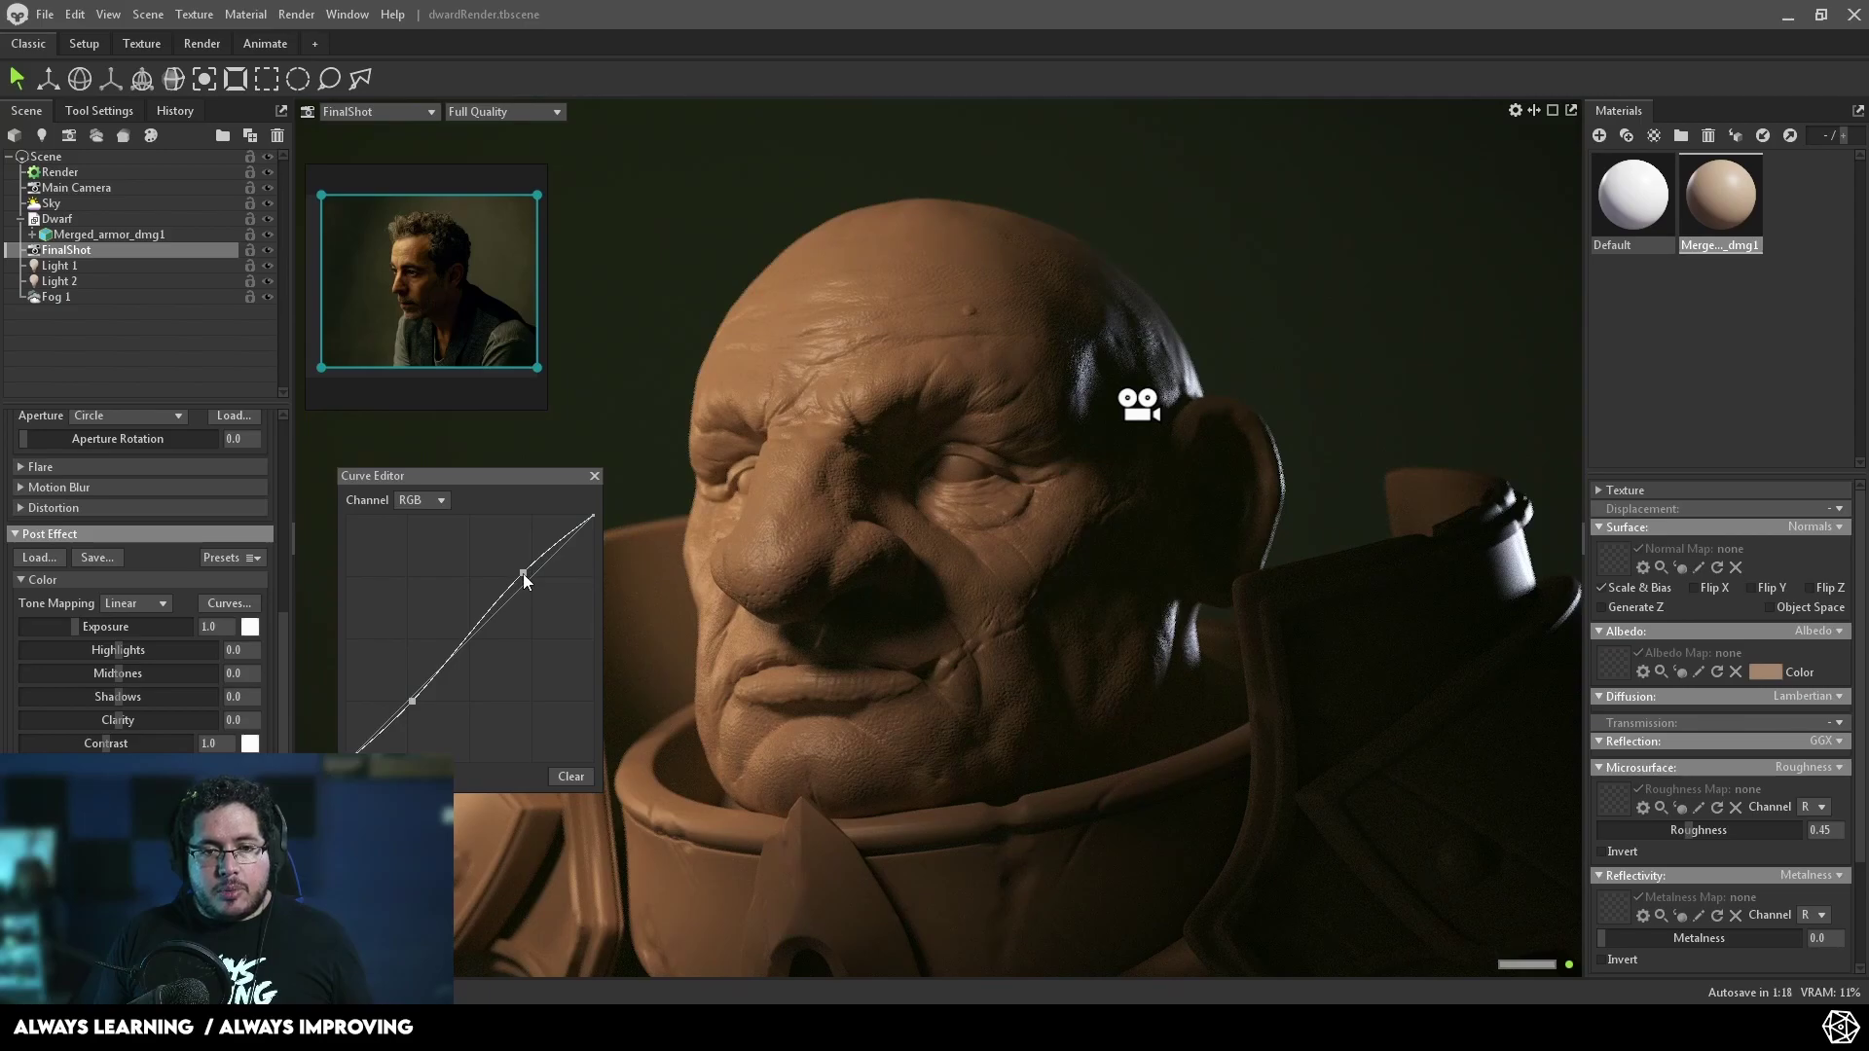
{"action": "left_click_drag", "start_coordinate": [413, 697], "coordinate": [411, 699]}
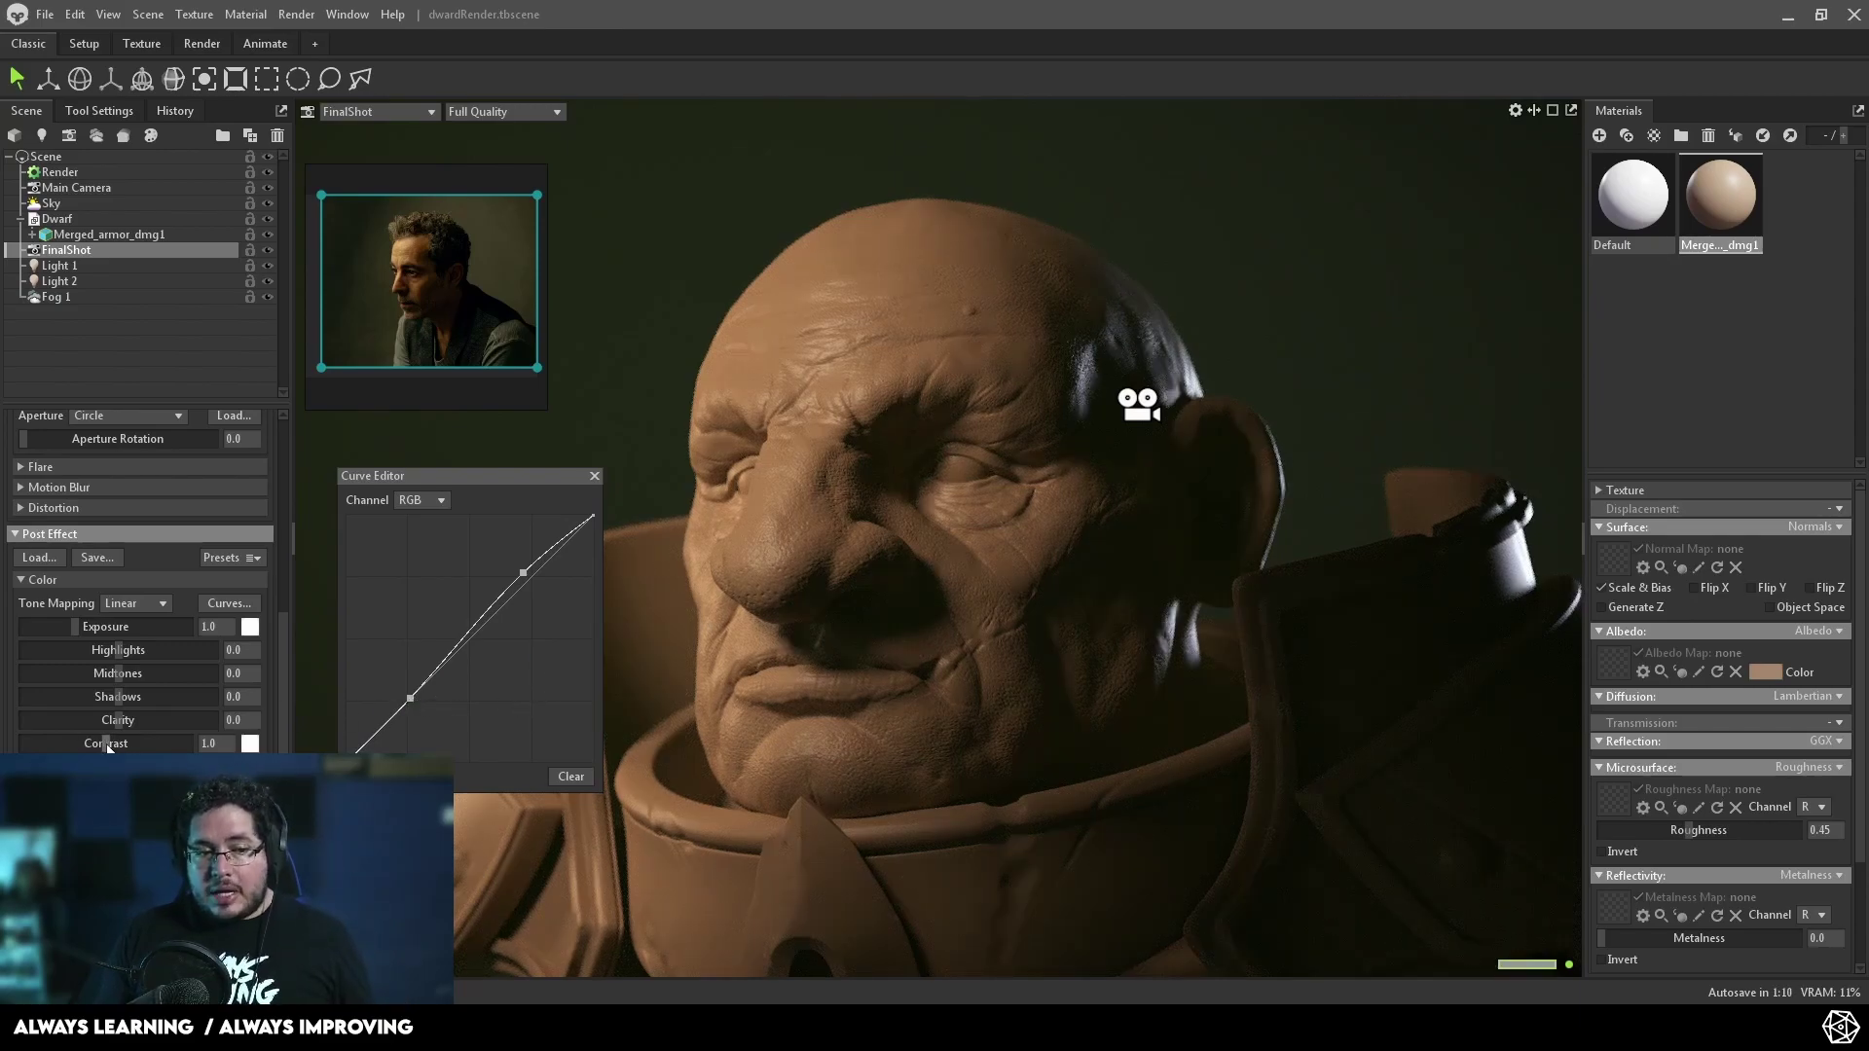
{"action": "mouse_move", "coordinate": [413, 698]}
{"action": "left_mouse_down"}
{"action": "mouse_move", "coordinate": [366, 750]}
{"action": "mouse_move", "coordinate": [397, 709]}
{"action": "left_mouse_up"}
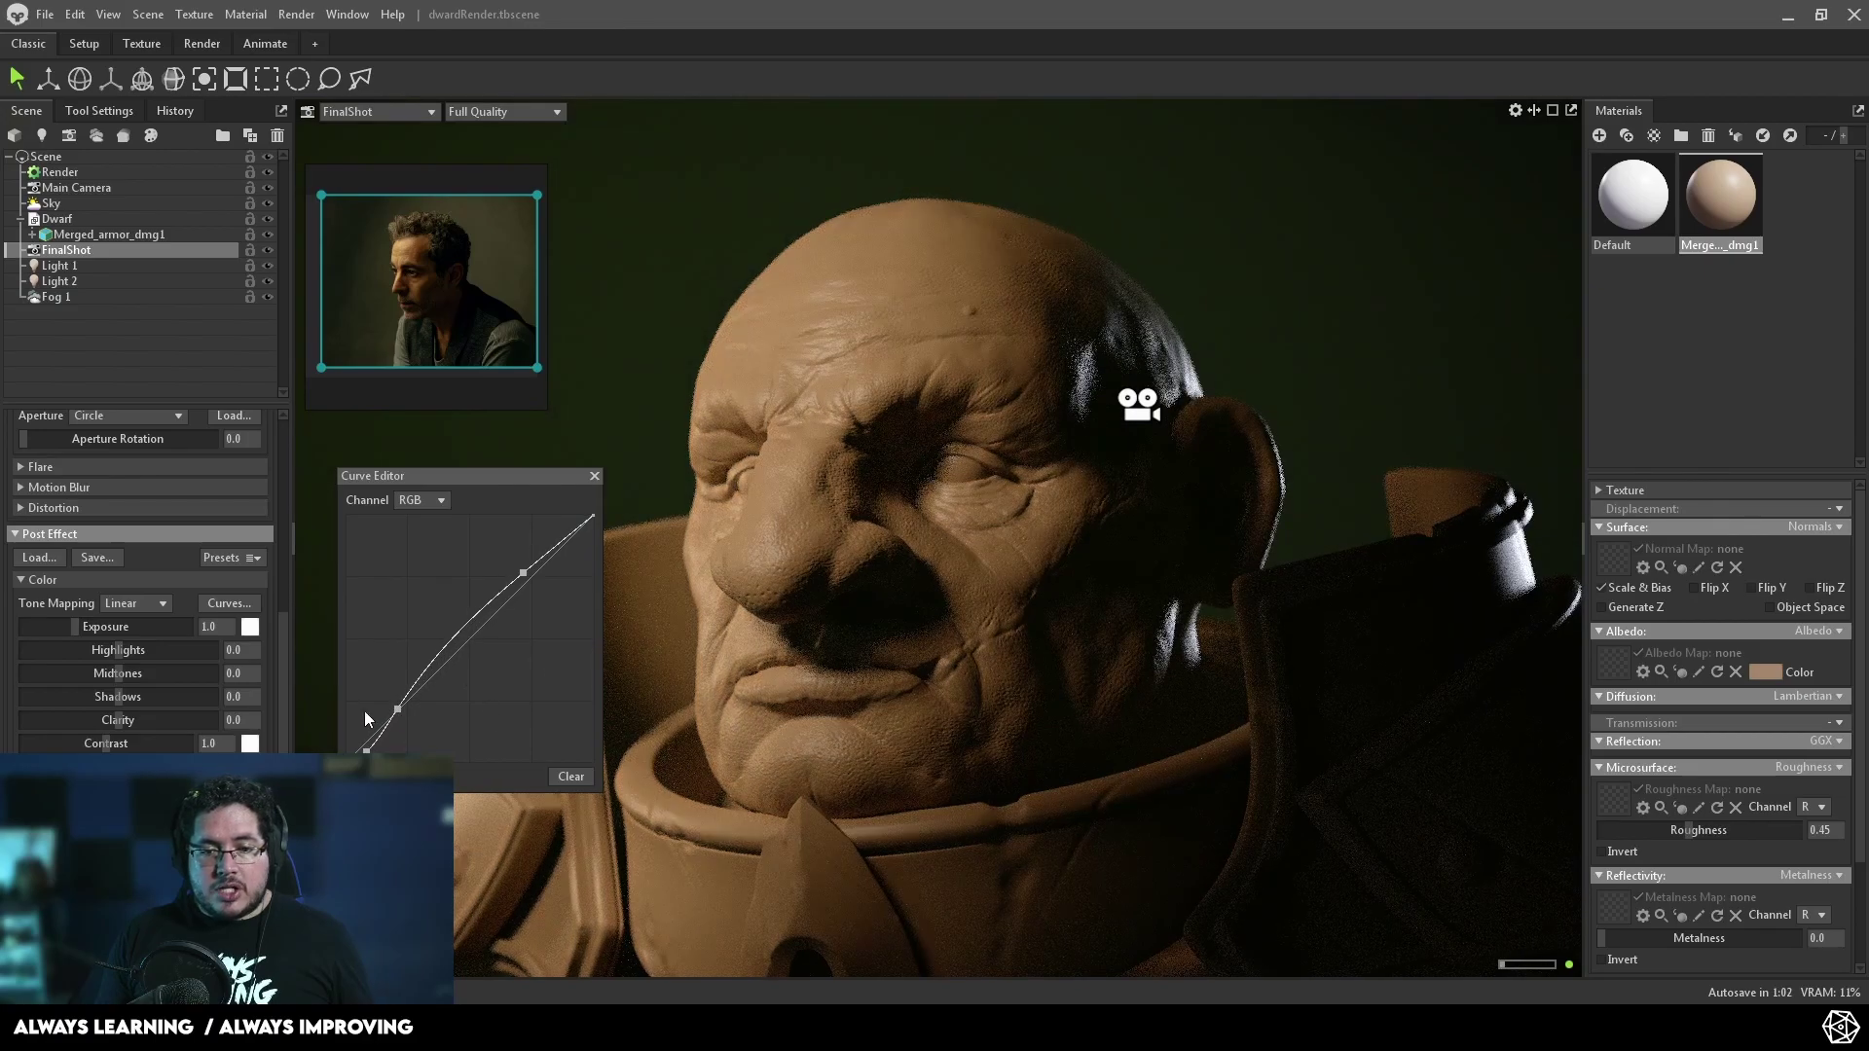
{"action": "left_click", "coordinate": [458, 639]}
{"action": "left_click_drag", "start_coordinate": [458, 638], "coordinate": [470, 631]}
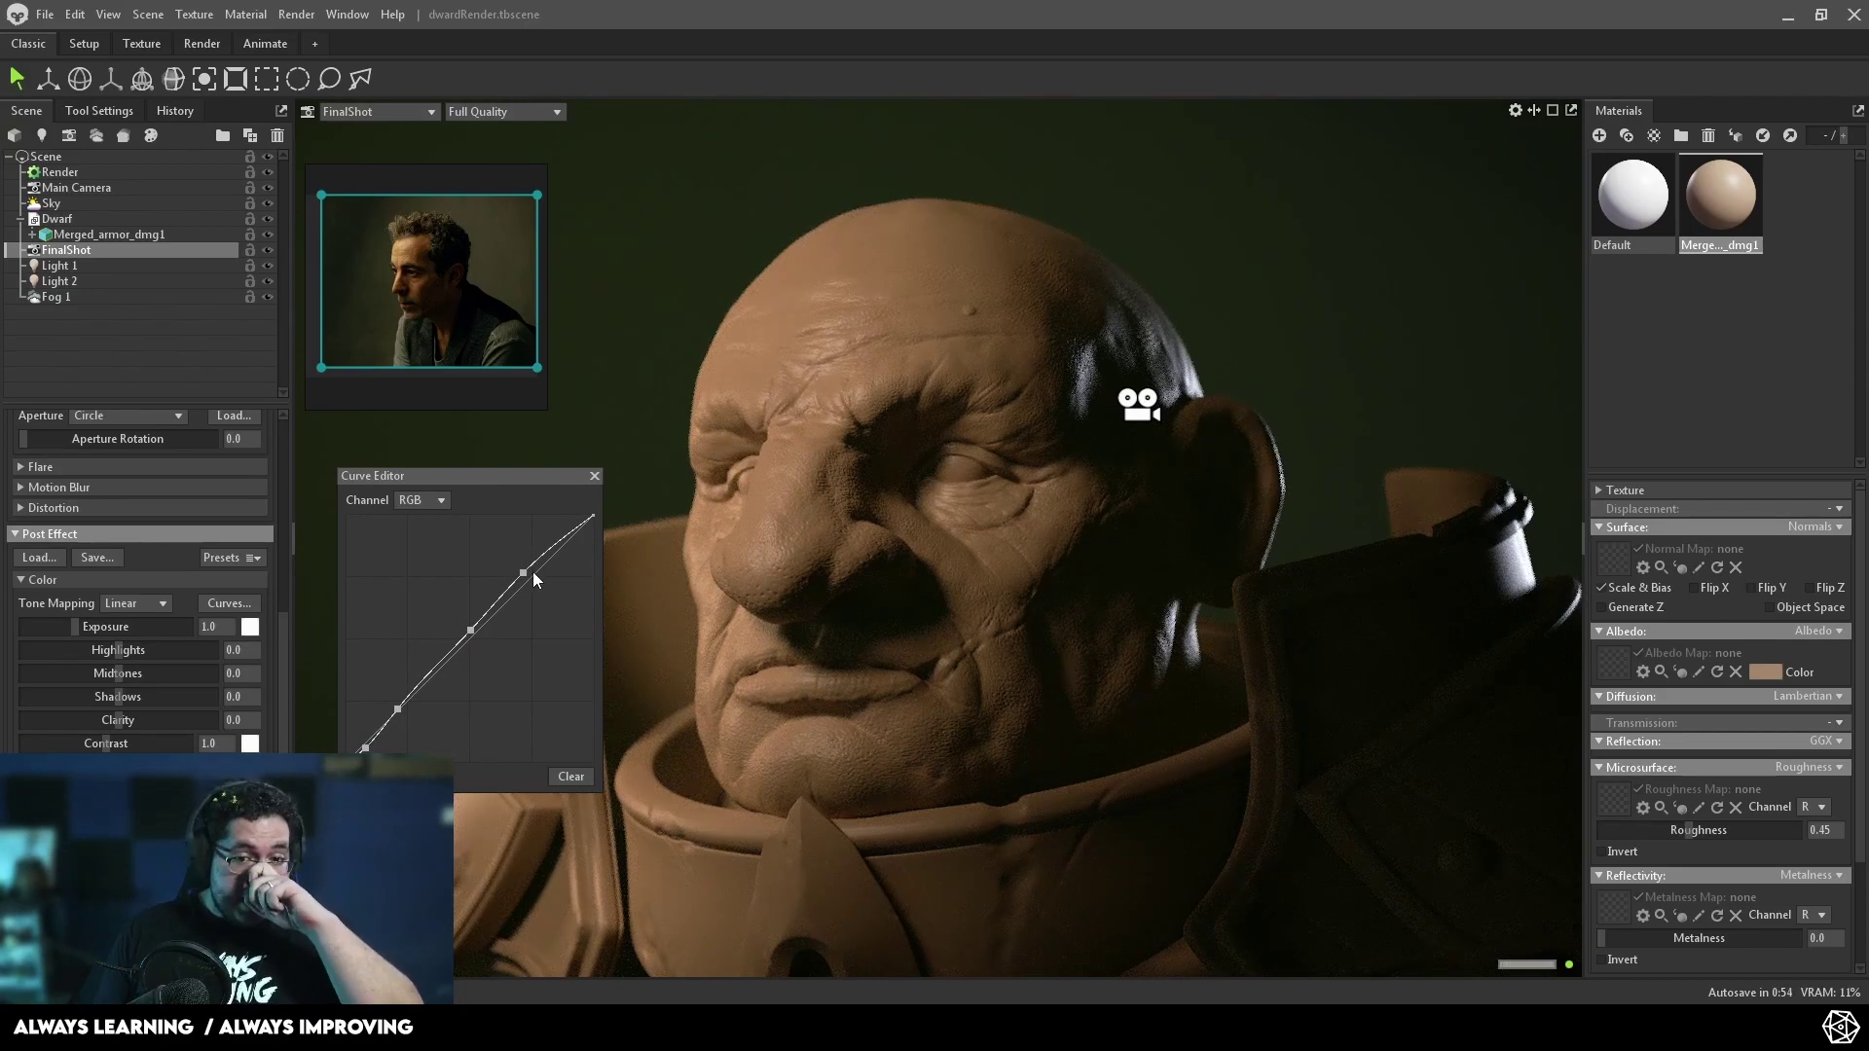
- Add four points to the Green curve, raising the deepest shadows slightly while anchoring the midtones and highlights near the diagonal
{"action": "left_click", "coordinate": [444, 501]}
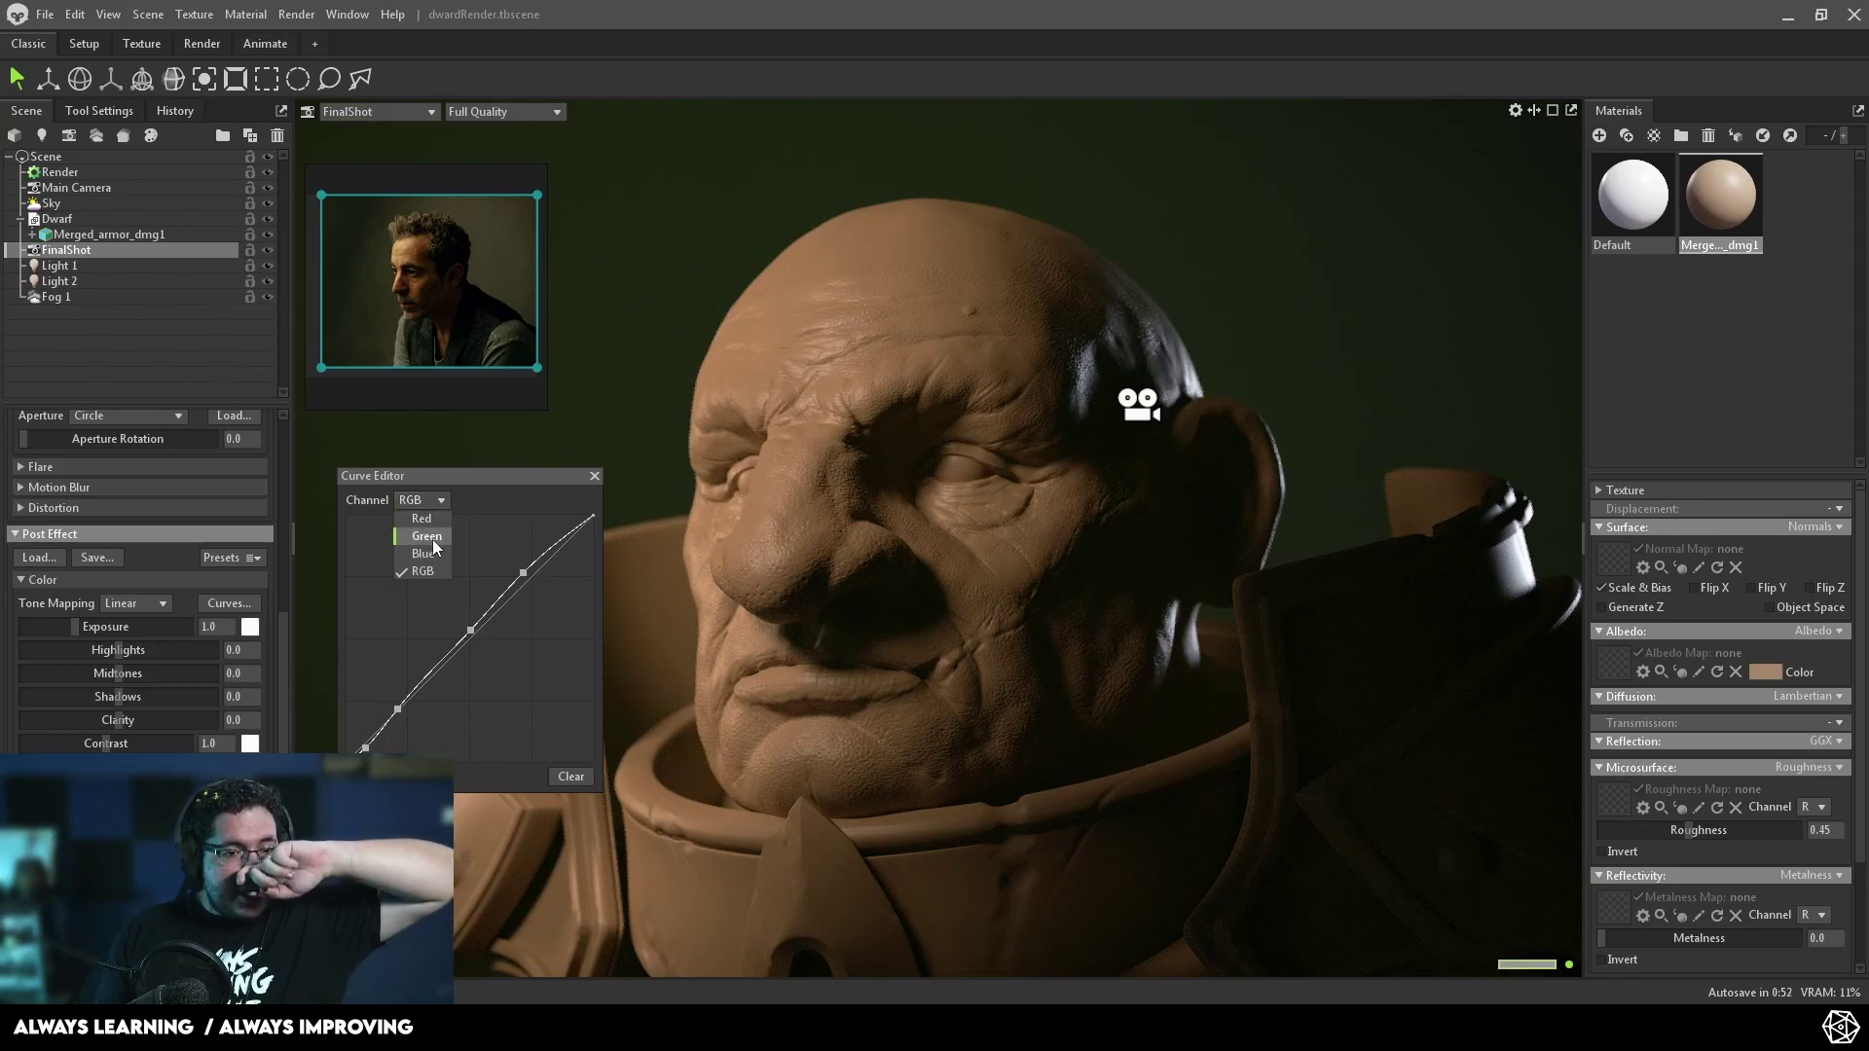
{"action": "left_click", "coordinate": [432, 542]}
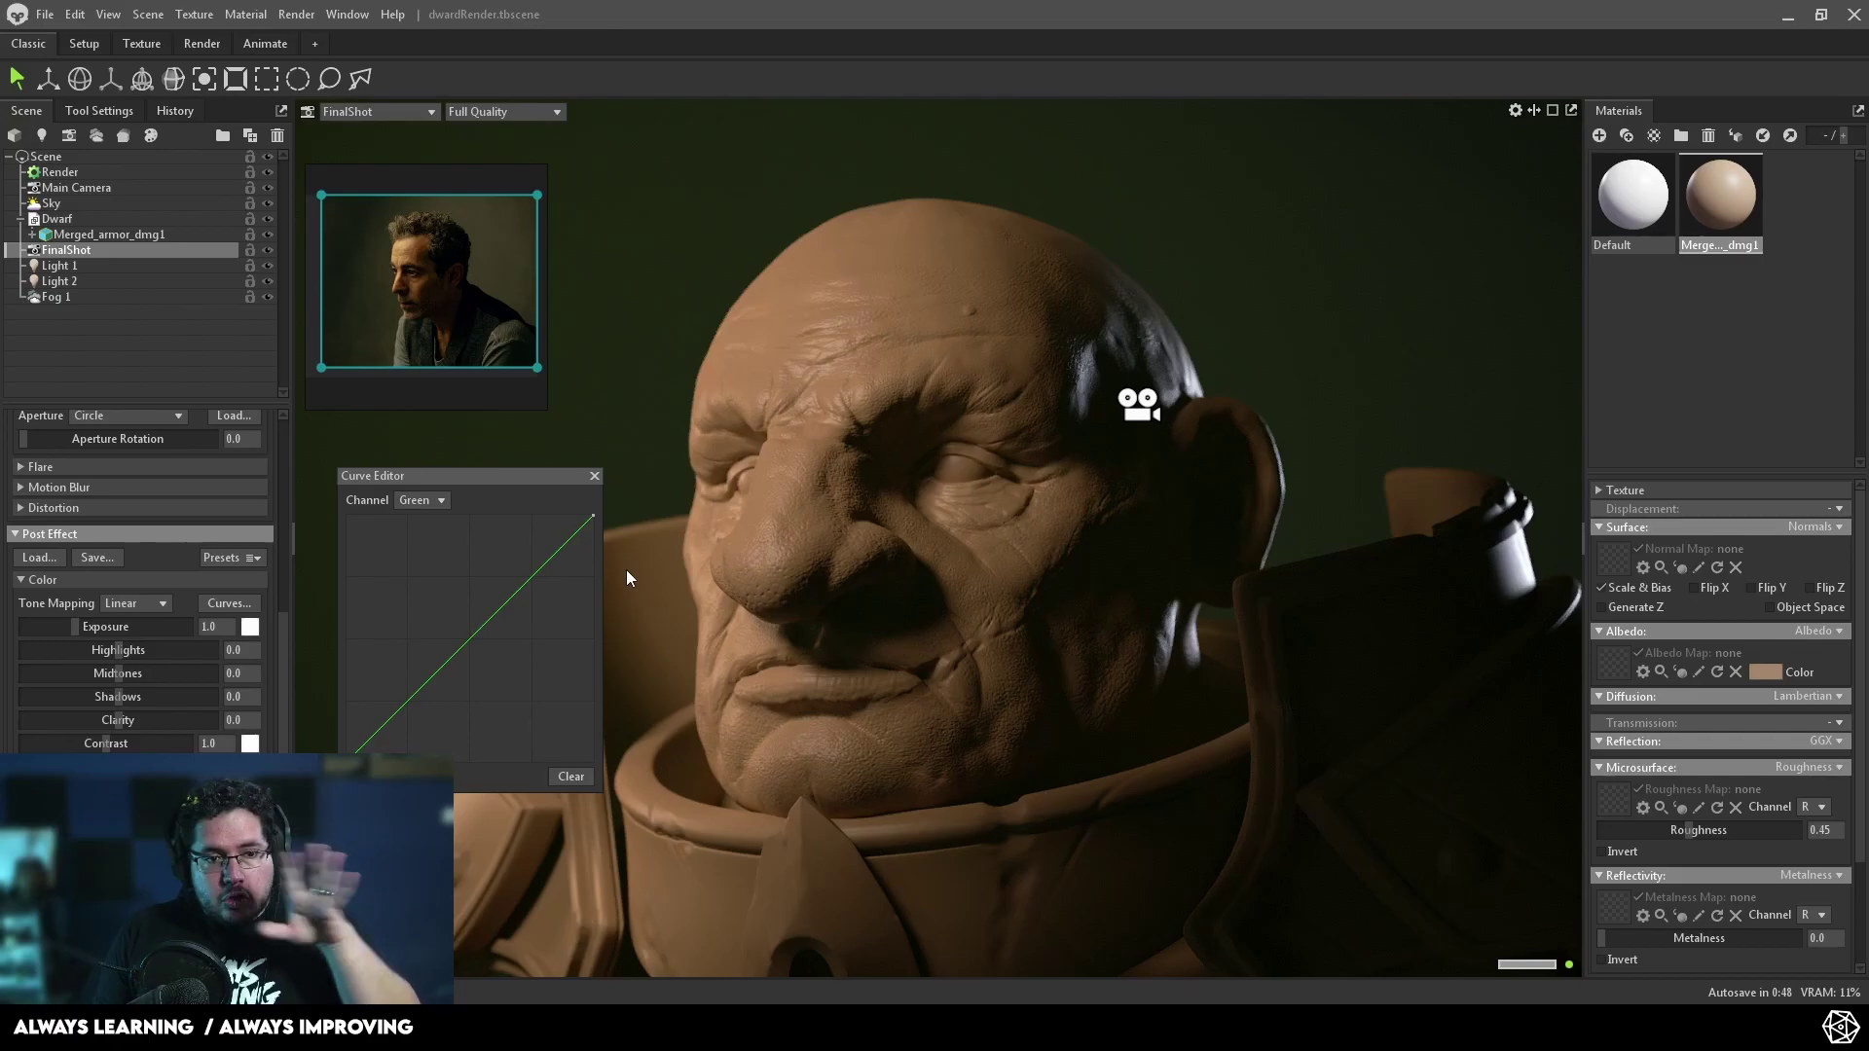
{"action": "left_click", "coordinate": [470, 639]}
{"action": "left_click_drag", "start_coordinate": [396, 711], "coordinate": [396, 710]}
{"action": "left_click", "coordinate": [370, 733]}
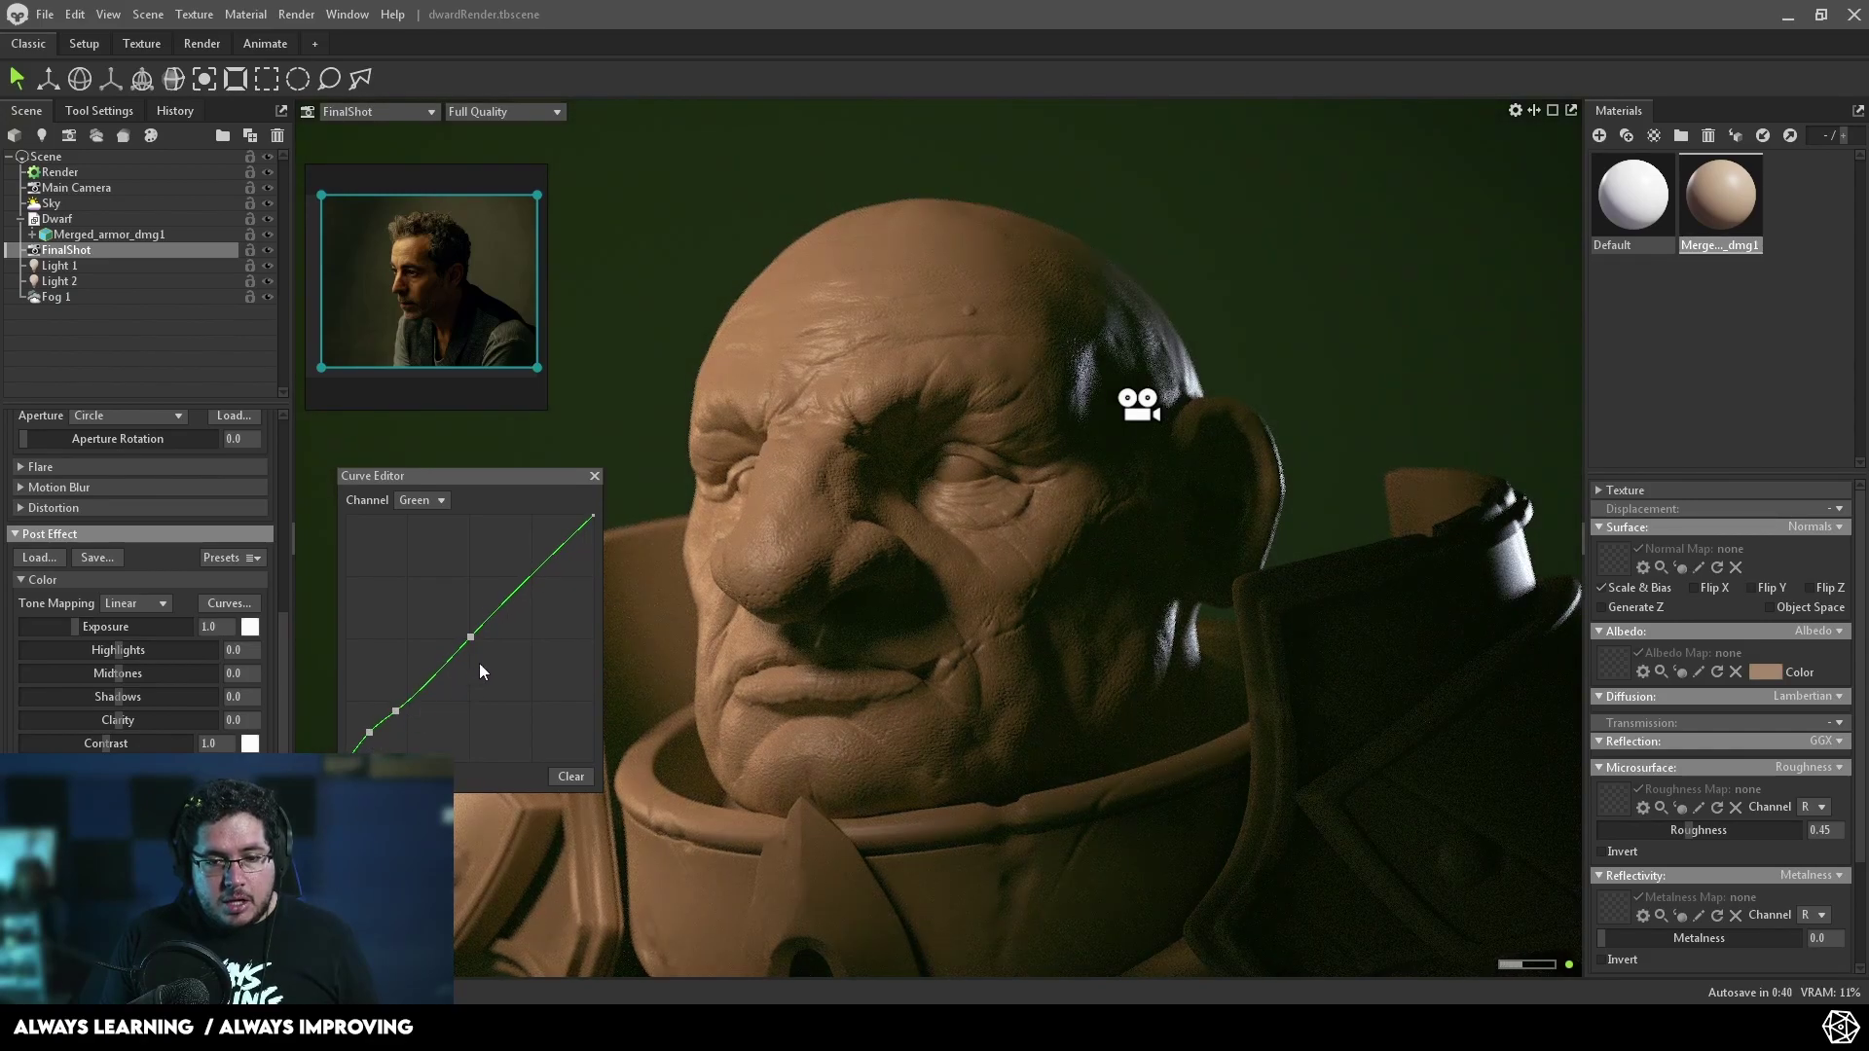
{"action": "mouse_move", "coordinate": [535, 580]}
{"action": "left_mouse_down"}
{"action": "mouse_move", "coordinate": [560, 587]}
{"action": "mouse_move", "coordinate": [533, 551]}
{"action": "mouse_move", "coordinate": [543, 566]}
{"action": "left_mouse_up"}
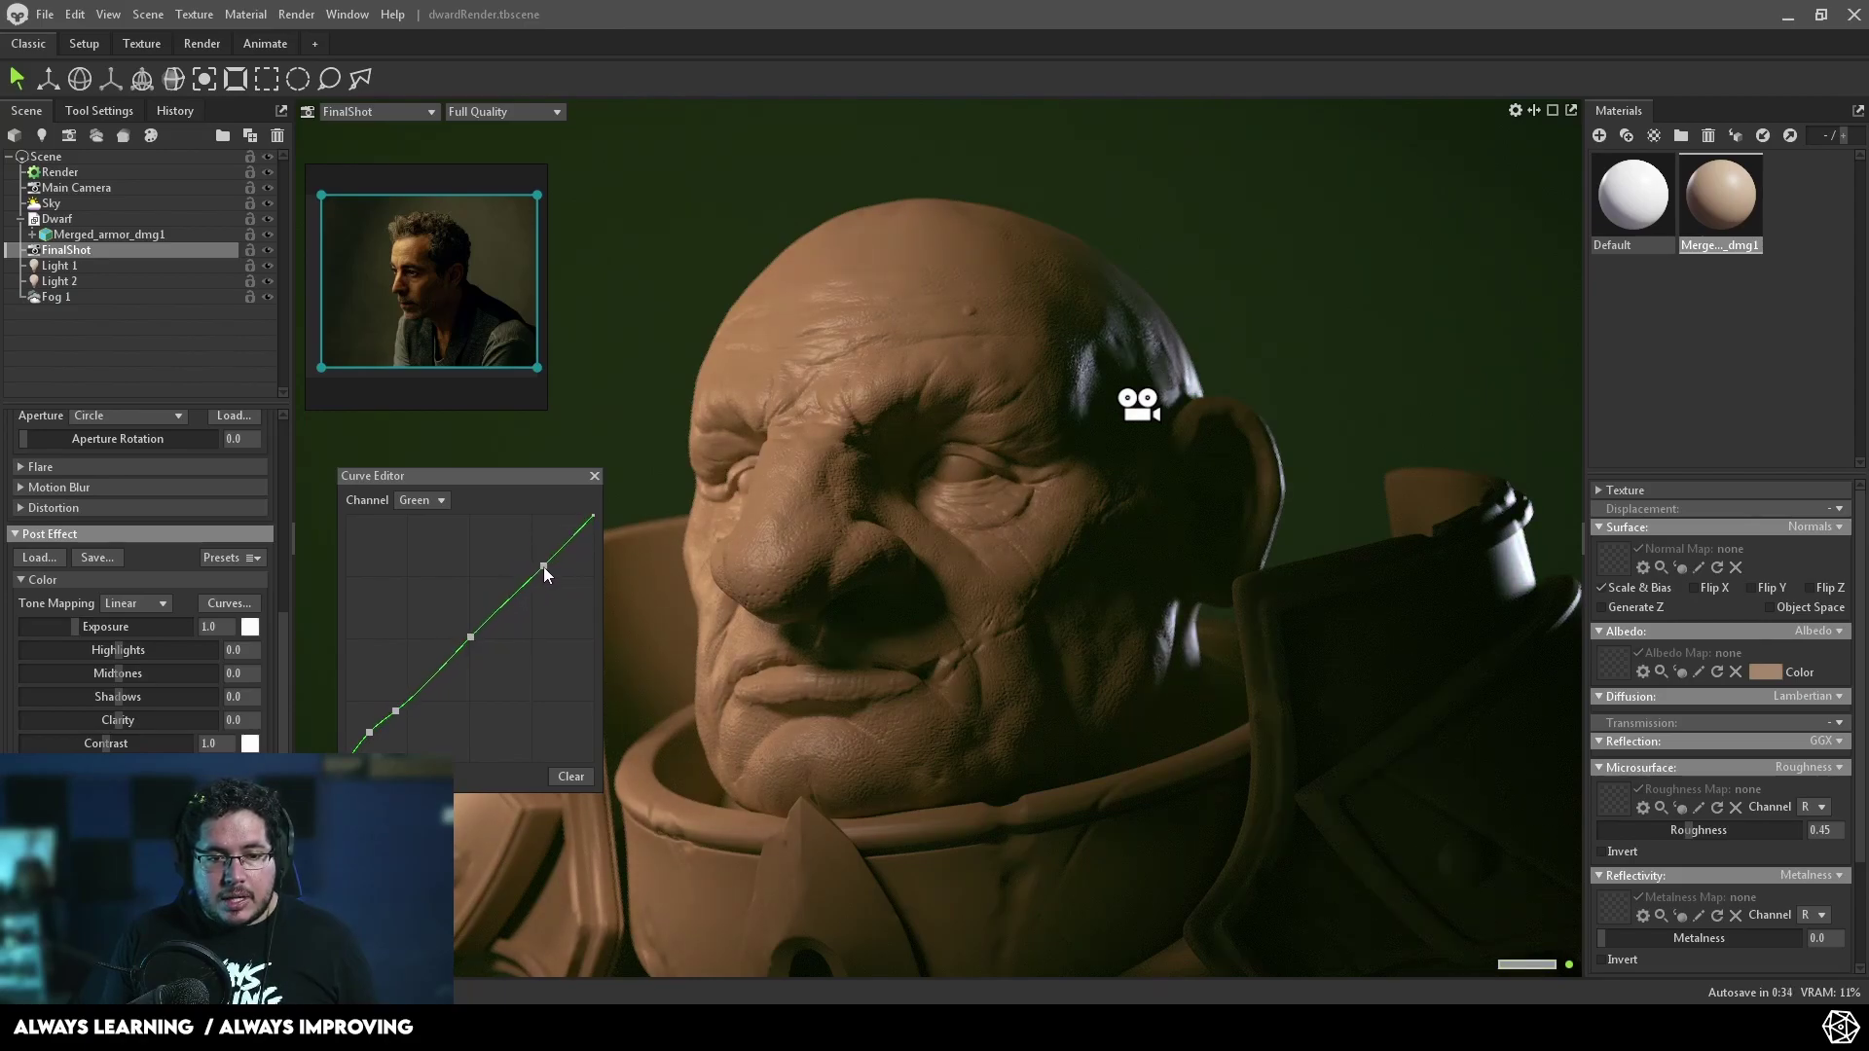
- Shape the Red curve with three points, slightly lowering the shadows and highlights
{"action": "left_click", "coordinate": [435, 499]}
{"action": "left_click", "coordinate": [430, 518]}
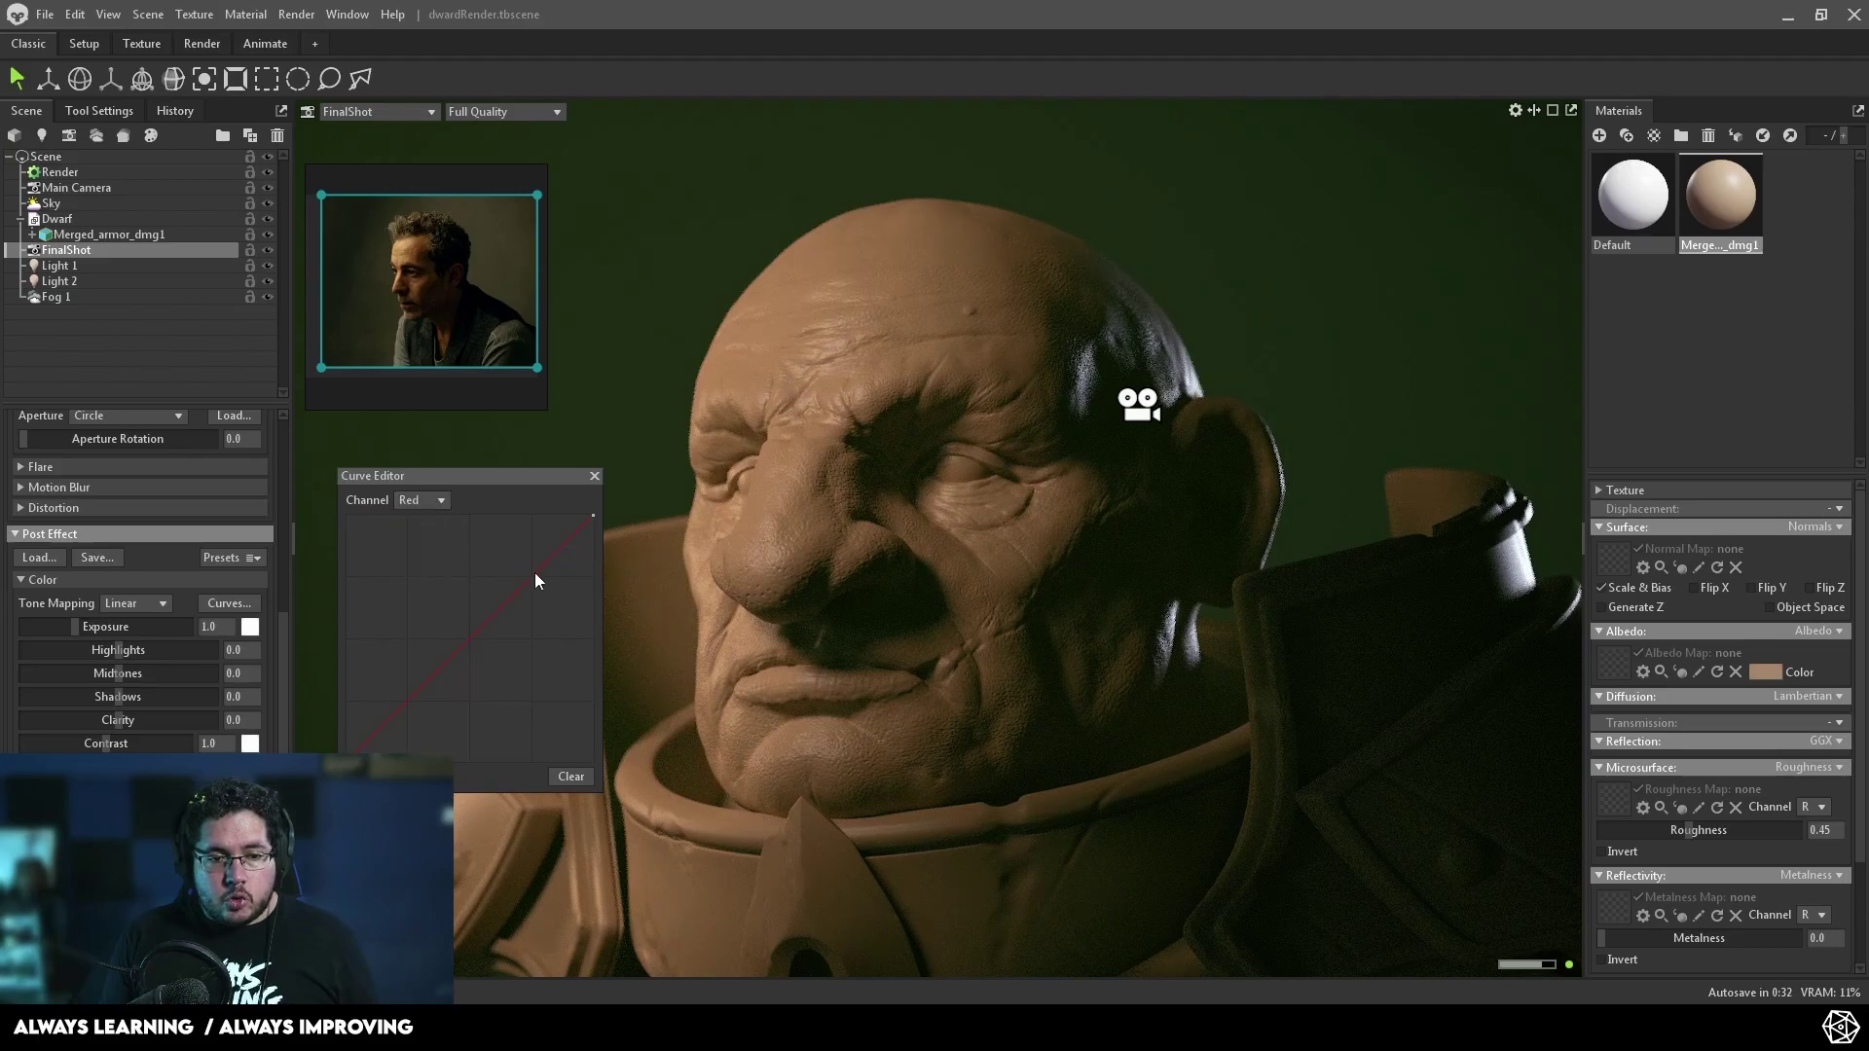
{"action": "left_click", "coordinate": [387, 712]}
{"action": "left_click", "coordinate": [460, 636]}
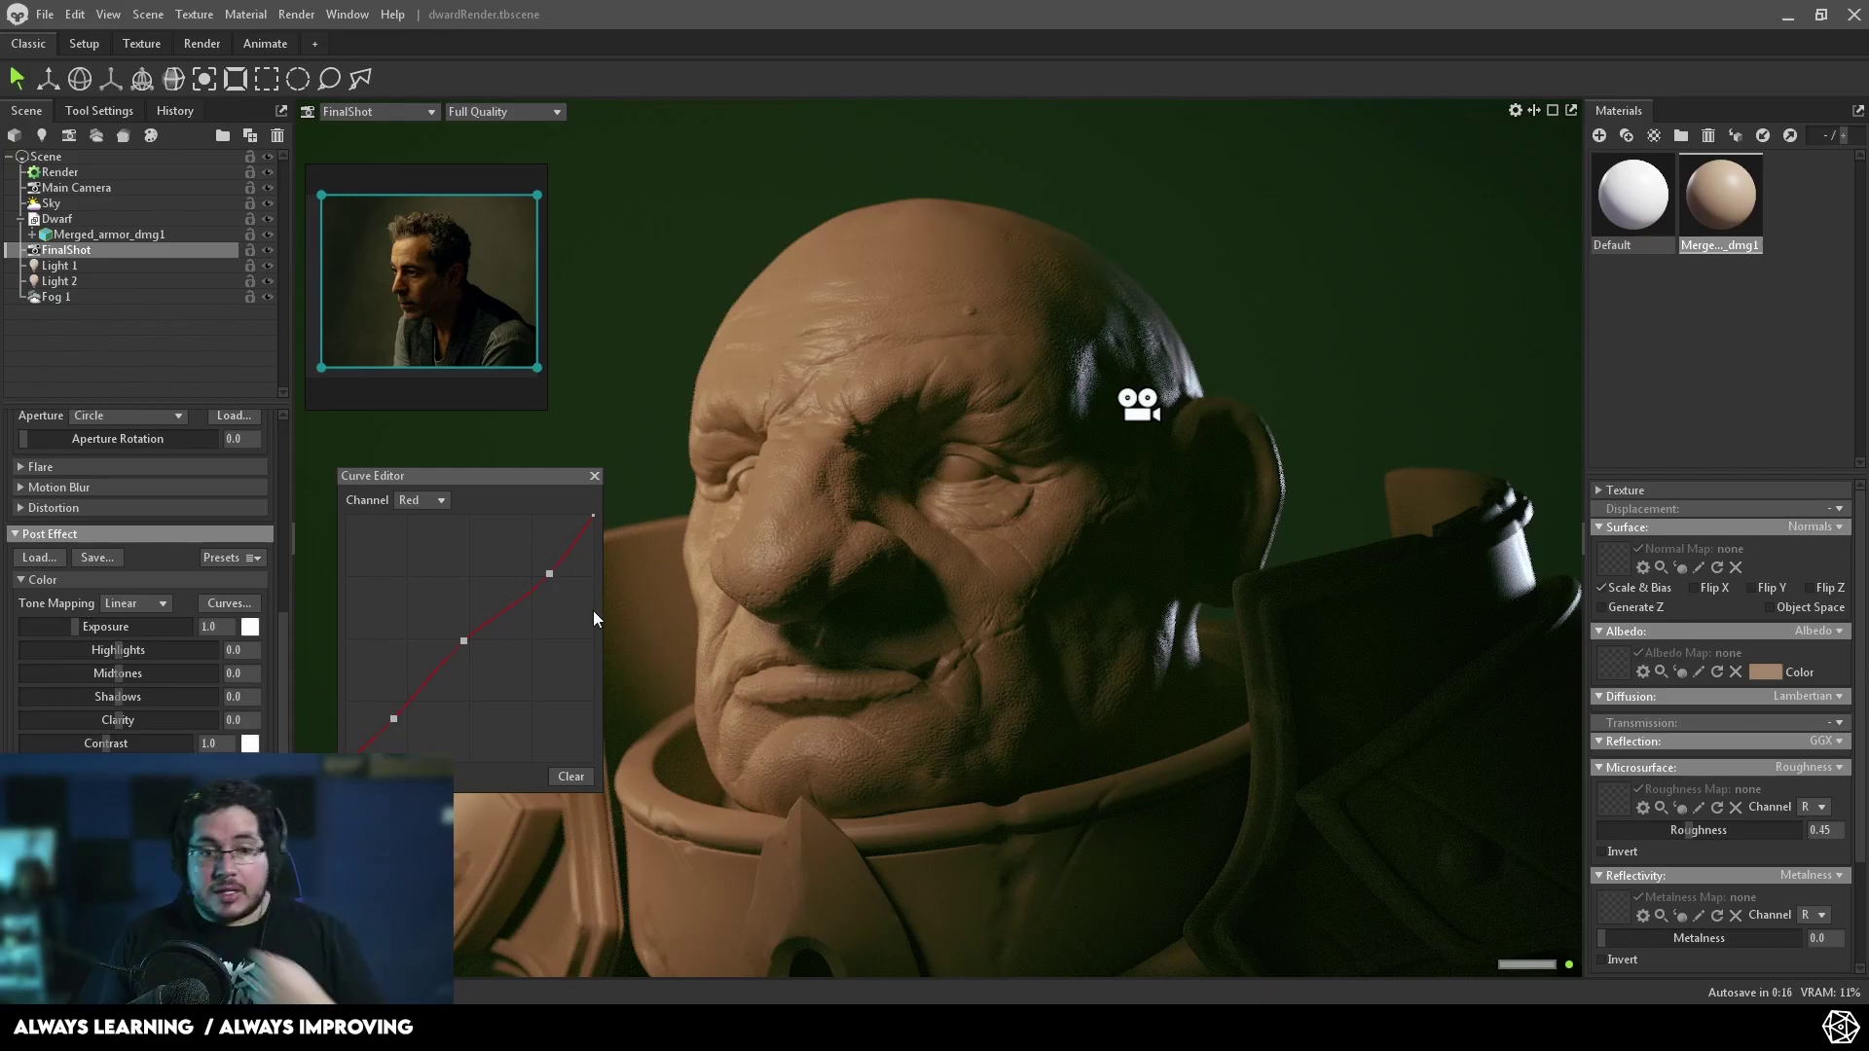
- Add a midtone point to the Blue curve, and close the curve editor after returning to the RGB channel
{"action": "left_click", "coordinate": [435, 501]}
{"action": "left_click", "coordinate": [421, 570]}
{"action": "left_click_drag", "start_coordinate": [464, 637], "coordinate": [463, 639]}
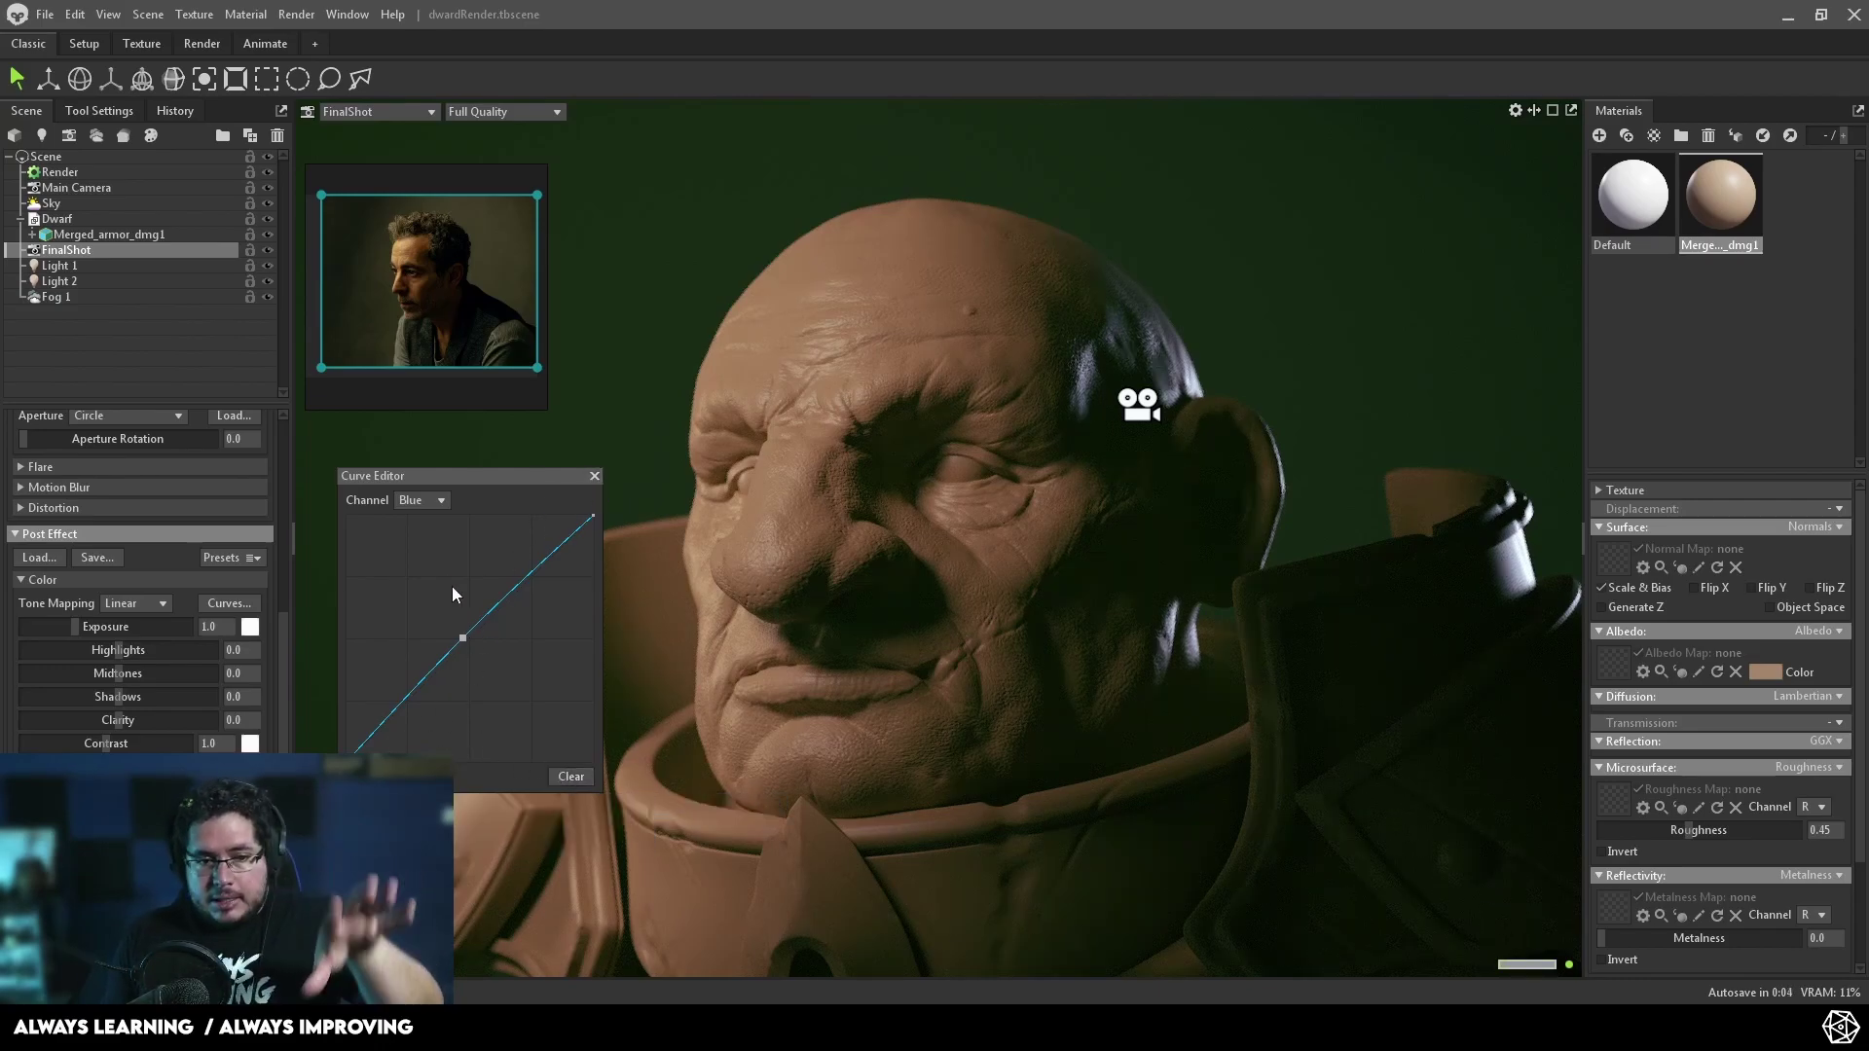
{"action": "left_click", "coordinate": [423, 501]}
{"action": "left_click", "coordinate": [426, 571]}
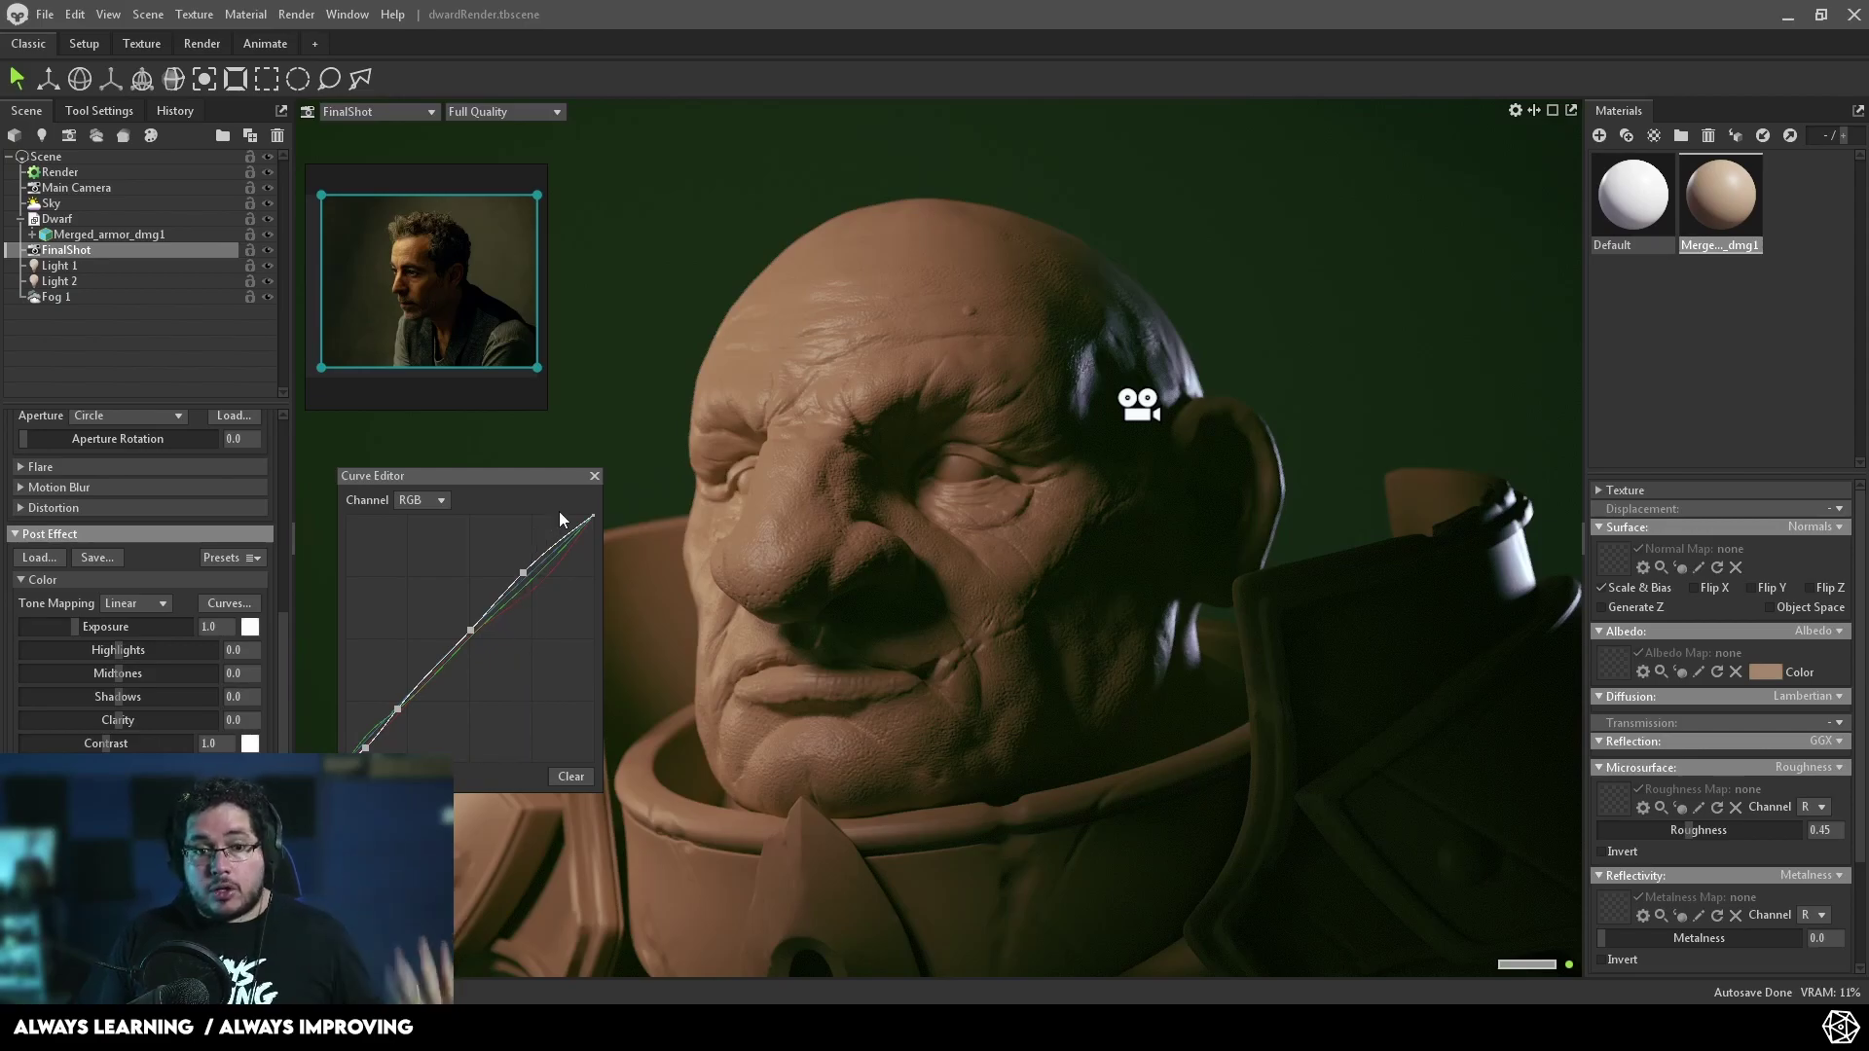
{"action": "left_click", "coordinate": [594, 477]}
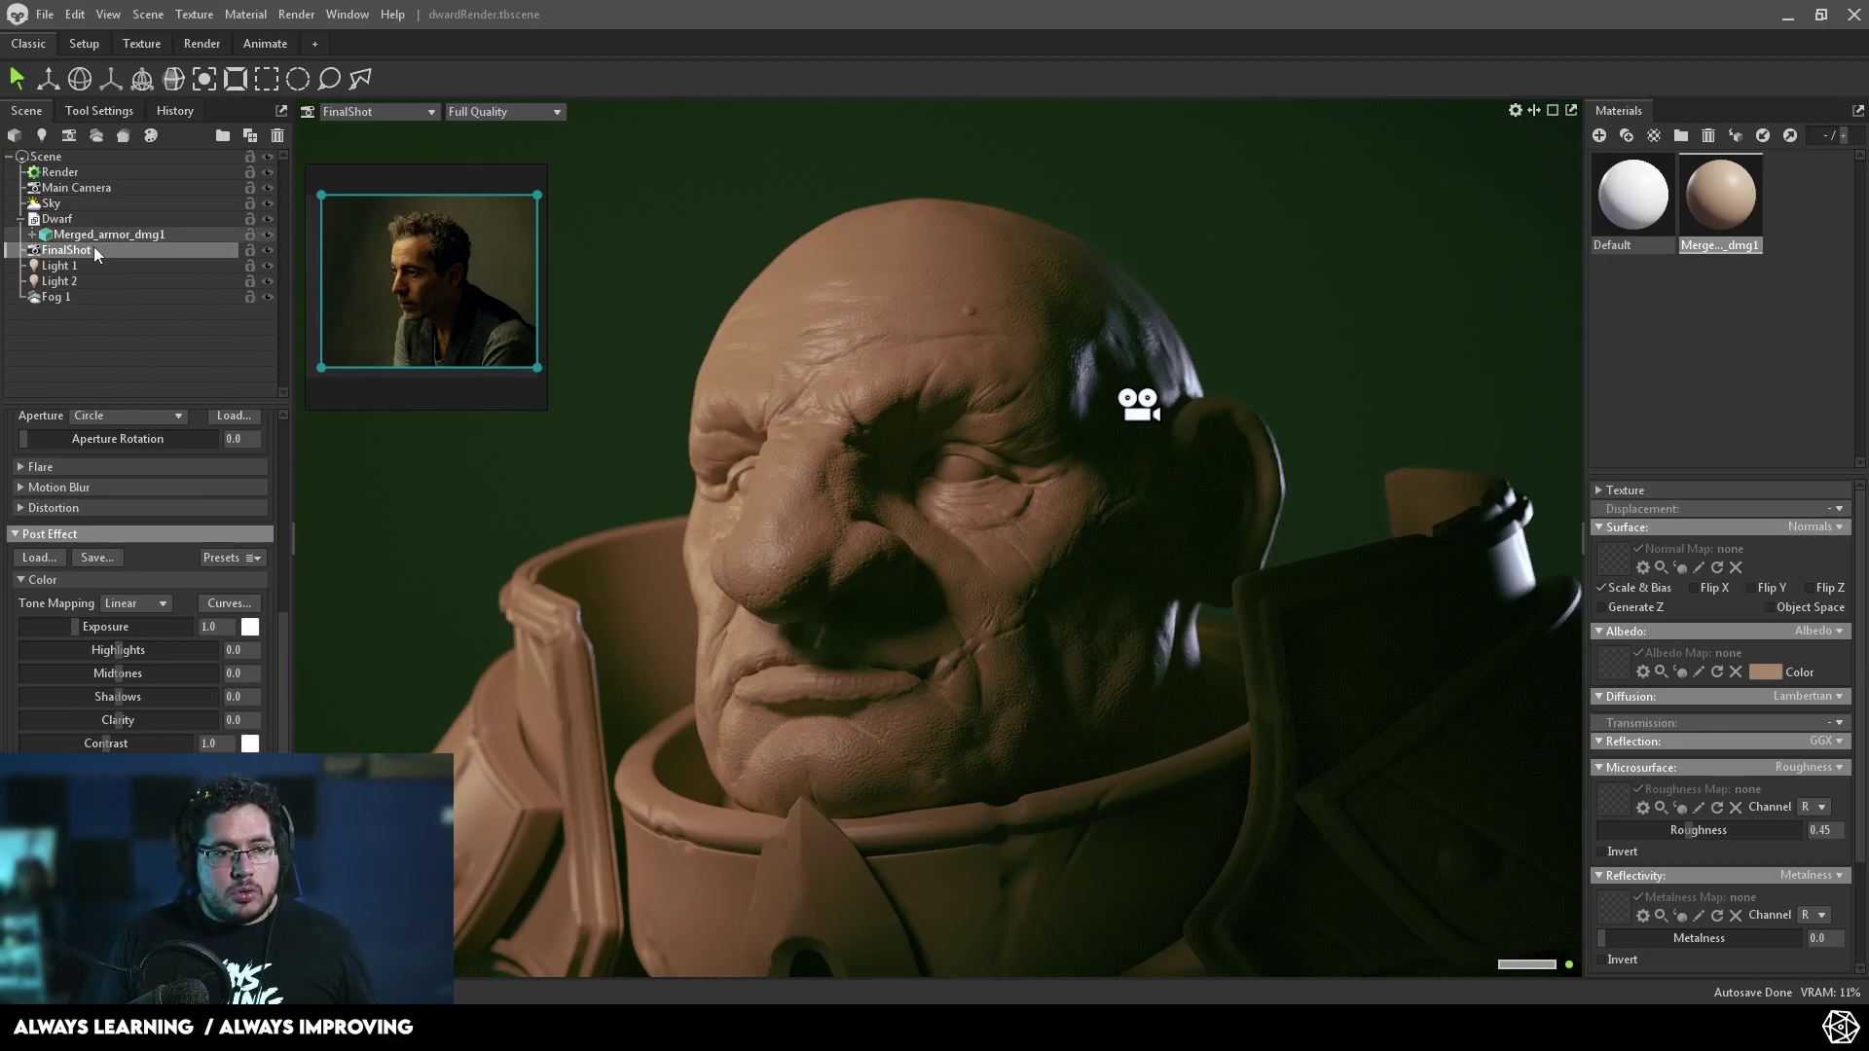
- Set the sky light's brightness to 1.077
{"action": "left_click", "coordinate": [64, 203]}
{"action": "left_click_drag", "start_coordinate": [72, 467], "coordinate": [78, 466]}
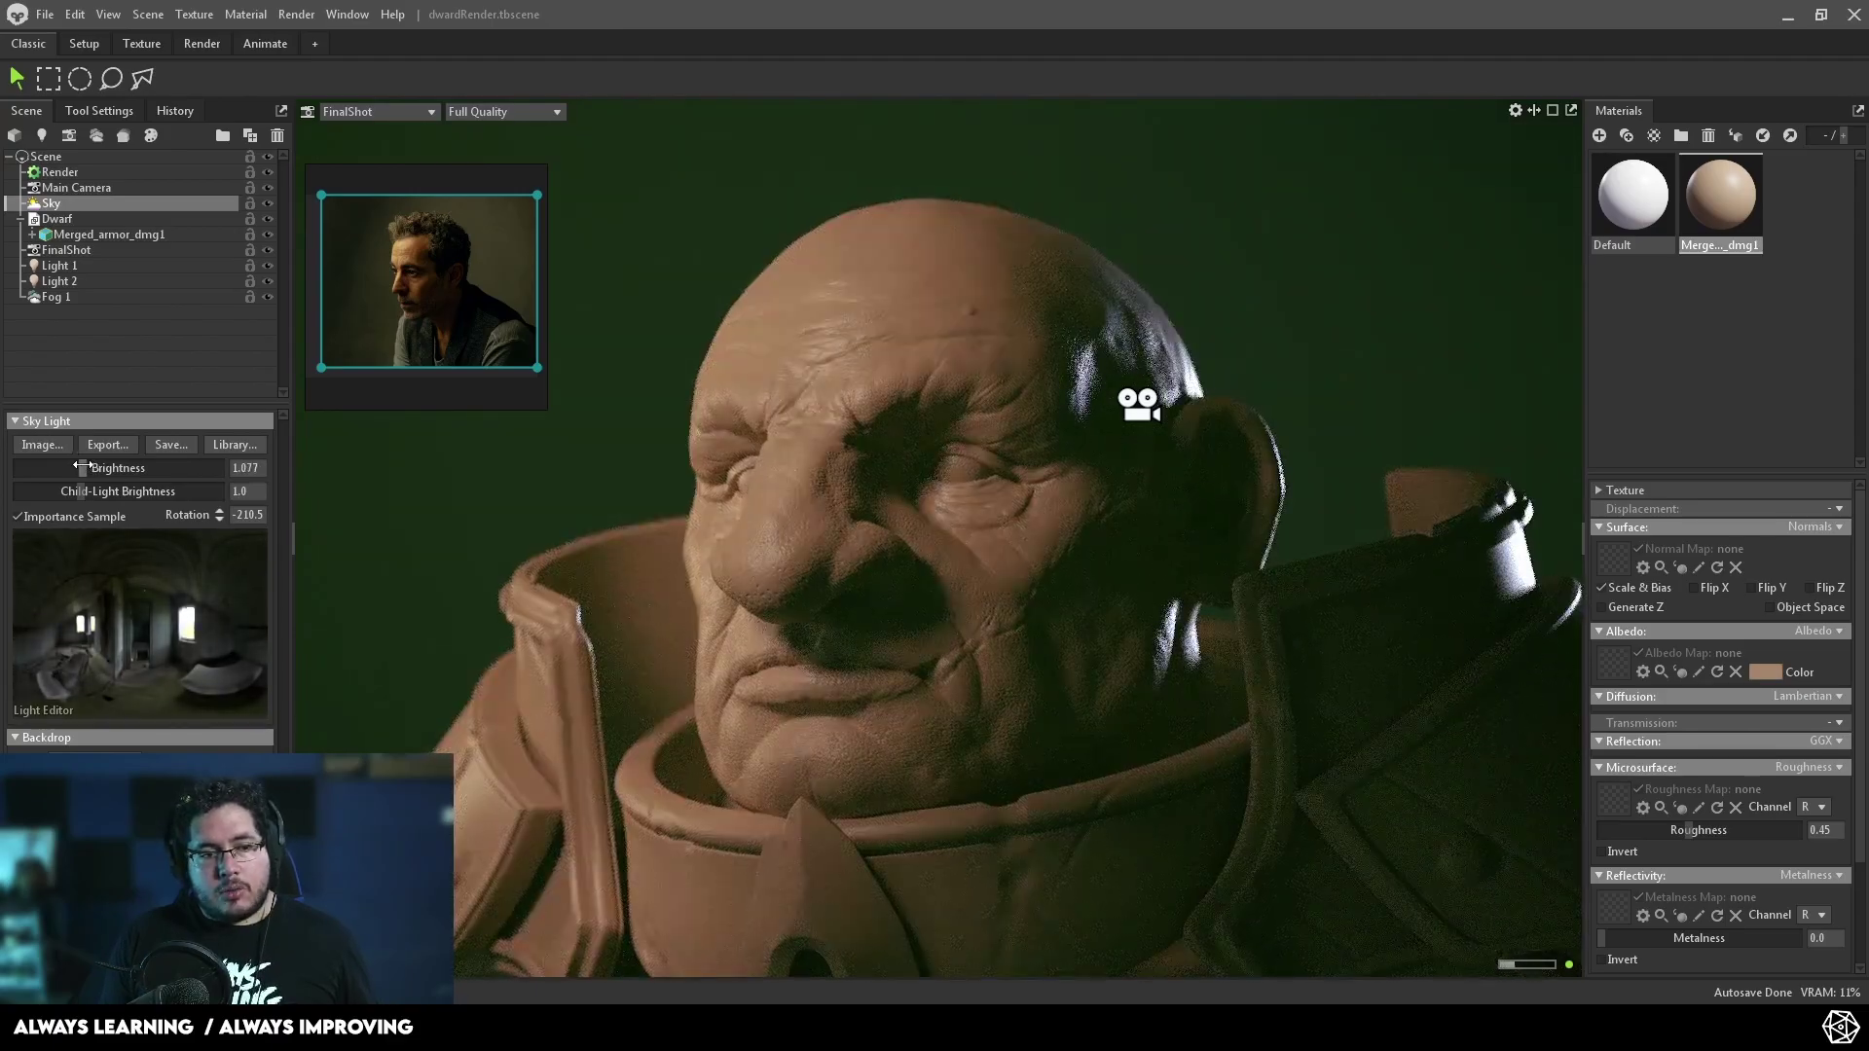
- Set the FinalShot camera's colour saturation to 1.113 and clarity to 0.296
{"action": "left_click", "coordinate": [66, 251]}
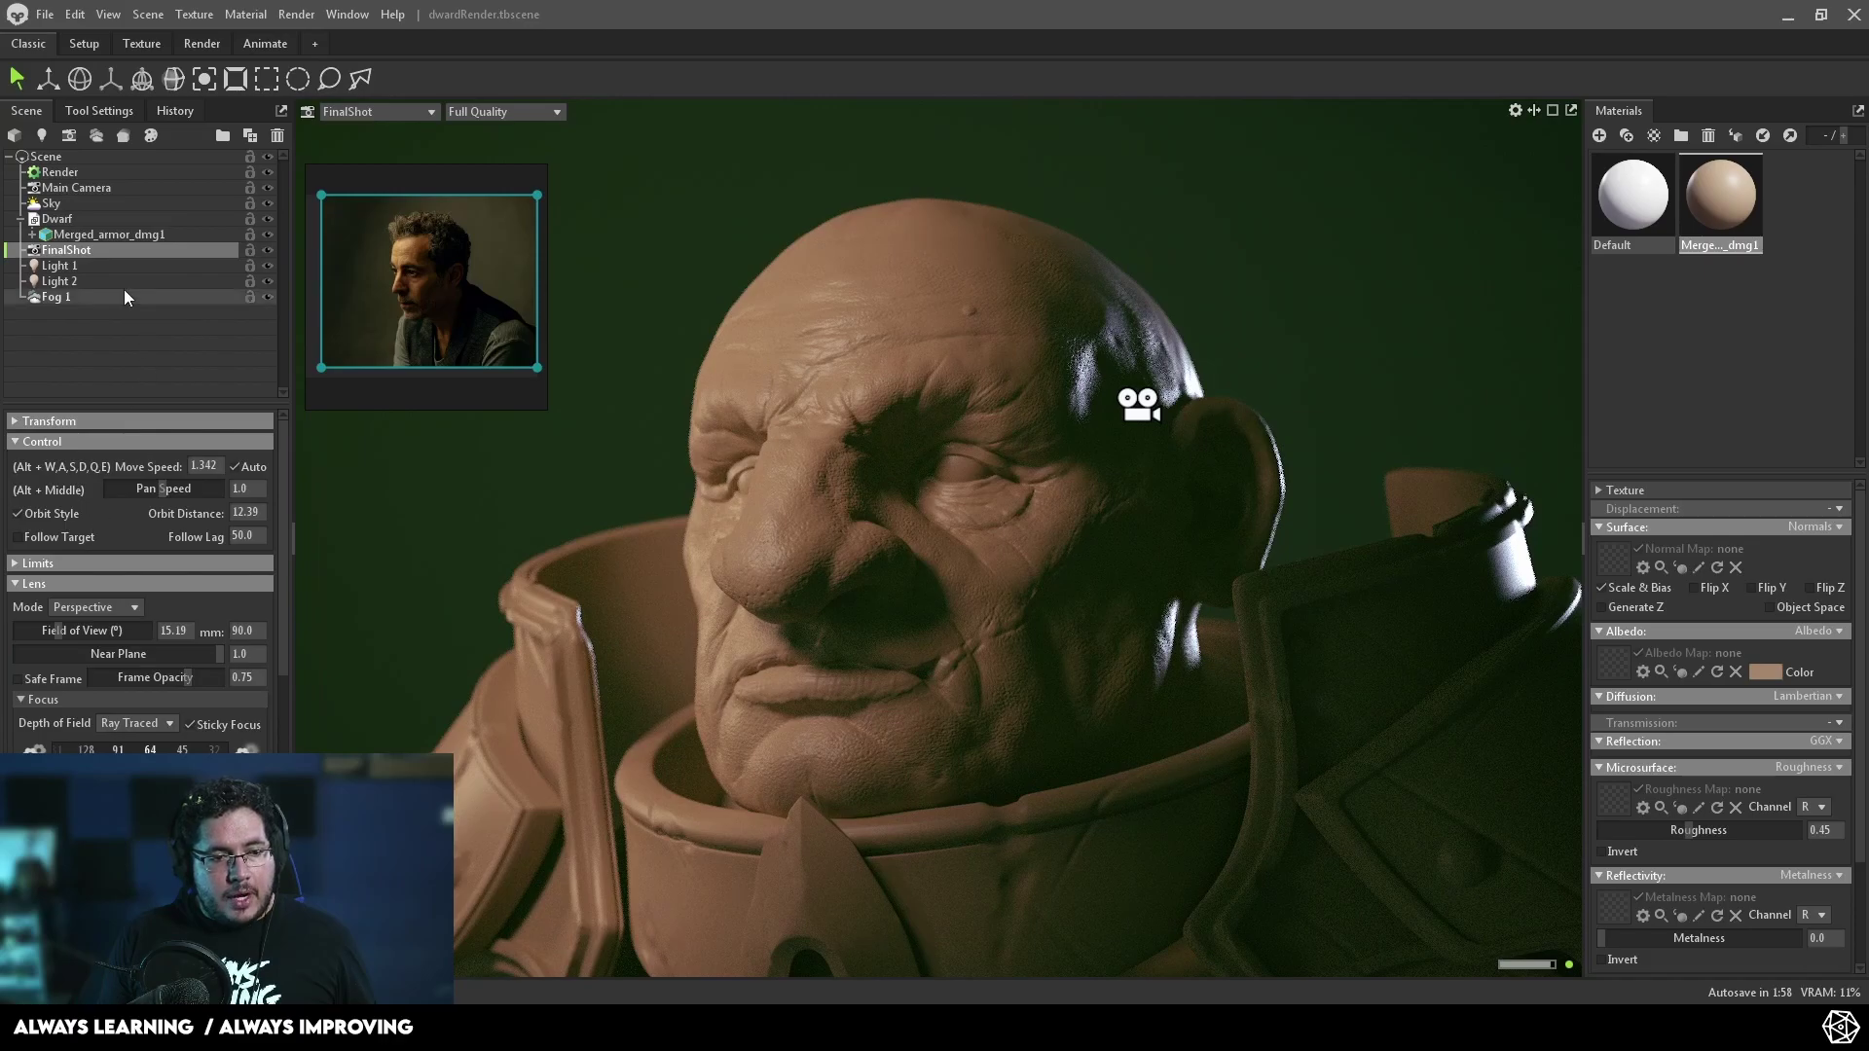
{"action": "scroll", "coordinate": [96, 735], "scroll_direction": "down", "scroll_amount": 3}
{"action": "scroll", "coordinate": [97, 732], "scroll_direction": "down", "scroll_amount": 4}
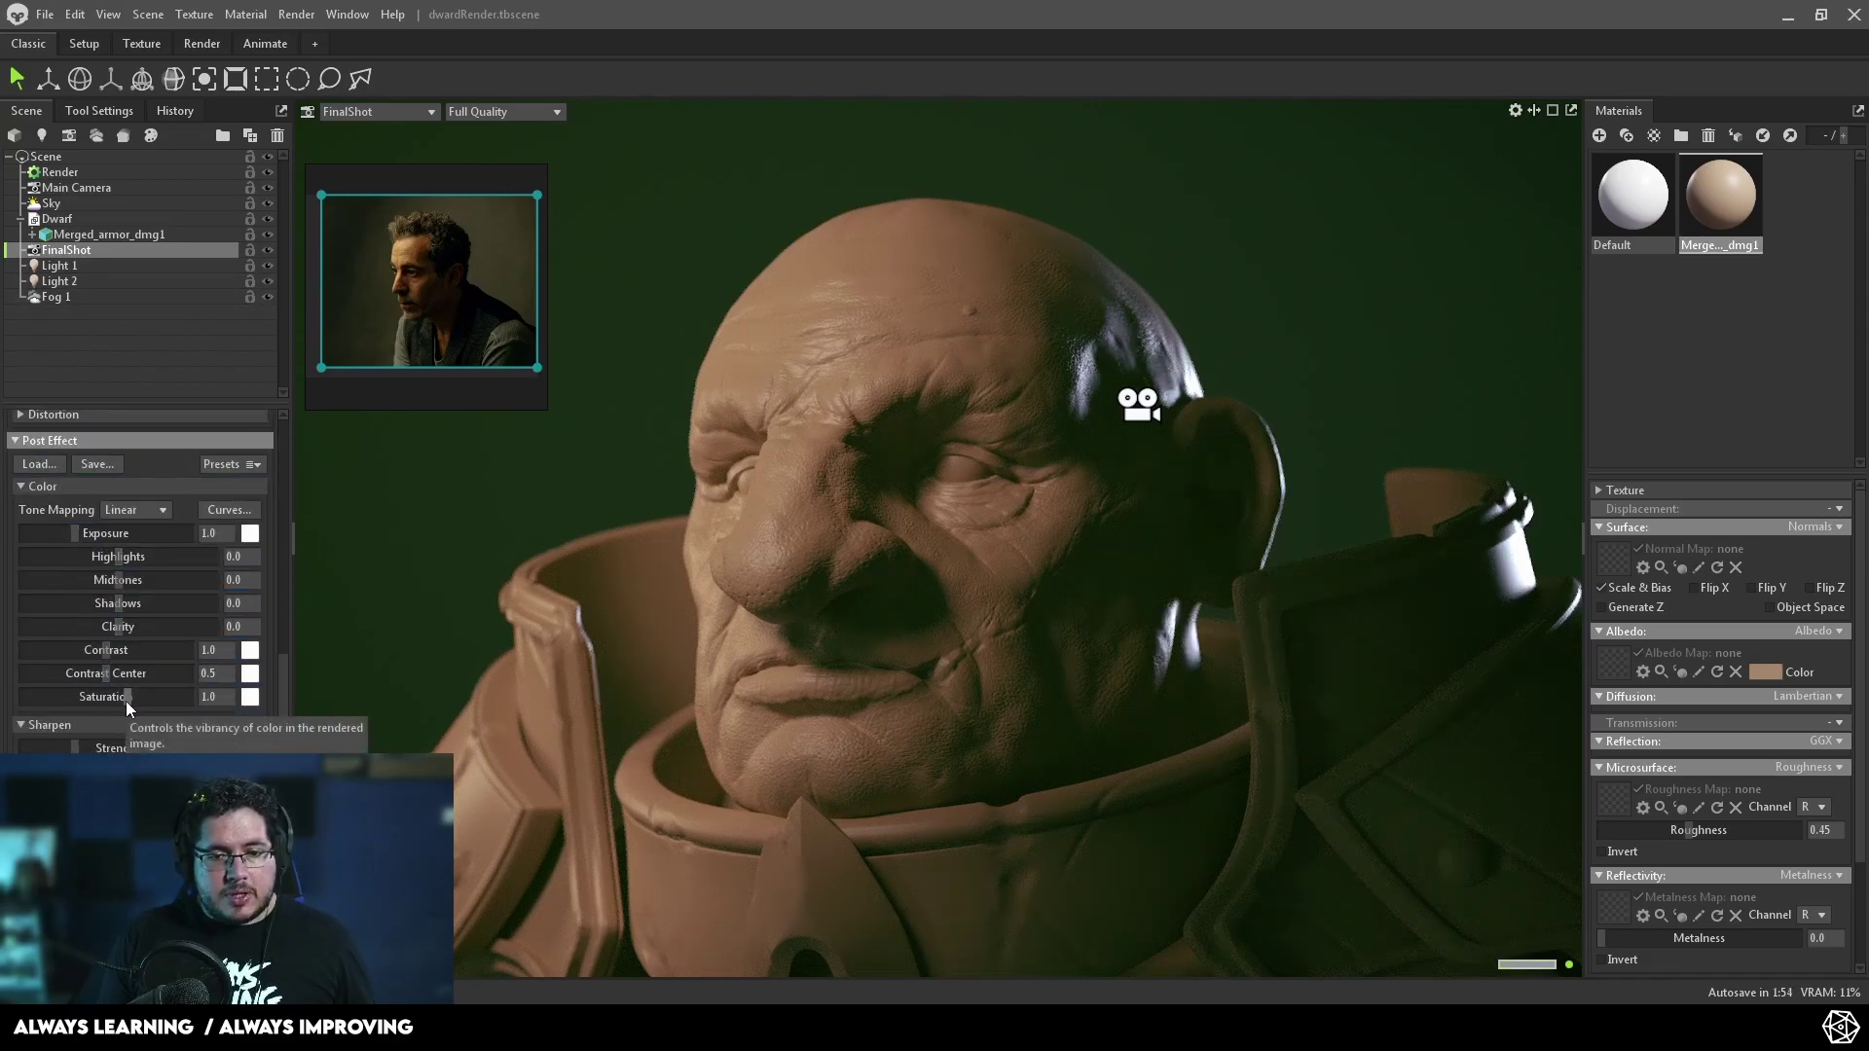
{"action": "left_click_drag", "start_coordinate": [126, 701], "coordinate": [123, 698]}
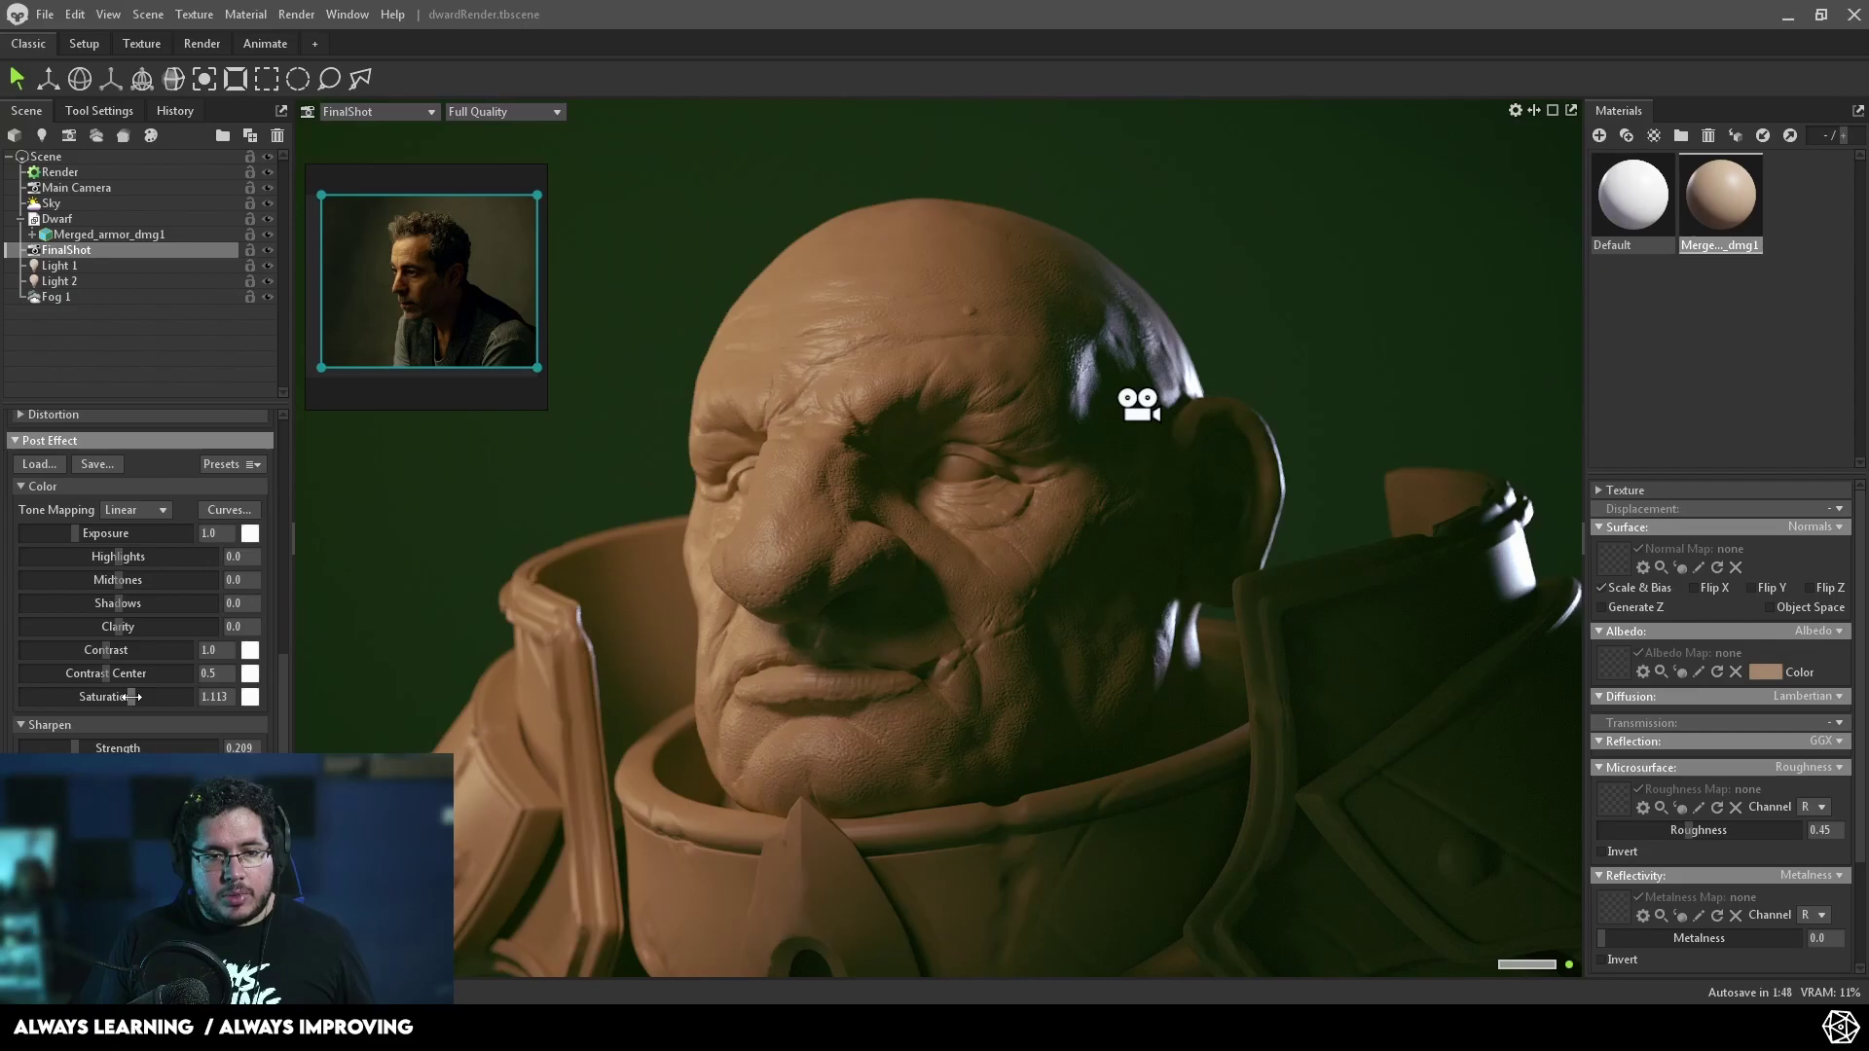
{"action": "left_click_drag", "start_coordinate": [119, 627], "coordinate": [182, 627]}
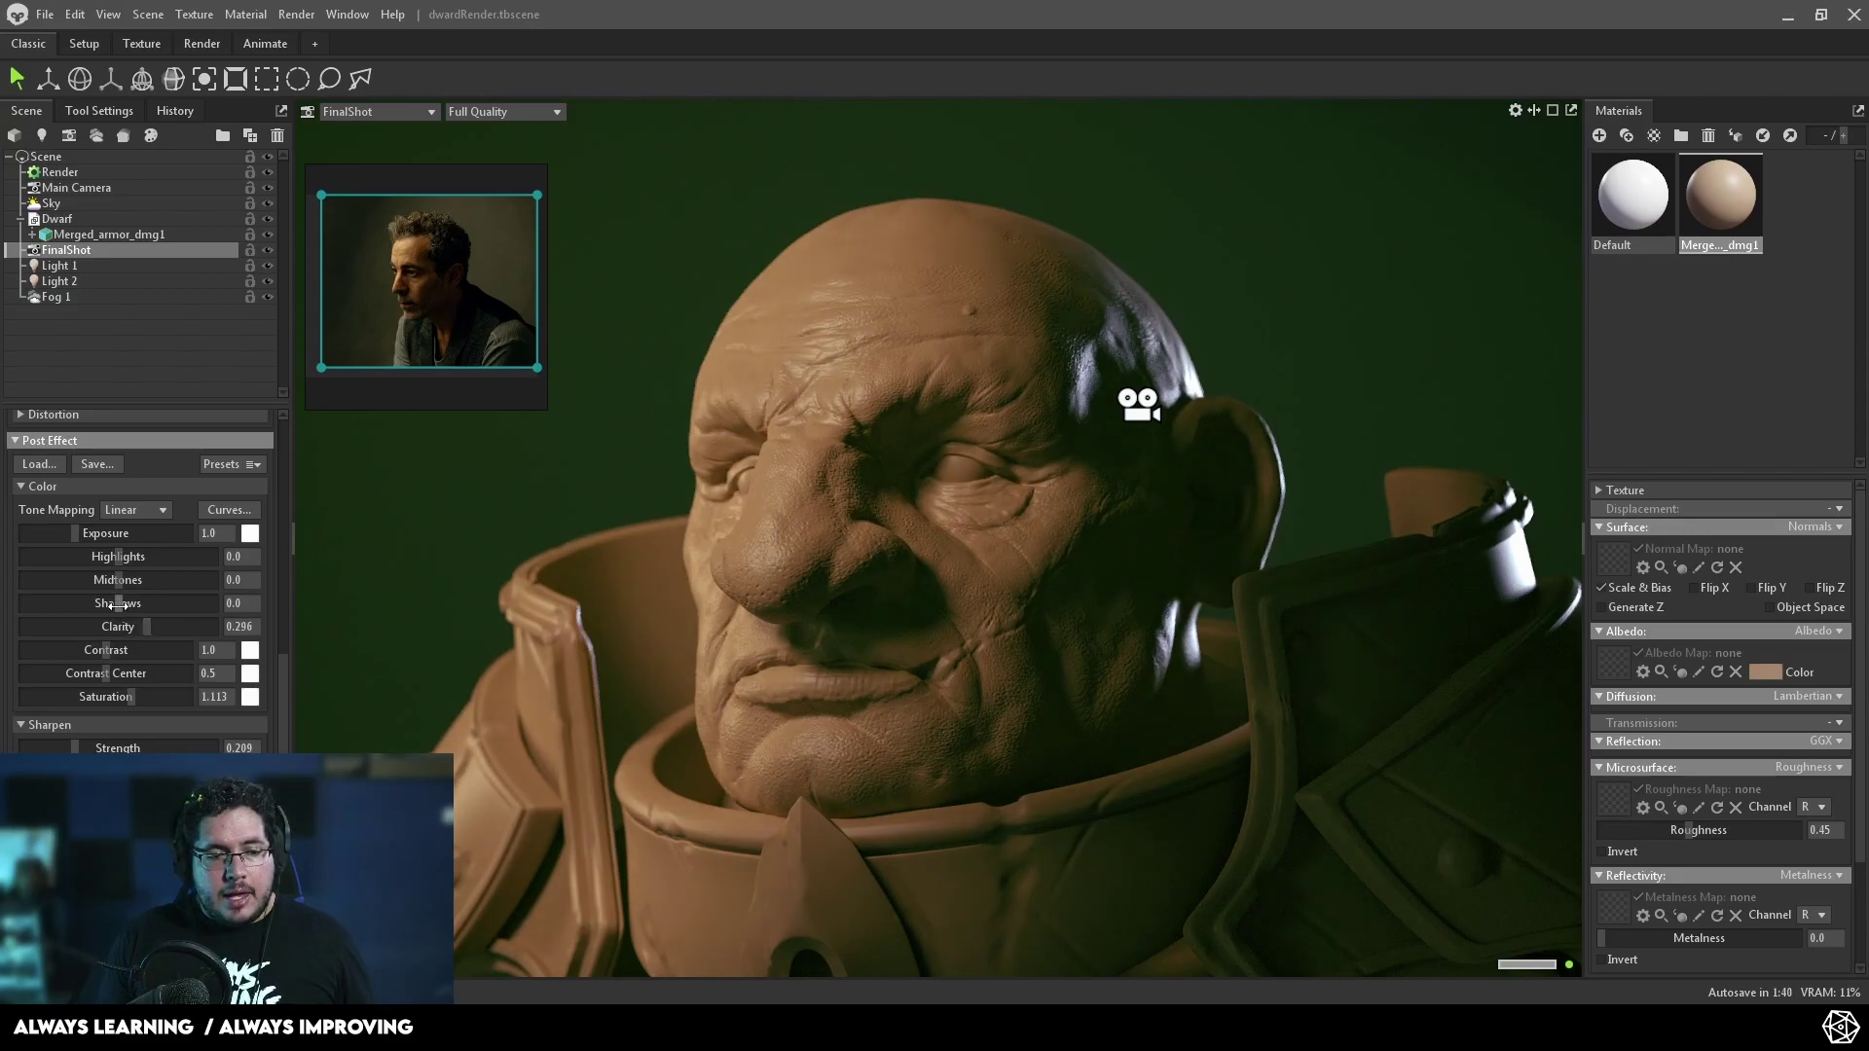
- Set the FinalShot camera's shadows to 0.071, midtones to -0.306, highlights to 0.633 and sharpen strength to 0.63
{"action": "left_click_drag", "start_coordinate": [105, 603], "coordinate": [180, 568]}
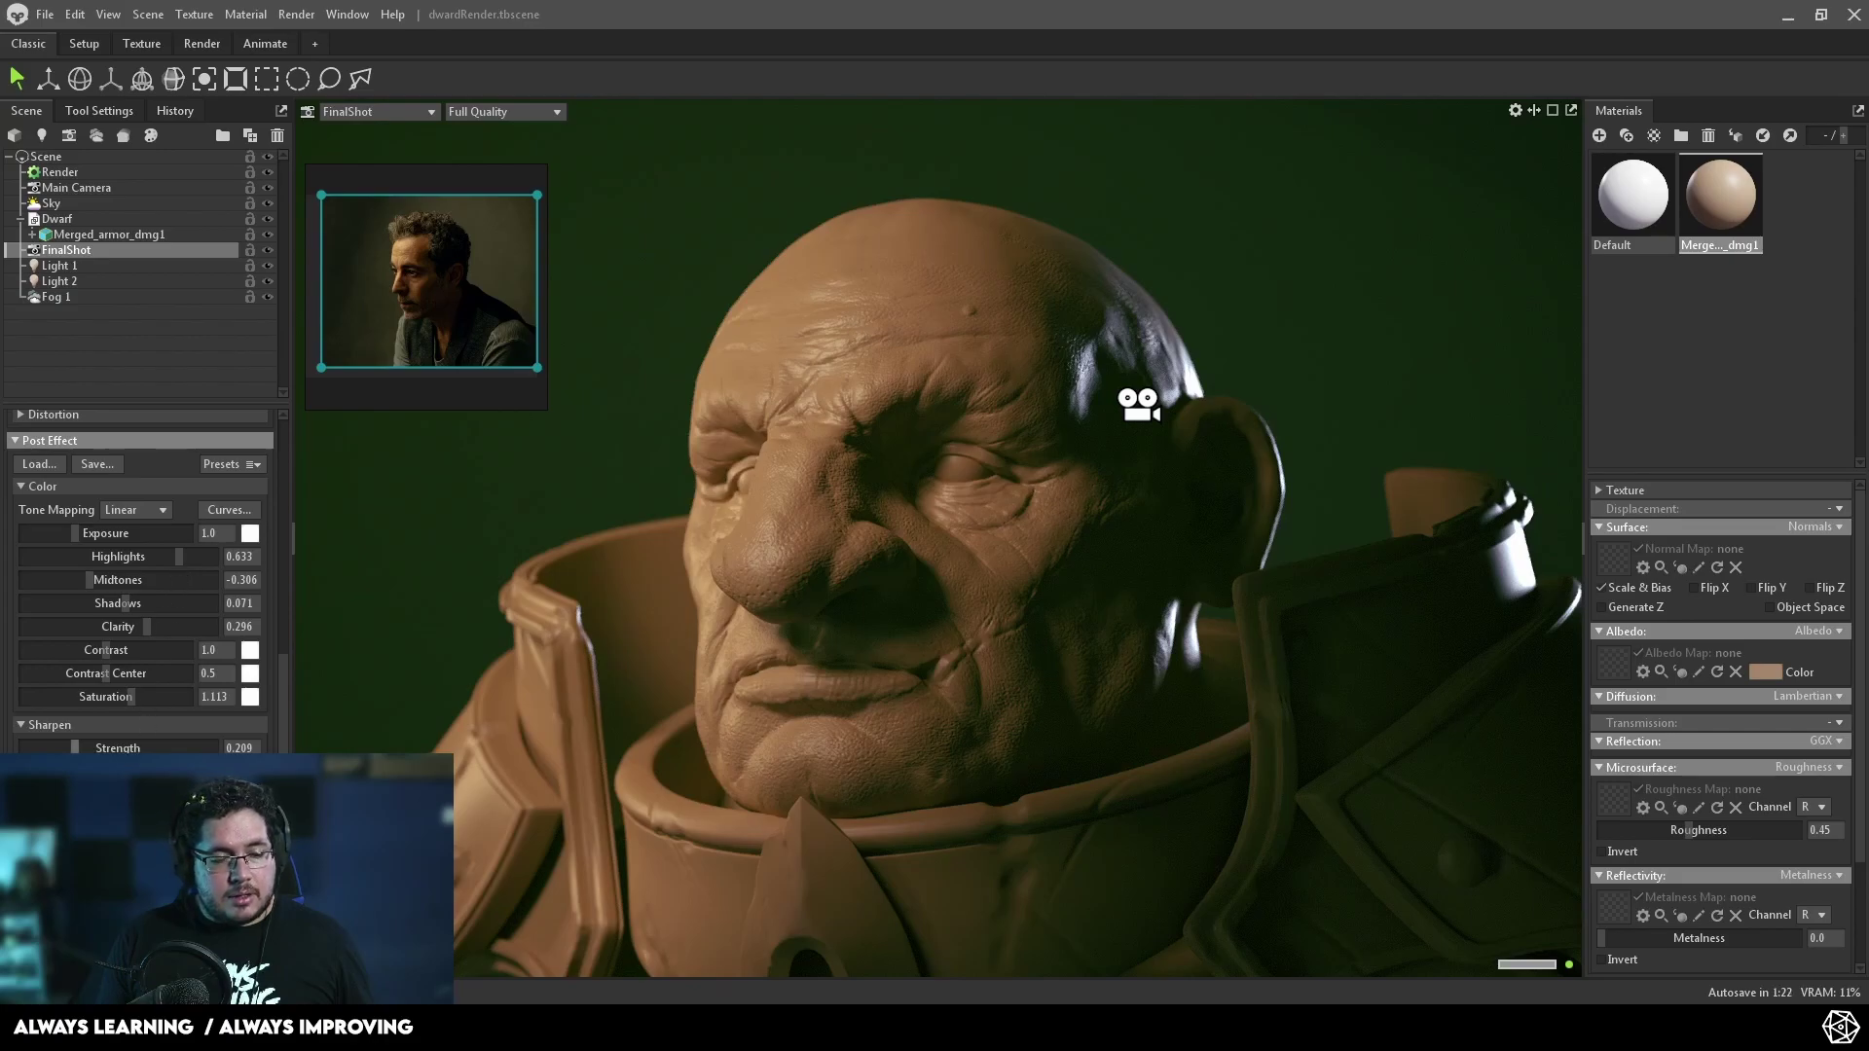
{"action": "left_click_drag", "start_coordinate": [75, 747], "coordinate": [100, 747]}
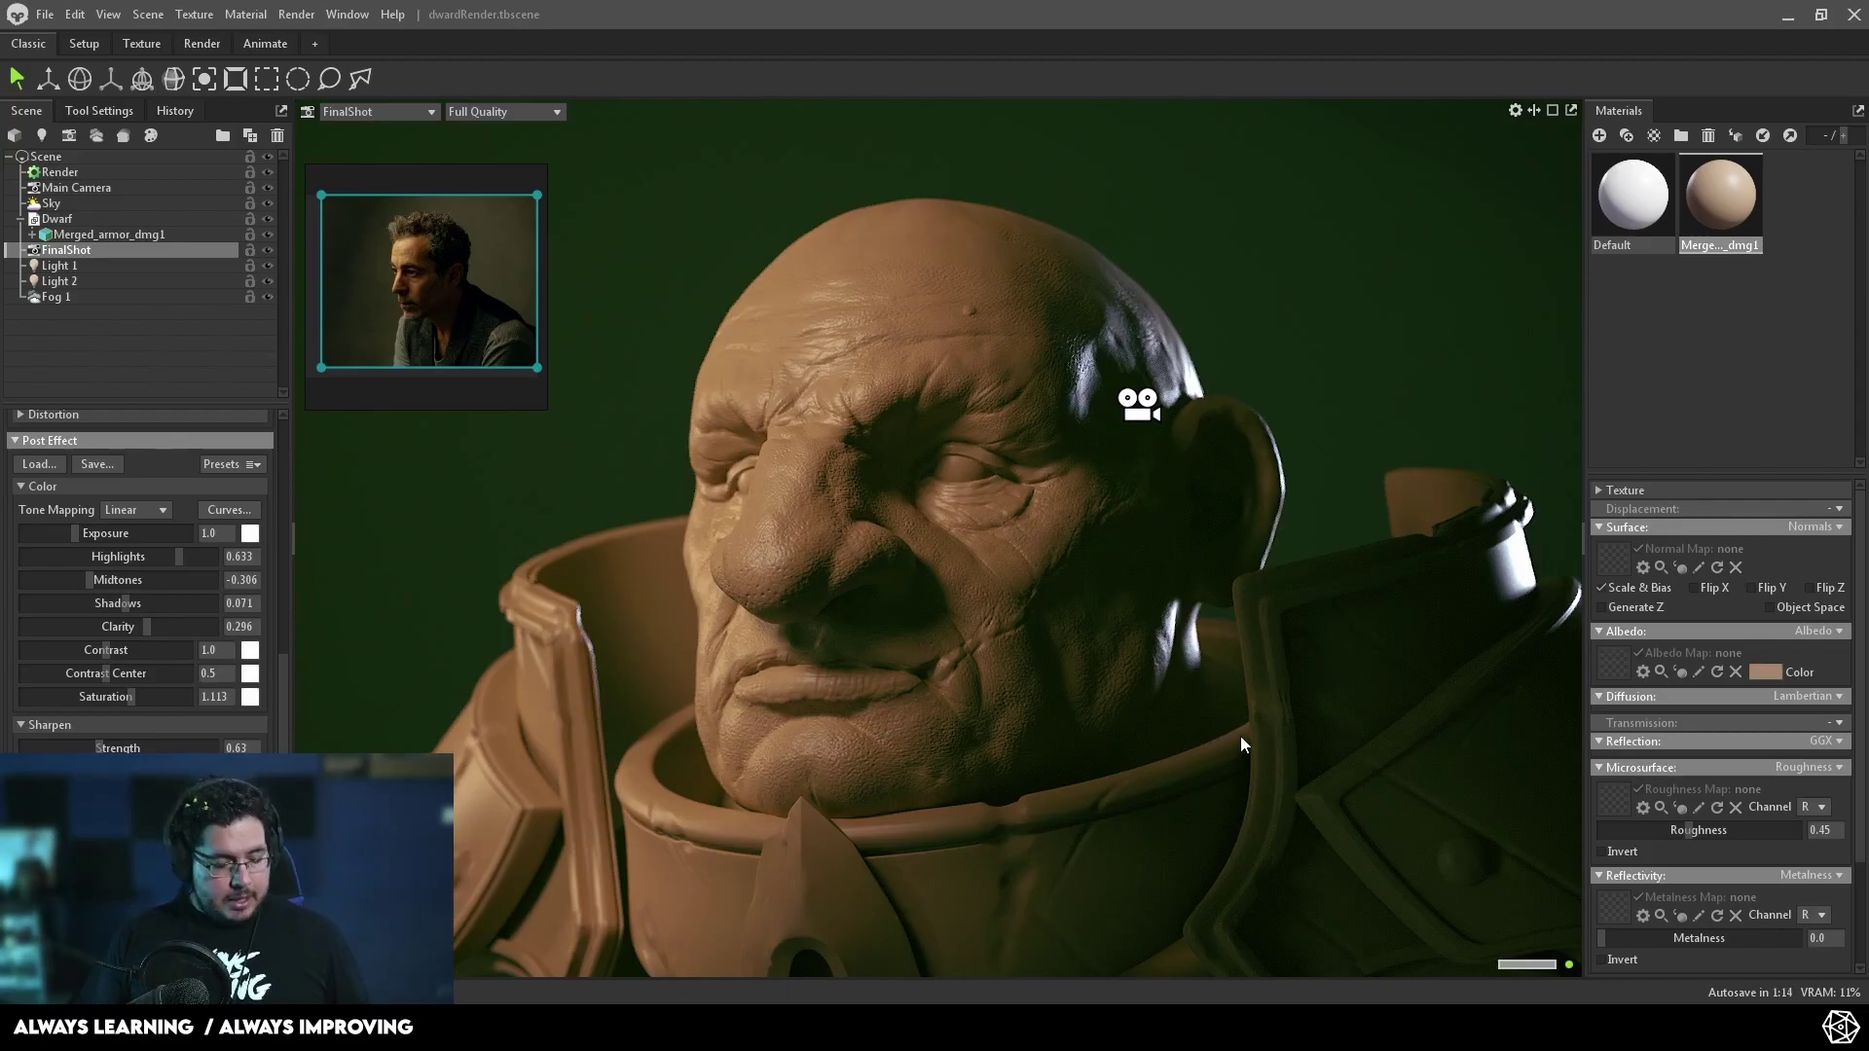
- Reframe the FinalShot view slightly and compare it with the Main Camera's view of the bust
{"action": "middle_click_drag", "start_coordinate": [1240, 736], "coordinate": [1228, 732]}
{"action": "left_click_drag", "start_coordinate": [1229, 732], "coordinate": [1230, 720]}
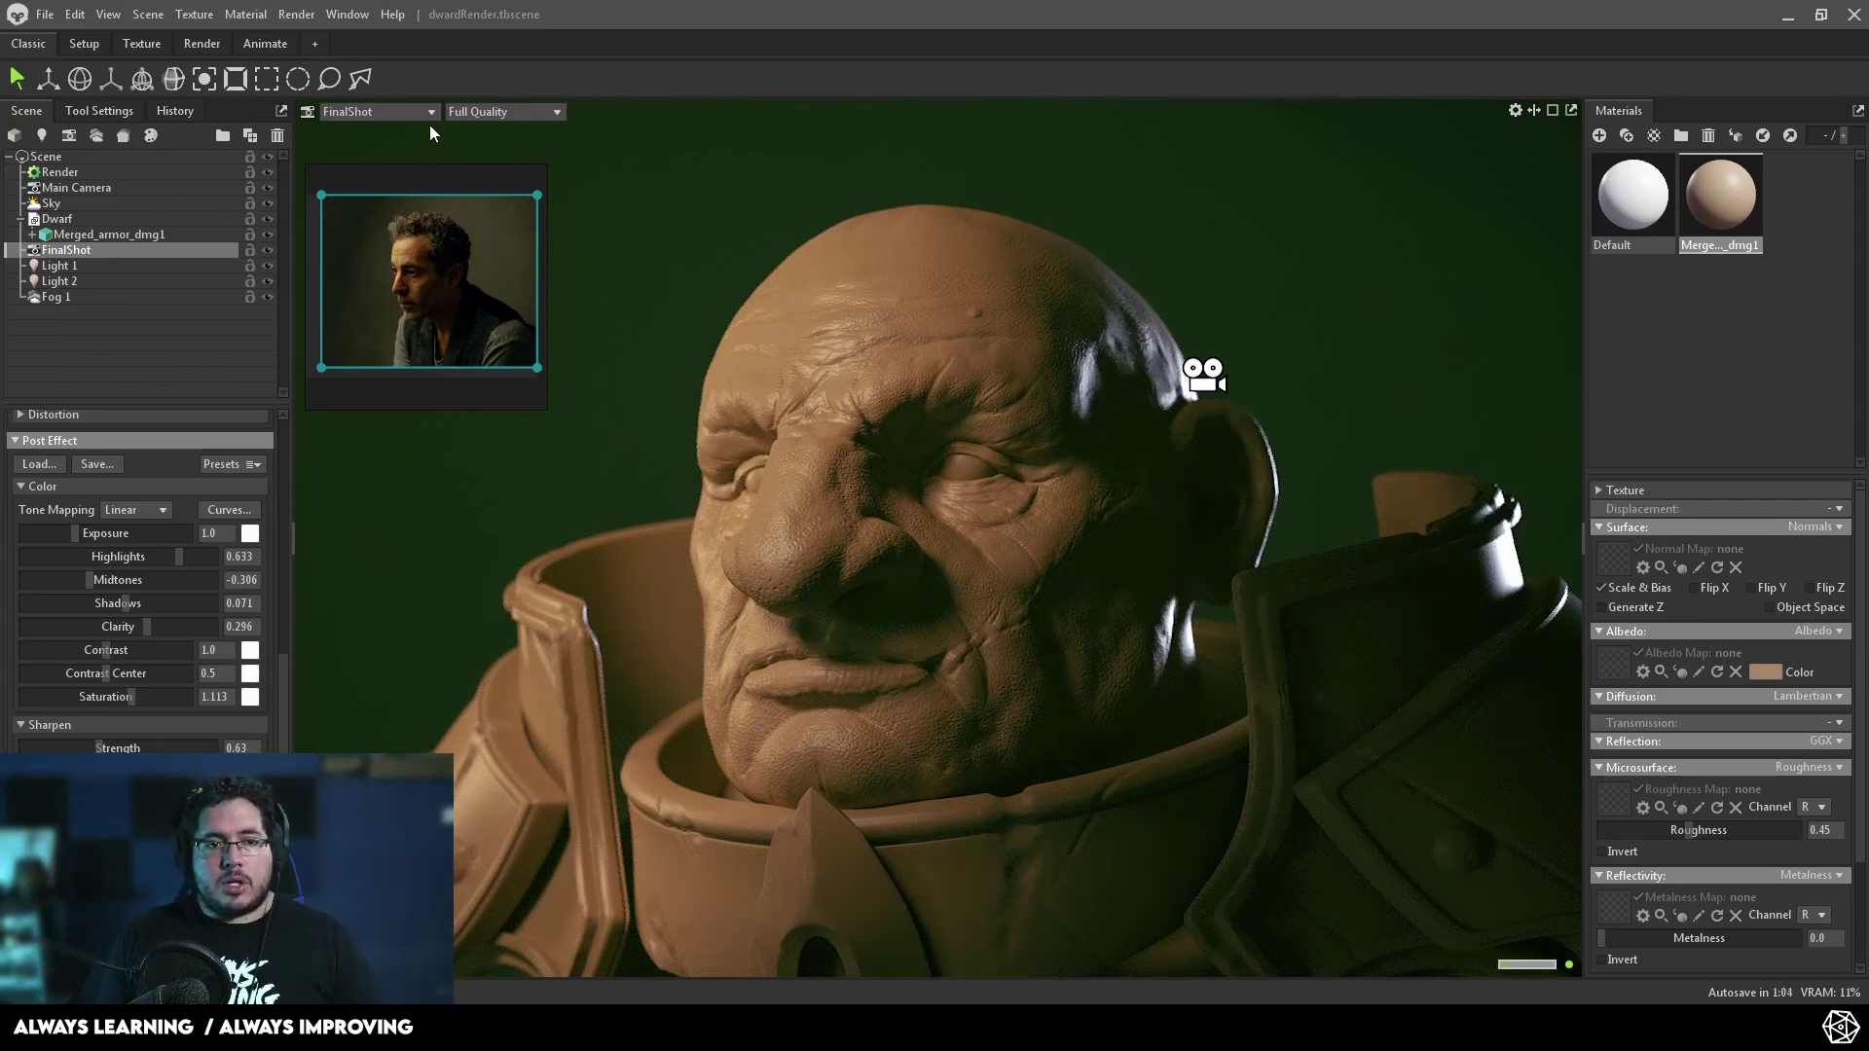
{"action": "left_click", "coordinate": [394, 111]}
{"action": "left_click", "coordinate": [481, 133]}
{"action": "left_click_drag", "start_coordinate": [1026, 479], "coordinate": [1003, 577]}
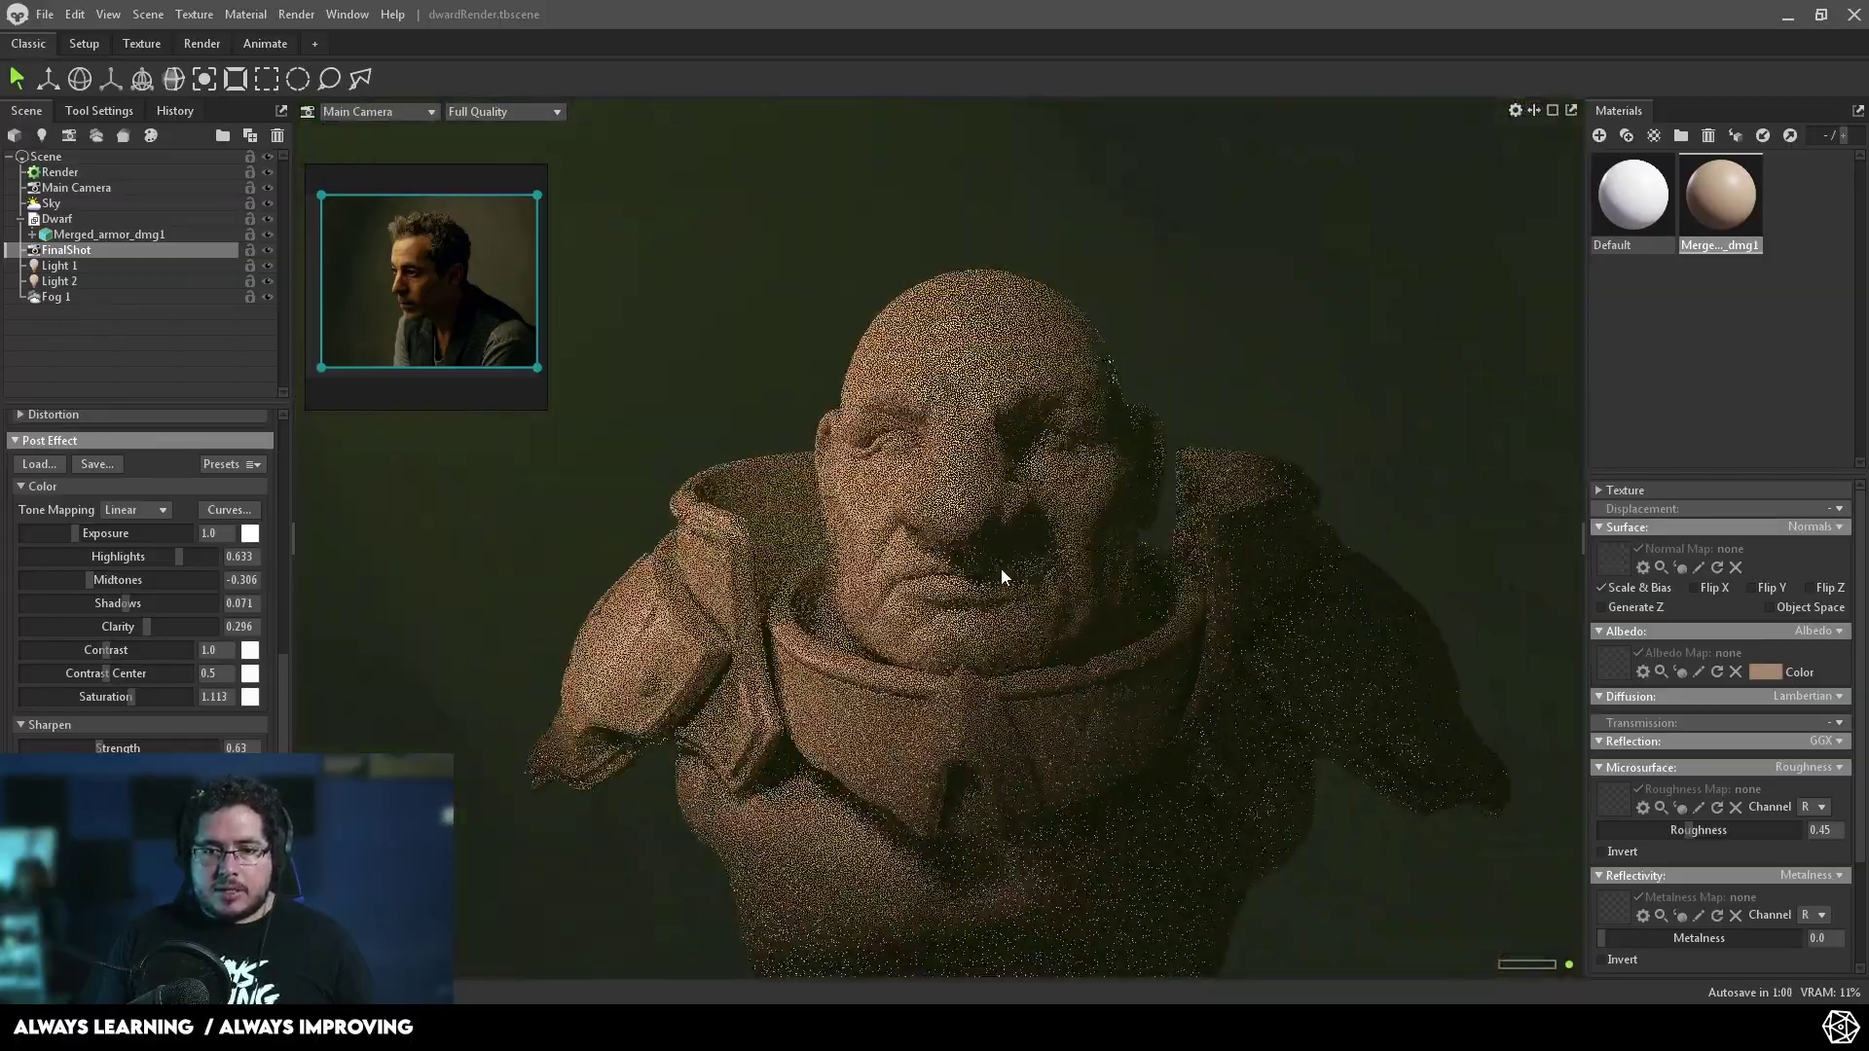
{"action": "left_click", "coordinate": [394, 115]}
{"action": "mouse_move", "coordinate": [411, 136]}
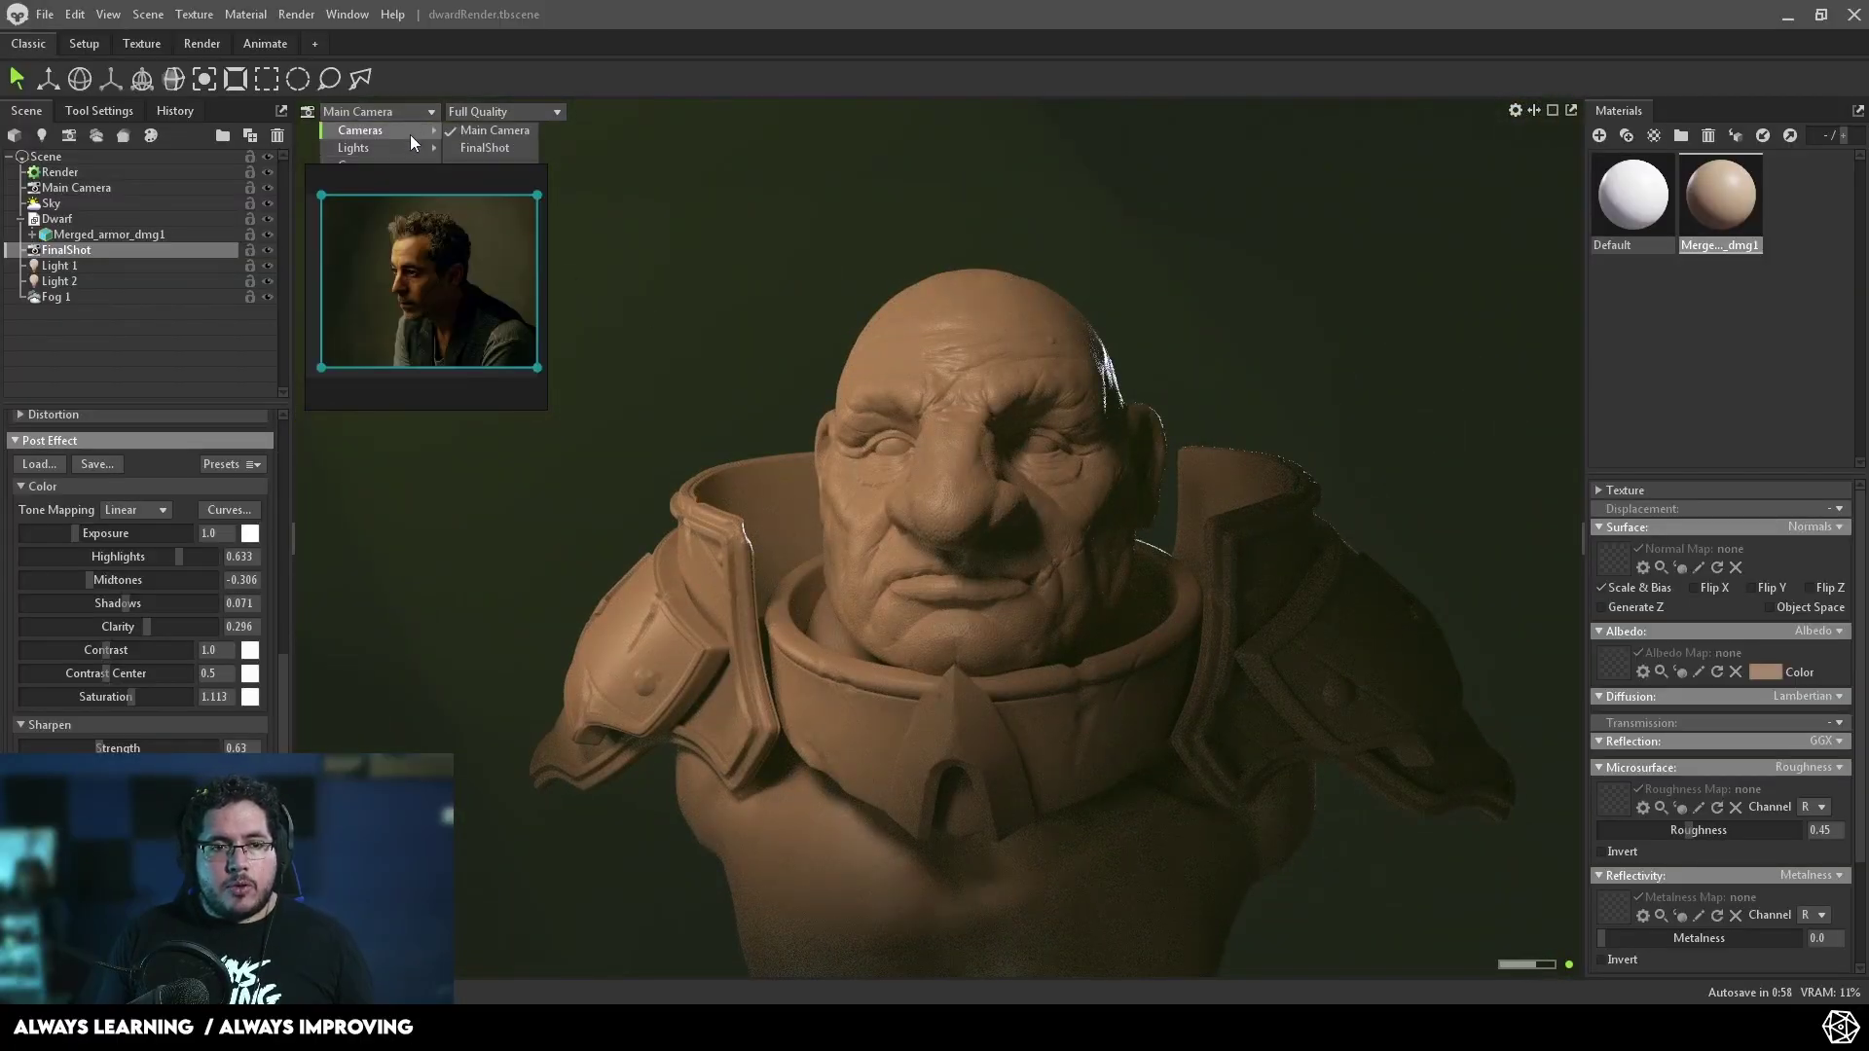
{"action": "left_click", "coordinate": [467, 146]}
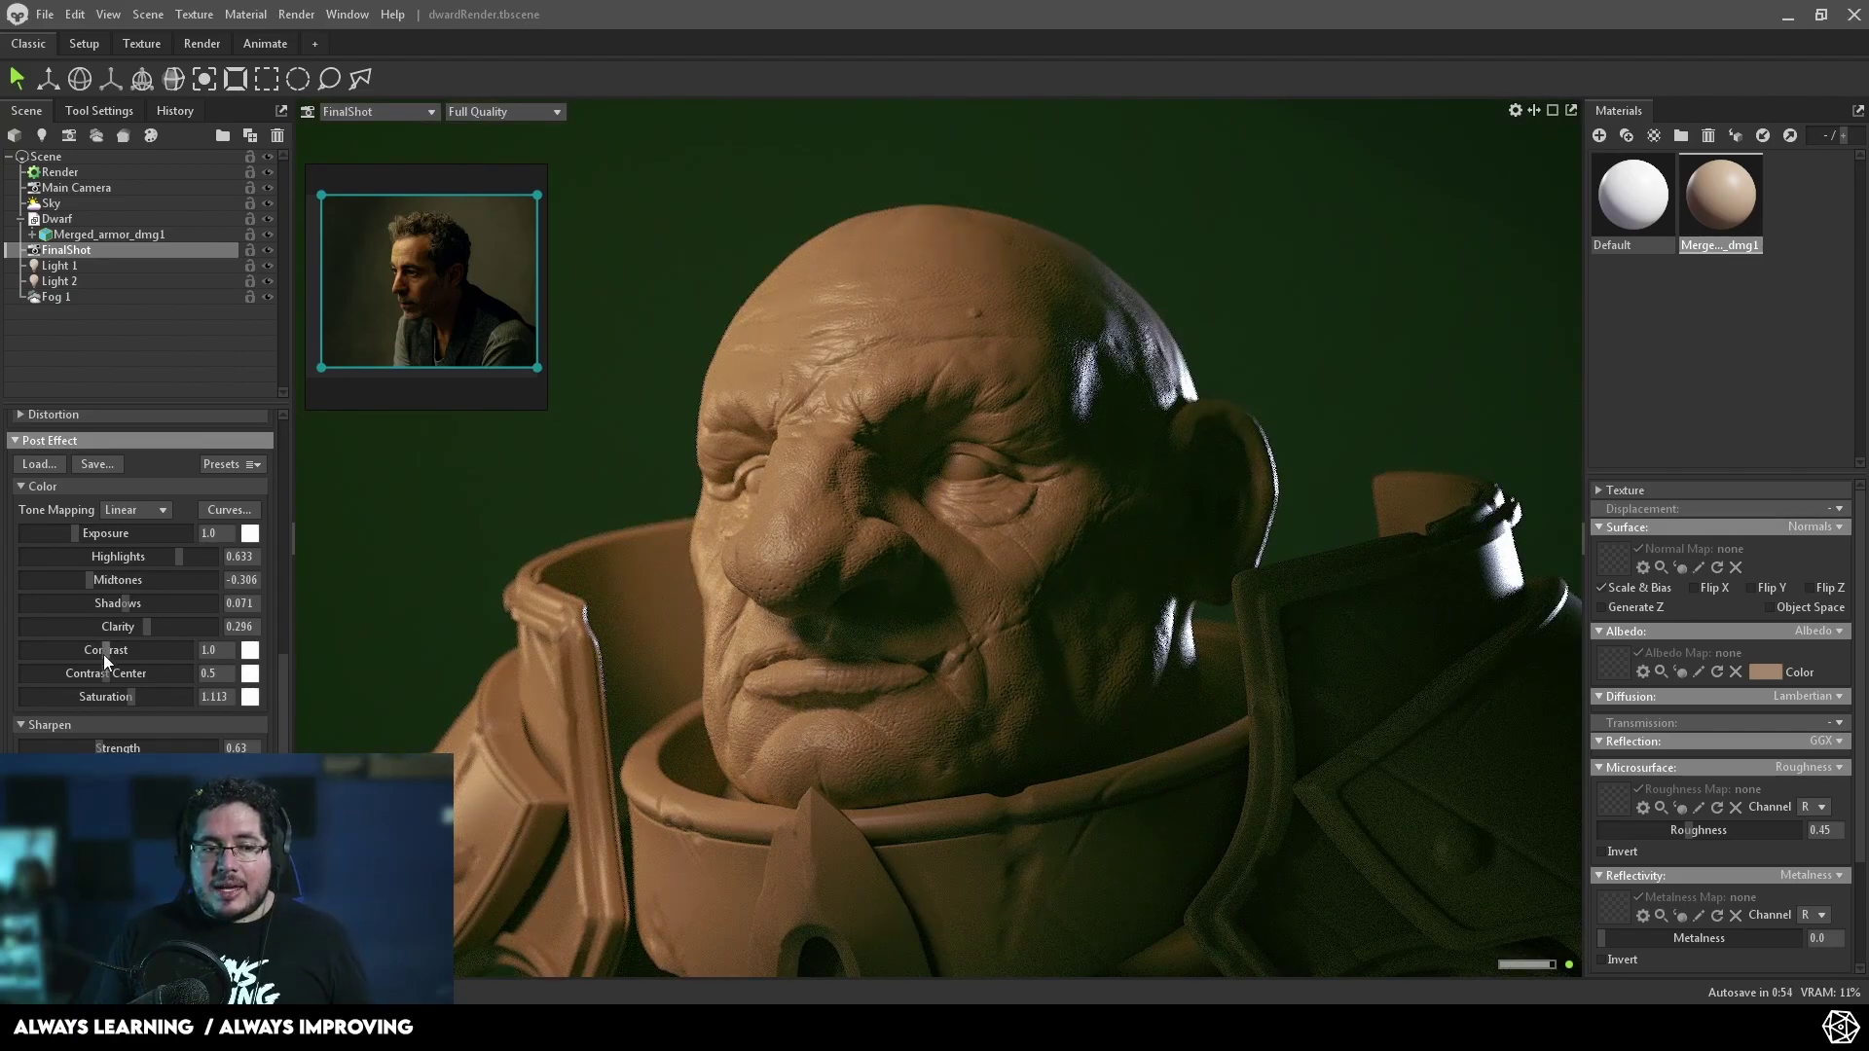
- Set the FinalShot camera's contrast to 0.997
{"action": "left_click_drag", "start_coordinate": [102, 650], "coordinate": [92, 647]}
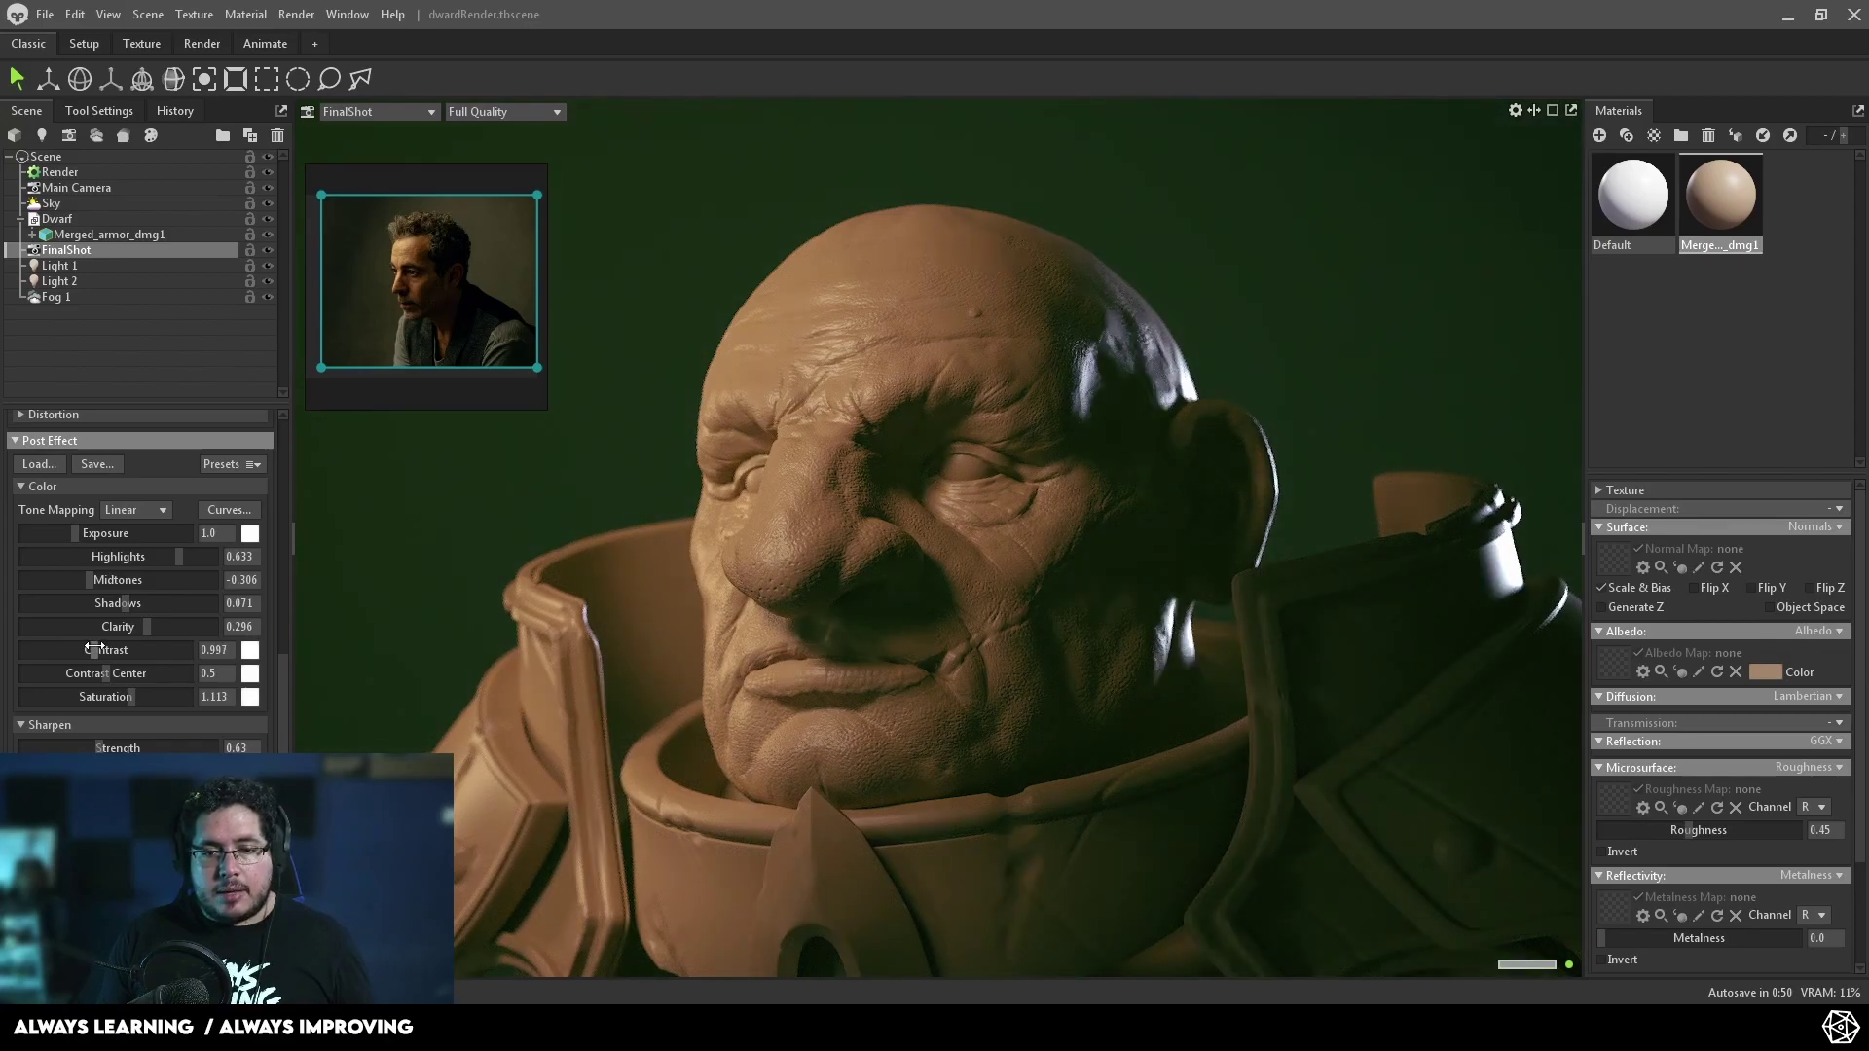